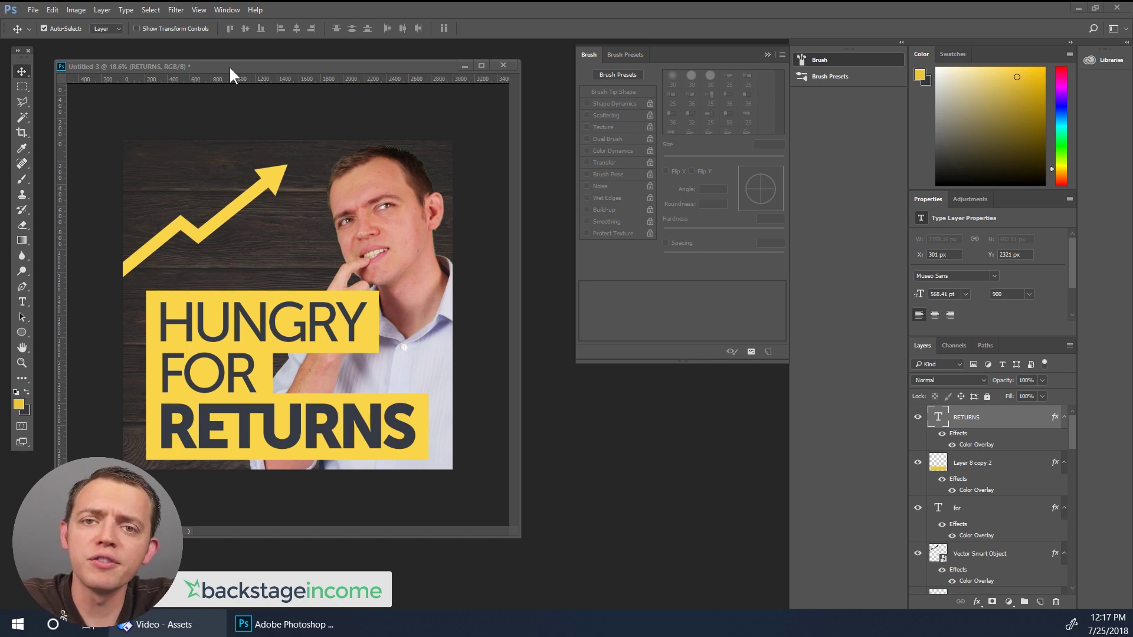
# Close the example file and set up a new 1400 × 1400 px document in RGB colour mode.
pyautogui.hotkey('ctrl', 'w')
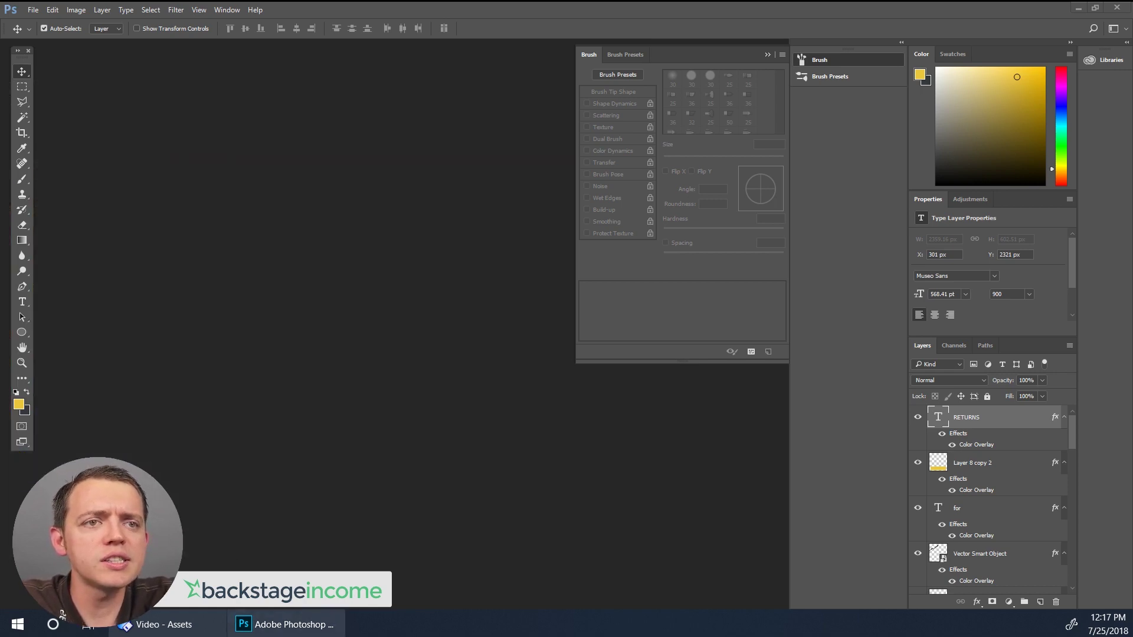
pyautogui.click(35, 9)
pyautogui.click(41, 24)
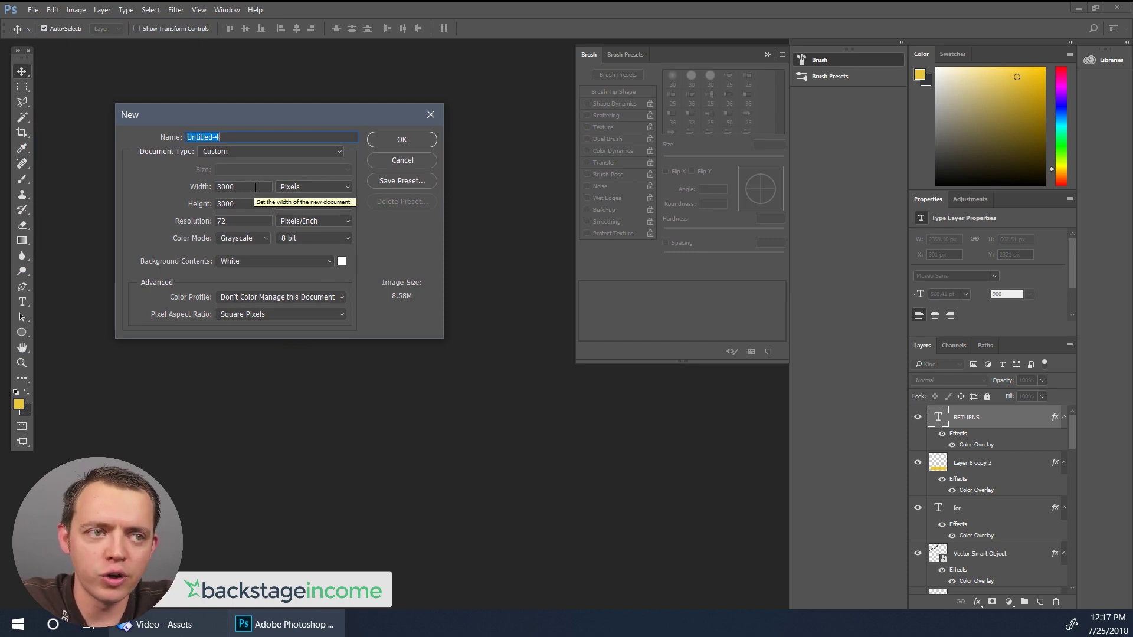
pyautogui.moveTo(254, 188); pyautogui.dragTo(216, 188)
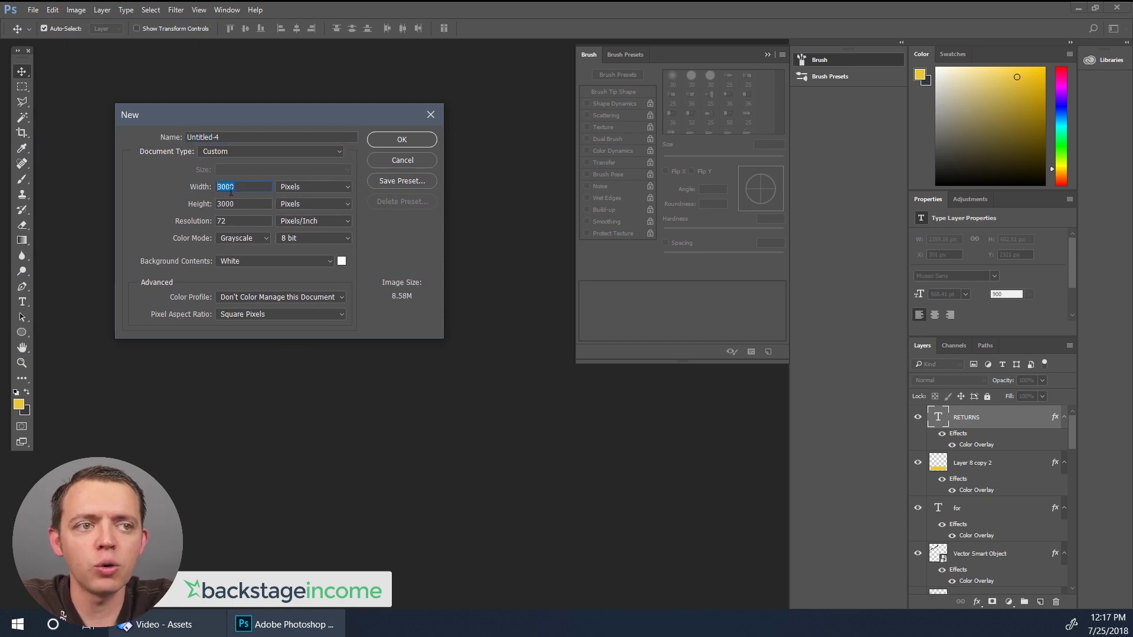
pyautogui.write('1400')
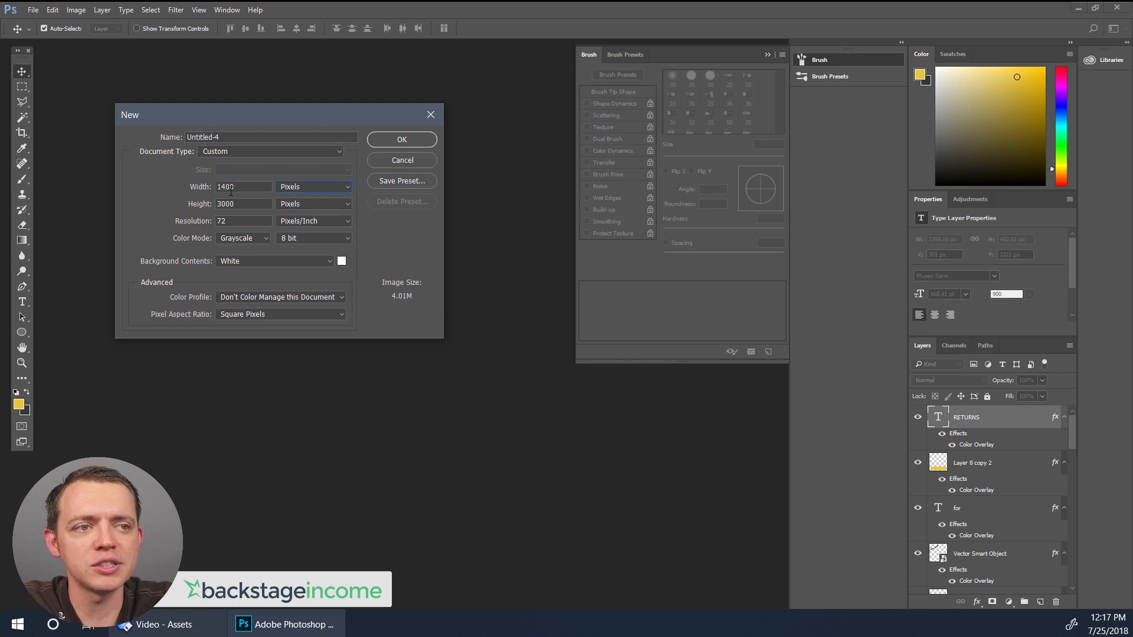
pyautogui.press('Tab')
pyautogui.write('1400')
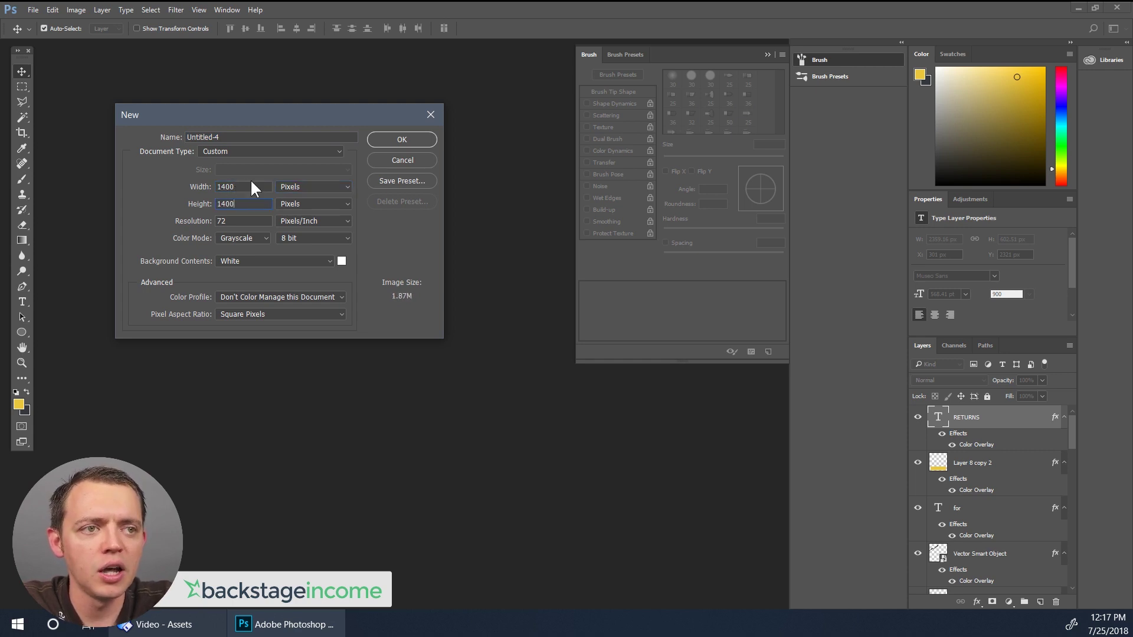
pyautogui.click(251, 237)
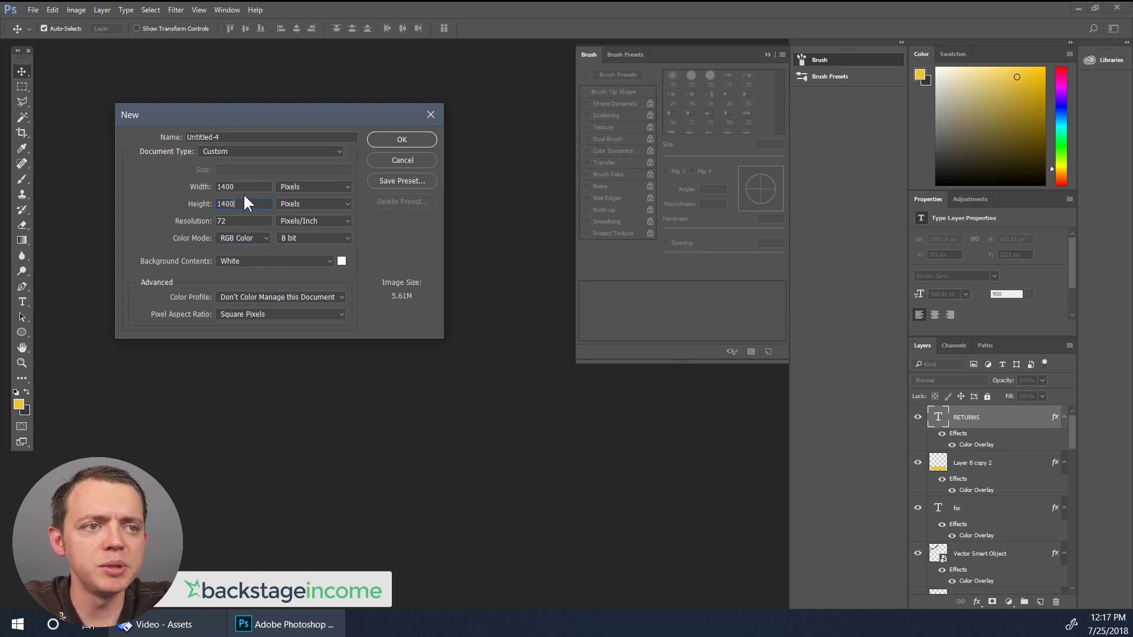
# Change the new document's size to 3000 × 3000 px and create it.
pyautogui.moveTo(235, 186); pyautogui.dragTo(159, 186)
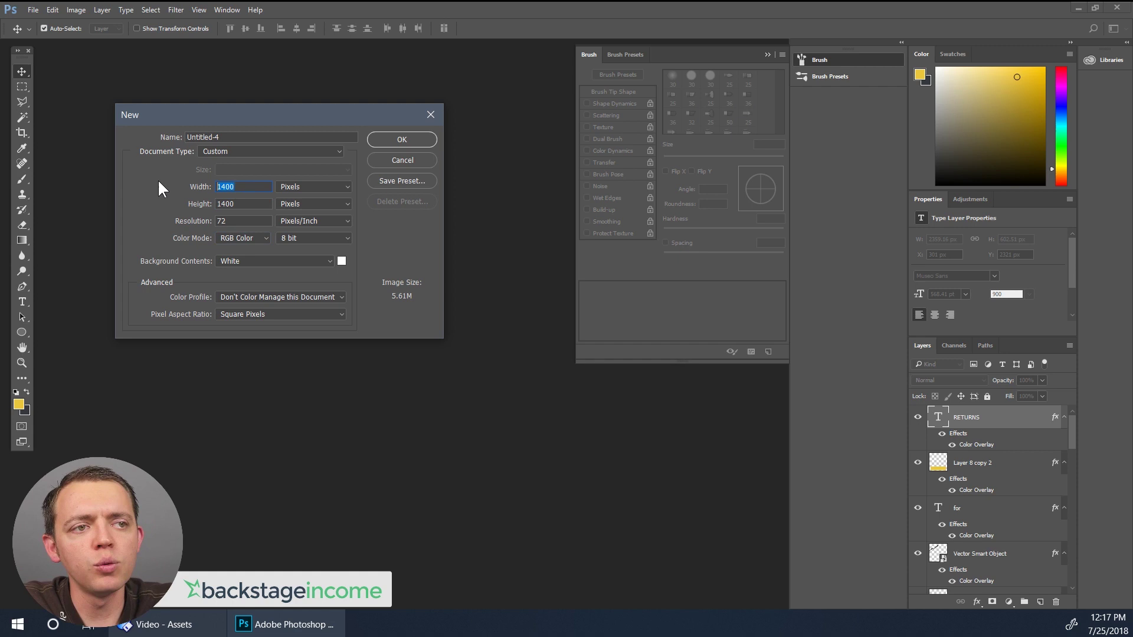
pyautogui.write('3000')
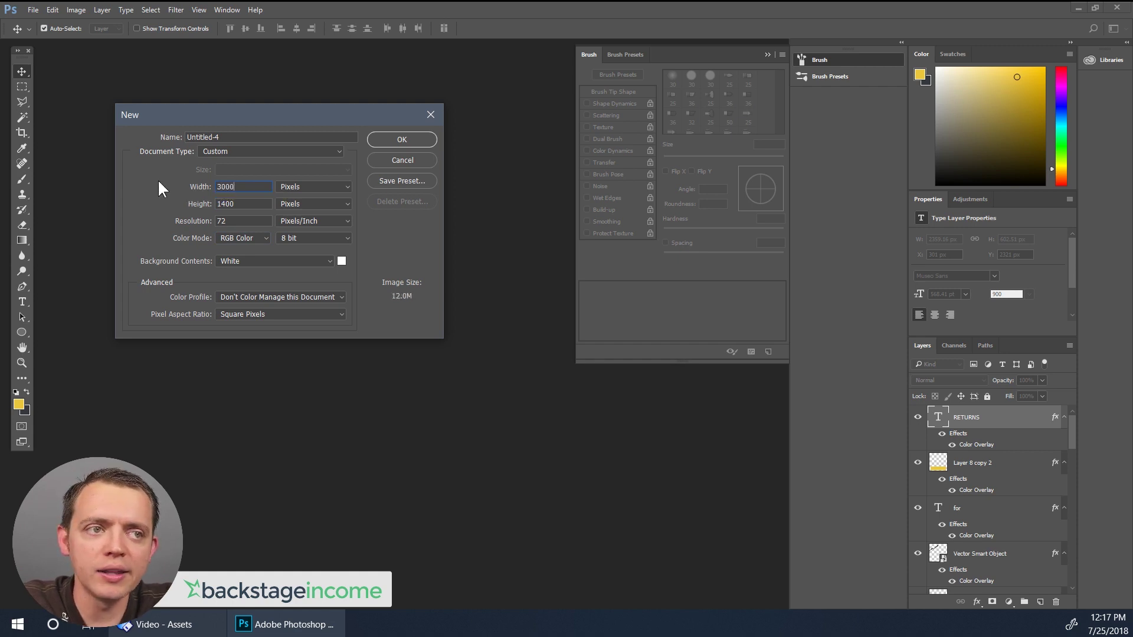
pyautogui.press('Tab')
pyautogui.write('3000')
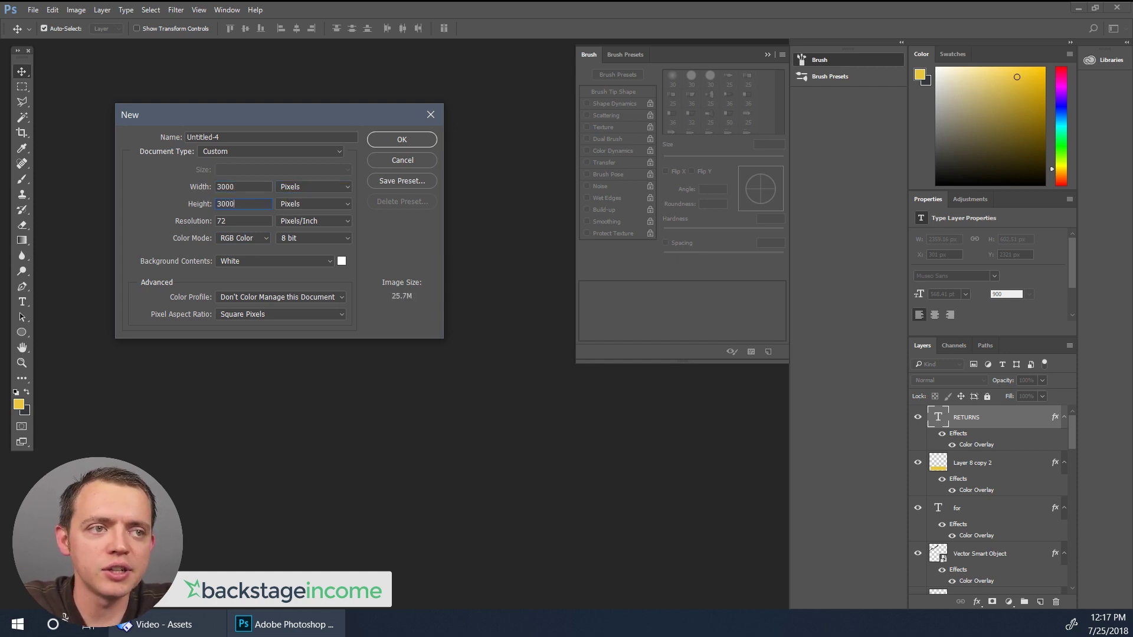
pyautogui.click(394, 139)
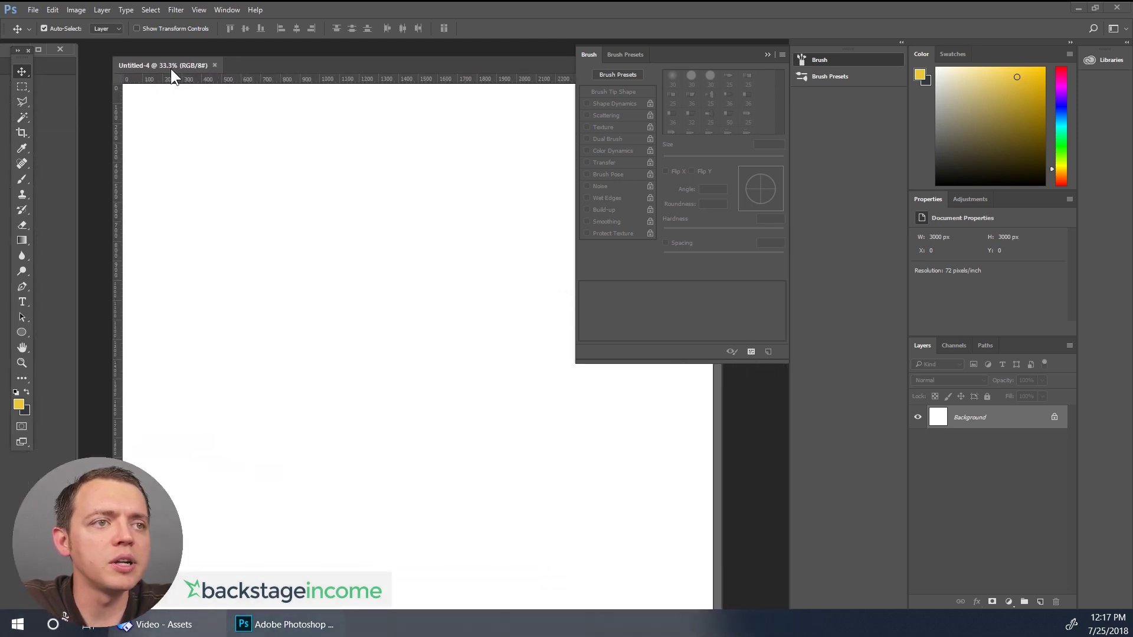
# Dock and fit the new canvas in view, then add an empty layer above the background.
pyautogui.scroll(-3, 320, 244)
pyautogui.press('ctrl')
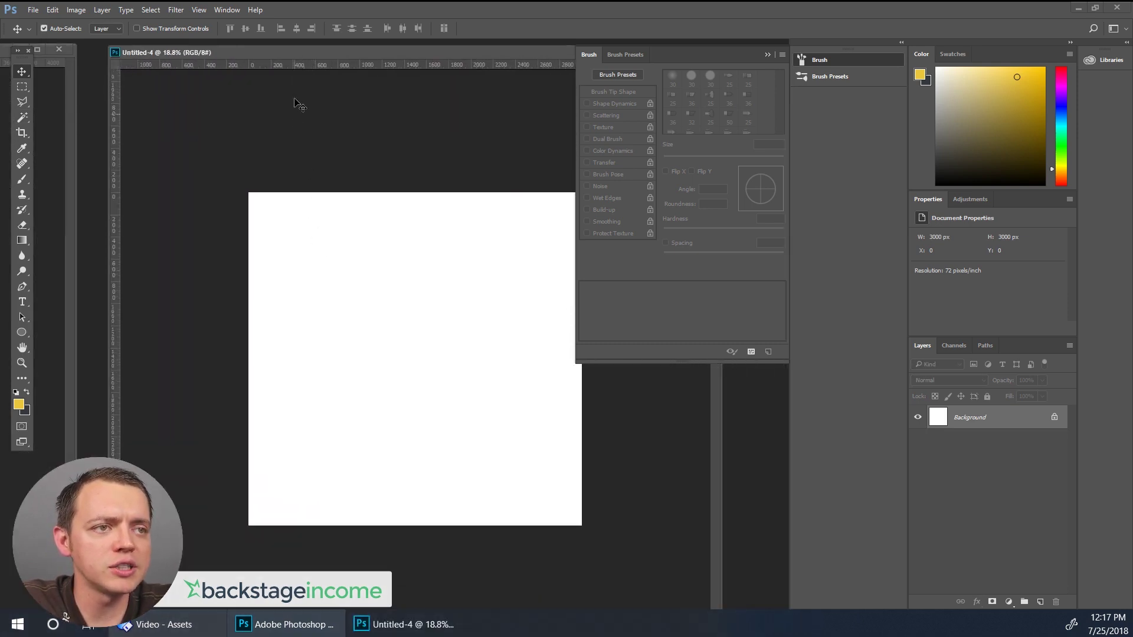
pyautogui.moveTo(295, 46); pyautogui.dragTo(254, 52)
pyautogui.scroll(-2, 260, 234)
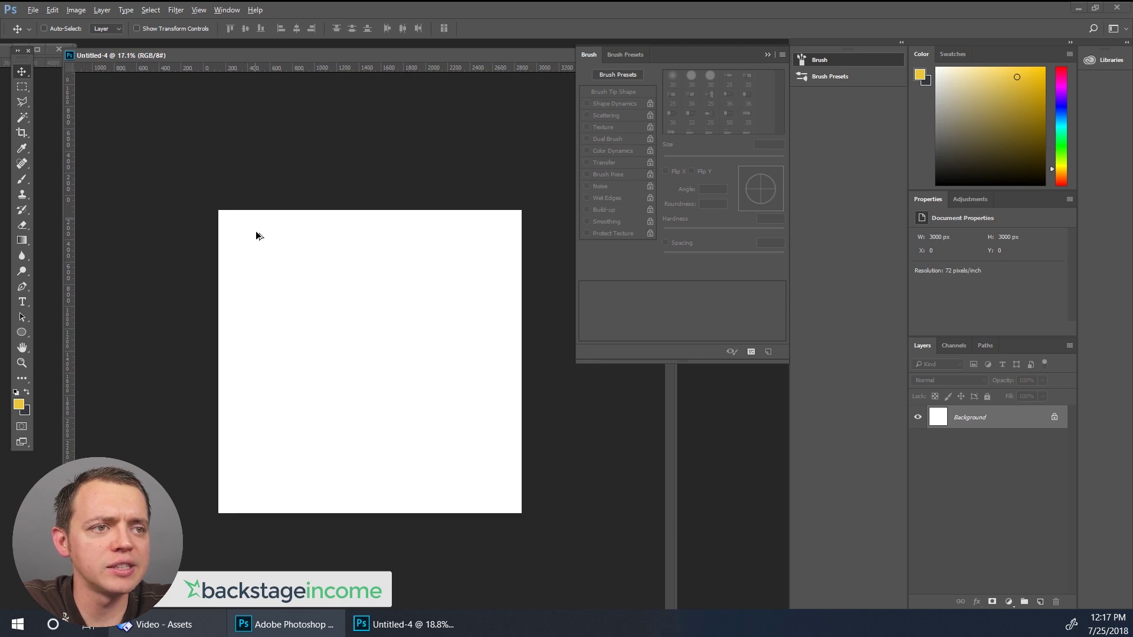
pyautogui.scroll(1, 449, 295)
pyautogui.press('ctrl')
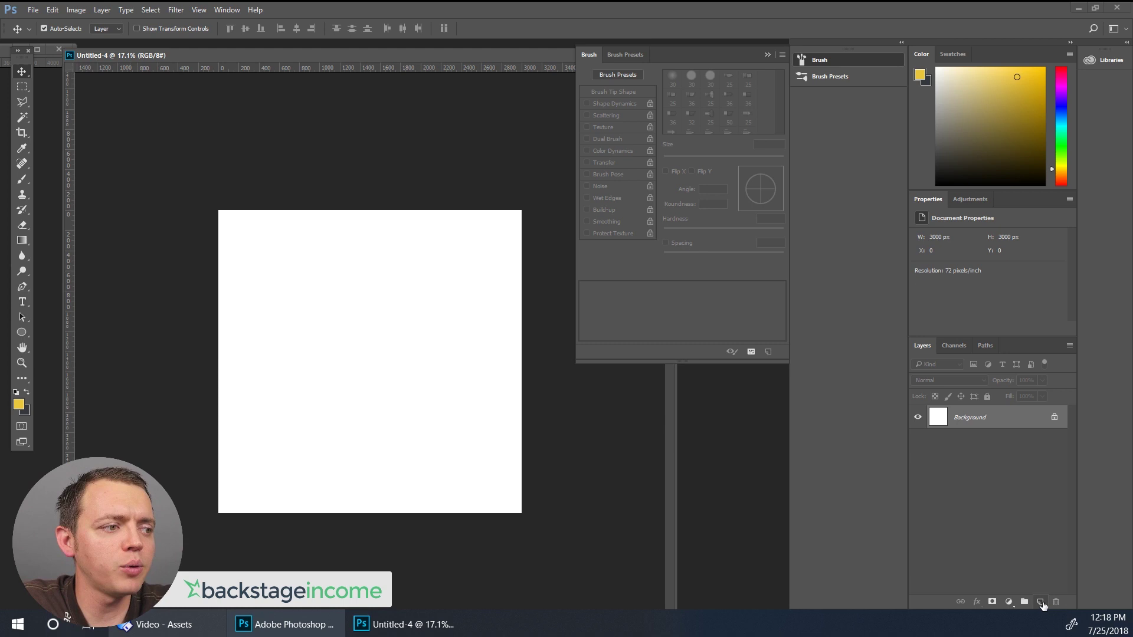
pyautogui.click(1041, 602)
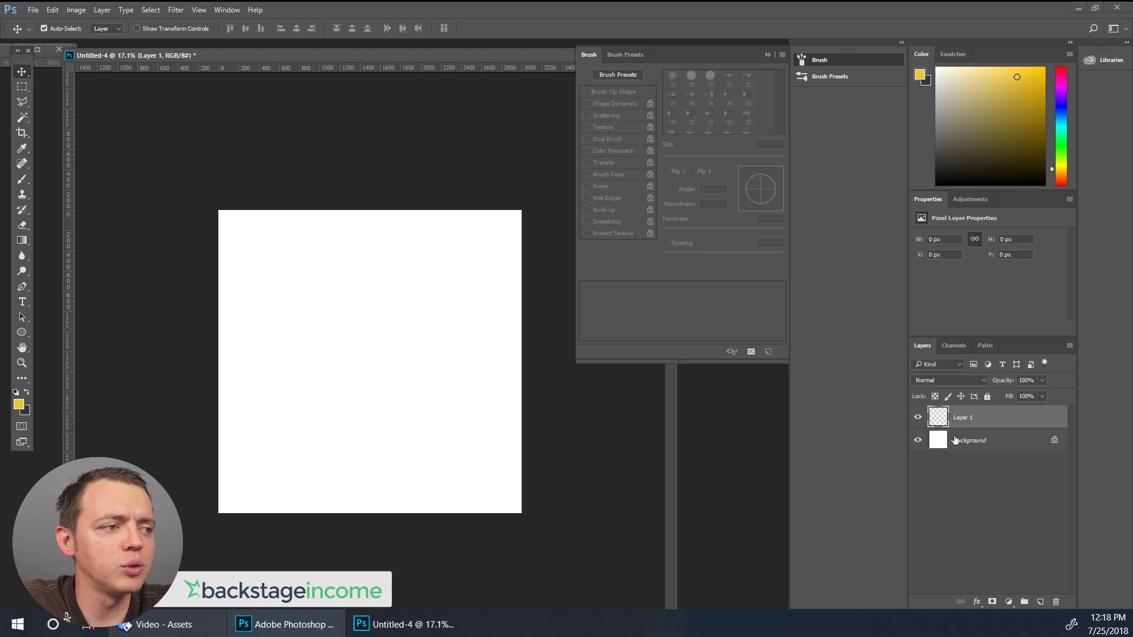
# Set the foreground to #333333 and paint the whole layer dark grey with a large brush.
pyautogui.click(22, 180)
pyautogui.press('i')
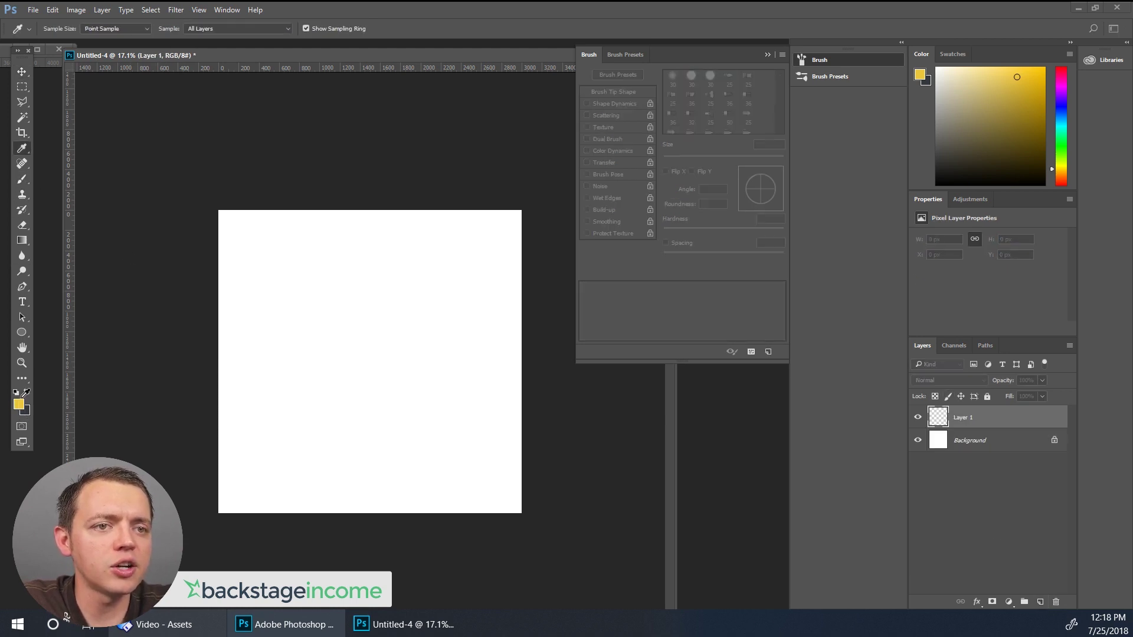
pyautogui.click(18, 404)
pyautogui.write('333333')
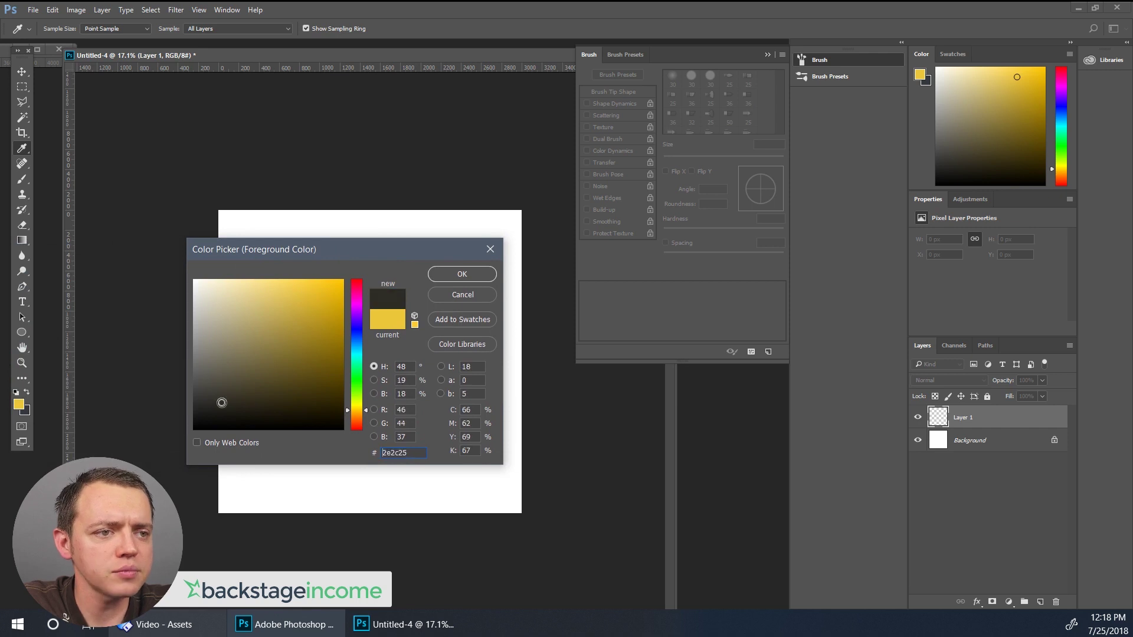
pyautogui.click(462, 273)
pyautogui.press('b')
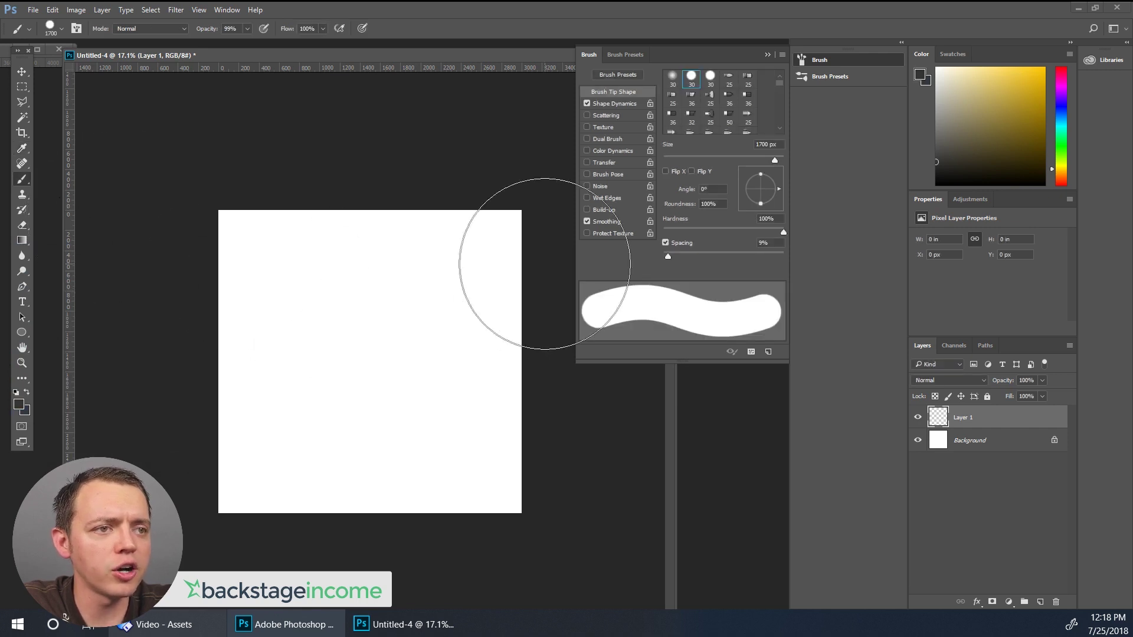
pyautogui.moveTo(531, 253)
pyautogui.mouseDown()
pyautogui.moveTo(126, 278)
pyautogui.moveTo(71, 413)
pyautogui.moveTo(163, 475)
pyautogui.mouseUp()
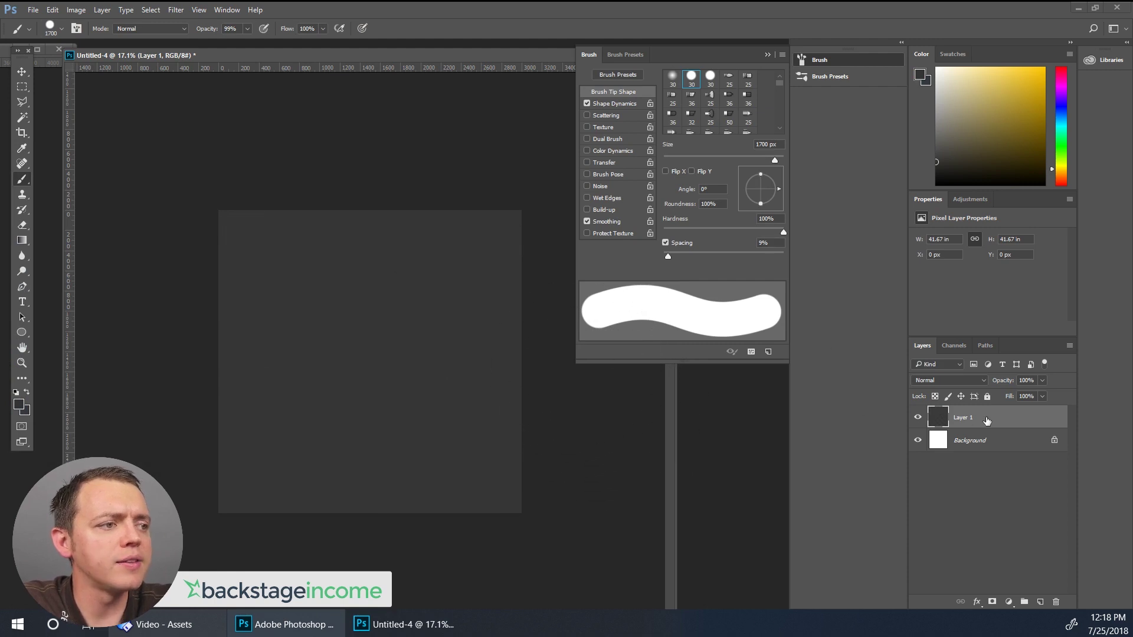
# Type HUNGRY in white near the canvas's upper left.
pyautogui.click(23, 303)
pyautogui.press('x')
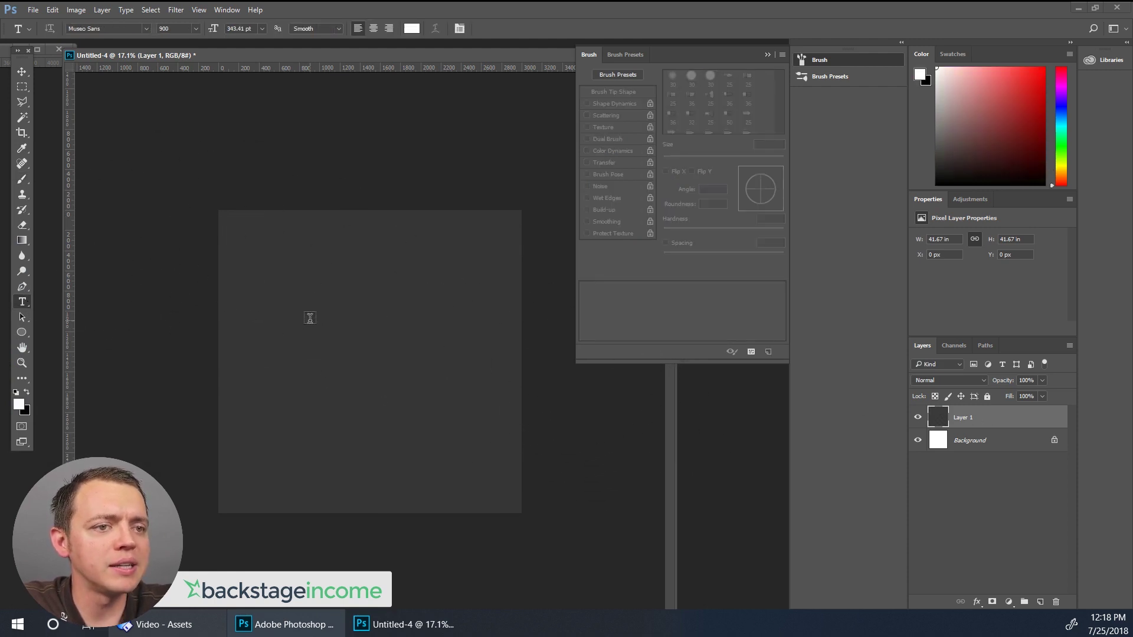
pyautogui.click(261, 303)
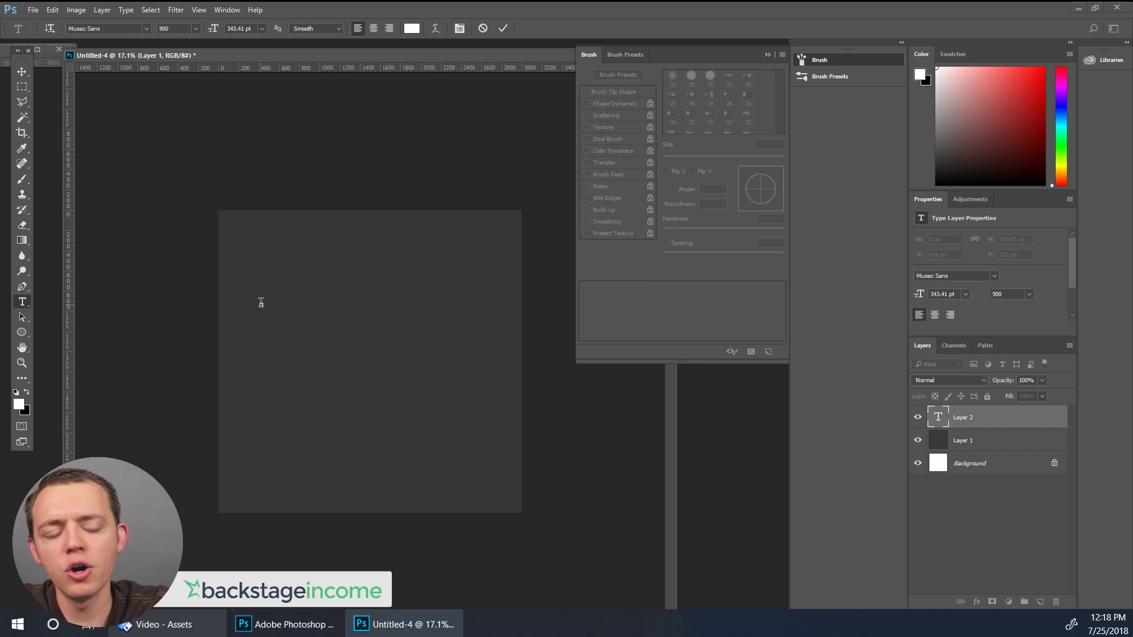
pyautogui.write('HUN')
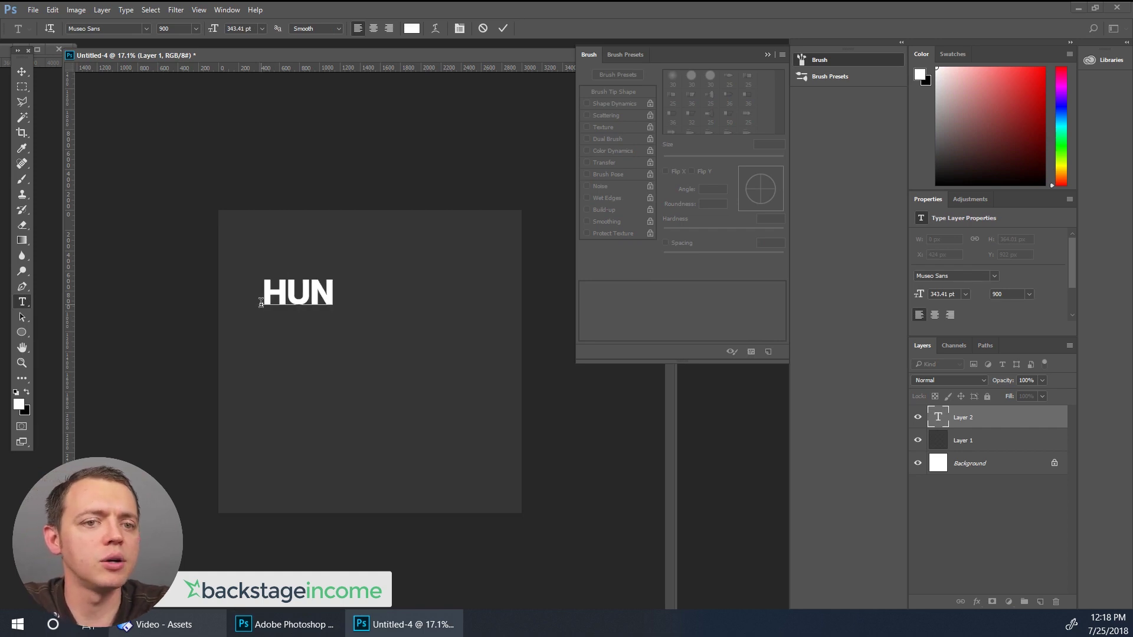
pyautogui.write('GRY')
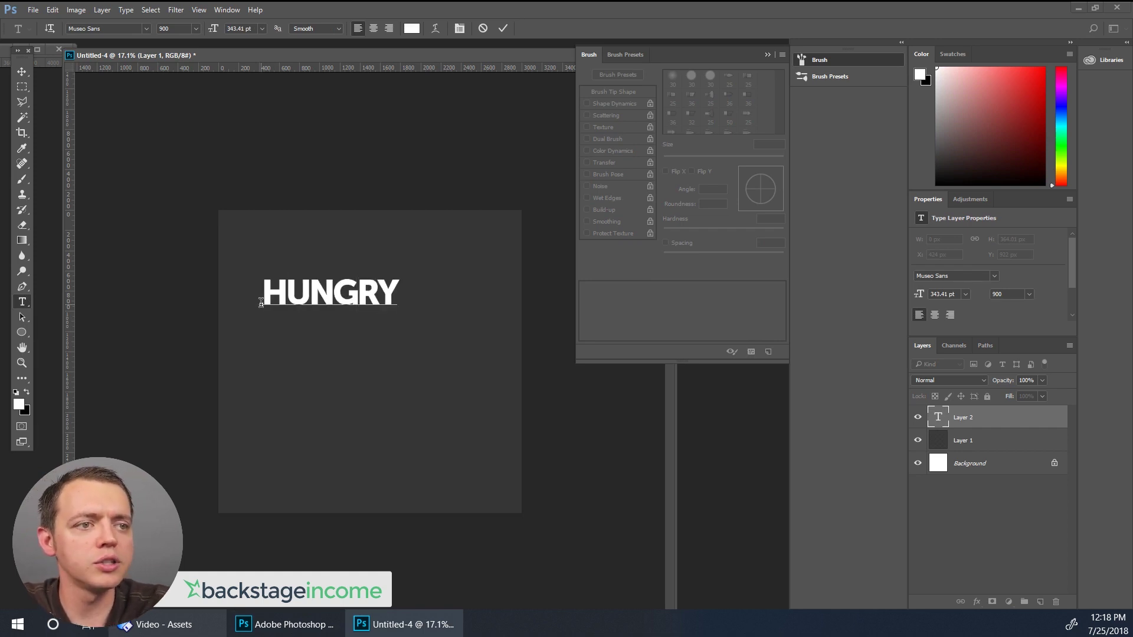
pyautogui.click(21, 71)
# Duplicate the HUNGRY text as a new line below the original.
pyautogui.moveTo(972, 421); pyautogui.dragTo(1040, 603)
pyautogui.moveTo(375, 298); pyautogui.dragTo(383, 350)
pyautogui.press('ctrl')
pyautogui.hotkey('ctrl', 'z')
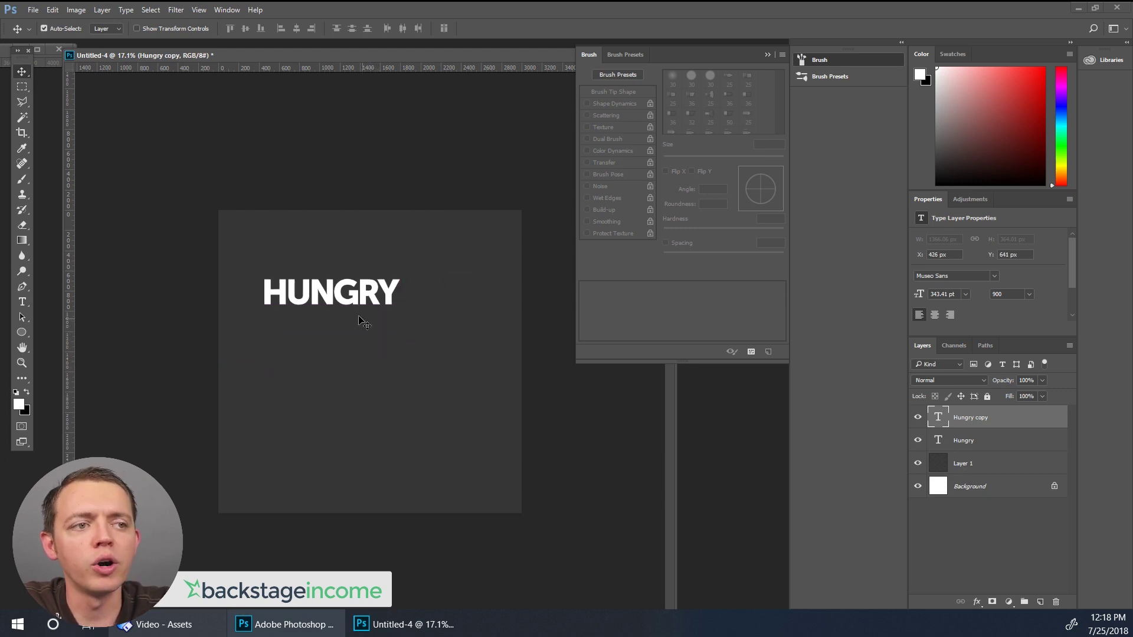
pyautogui.moveTo(354, 292); pyautogui.dragTo(355, 378)
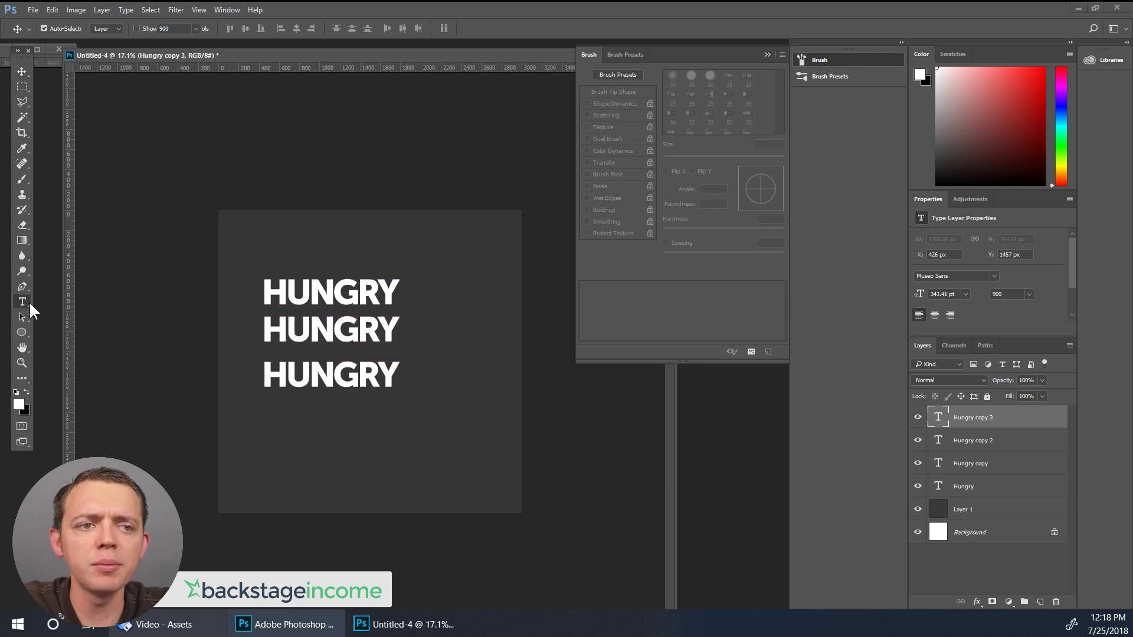
# Change the second line's text to FOR.
pyautogui.click(22, 302)
pyautogui.click(358, 333)
pyautogui.hotkey('ctrl', 'a')
pyautogui.write('F')
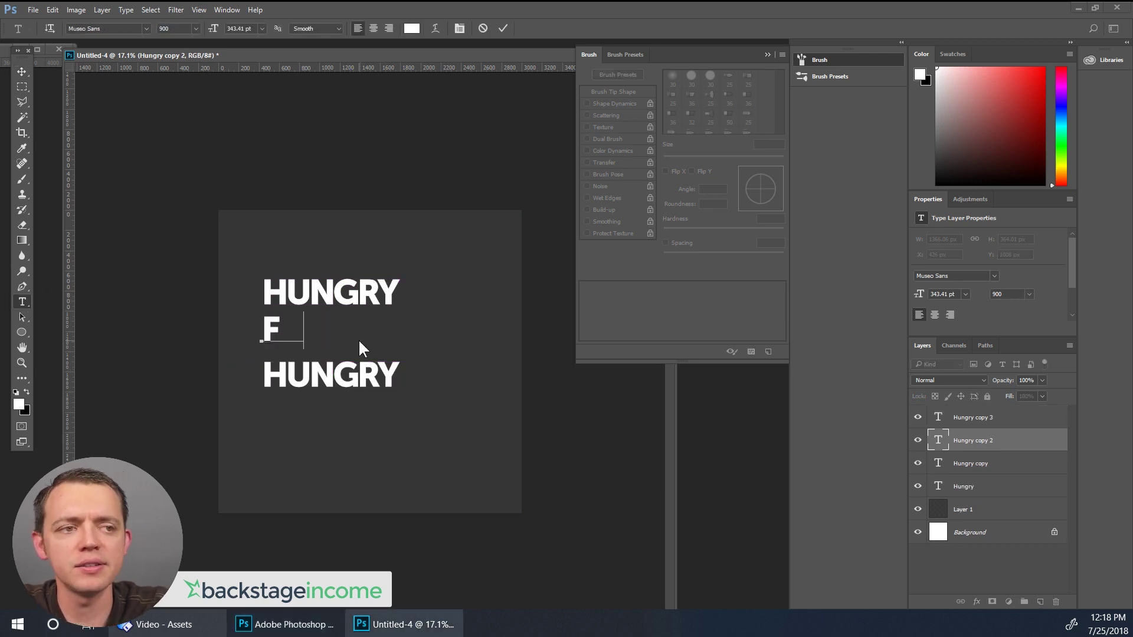
pyautogui.write('OR')
pyautogui.click(22, 72)
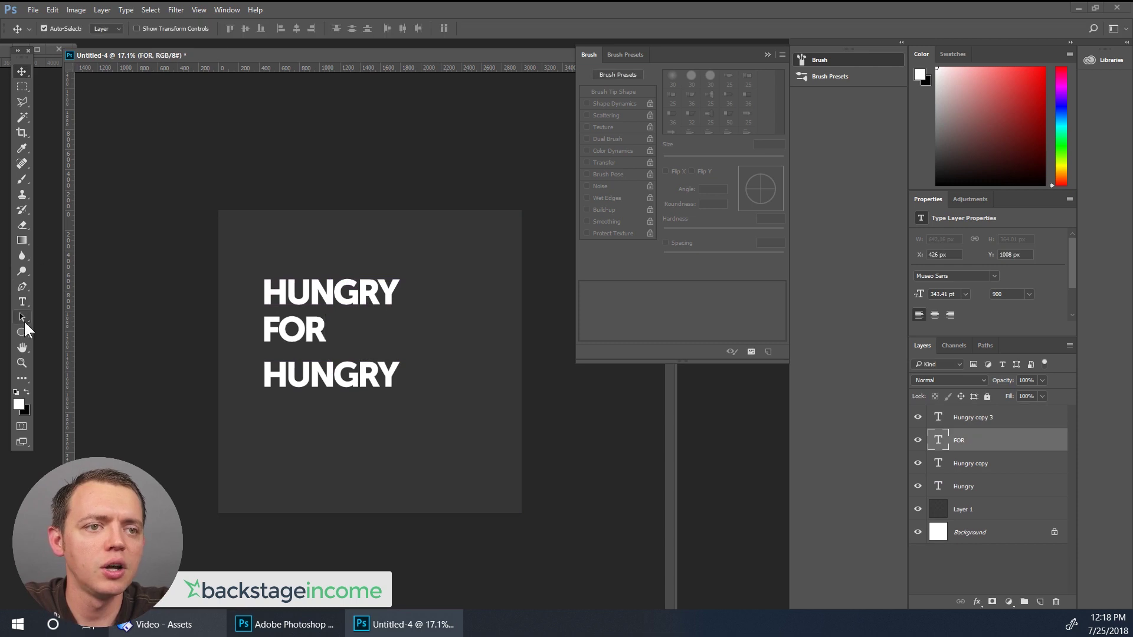
# Change the third line to RETURNS and scale it wider than HUNGRY.
pyautogui.click(23, 302)
pyautogui.click(312, 376)
pyautogui.hotkey('ctrl', 'a')
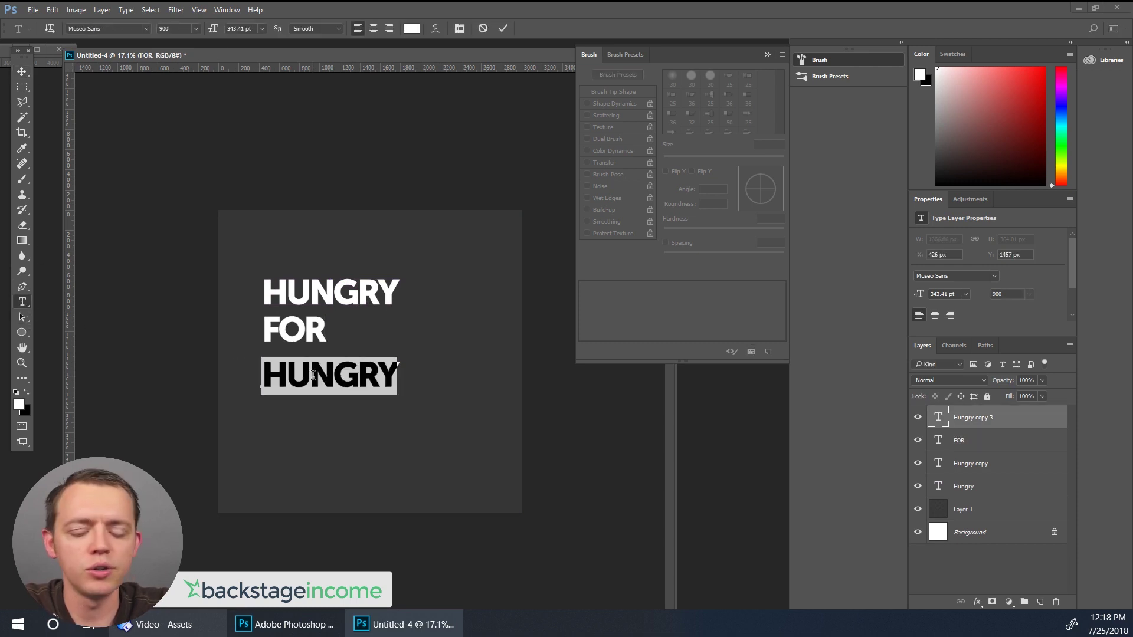
pyautogui.write('RETURNS')
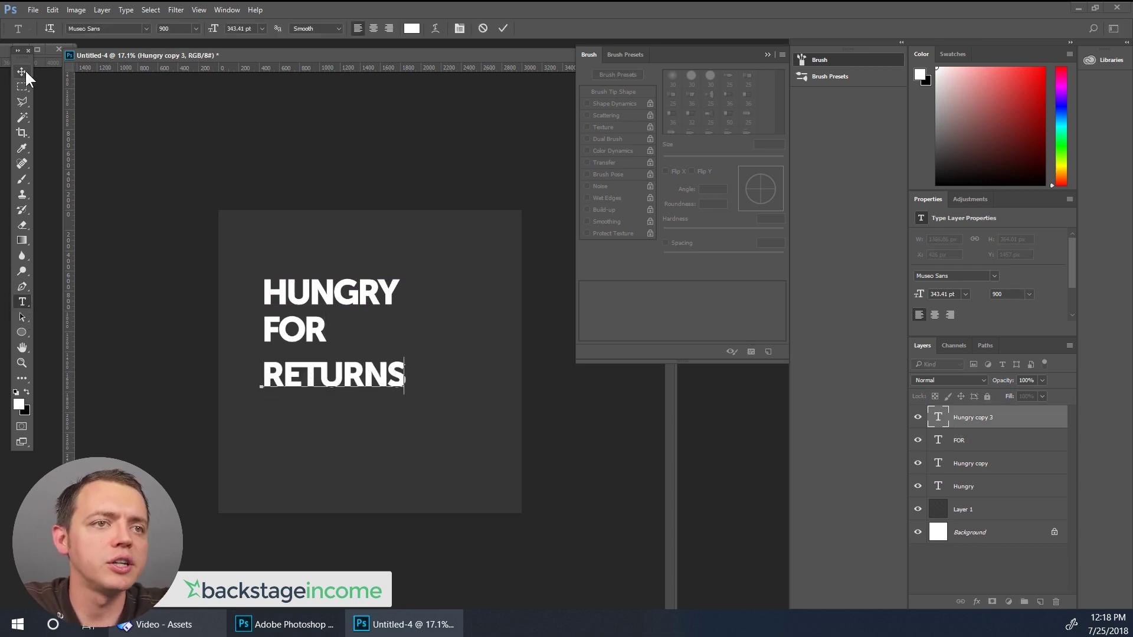
pyautogui.click(22, 72)
pyautogui.hotkey('ctrl', 't')
pyautogui.moveTo(409, 395); pyautogui.dragTo(465, 455)
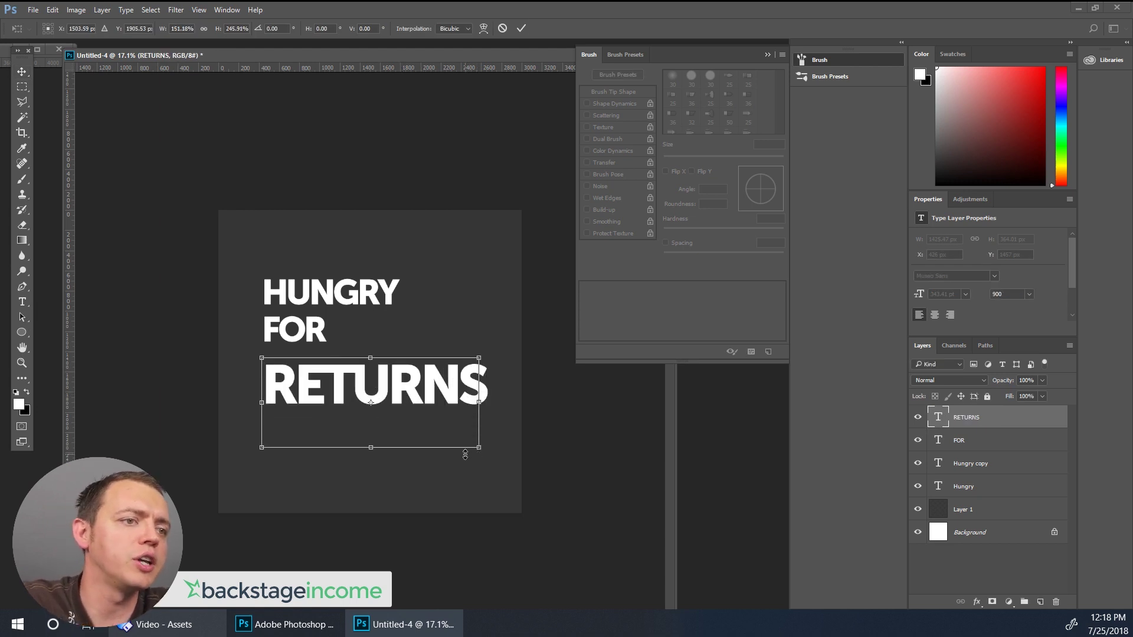
# Enlarge RETURNS to about 162 percent.
pyautogui.press('Return')
pyautogui.hotkey('ctrl', 'z')
pyautogui.hotkey('ctrl', 't')
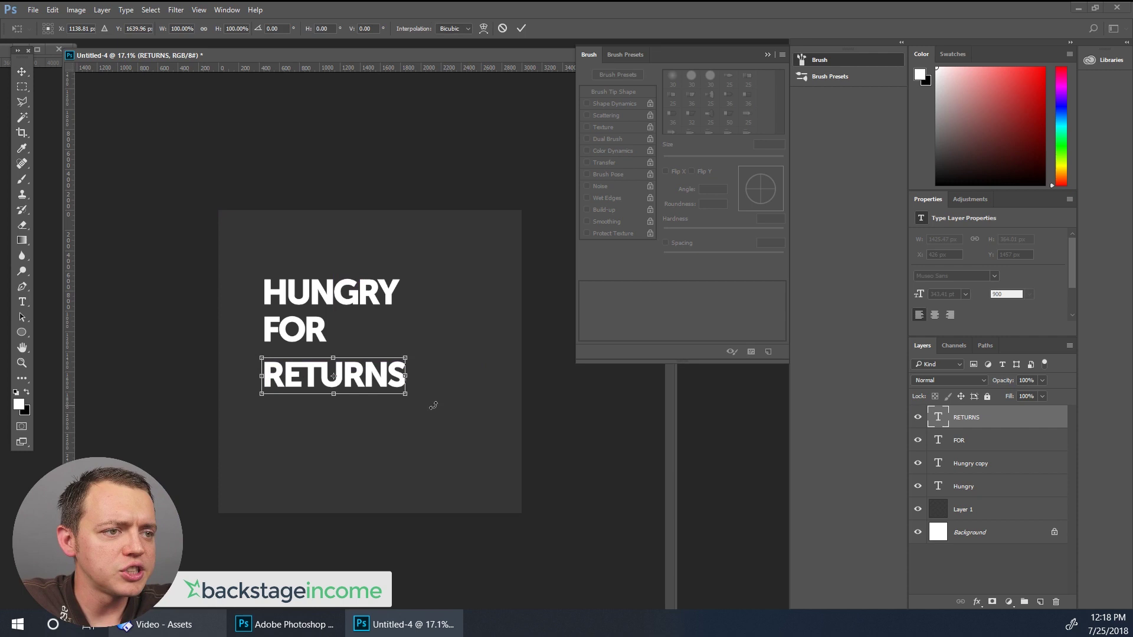
pyautogui.moveTo(407, 395); pyautogui.dragTo(493, 459)
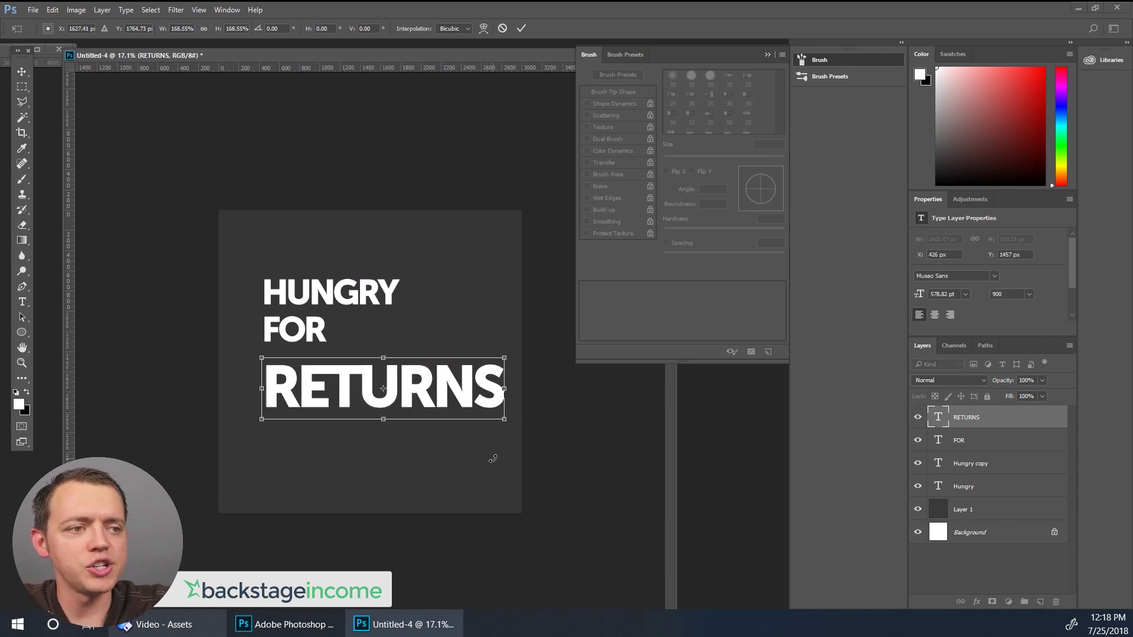
pyautogui.press('Return')
# Reposition RETURNS and FOR, and delete the duplicate HUNGRY layer.
pyautogui.moveTo(431, 406); pyautogui.dragTo(416, 394)
pyautogui.moveTo(314, 340); pyautogui.dragTo(468, 340)
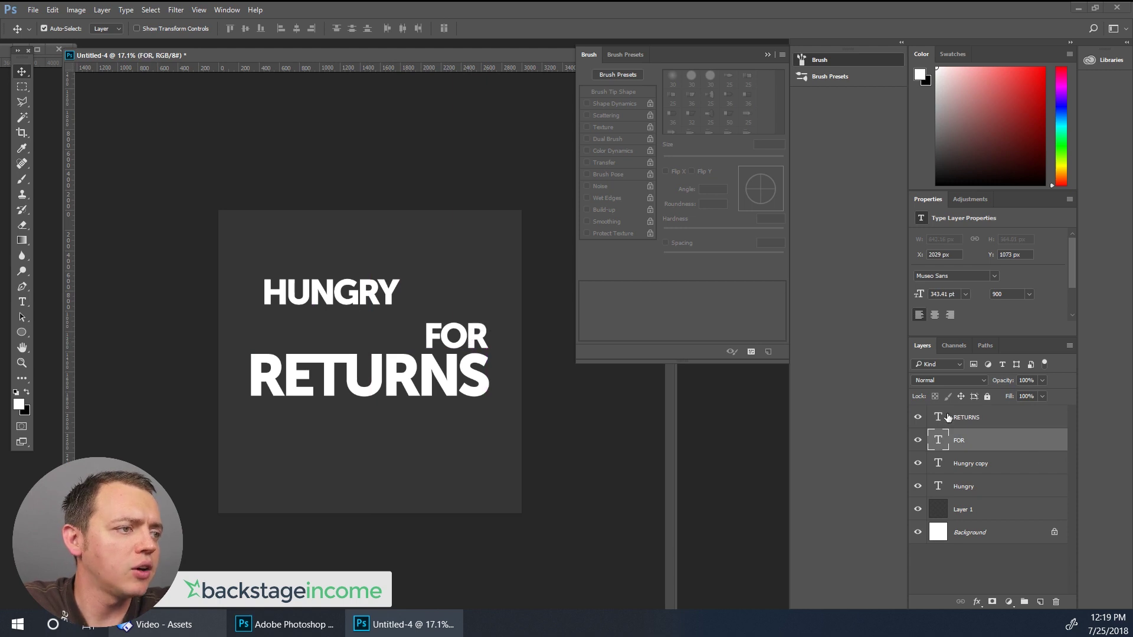
pyautogui.moveTo(347, 300); pyautogui.dragTo(413, 354)
pyautogui.hotkey('ctrl', 'z')
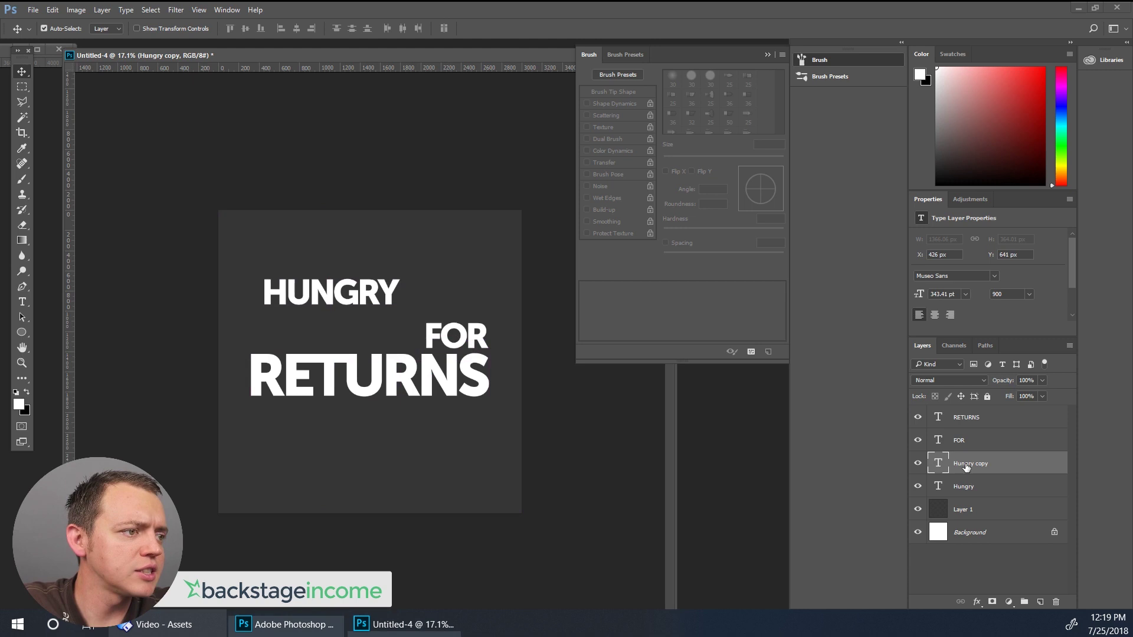
pyautogui.press('Delete')
# Move HUNGRY and FOR left so all three lines sit flush left with RETURNS.
pyautogui.moveTo(330, 299); pyautogui.dragTo(417, 310)
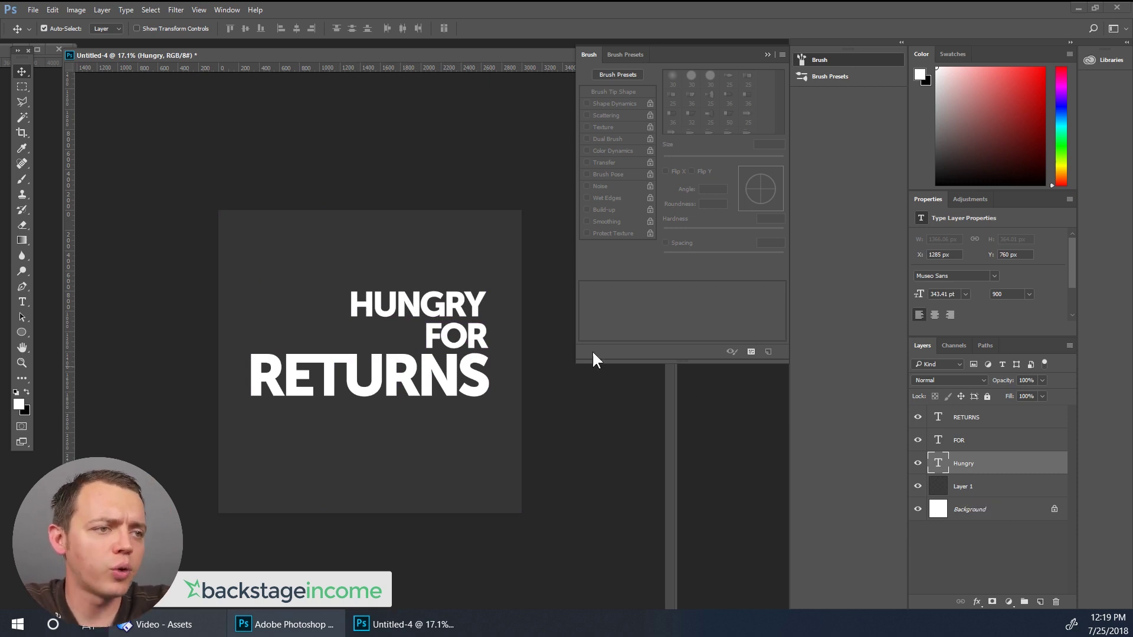
pyautogui.moveTo(409, 300); pyautogui.dragTo(304, 300)
pyautogui.moveTo(435, 338); pyautogui.dragTo(266, 347)
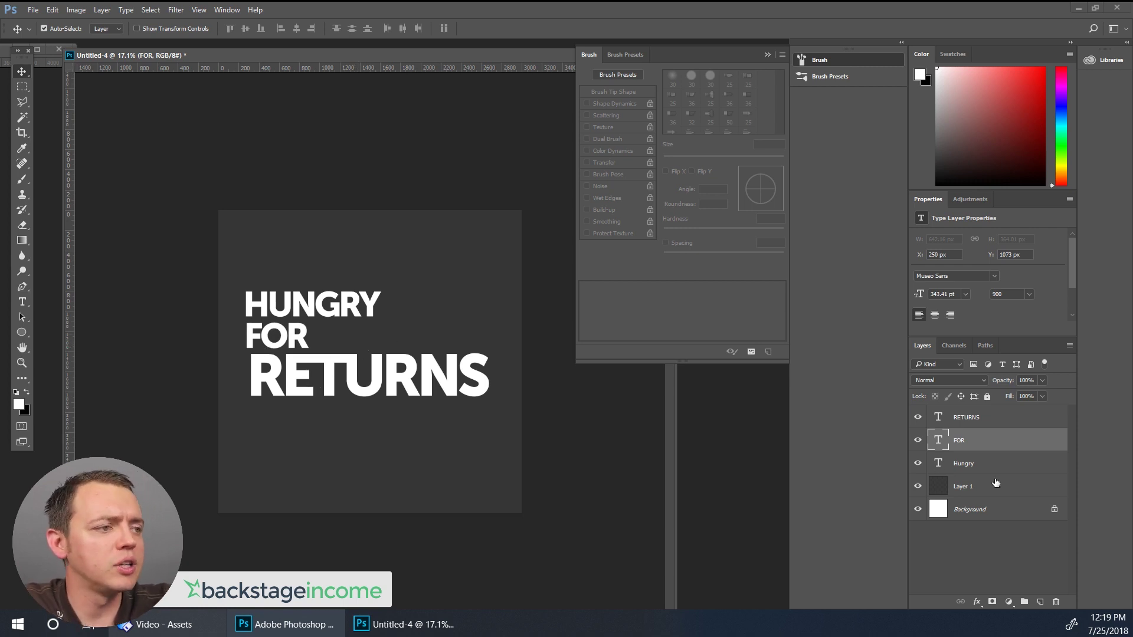
# Rotate HUNGRY to run vertically and move it to the canvas's left side.
pyautogui.click(941, 470)
pyautogui.hotkey('ctrl', 't')
pyautogui.moveTo(404, 287); pyautogui.dragTo(370, 209)
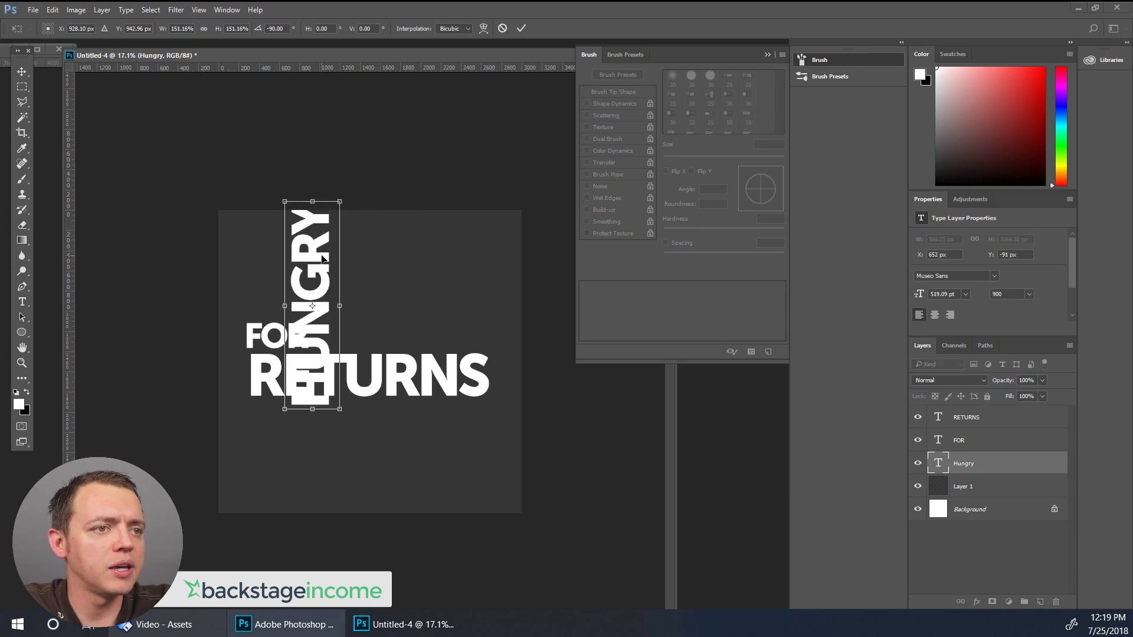
pyautogui.press('Return')
pyautogui.moveTo(322, 258); pyautogui.dragTo(263, 310)
# Enlarge the vertical HUNGRY to about 117 percent and nudge it slightly right.
pyautogui.hotkey('ctrl', 't')
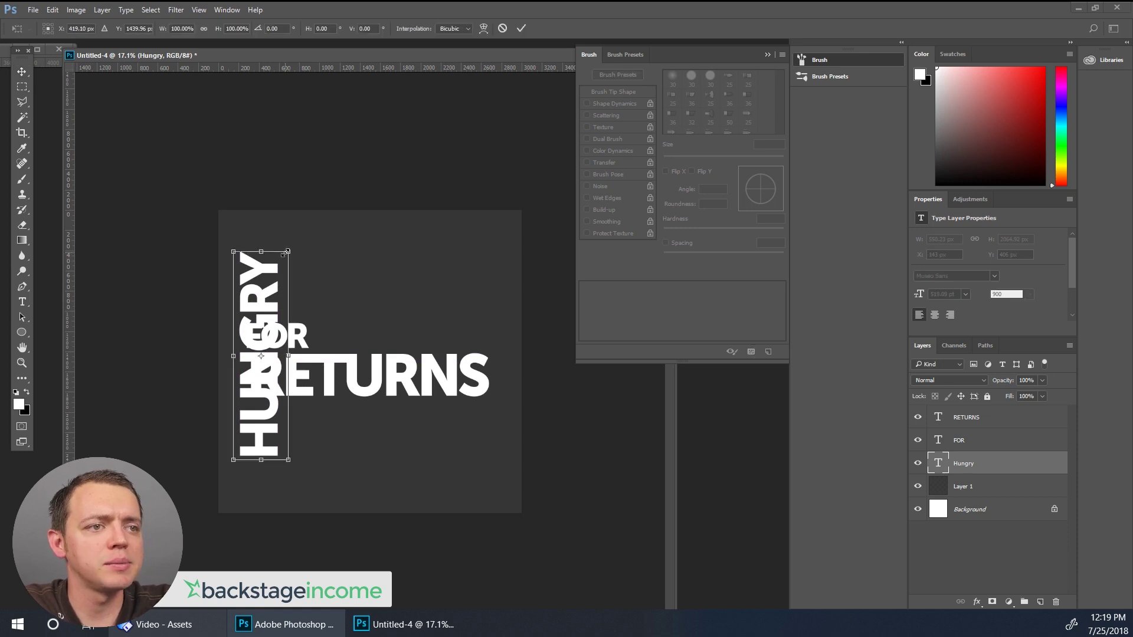
pyautogui.moveTo(287, 252); pyautogui.dragTo(307, 236)
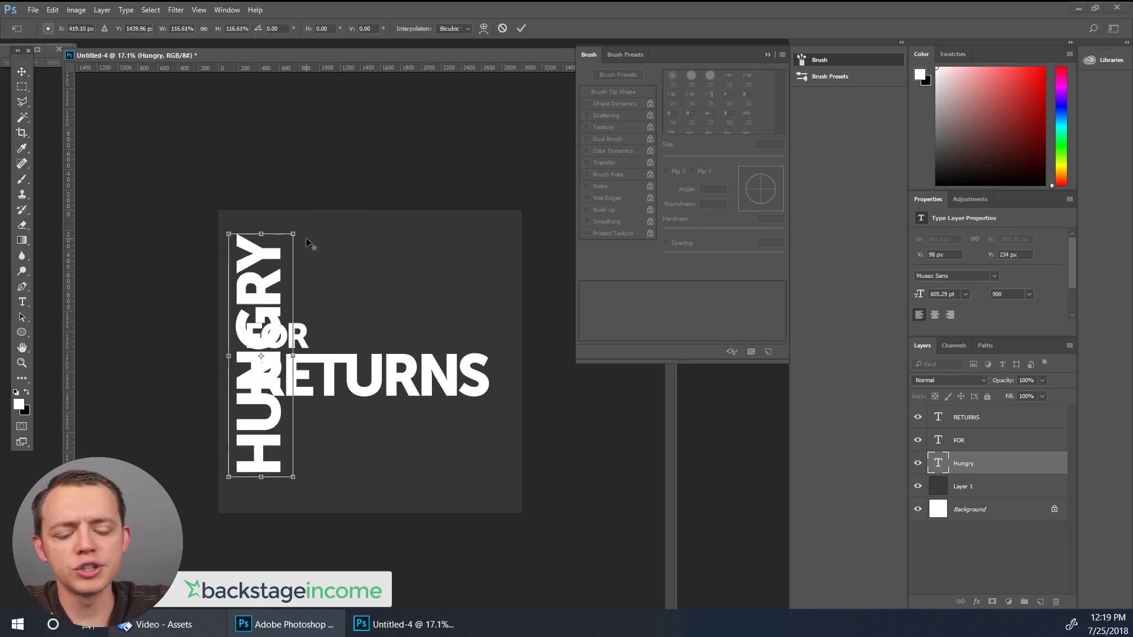
pyautogui.press('Return')
pyautogui.hotkey('shift', 'Right')
pyautogui.hotkey('shift', 'Right')
pyautogui.hotkey('shift', 'Right')
pyautogui.hotkey('shift', 'Right')
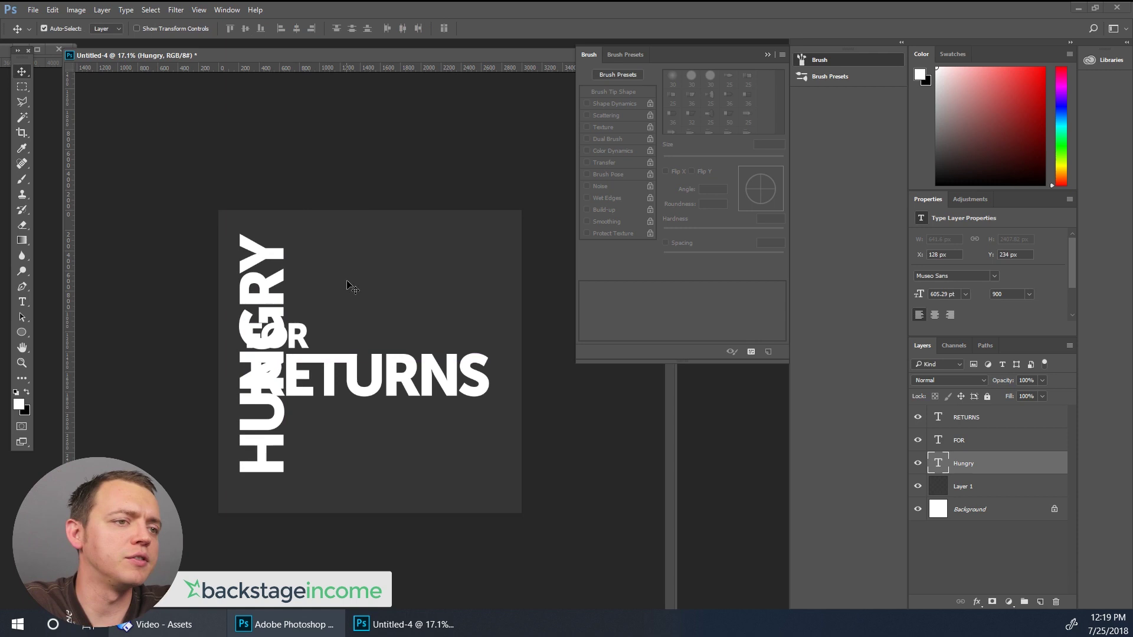
# Shift FOR and RETURNS together to the right of HUNGRY.
pyautogui.click(975, 447)
pyautogui.keyDown('shift'); pyautogui.click(972, 417); pyautogui.keyUp('shift')
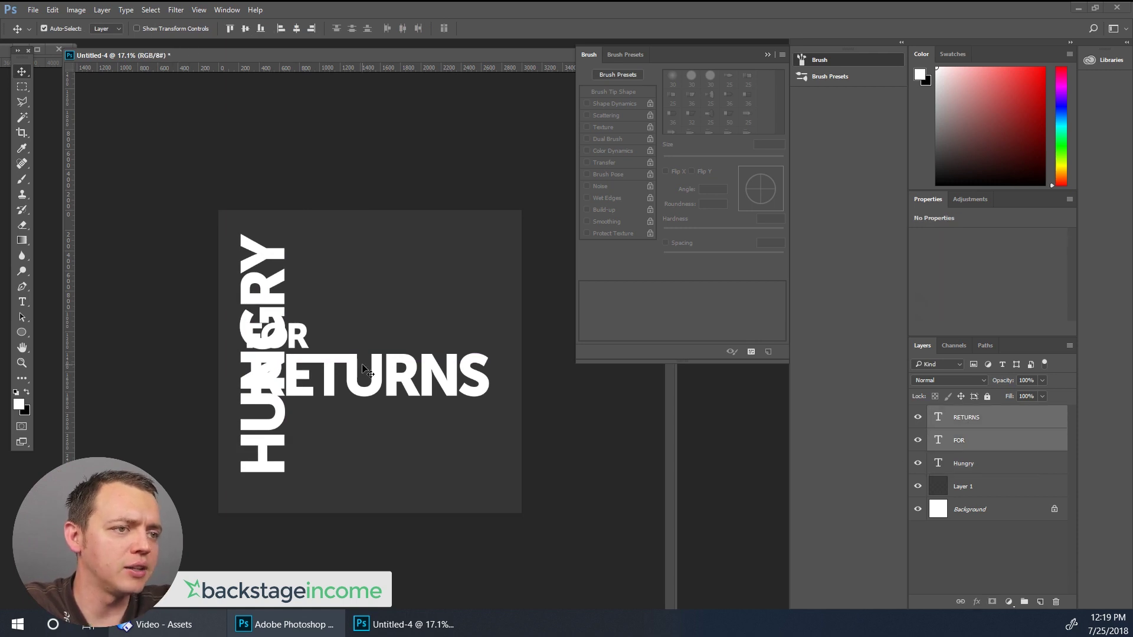
pyautogui.moveTo(351, 370); pyautogui.dragTo(364, 370)
pyautogui.hotkey('shift', 'Right')
pyautogui.hotkey('shift', 'Right')
pyautogui.hotkey('shift', 'Right')
pyautogui.hotkey('shift', 'Right')
pyautogui.hotkey('shift', 'Right')
pyautogui.hotkey('shift', 'Right')
pyautogui.hotkey('shift', 'Right')
pyautogui.hotkey('shift', 'Right')
pyautogui.hotkey('shift', 'Right')
pyautogui.hotkey('shift', 'Right')
pyautogui.hotkey('shift', 'Right')
pyautogui.hotkey('shift', 'Right')
pyautogui.hotkey('shift', 'Right')
pyautogui.hotkey('shift', 'Right')
pyautogui.hotkey('shift', 'Right')
pyautogui.hotkey('shift', 'Right')
pyautogui.hotkey('shift', 'Right')
pyautogui.hotkey('shift', 'Right')
pyautogui.hotkey('shift', 'Right')
pyautogui.hotkey('shift', 'Right')
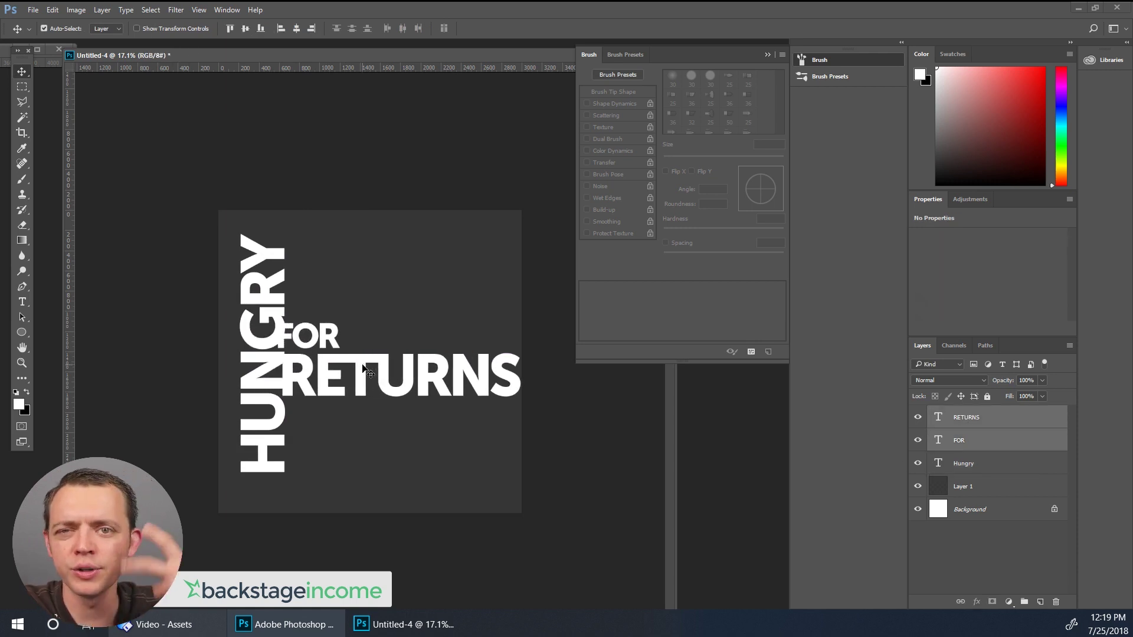
pyautogui.hotkey('shift', 'Right')
pyautogui.hotkey('shift', 'Right')
pyautogui.hotkey('shift', 'Right')
pyautogui.hotkey('shift', 'Right')
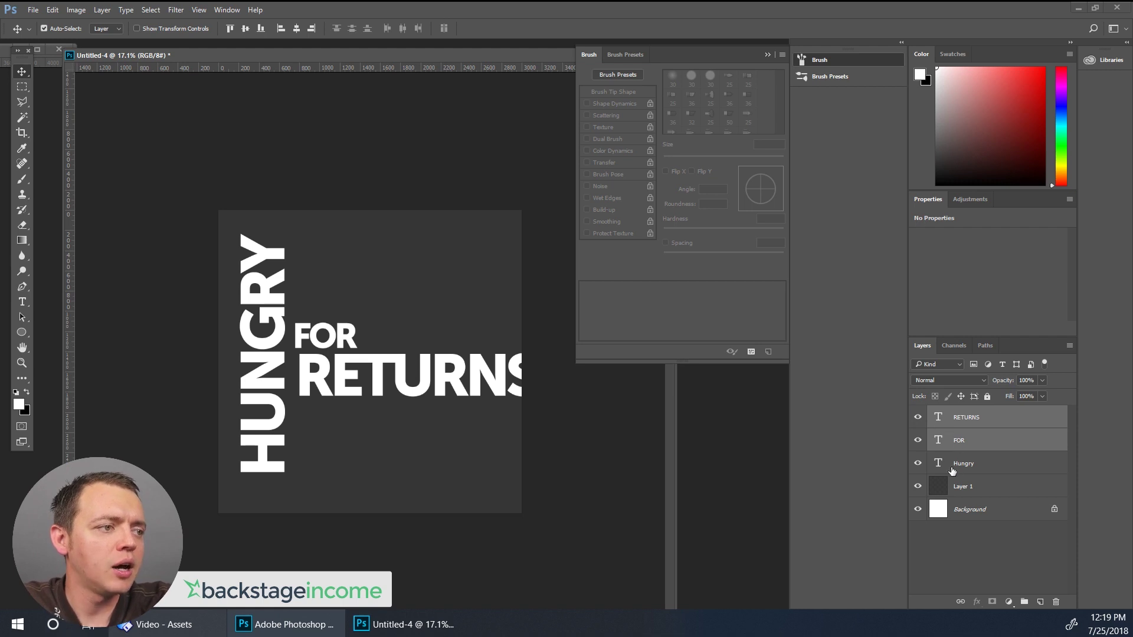
# Restore HUNGRY to horizontal and place it above FOR.
pyautogui.click(952, 471)
pyautogui.hotkey('ctrl', 't')
pyautogui.moveTo(319, 222); pyautogui.dragTo(376, 406)
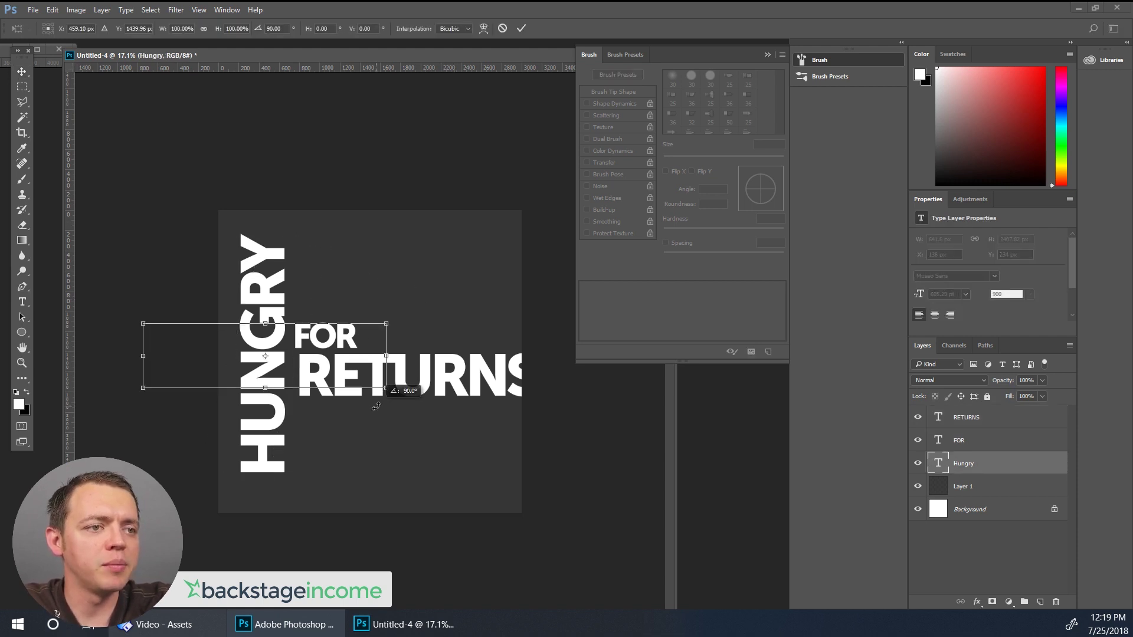
pyautogui.press('Escape')
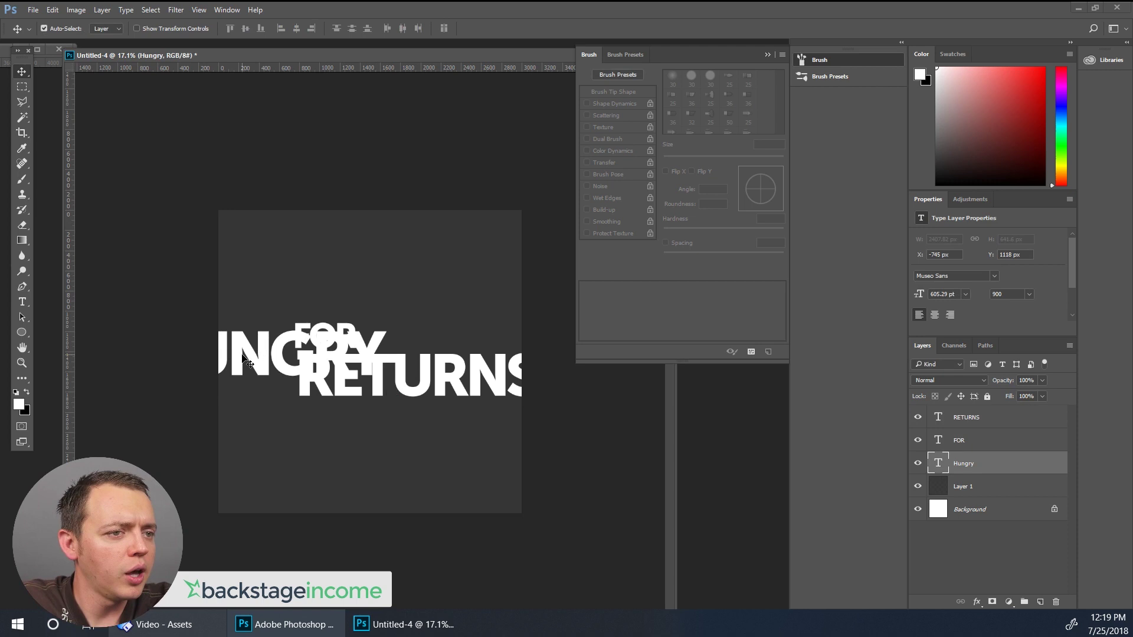
pyautogui.moveTo(247, 361); pyautogui.dragTo(392, 299)
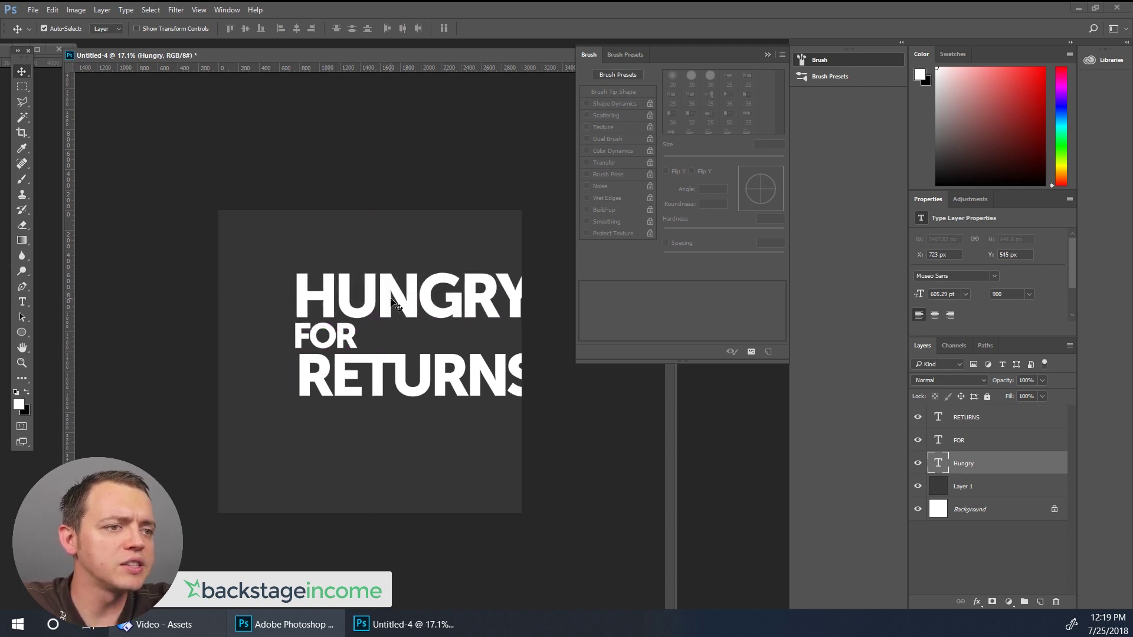
# Nudge RETURNS and HUNGRY left so the three lines align on the left.
pyautogui.click(976, 421)
pyautogui.hotkey('shift', 'Left')
pyautogui.hotkey('shift', 'Left')
pyautogui.hotkey('shift', 'Left')
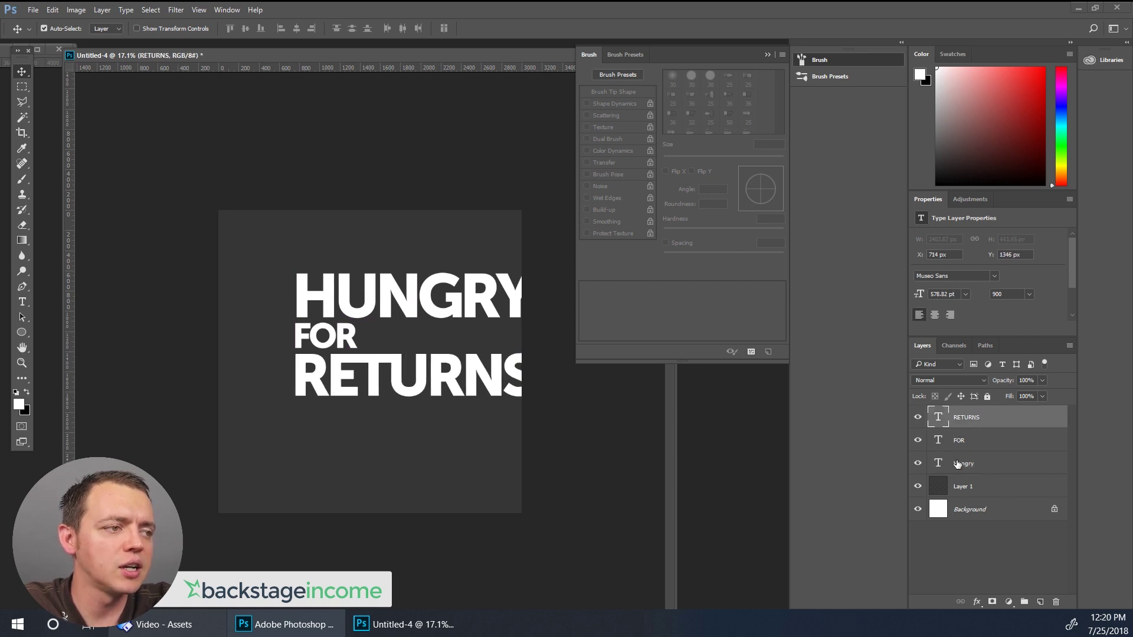
pyautogui.click(957, 471)
pyautogui.hotkey('shift', 'Left')
pyautogui.hotkey('shift', 'Left')
pyautogui.hotkey('shift', 'Left')
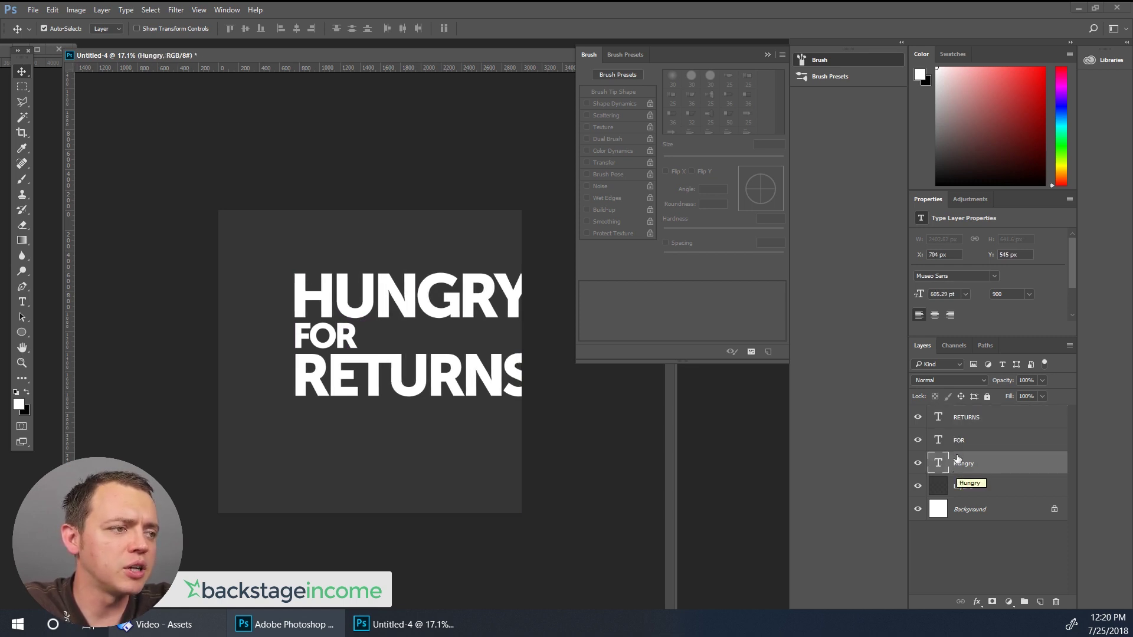
# Nudge the three text lines together to centre the block on the canvas.
pyautogui.keyDown('shift'); pyautogui.click(971, 420); pyautogui.keyUp('shift')
pyautogui.hotkey('shift', 'Left')
pyautogui.hotkey('shift', 'Left')
pyautogui.hotkey('shift', 'Left')
pyautogui.hotkey('shift', 'Left')
pyautogui.hotkey('shift', 'Left')
pyautogui.hotkey('shift', 'Left')
pyautogui.hotkey('shift', 'Left')
pyautogui.hotkey('shift', 'Left')
pyautogui.hotkey('shift', 'Left')
pyautogui.hotkey('shift', 'Left')
pyautogui.hotkey('shift', 'Left')
pyautogui.hotkey('shift', 'Left')
pyautogui.hotkey('shift', 'Left')
pyautogui.hotkey('shift', 'Left')
pyautogui.hotkey('shift', 'Left')
pyautogui.hotkey('shift', 'Left')
pyautogui.hotkey('shift', 'Left')
pyautogui.hotkey('shift', 'Left')
pyautogui.hotkey('shift', 'Left')
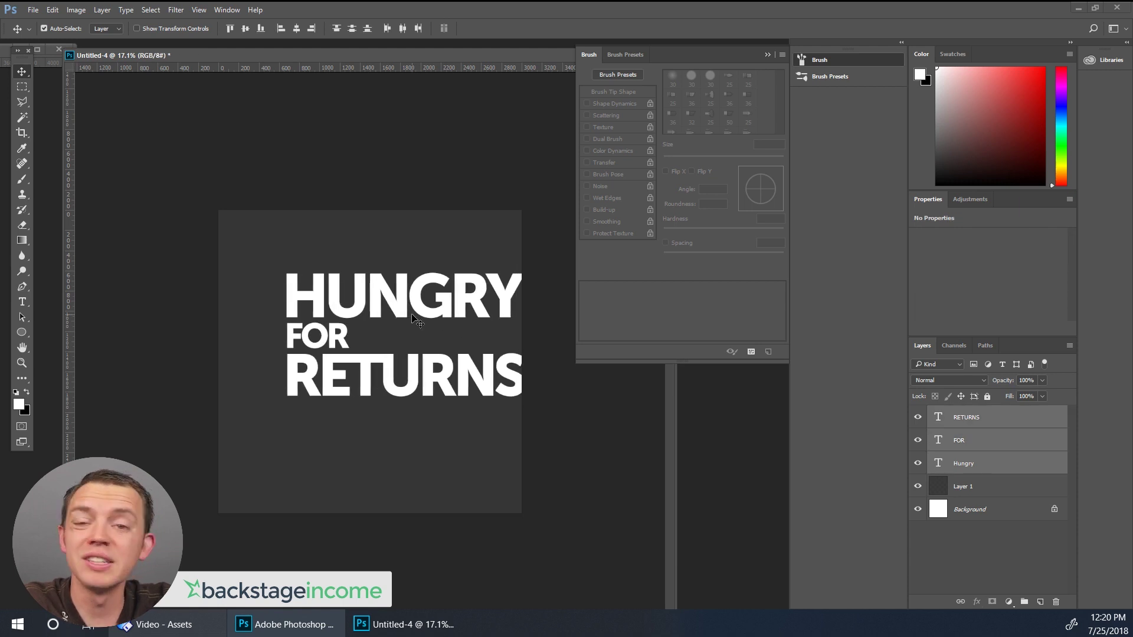
pyautogui.hotkey('shift', 'Left')
pyautogui.hotkey('shift', 'Left')
pyautogui.hotkey('shift', 'Left')
pyautogui.hotkey('shift', 'Left')
pyautogui.hotkey('shift', 'Left')
pyautogui.hotkey('shift', 'Left')
pyautogui.hotkey('shift', 'Left')
pyautogui.hotkey('shift', 'Left')
pyautogui.hotkey('shift', 'Left')
pyautogui.hotkey('shift', 'Left')
pyautogui.hotkey('shift', 'Left')
pyautogui.hotkey('shift', 'Left')
pyautogui.hotkey('shift', 'Left')
pyautogui.hotkey('shift', 'Left')
pyautogui.hotkey('shift', 'Left')
pyautogui.hotkey('shift', 'Left')
pyautogui.hotkey('shift', 'Left')
pyautogui.hotkey('shift', 'Left')
pyautogui.hotkey('shift', 'Left')
pyautogui.hotkey('shift', 'Left')
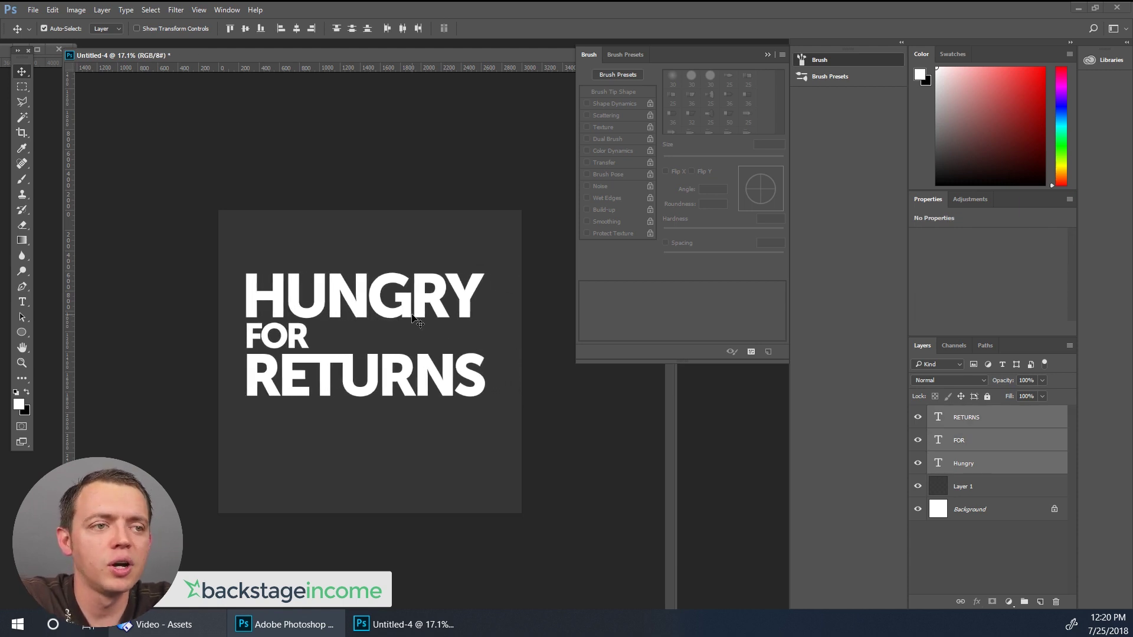
pyautogui.hotkey('shift', 'Right')
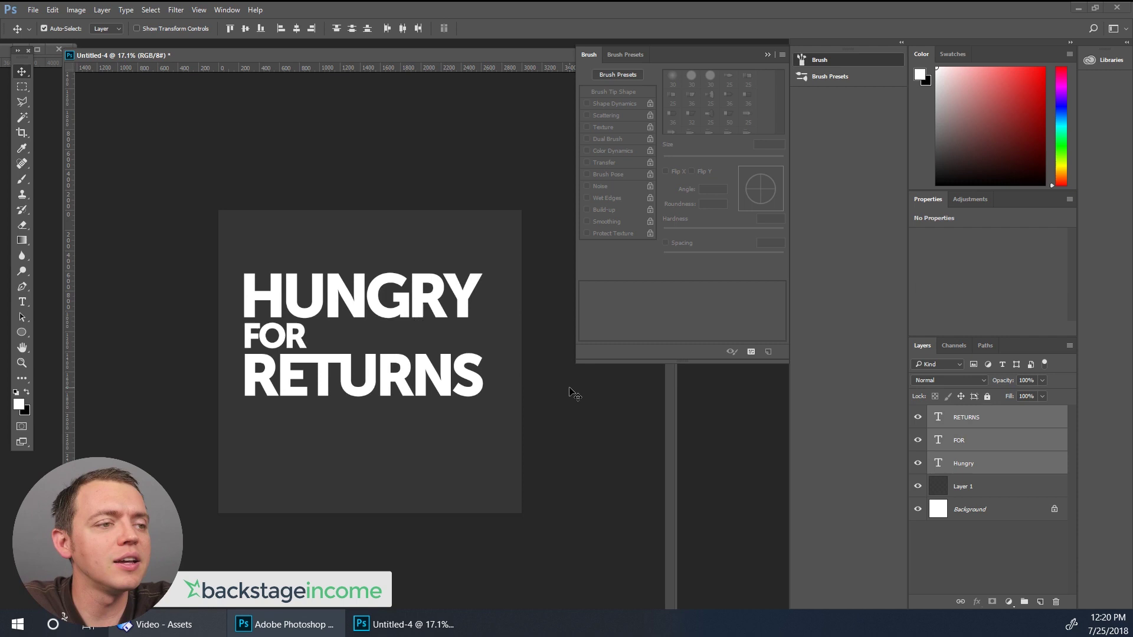
pyautogui.click(1004, 471)
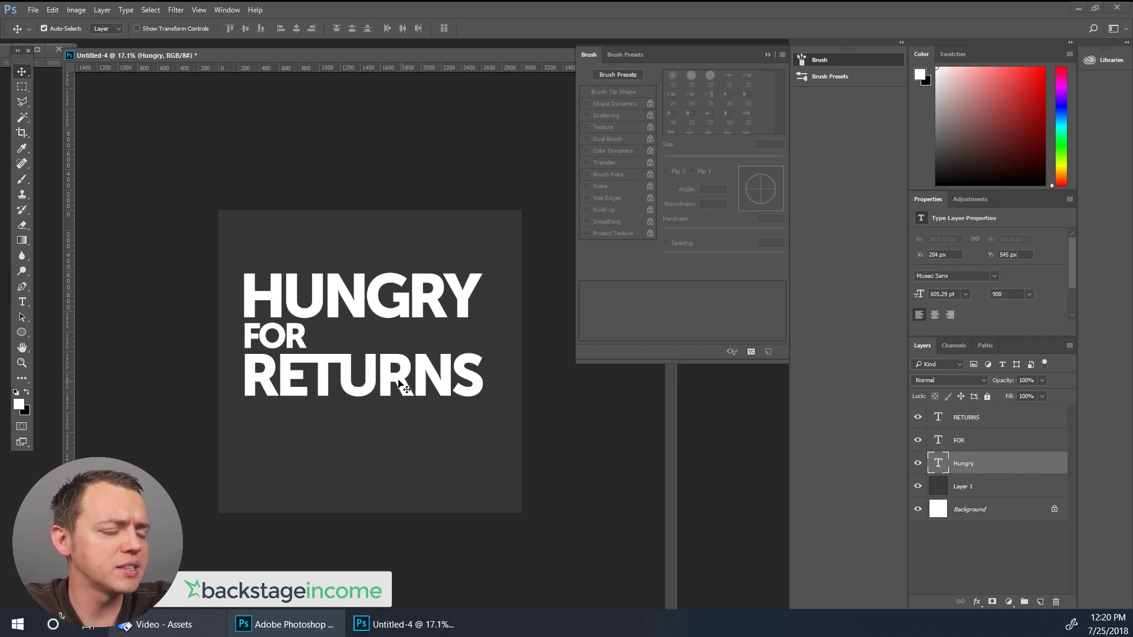
# Tilt the text block about 5 degrees and move it lower on the canvas.
pyautogui.hotkey('ctrl', 't')
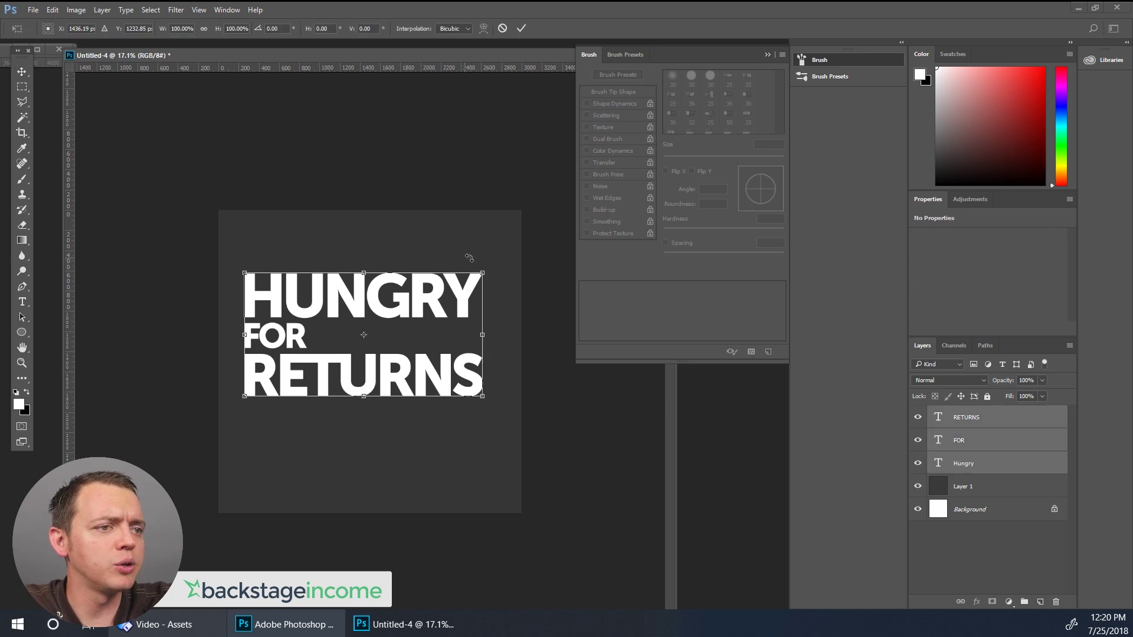
pyautogui.moveTo(501, 261); pyautogui.dragTo(504, 239)
pyautogui.doubleClick(357, 303)
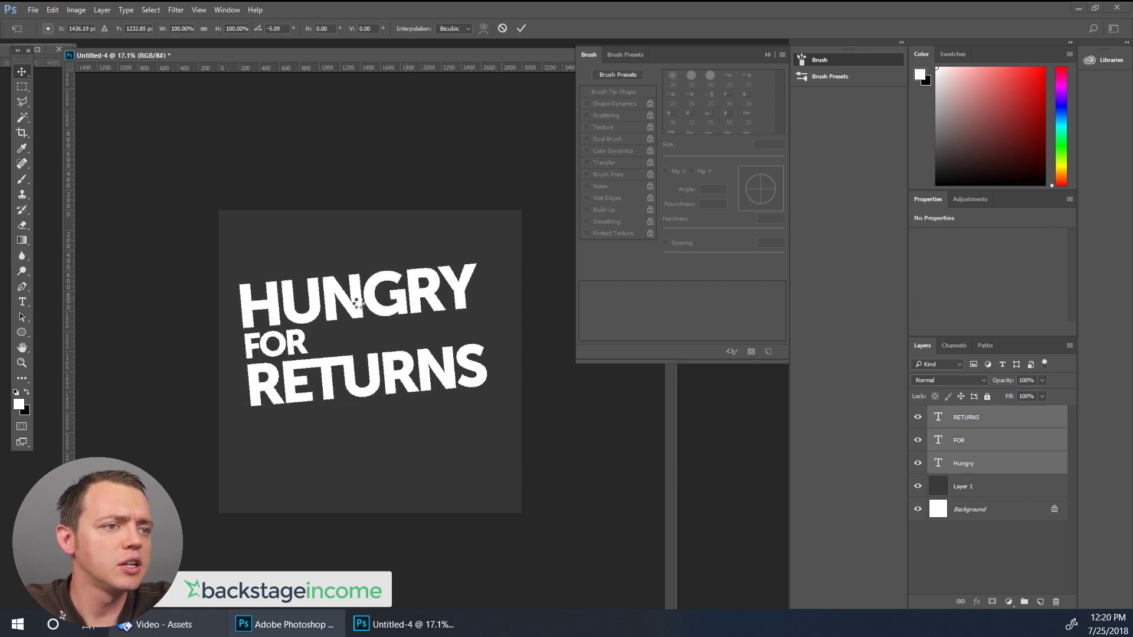
pyautogui.moveTo(357, 306); pyautogui.dragTo(364, 367)
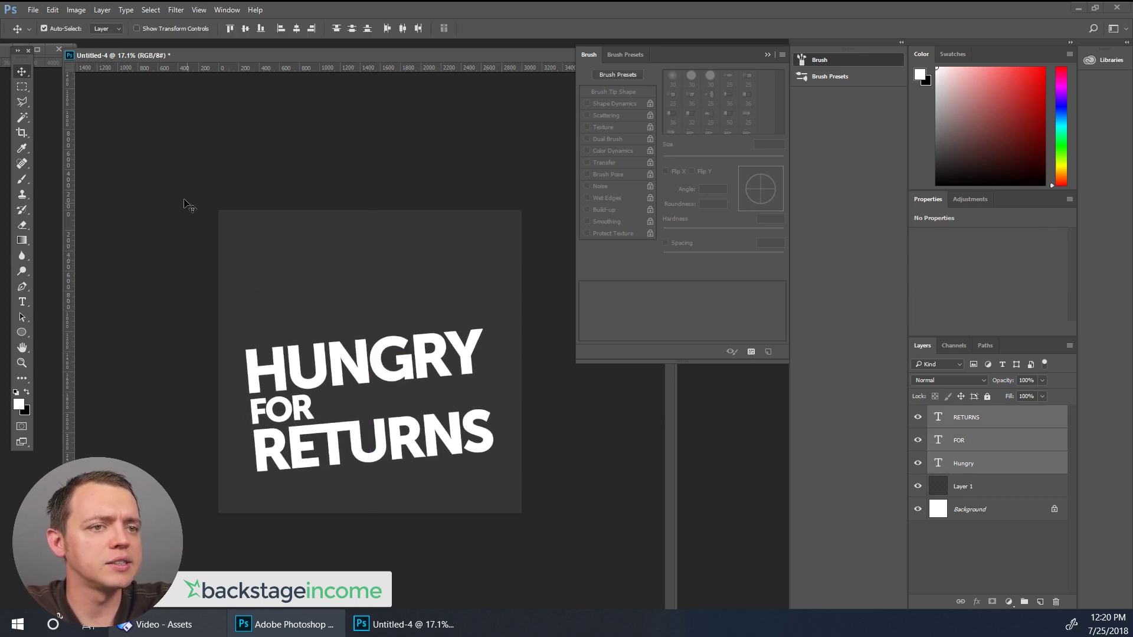
# Draw an angled four-corner polygonal selection around the title text.
pyautogui.click(22, 101)
pyautogui.click(181, 341)
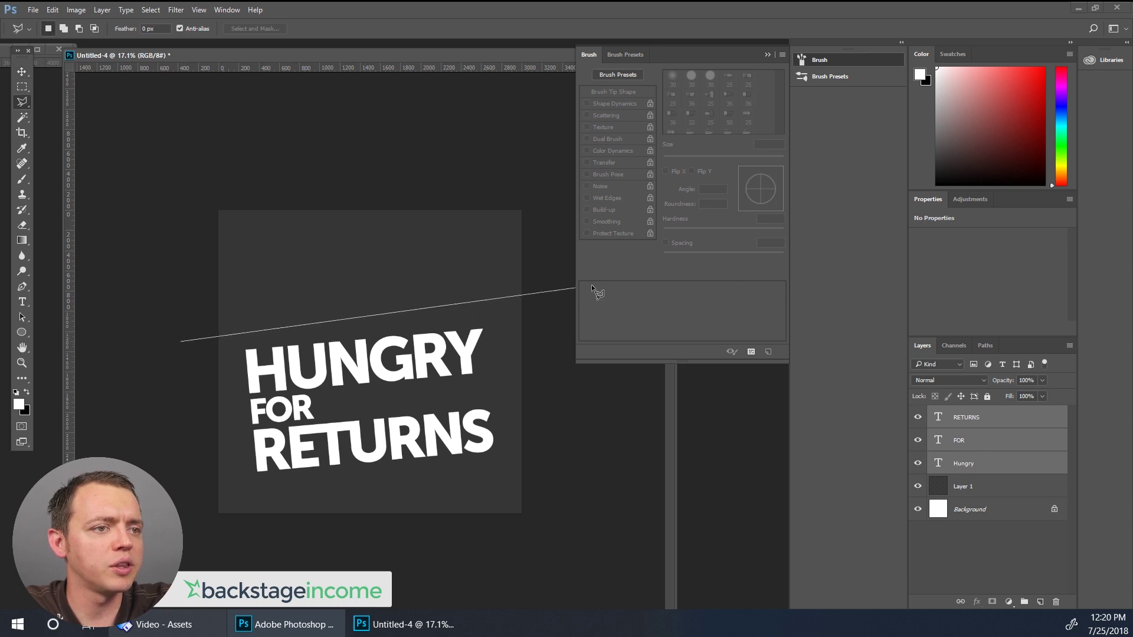
pyautogui.click(559, 301)
pyautogui.click(547, 460)
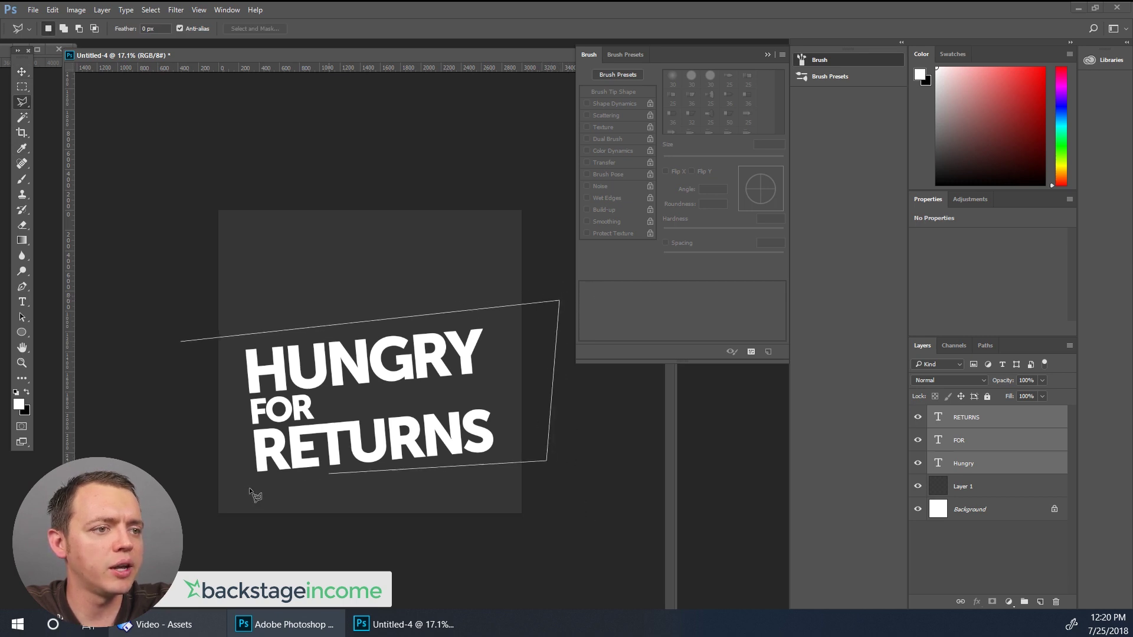
pyautogui.click(176, 494)
pyautogui.doubleClick(196, 350)
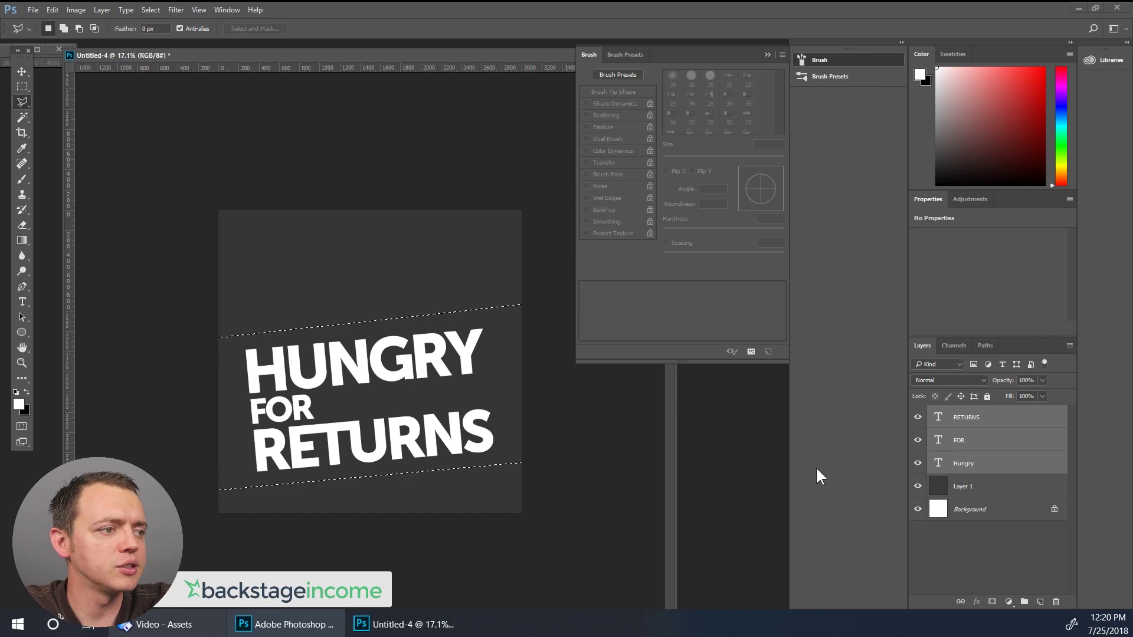
# Fill the selection light green on a new Layer 2 below the text, then open its Blending Options.
pyautogui.click(996, 481)
pyautogui.click(1040, 601)
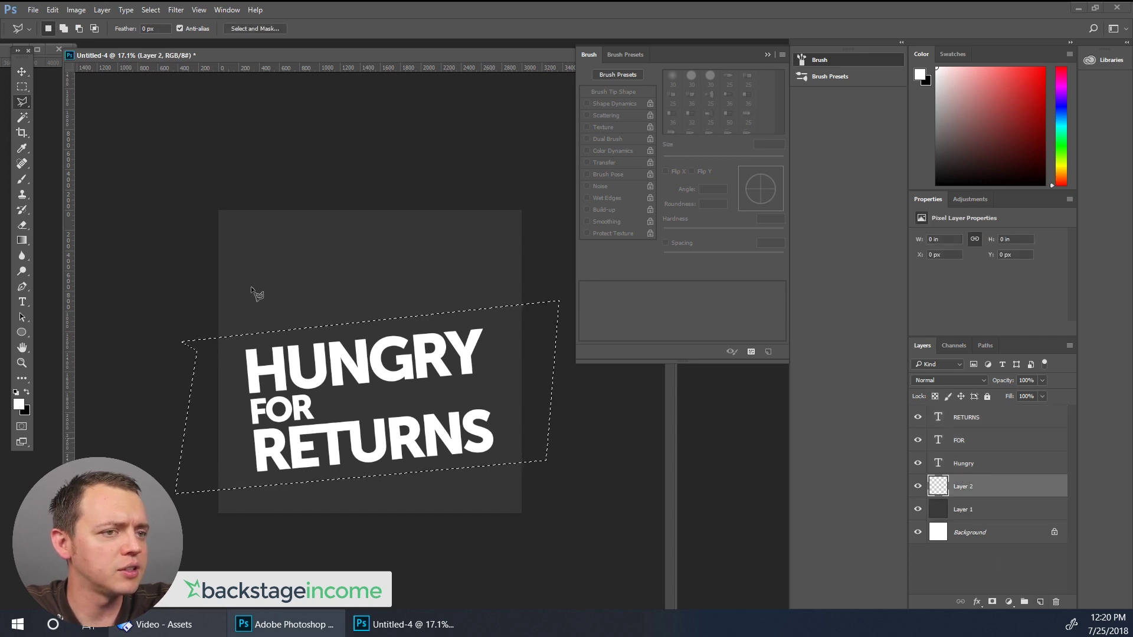
pyautogui.press('b')
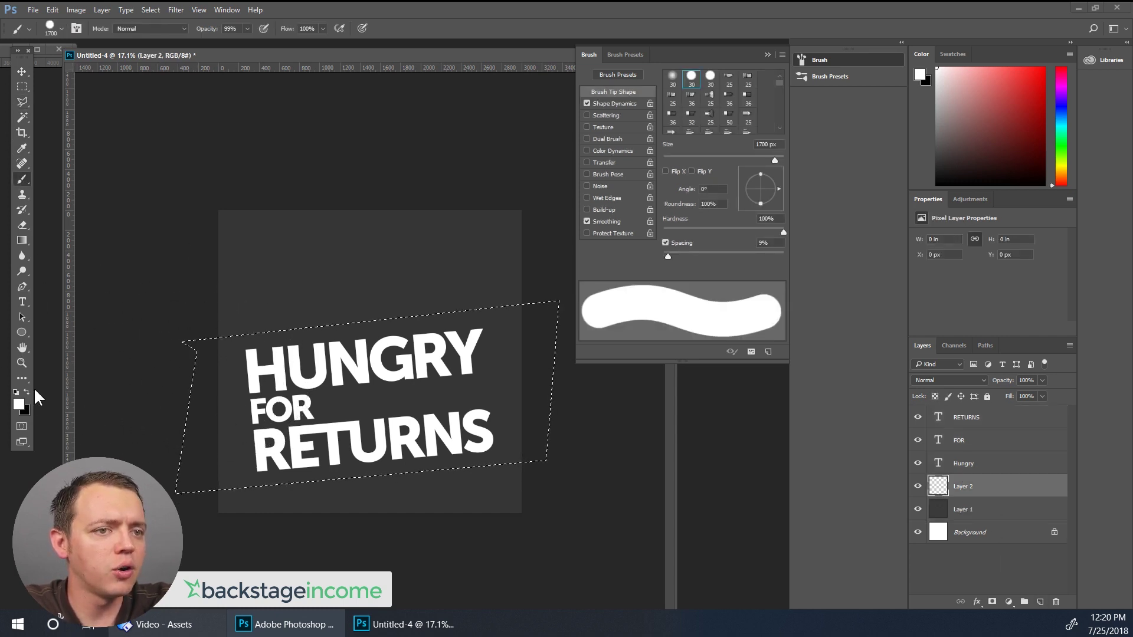
pyautogui.click(18, 404)
pyautogui.moveTo(356, 354); pyautogui.dragTo(363, 389)
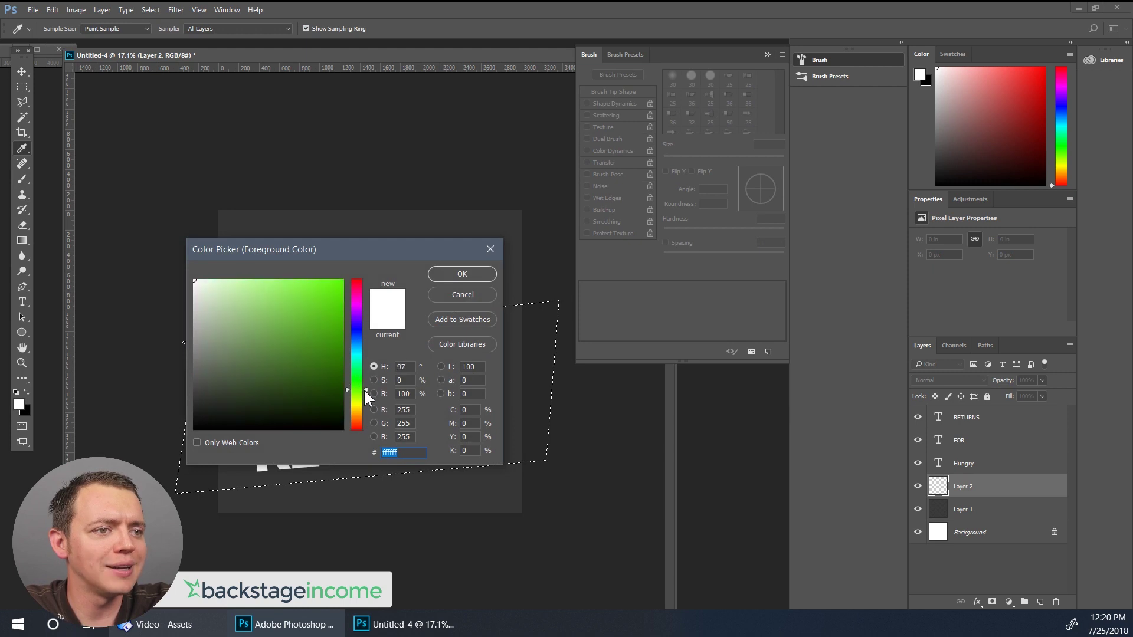
pyautogui.click(259, 313)
pyautogui.press('Return')
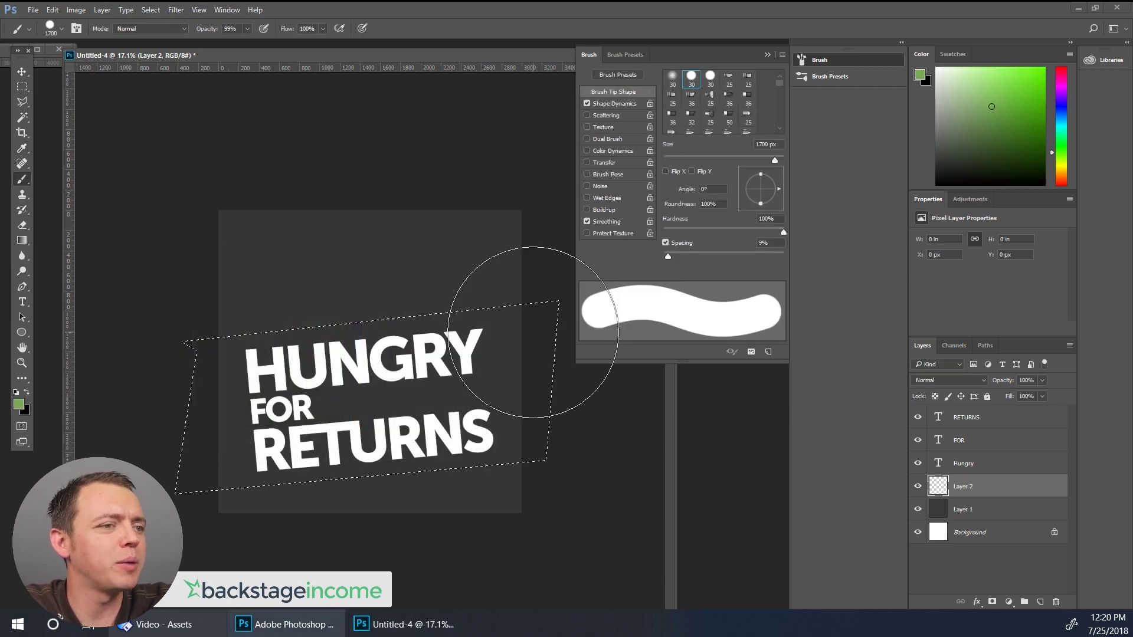
pyautogui.hotkey('alt', 'BackSpace')
pyautogui.hotkey('ctrl', 'd')
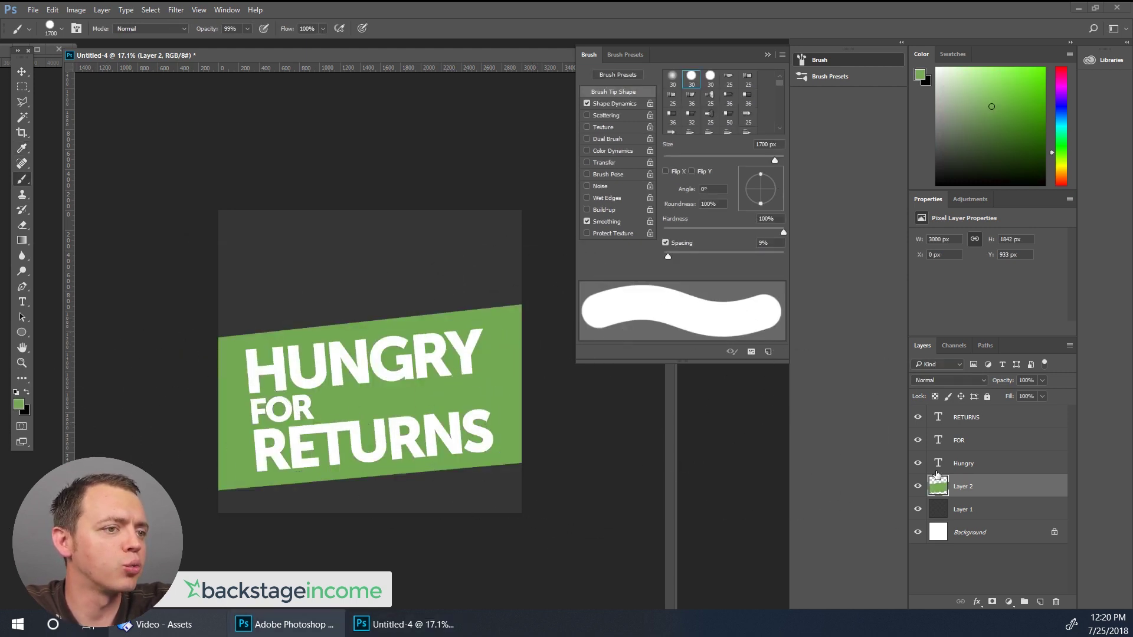
pyautogui.rightClick(971, 488)
pyautogui.click(849, 90)
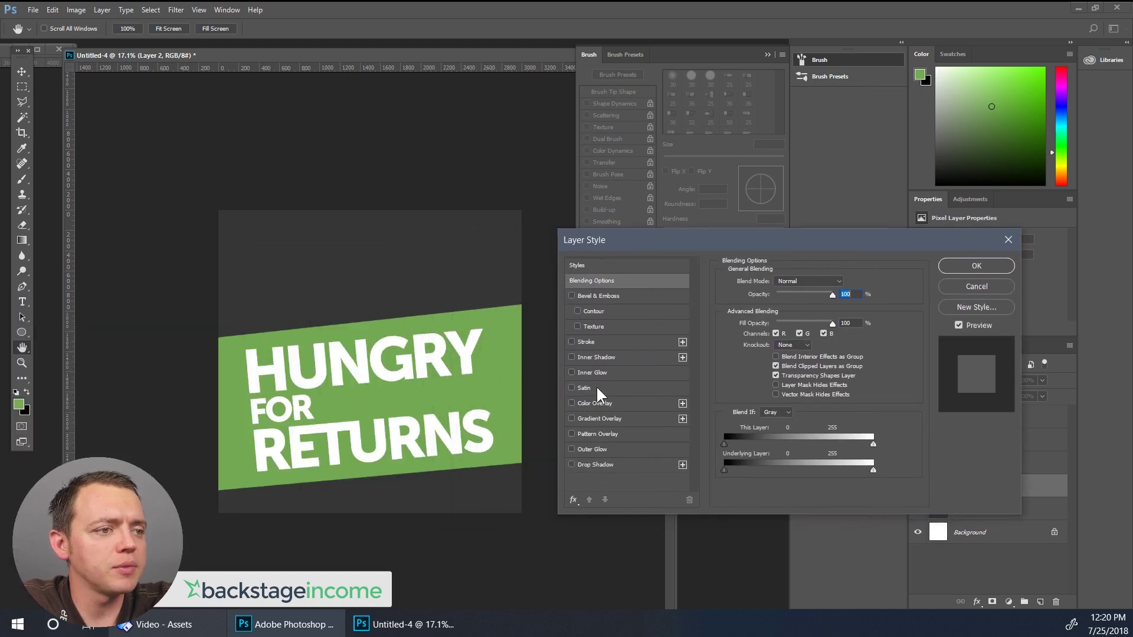
# Enable Color Overlay on the banner and try yellow shades.
pyautogui.click(593, 402)
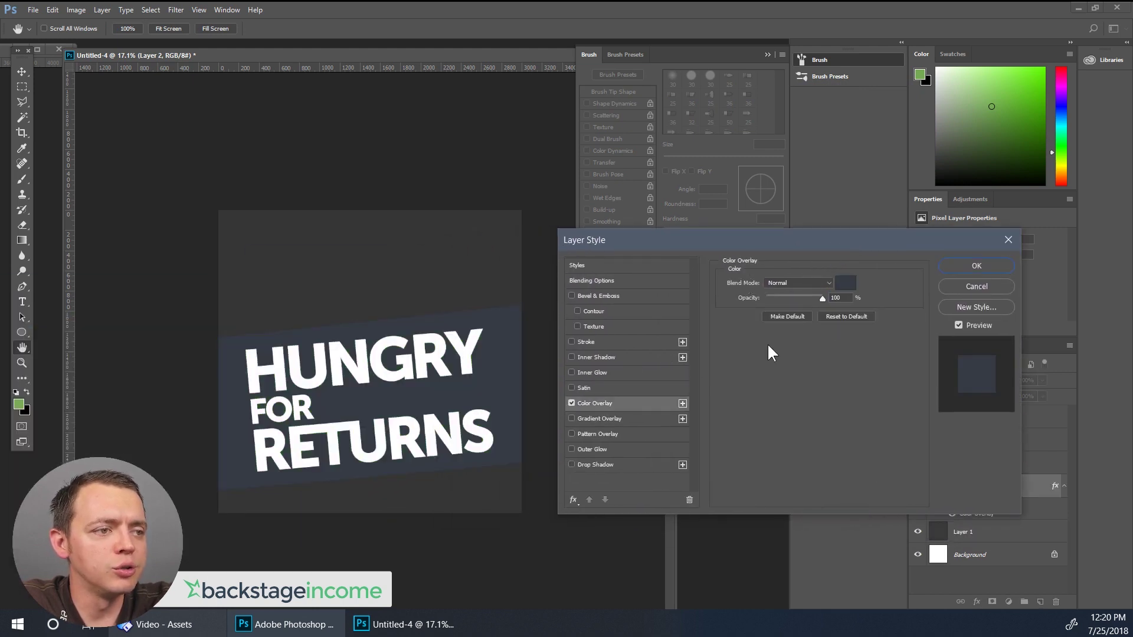
pyautogui.click(845, 283)
pyautogui.moveTo(336, 256); pyautogui.dragTo(842, 298)
pyautogui.moveTo(859, 353); pyautogui.dragTo(856, 459)
pyautogui.click(780, 371)
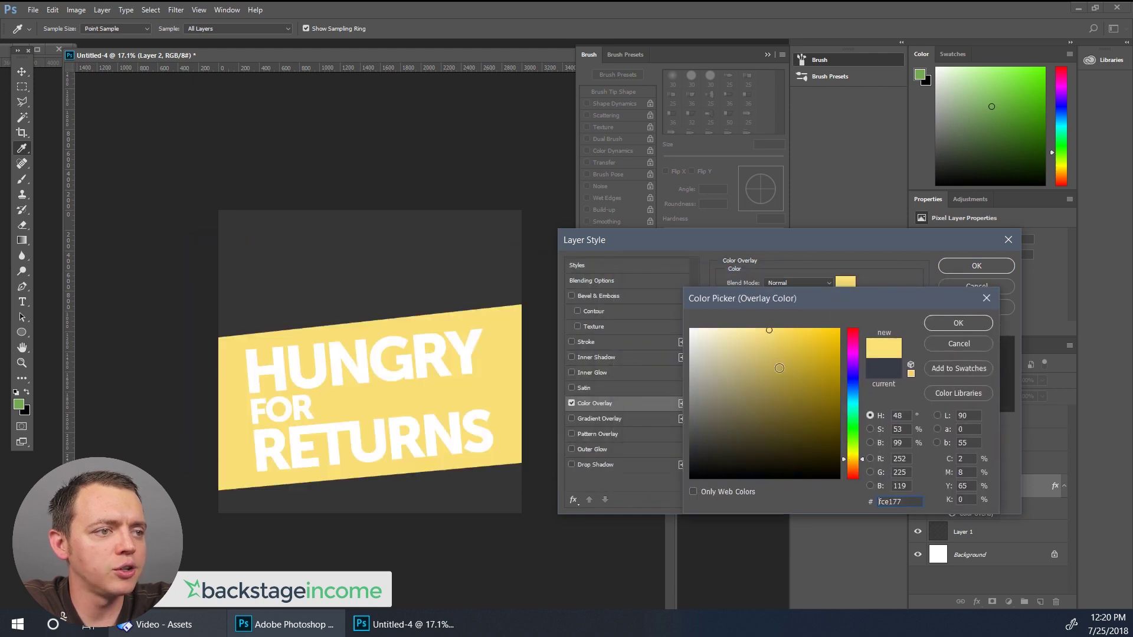
pyautogui.click(798, 367)
pyautogui.click(804, 351)
# Try green and blue overlay shades on the banner.
pyautogui.moveTo(847, 446); pyautogui.dragTo(854, 381)
pyautogui.click(785, 365)
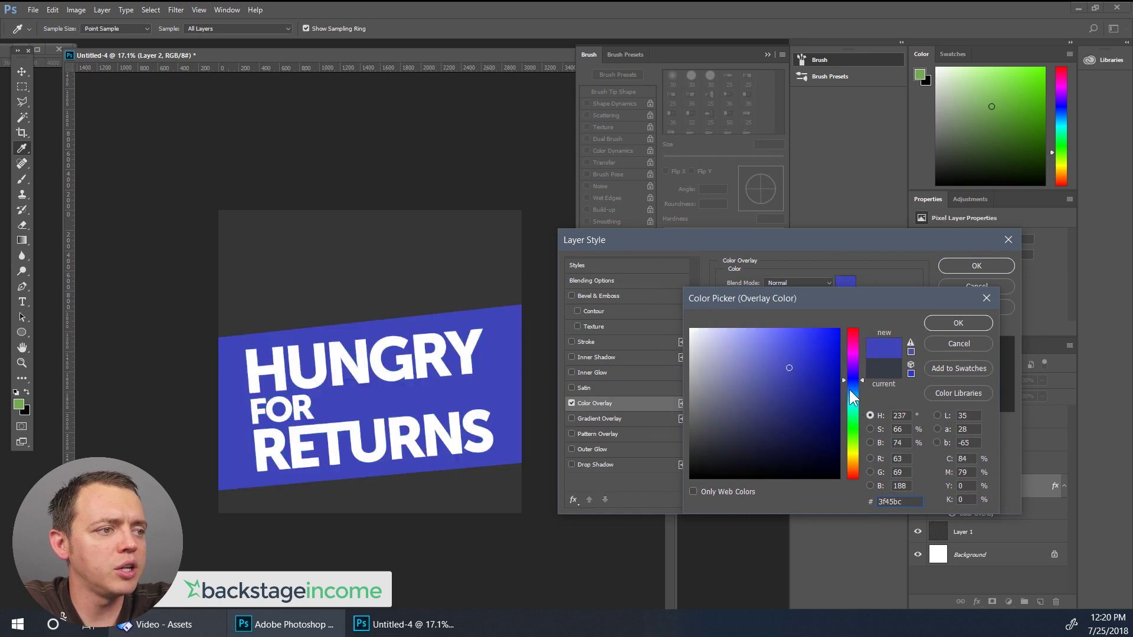
pyautogui.click(804, 386)
pyautogui.click(769, 364)
pyautogui.click(756, 345)
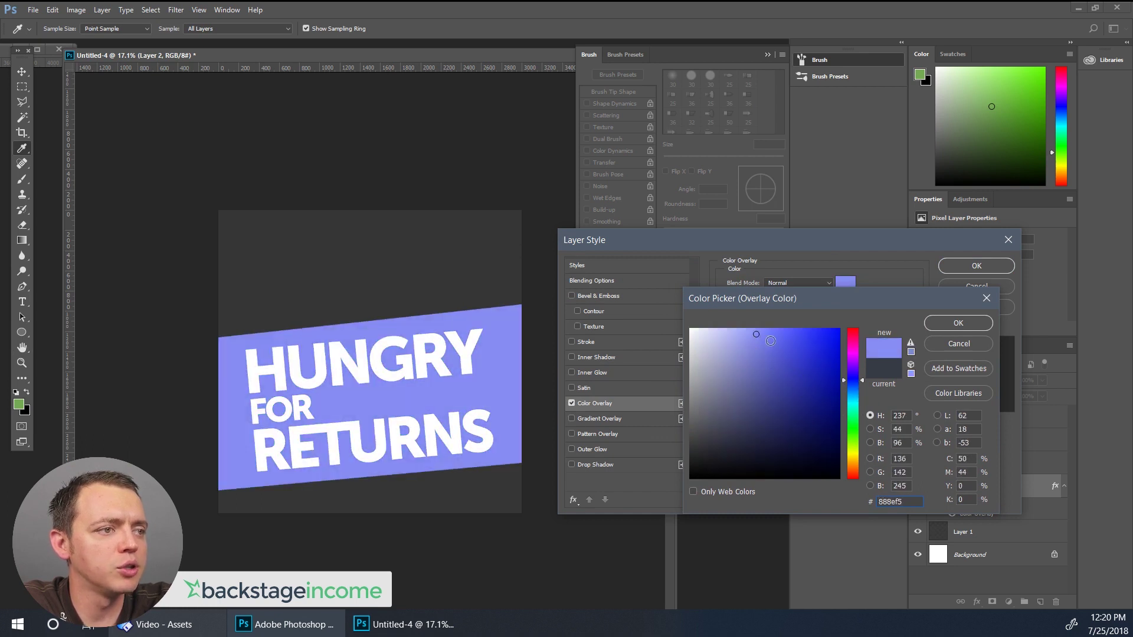
pyautogui.click(777, 338)
pyautogui.moveTo(855, 381)
pyautogui.mouseDown()
pyautogui.moveTo(853, 350)
pyautogui.moveTo(779, 364)
pyautogui.moveTo(766, 353)
pyautogui.moveTo(796, 367)
pyautogui.moveTo(780, 340)
pyautogui.moveTo(760, 371)
pyautogui.moveTo(800, 368)
pyautogui.mouseUp()
# Settle on a bright pink overlay colour and apply the layer style.
pyautogui.click(793, 339)
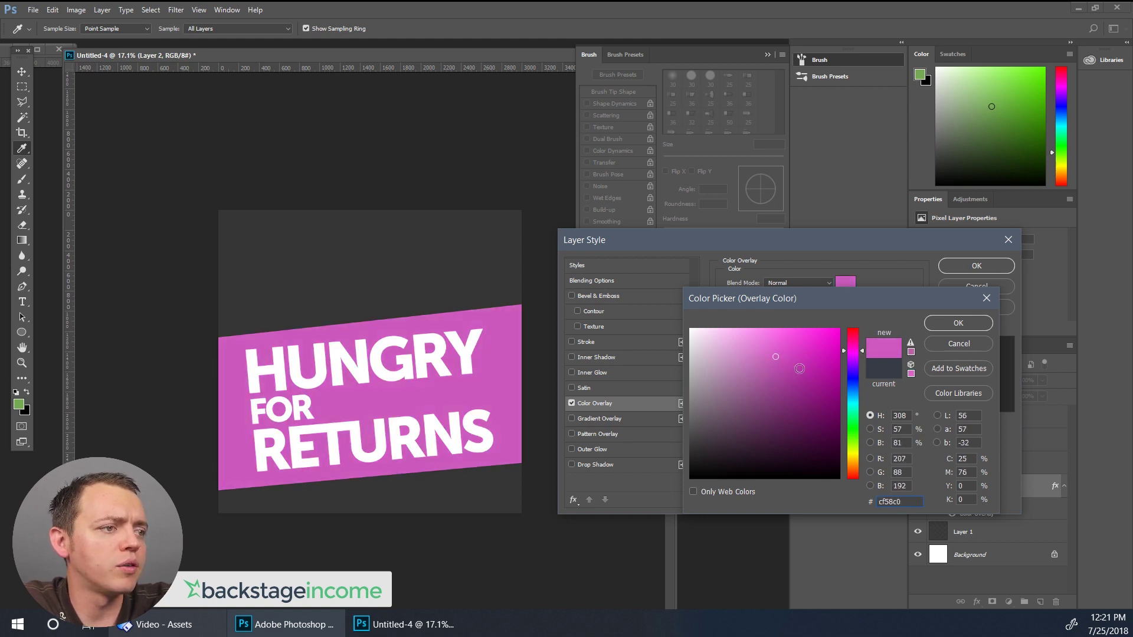
pyautogui.moveTo(861, 351); pyautogui.dragTo(859, 344)
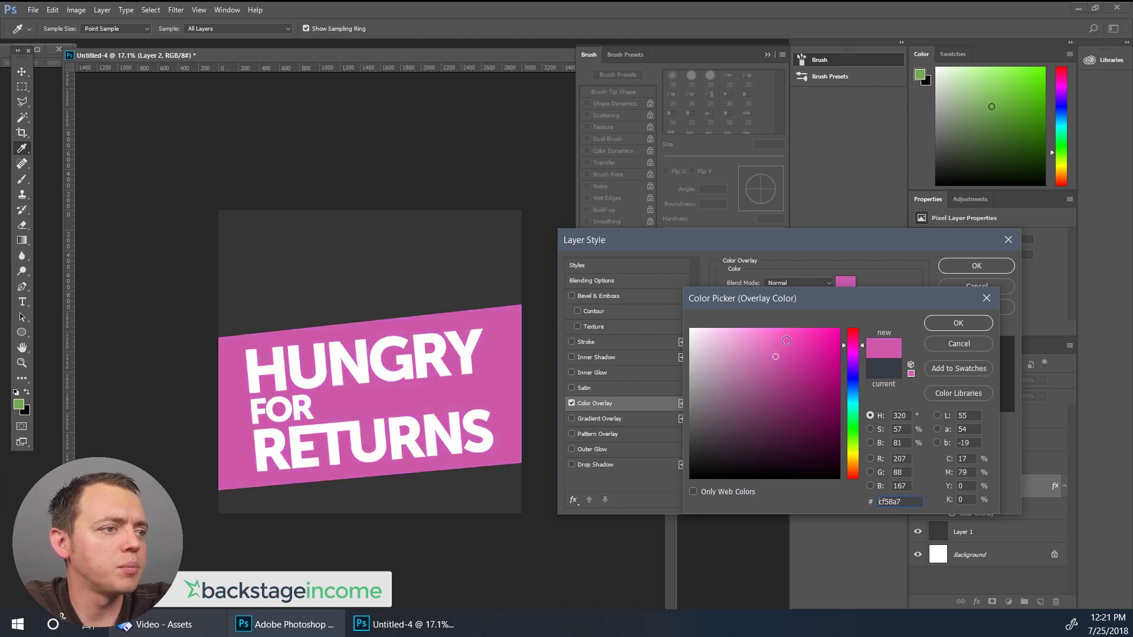
pyautogui.click(784, 340)
pyautogui.moveTo(784, 340); pyautogui.dragTo(779, 348)
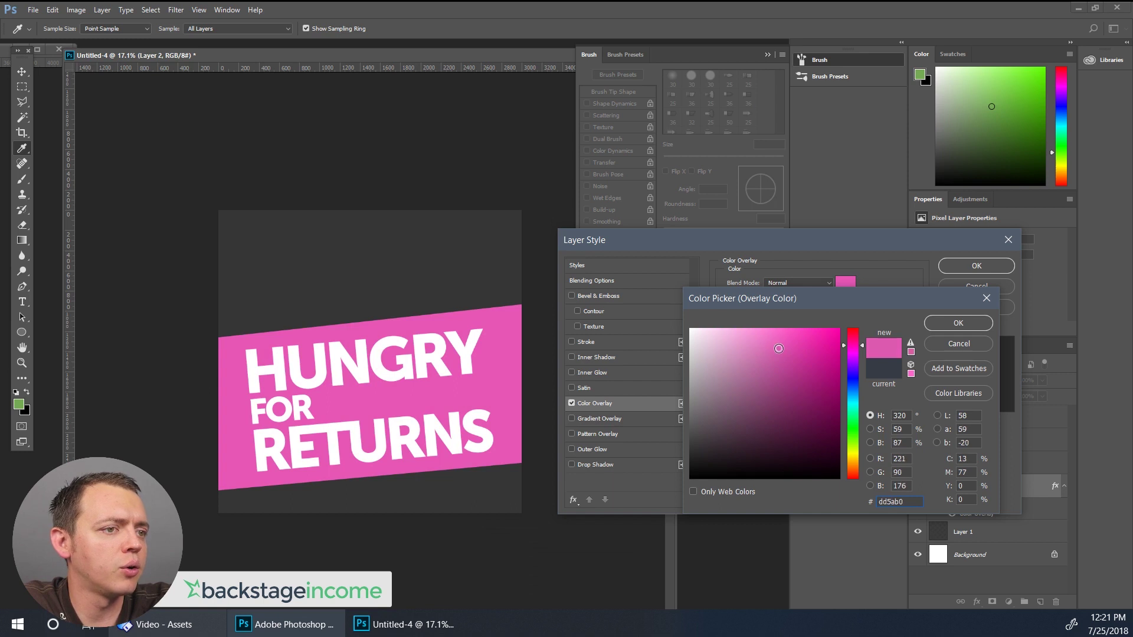
pyautogui.click(945, 324)
pyautogui.click(967, 268)
pyautogui.press('b')
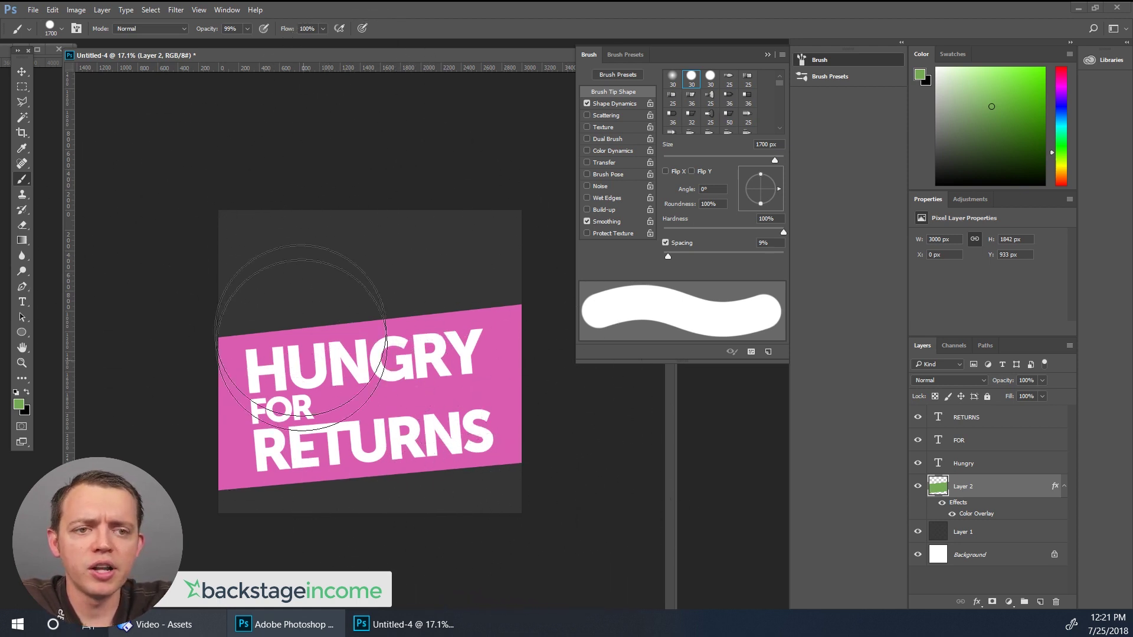
# In Directory Opus, open Faceshots > Greenscreen-2018 and view the face shots as thumbnails.
pyautogui.click(161, 625)
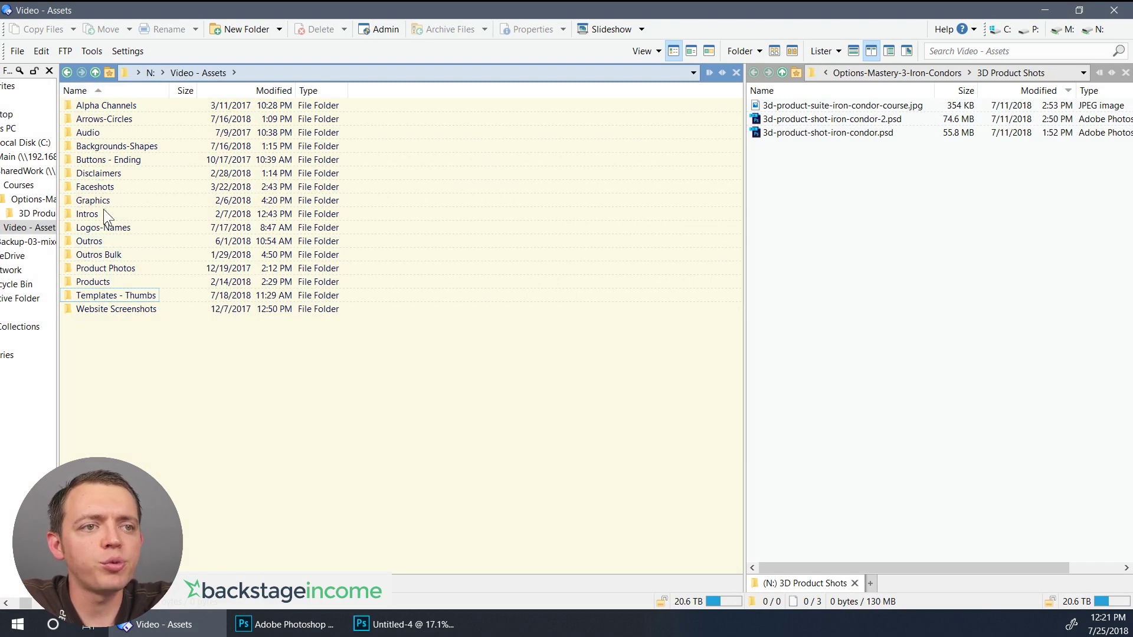
pyautogui.doubleClick(94, 186)
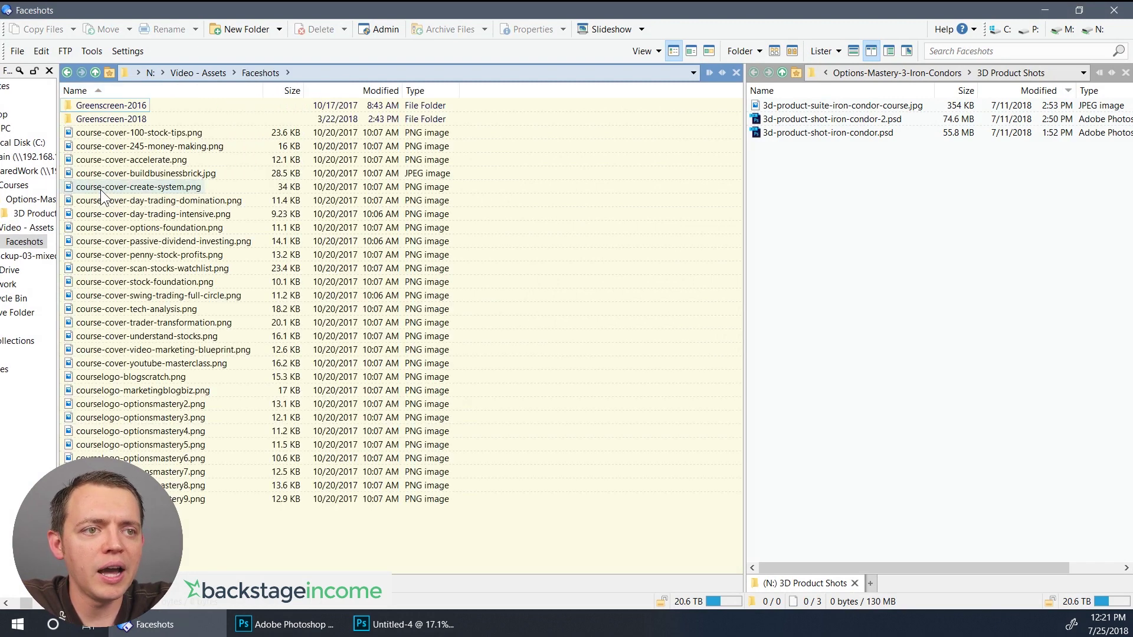
pyautogui.doubleClick(121, 119)
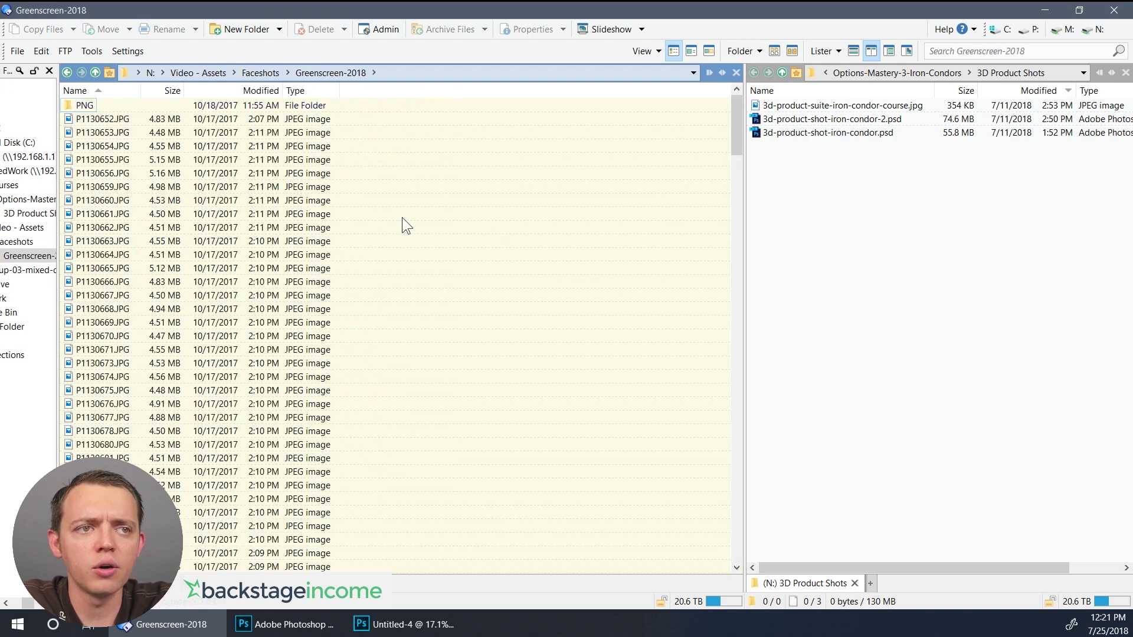
pyautogui.hotkey('ctrl', '6')
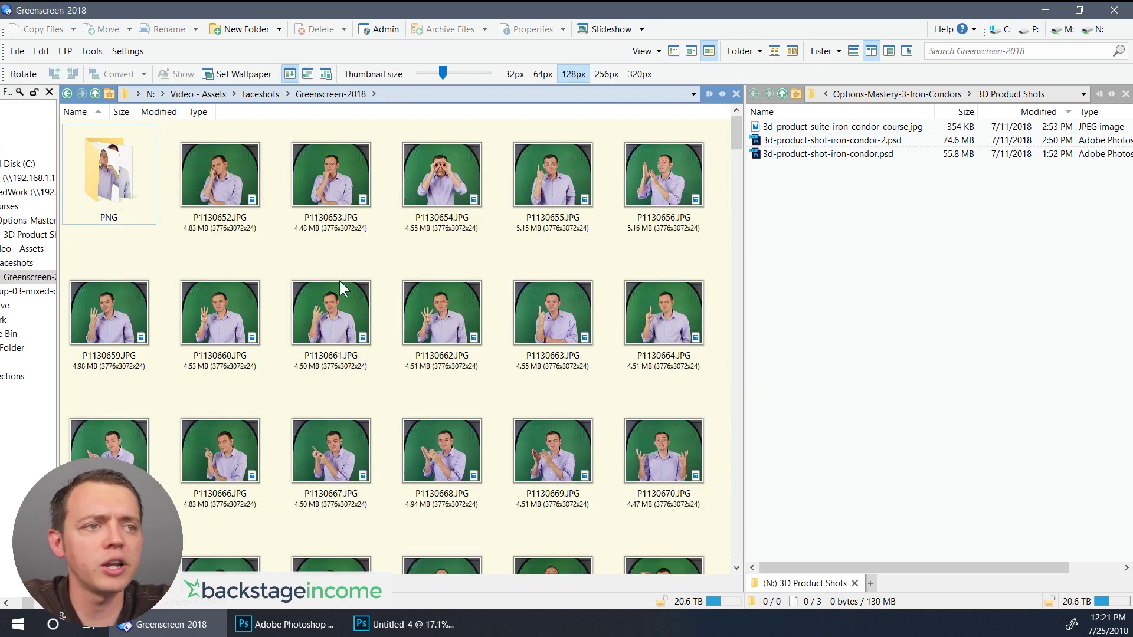
pyautogui.scroll(-8, 351, 260)
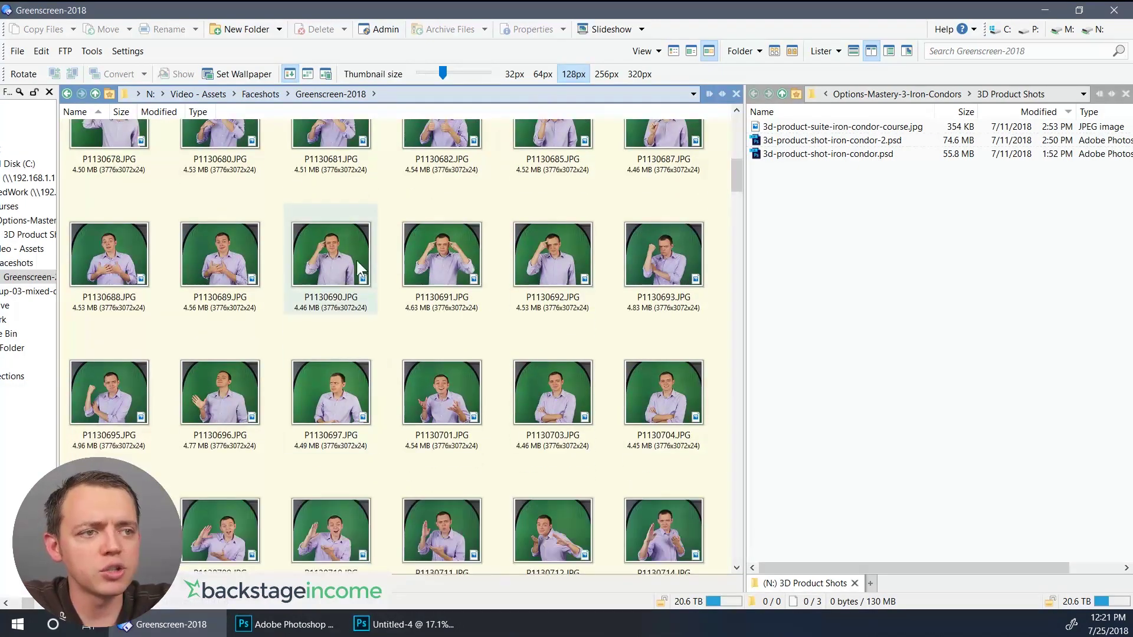
pyautogui.scroll(10, 399, 284)
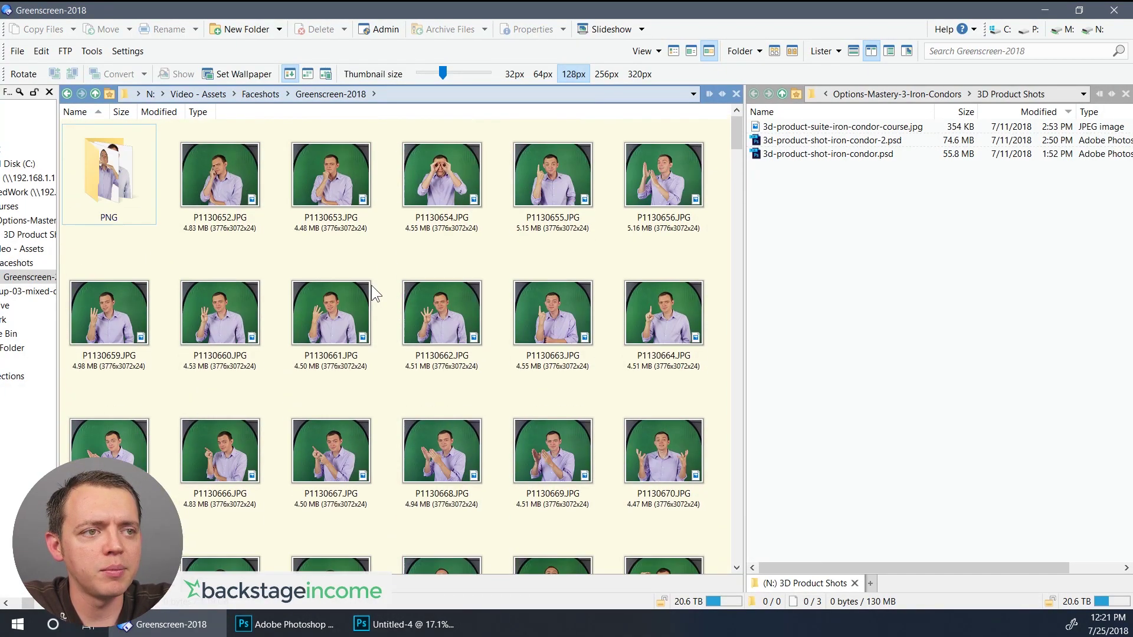
# Browse the PNG cut-outs folder, return to Greenscreen-2018, and close Directory Opus.
pyautogui.doubleClick(112, 177)
pyautogui.scroll(-5, 465, 349)
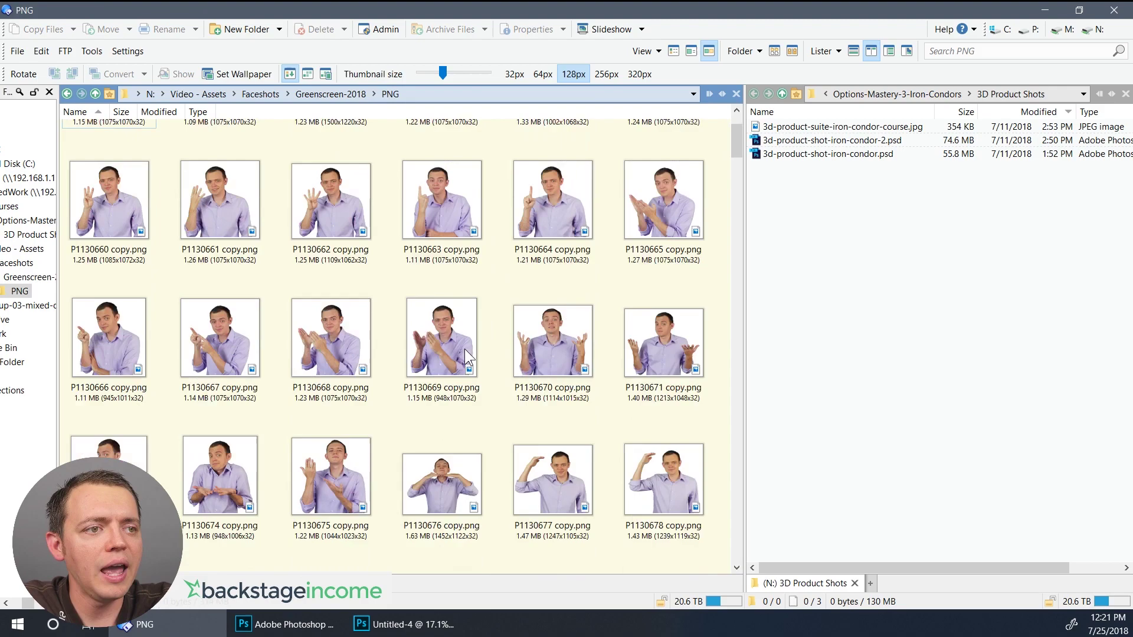
pyautogui.scroll(-15, 448, 366)
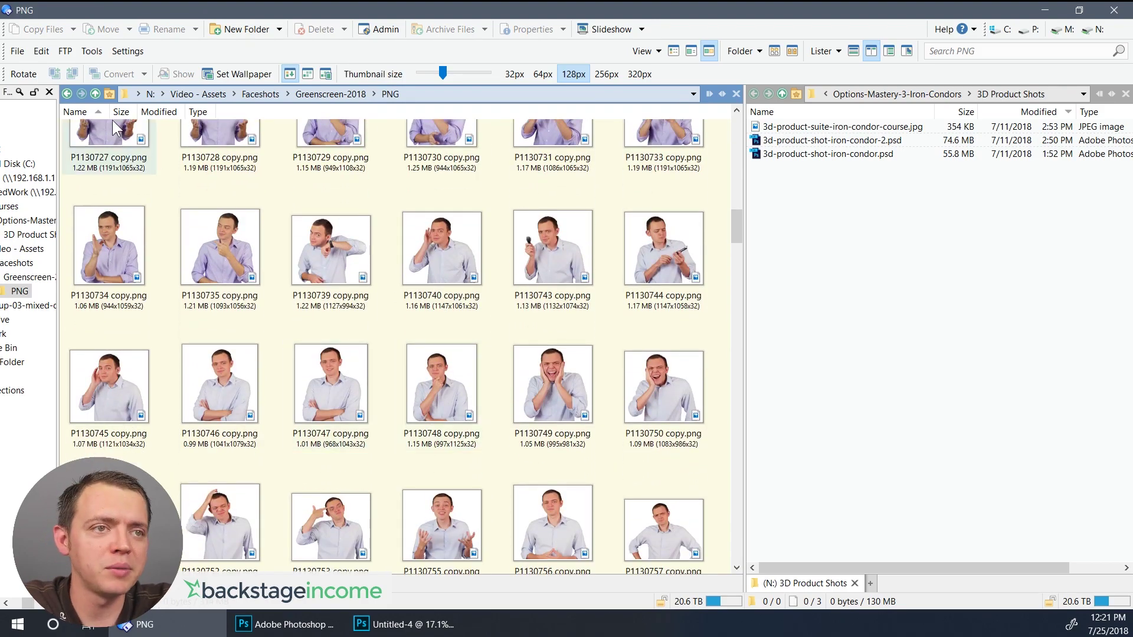
pyautogui.click(95, 93)
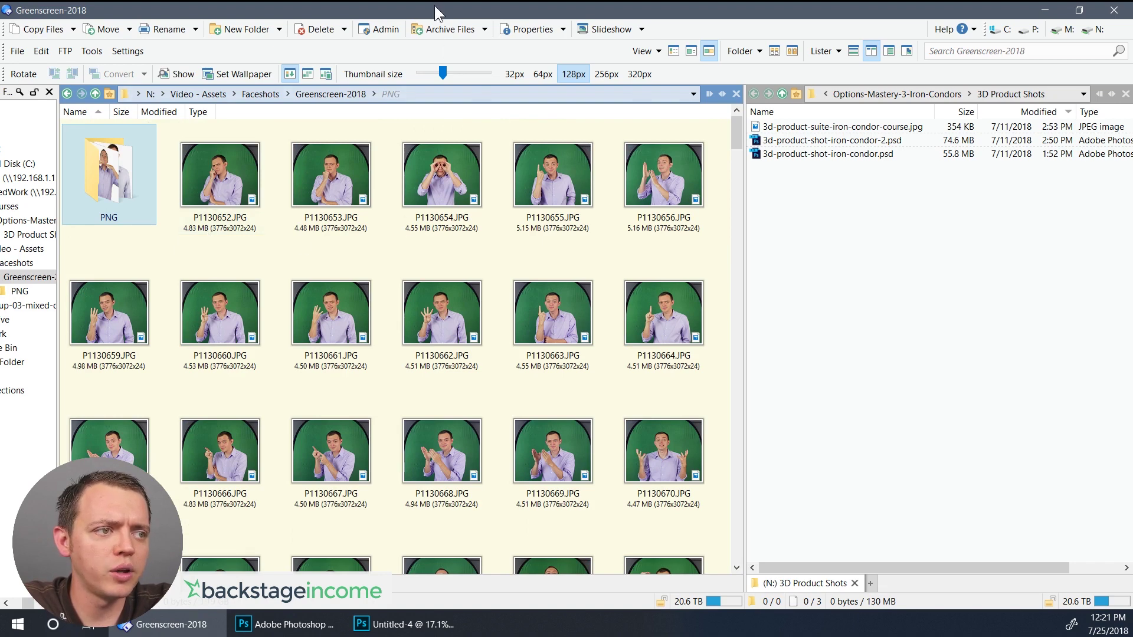
pyautogui.hotkey('alt', 'F4')
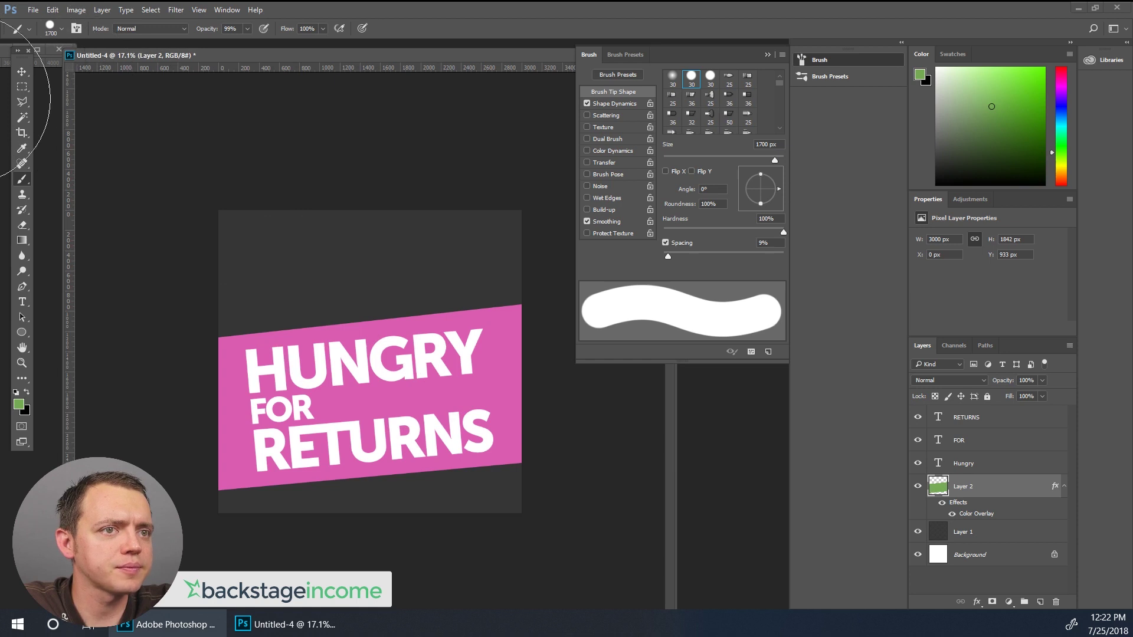
# Paste photo P1130846, enlarge it to about 184%, and move its layer above the text layers.
pyautogui.hotkey('ctrl', 'v')
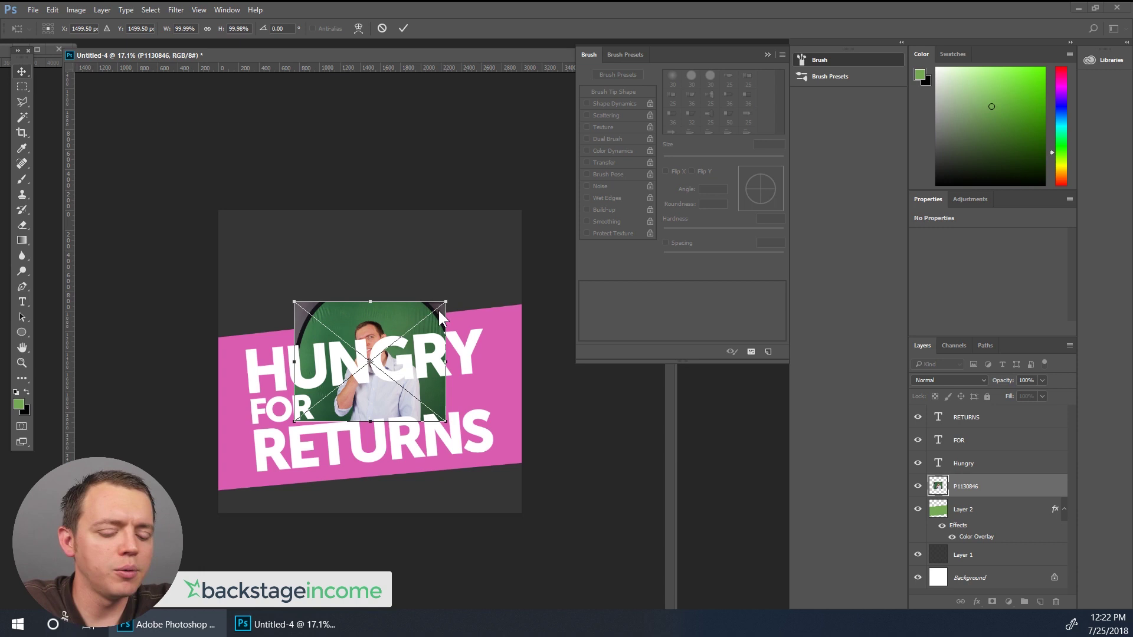
pyautogui.press('Return')
pyautogui.hotkey('ctrl', 't')
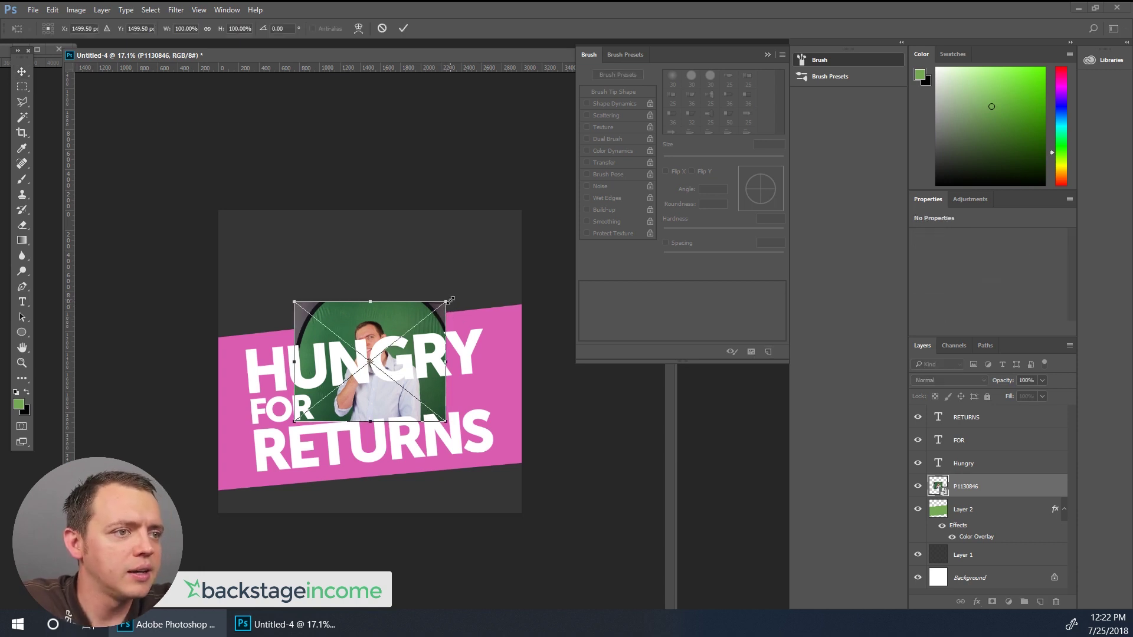
pyautogui.moveTo(450, 299); pyautogui.dragTo(502, 240)
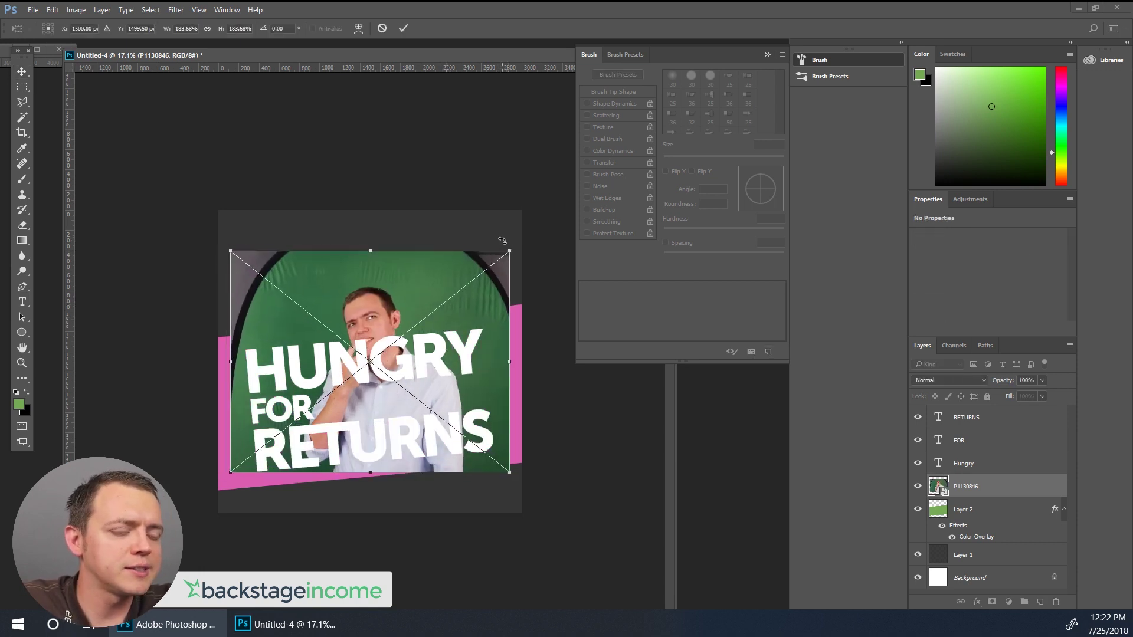
pyautogui.press('Return')
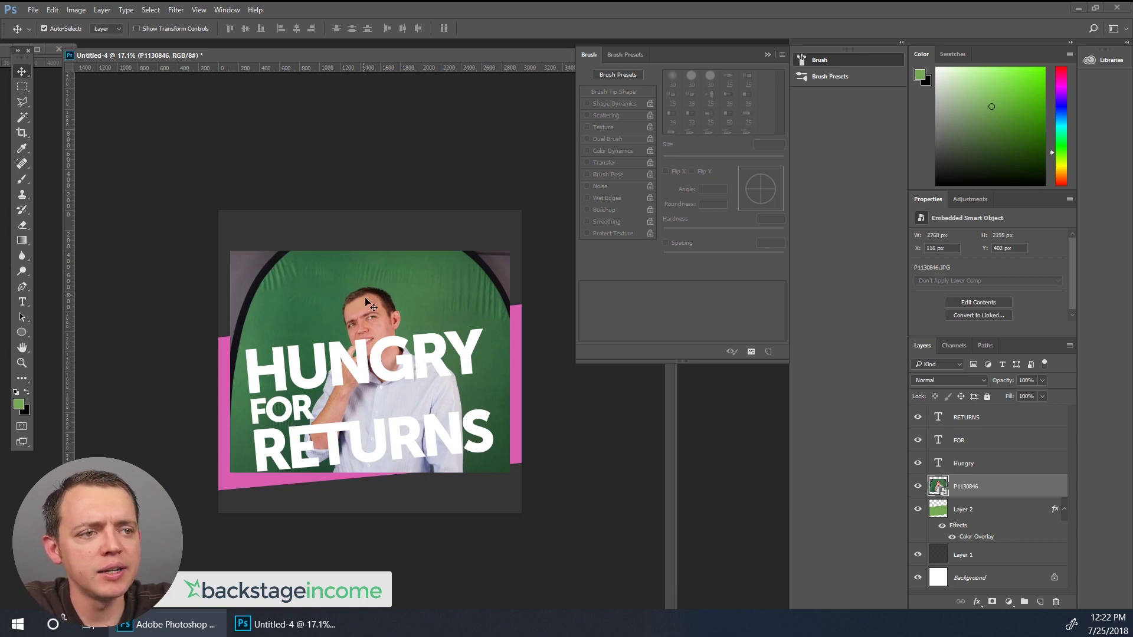
pyautogui.moveTo(1002, 497); pyautogui.dragTo(988, 415)
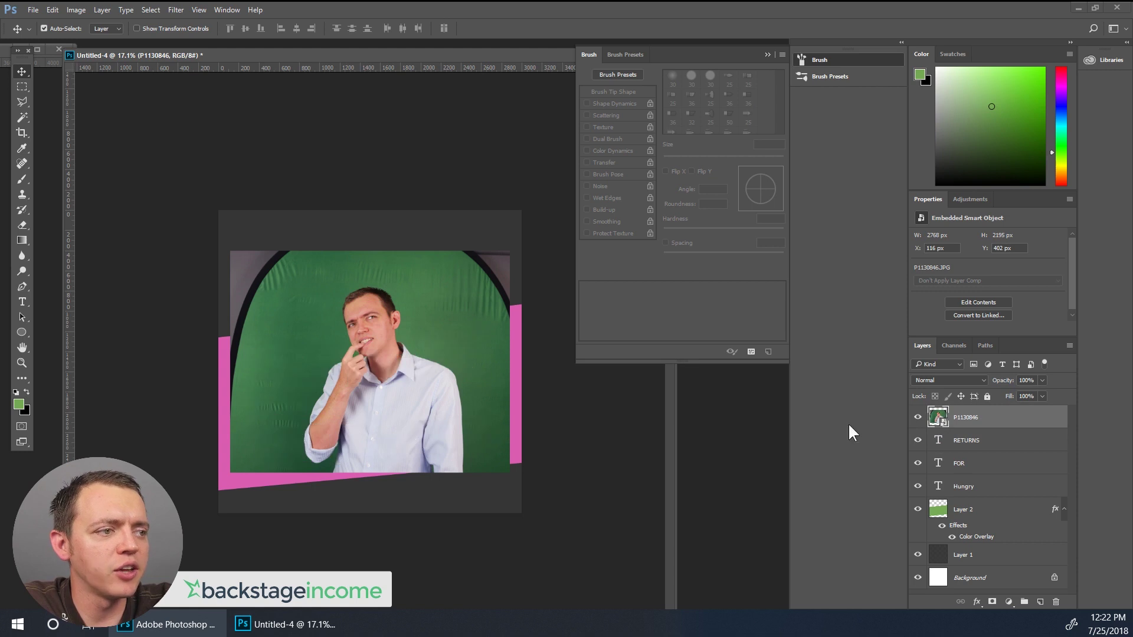
# Select the green backdrop around the man by colour, including the gap by his chin.
pyautogui.click(21, 118)
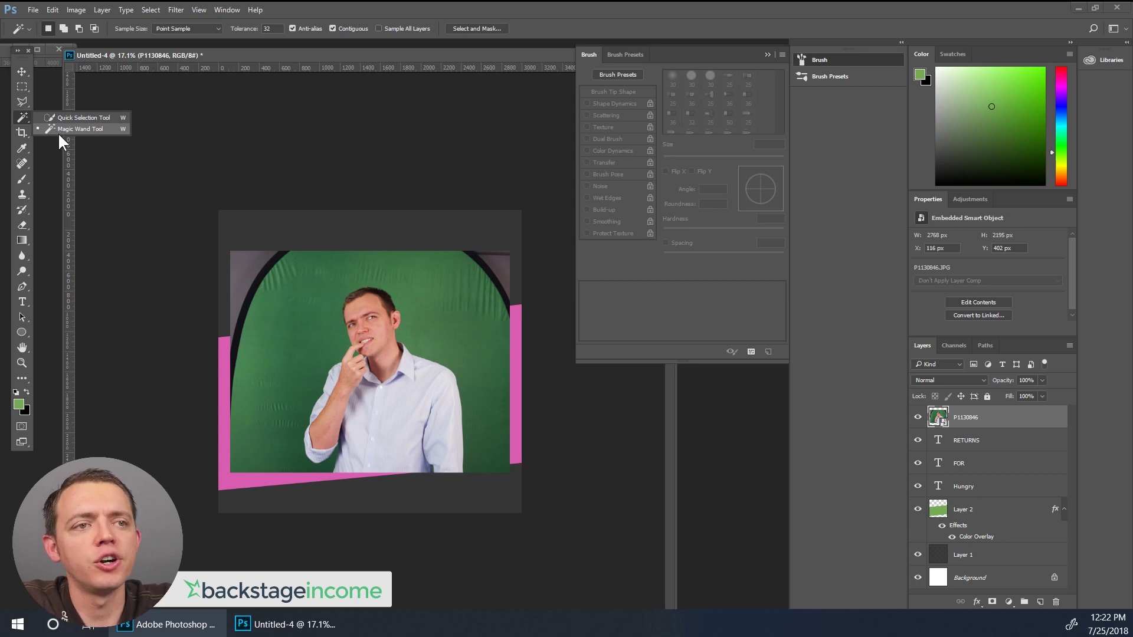
pyautogui.click(59, 130)
pyautogui.click(314, 351)
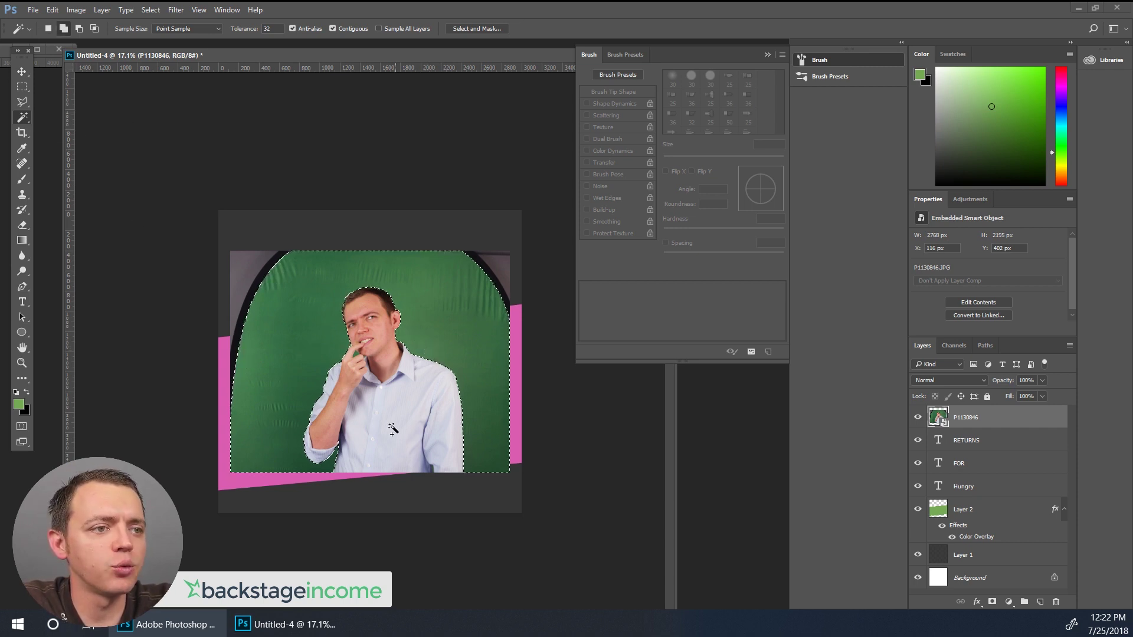
pyautogui.scroll(8, 281, 347)
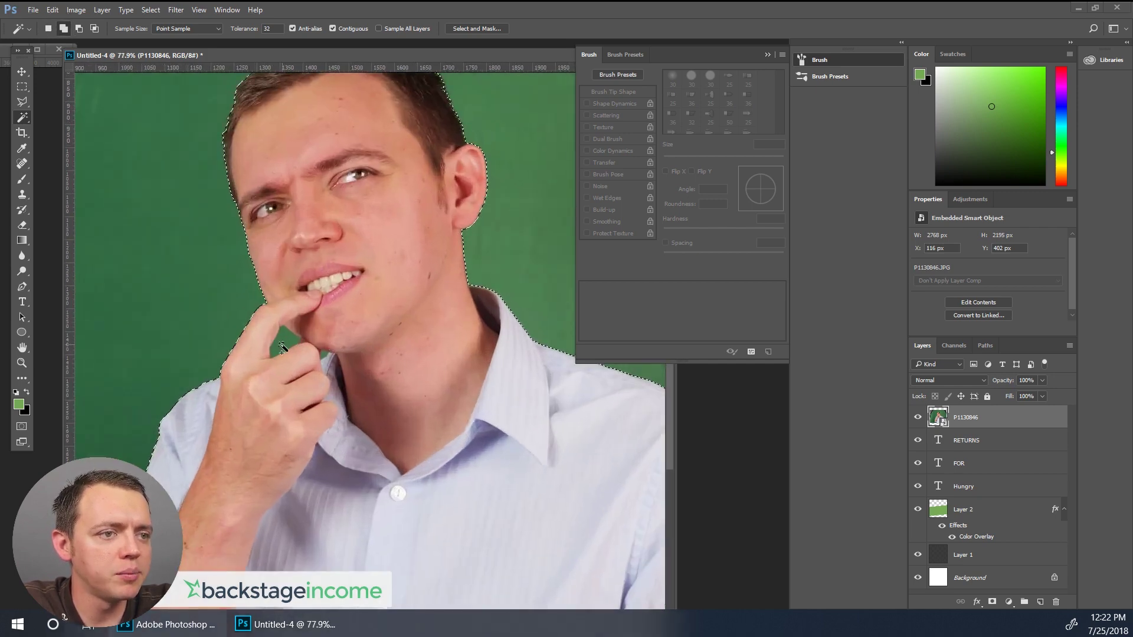
pyautogui.keyDown('shift'); pyautogui.click(281, 348); pyautogui.keyUp('shift')
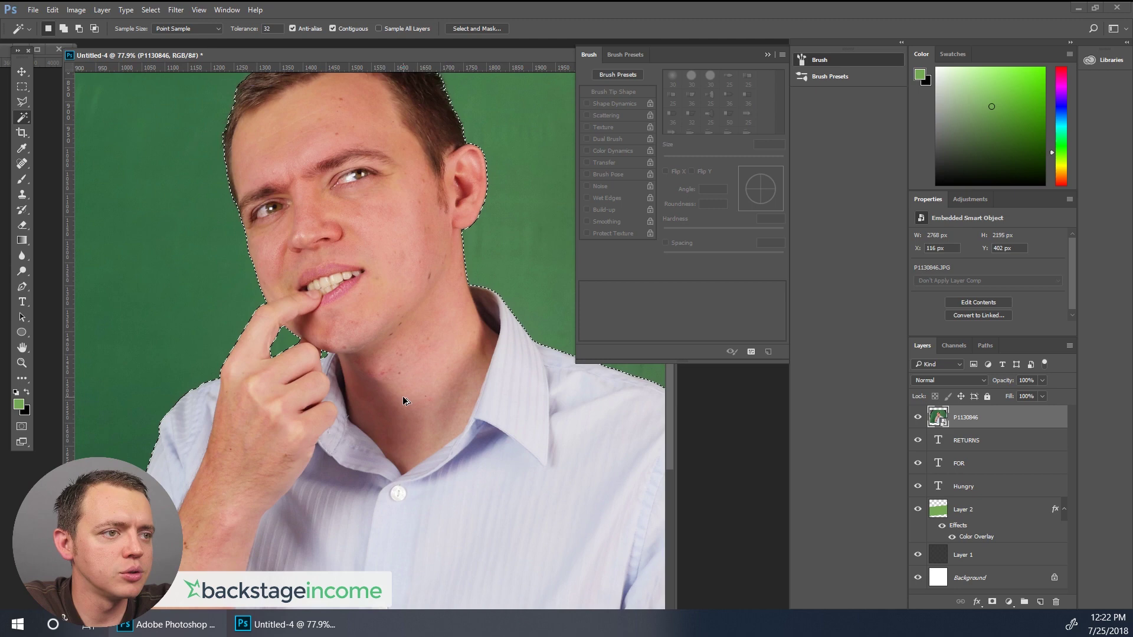
pyautogui.scroll(-4, 404, 401)
pyautogui.scroll(-2, 401, 416)
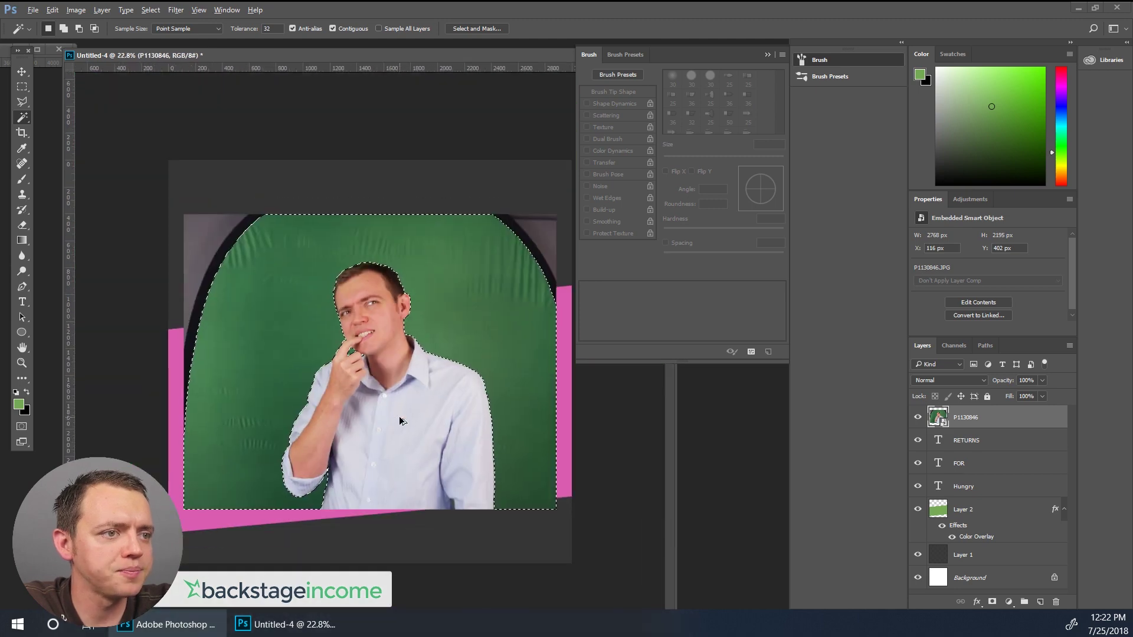
pyautogui.scroll(3, 400, 421)
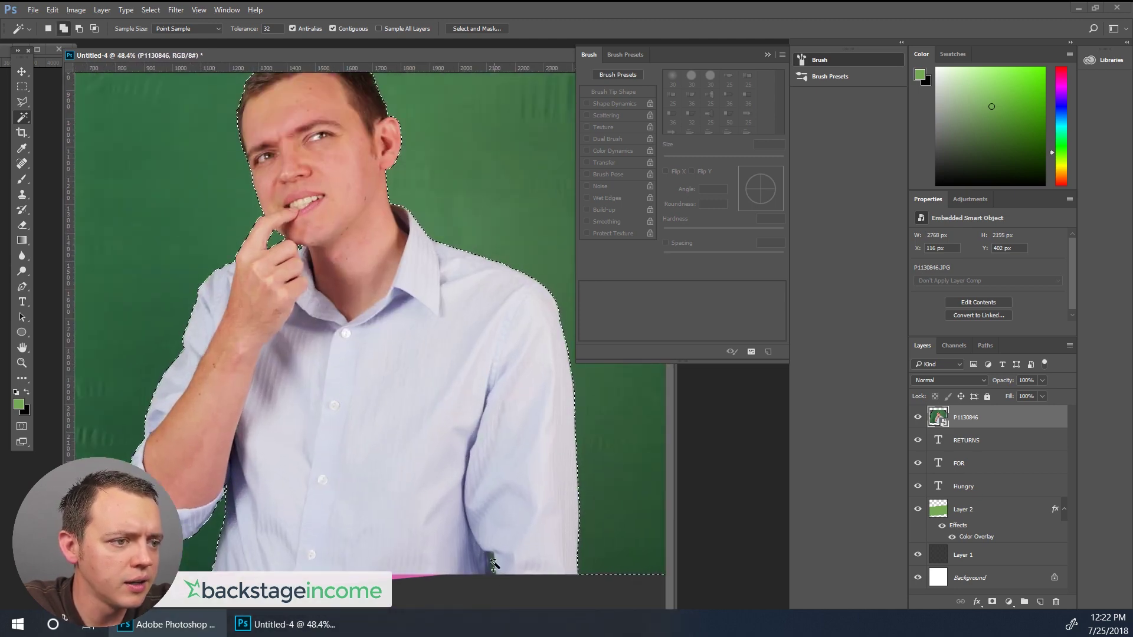
pyautogui.scroll(-3, 494, 564)
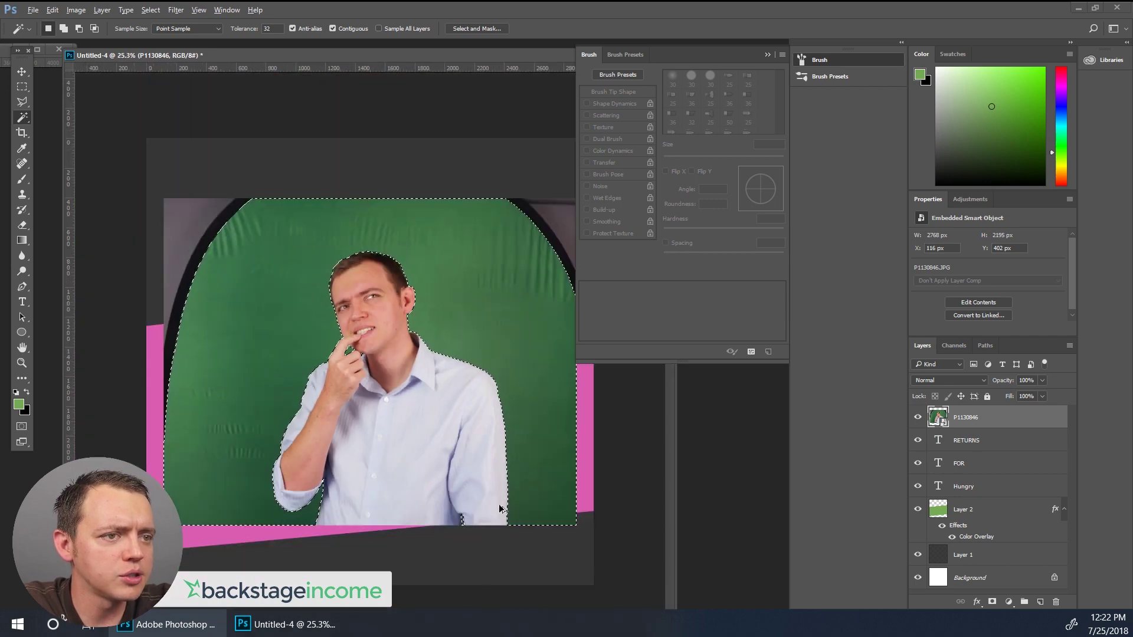
# Add the top, right and bottom canvas margins to the selection with rectangular marquees.
pyautogui.click(22, 87)
pyautogui.moveTo(147, 158); pyautogui.dragTo(207, 556)
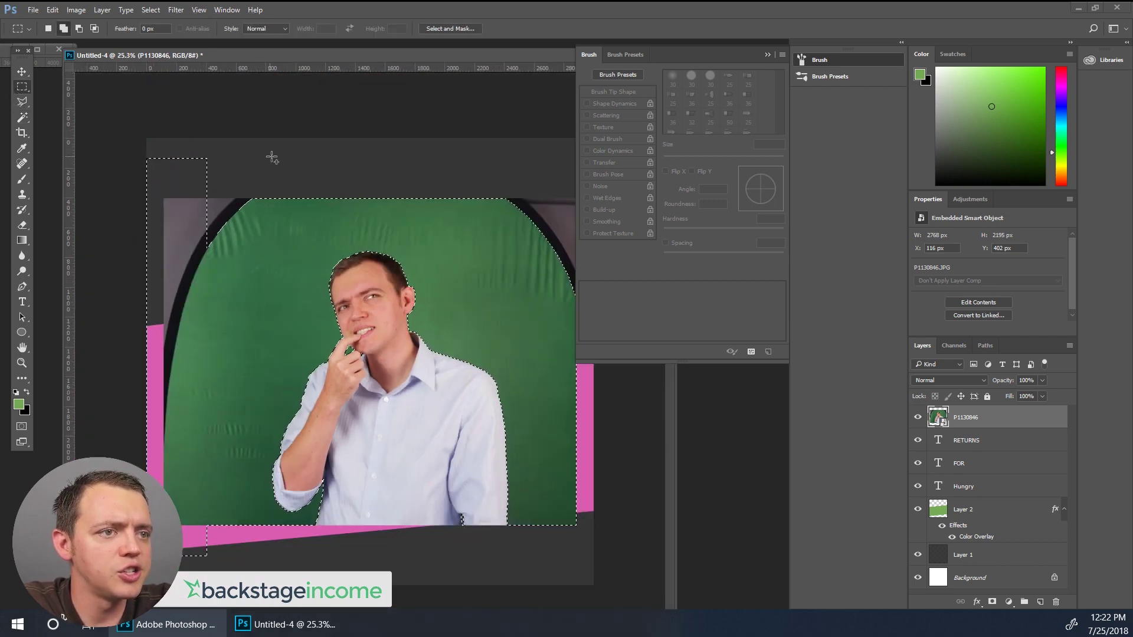
pyautogui.moveTo(271, 158); pyautogui.dragTo(146, 245)
pyautogui.moveTo(437, 164); pyautogui.dragTo(642, 255)
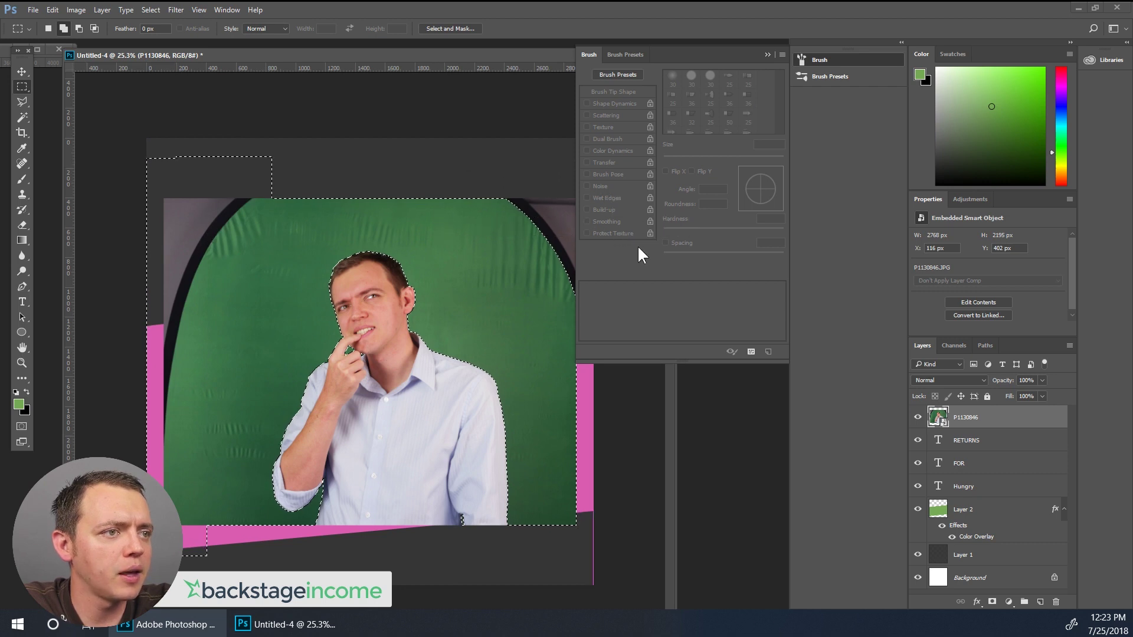
pyautogui.hotkey('ctrl', '-')
pyautogui.moveTo(528, 224); pyautogui.dragTo(501, 549)
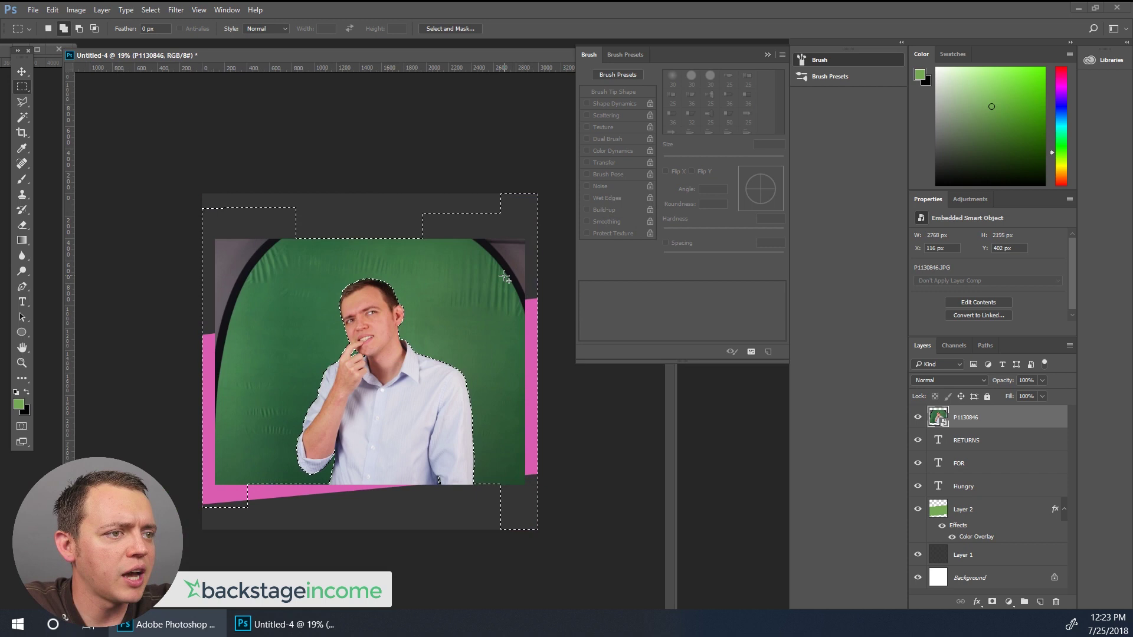
pyautogui.moveTo(587, 538); pyautogui.dragTo(181, 475)
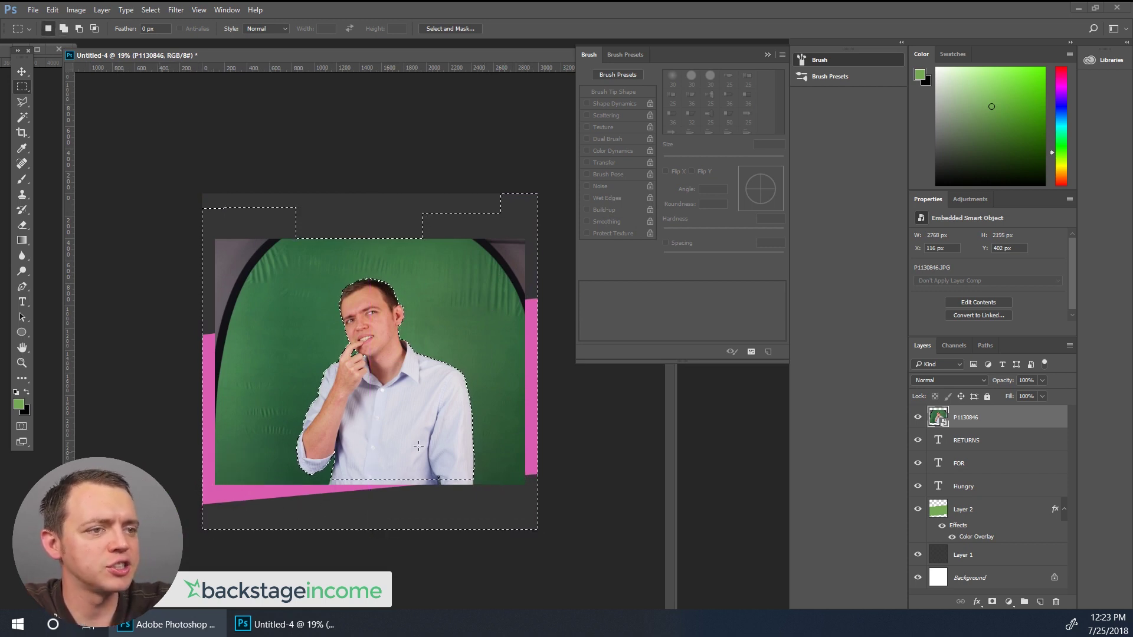
pyautogui.moveTo(482, 205); pyautogui.dragTo(207, 253)
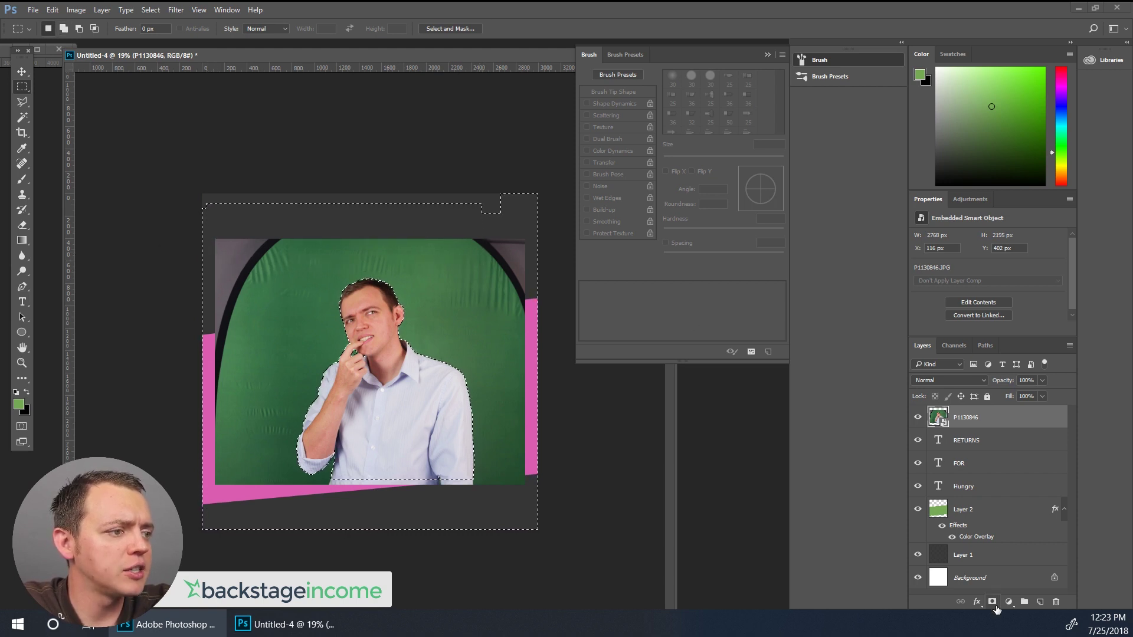
# Invert the selection and add a layer mask so only the host shows.
pyautogui.click(151, 10)
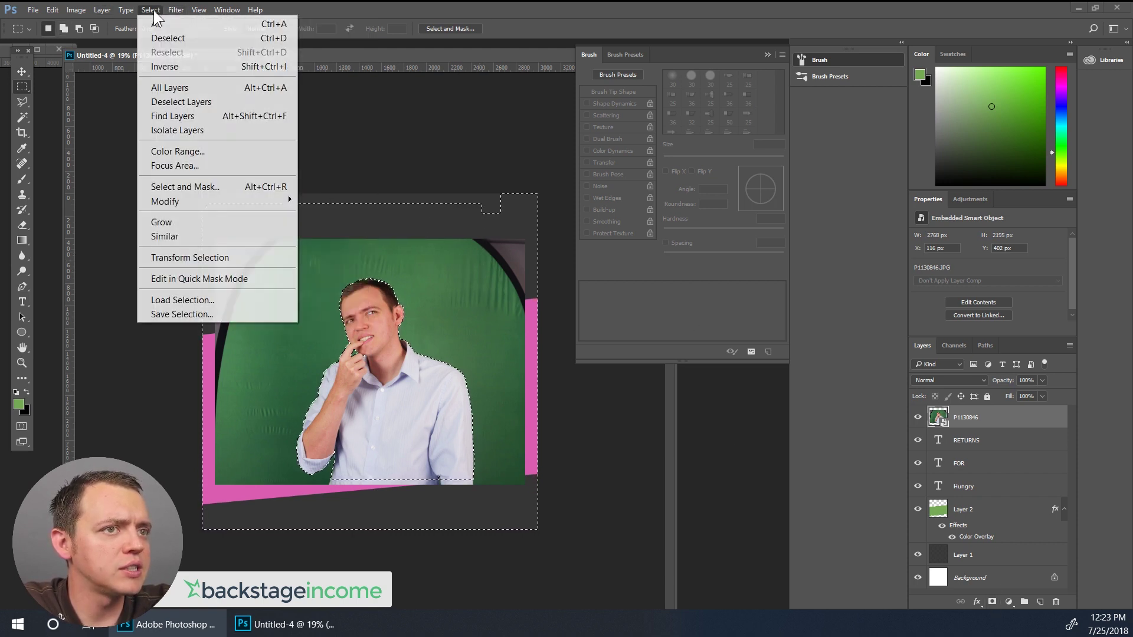
pyautogui.click(158, 65)
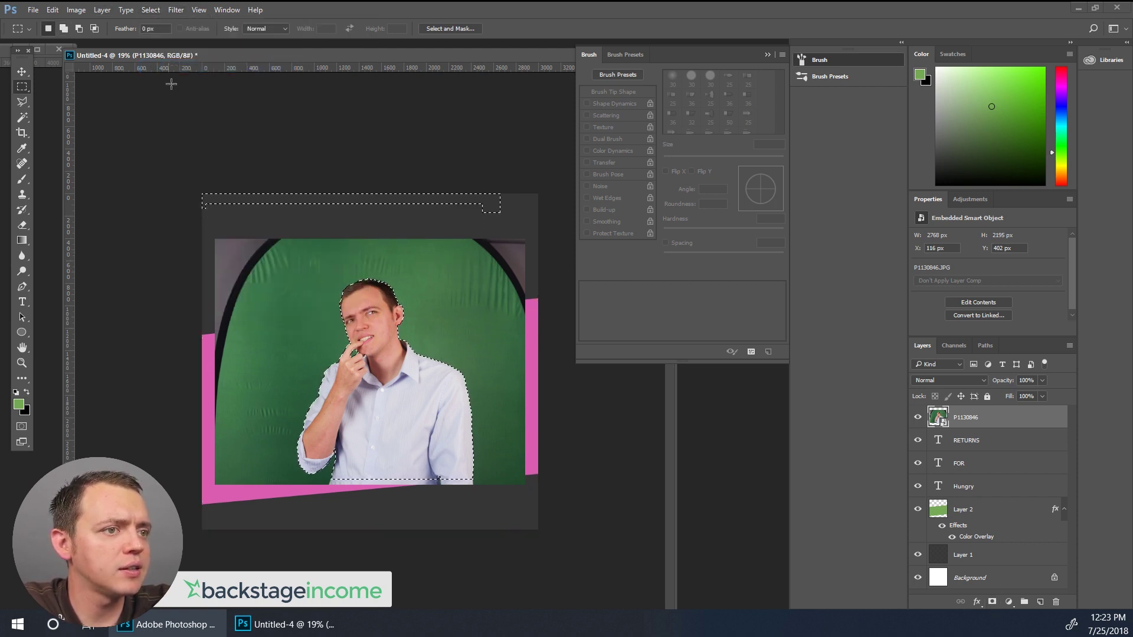
pyautogui.click(992, 602)
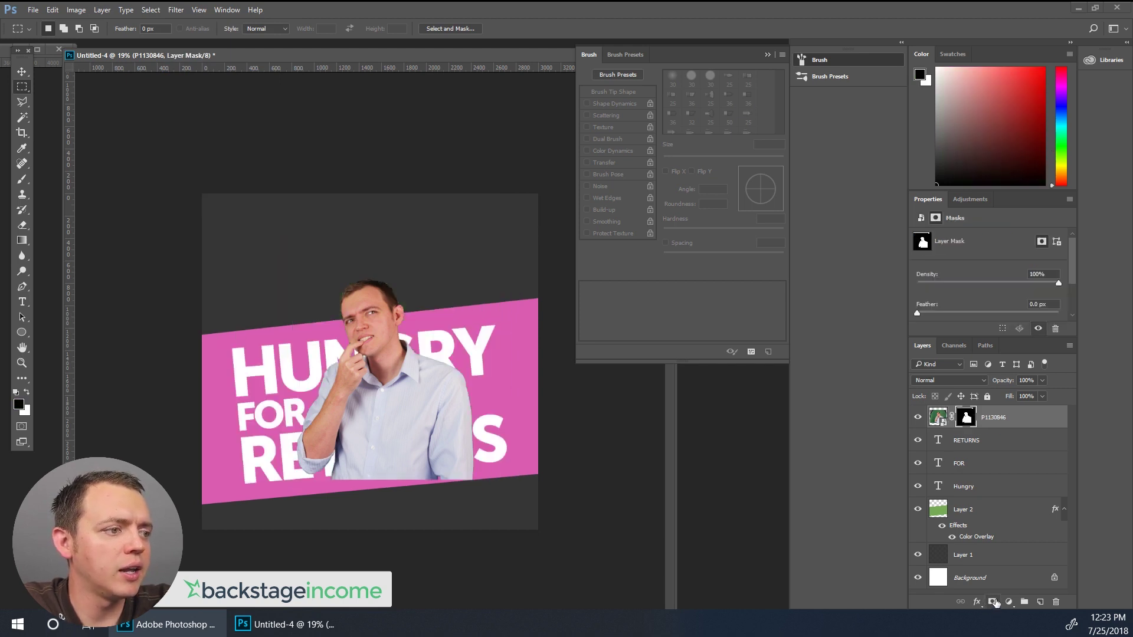
# Scale the host photo to about 160% and nudge it right.
pyautogui.click(22, 71)
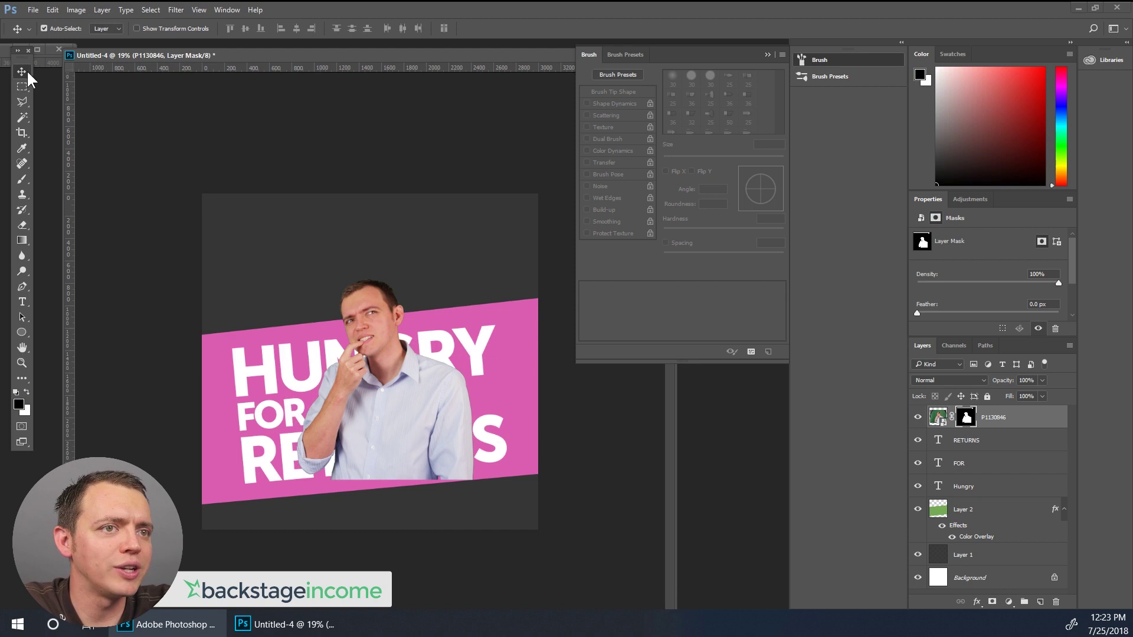
pyautogui.hotkey('ctrl', 't')
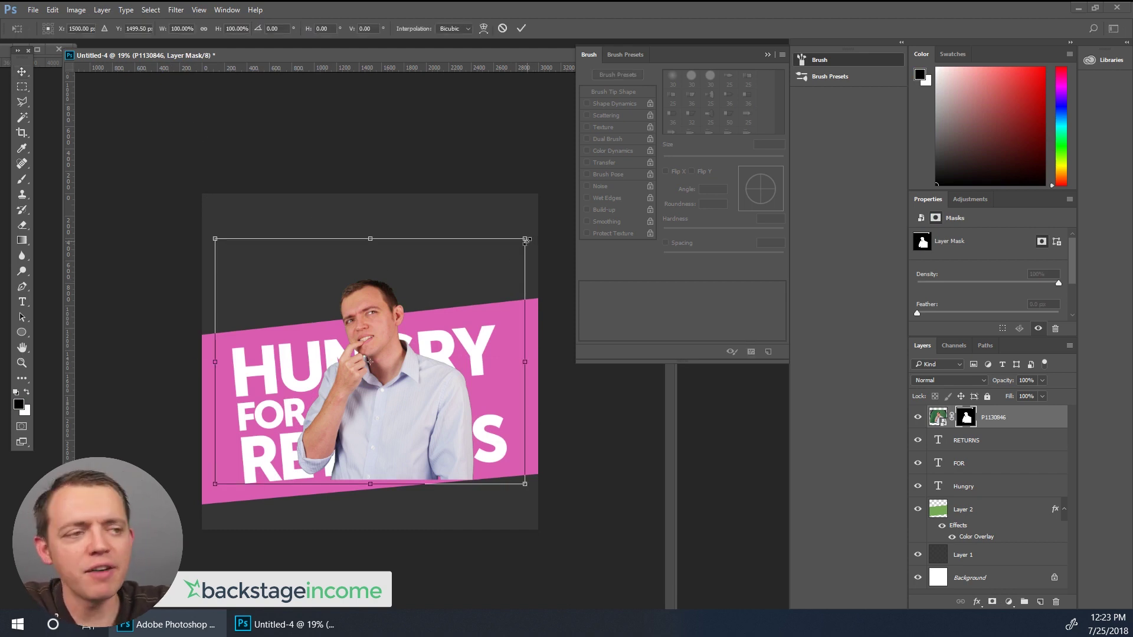
pyautogui.moveTo(526, 240); pyautogui.dragTo(601, 178)
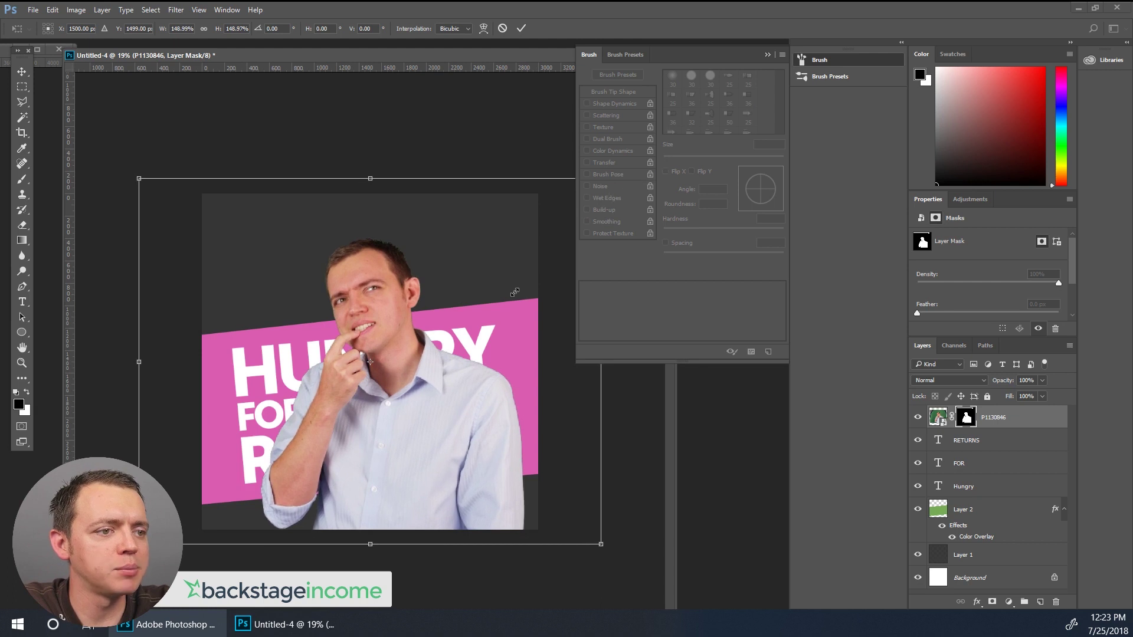
pyautogui.moveTo(433, 411); pyautogui.dragTo(462, 397)
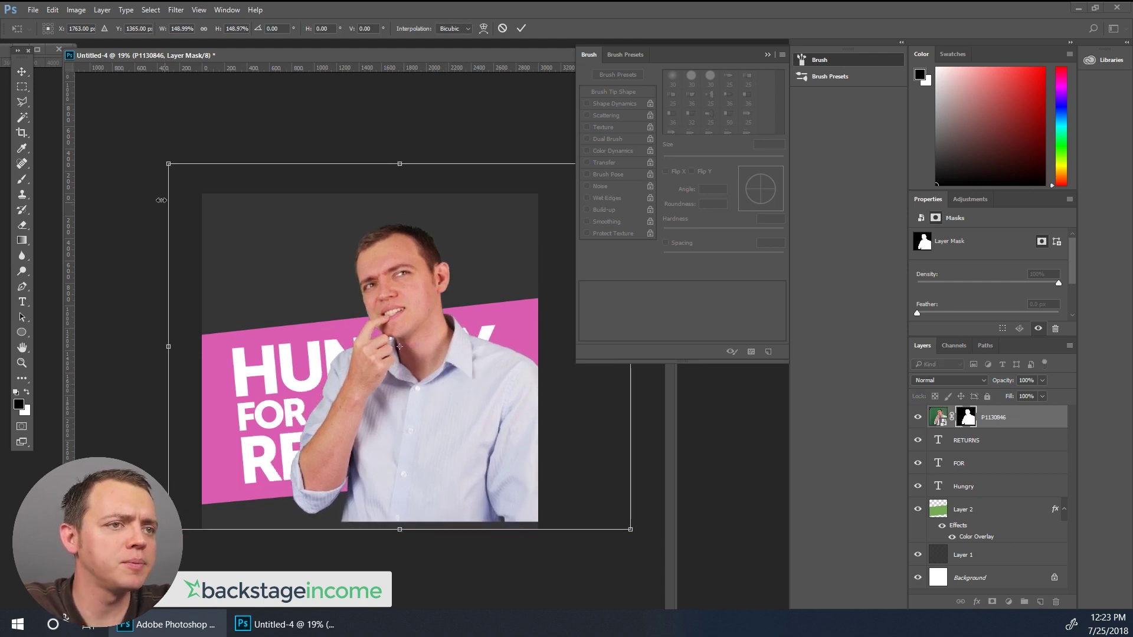
pyautogui.moveTo(167, 164); pyautogui.dragTo(134, 136)
pyautogui.press('Return')
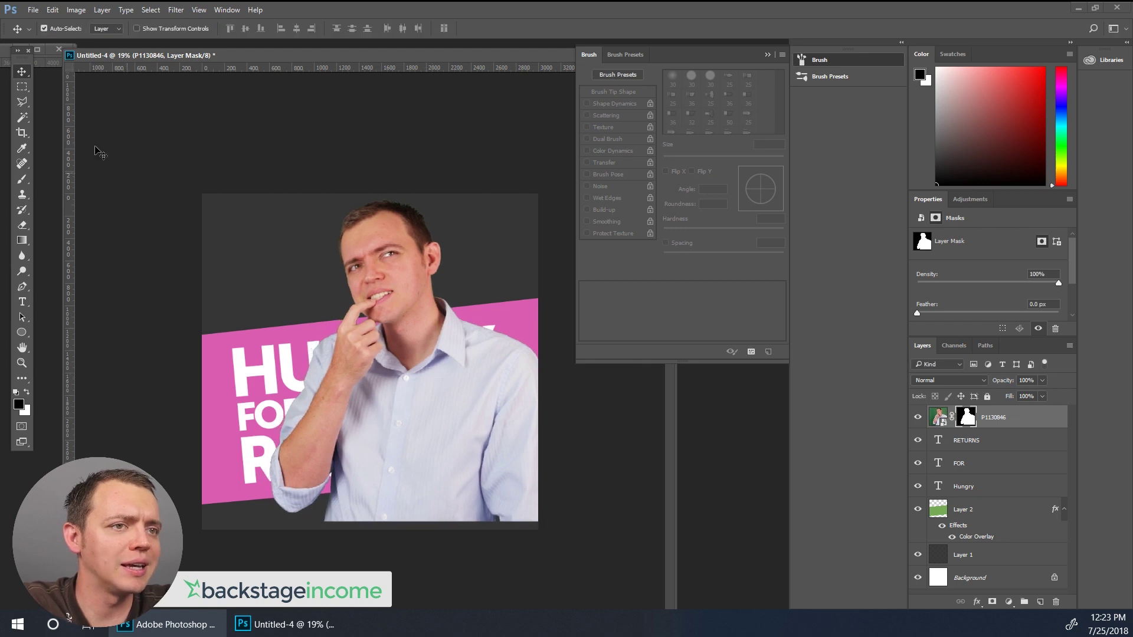
pyautogui.hotkey('shift', 'Right')
pyautogui.hotkey('shift', 'Right')
pyautogui.hotkey('shift', 'Right')
pyautogui.hotkey('shift', 'Right')
pyautogui.hotkey('shift', 'Right')
pyautogui.hotkey('shift', 'Right')
pyautogui.hotkey('shift', 'Right')
pyautogui.hotkey('shift', 'Right')
pyautogui.hotkey('shift', 'Right')
pyautogui.hotkey('shift', 'Right')
pyautogui.hotkey('shift', 'Right')
pyautogui.hotkey('shift', 'Right')
pyautogui.hotkey('shift', 'Right')
pyautogui.hotkey('shift', 'Right')
pyautogui.hotkey('shift', 'Right')
pyautogui.hotkey('shift', 'Right')
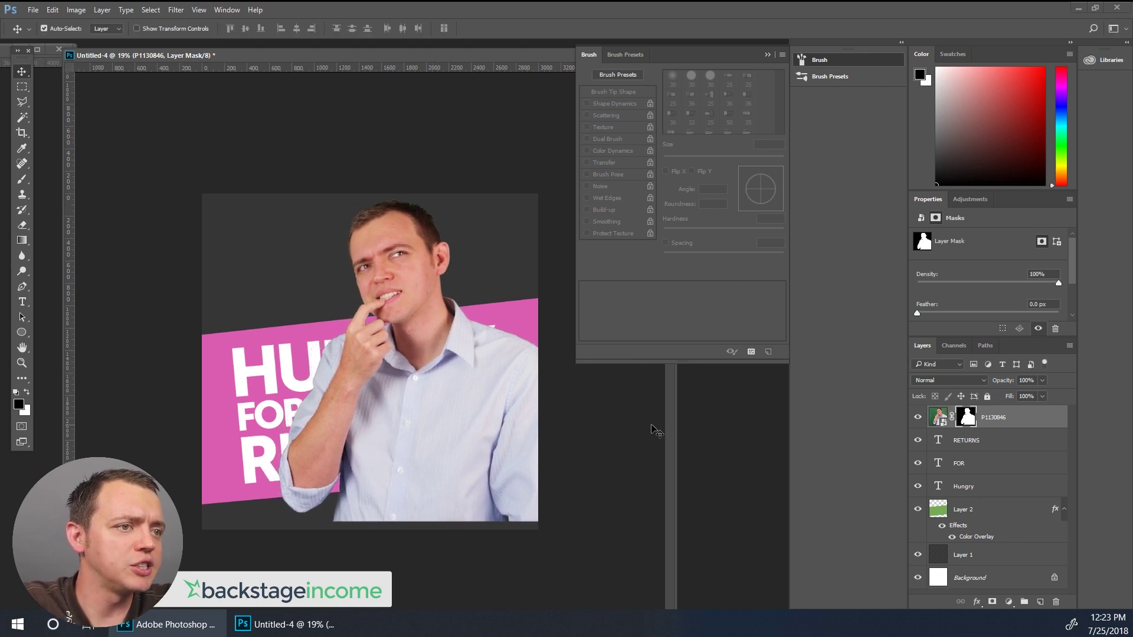
pyautogui.hotkey('shift', 'Right')
pyautogui.hotkey('shift', 'Right')
pyautogui.hotkey('shift', 'Right')
pyautogui.hotkey('shift', 'Right')
pyautogui.hotkey('shift', 'Right')
pyautogui.hotkey('shift', 'Right')
pyautogui.hotkey('shift', 'Right')
pyautogui.hotkey('shift', 'Right')
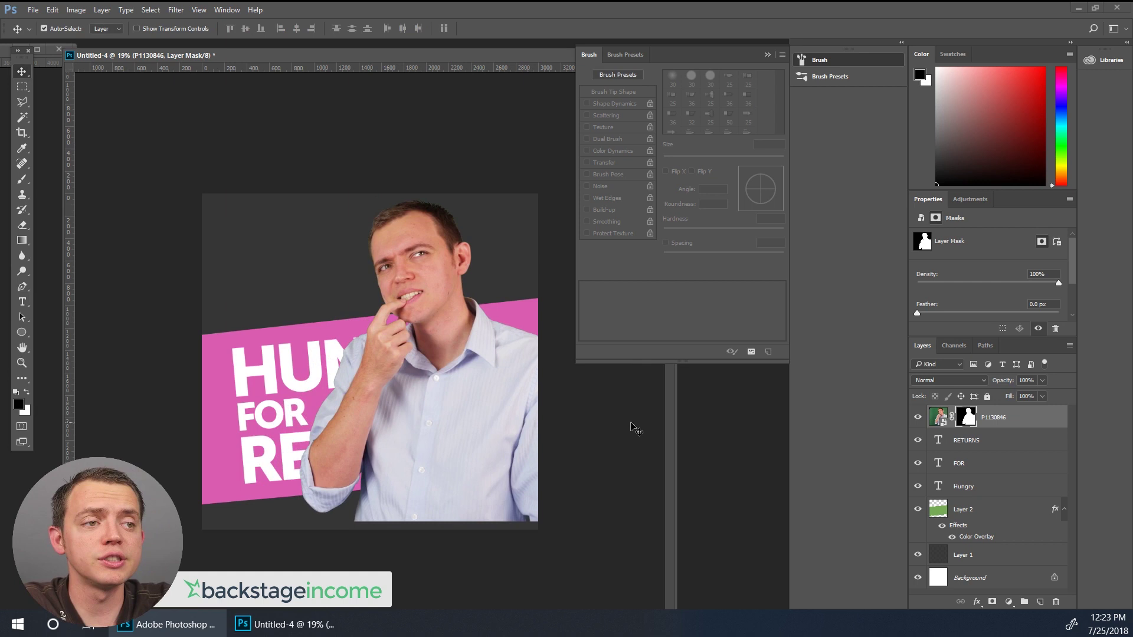
pyautogui.hotkey('shift', 'Right')
pyautogui.hotkey('shift', 'Right')
pyautogui.hotkey('shift', 'Right')
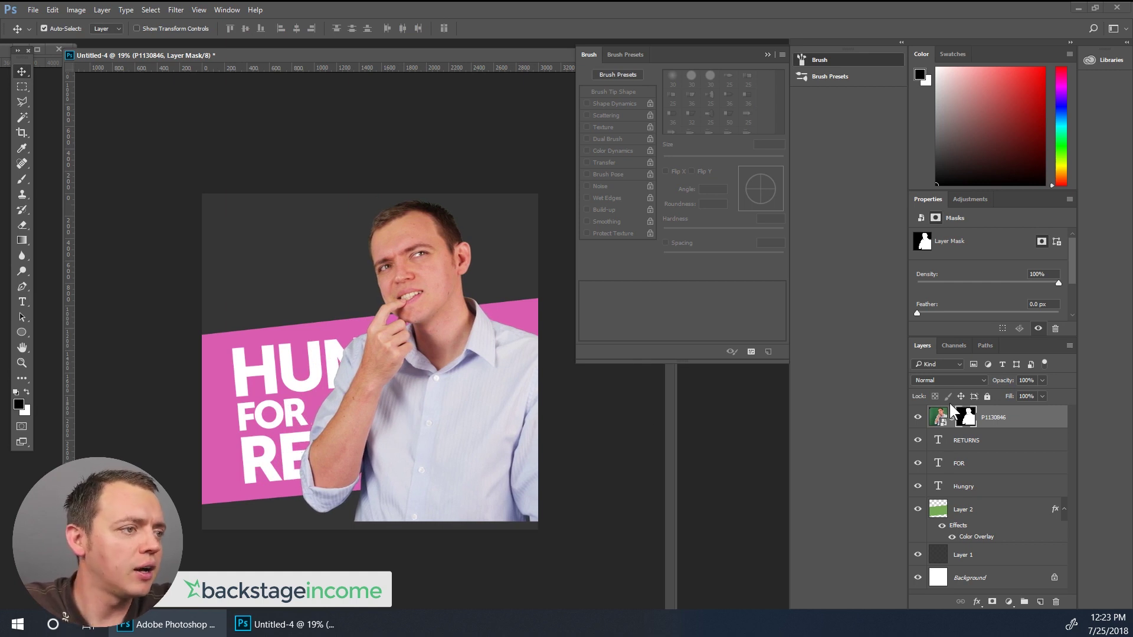
# Move the P1130846 layer below Layer 2, then slightly rotate the banner and its three text layers.
pyautogui.moveTo(939, 417); pyautogui.dragTo(945, 537)
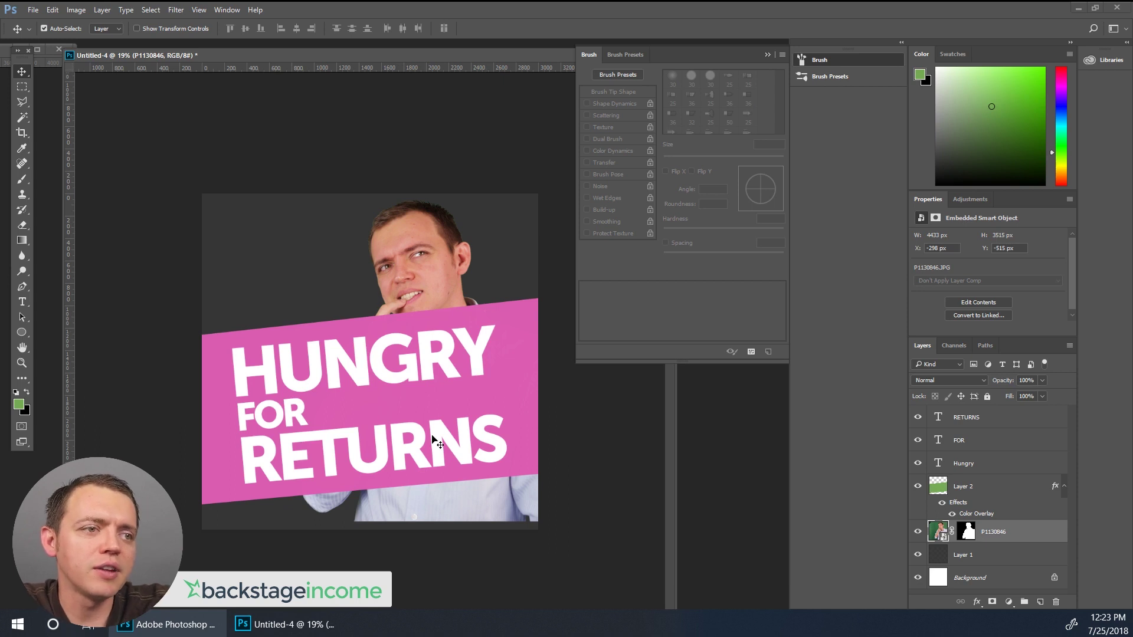
pyautogui.click(973, 564)
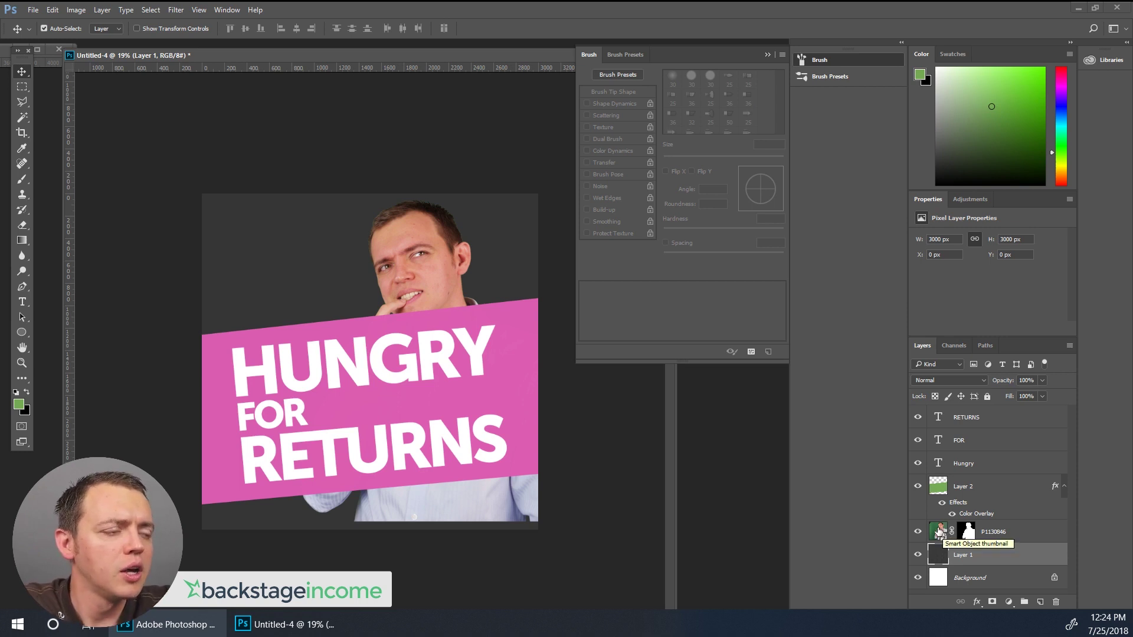
pyautogui.click(943, 490)
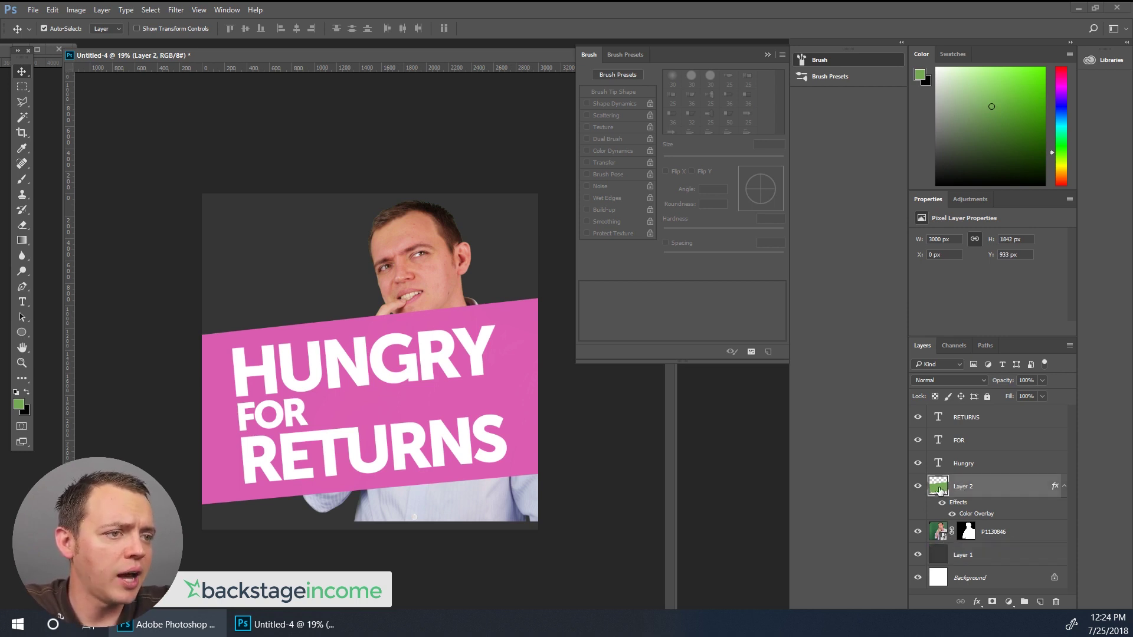
pyautogui.keyDown('shift'); pyautogui.click(971, 426); pyautogui.keyUp('shift')
pyautogui.hotkey('ctrl', 't')
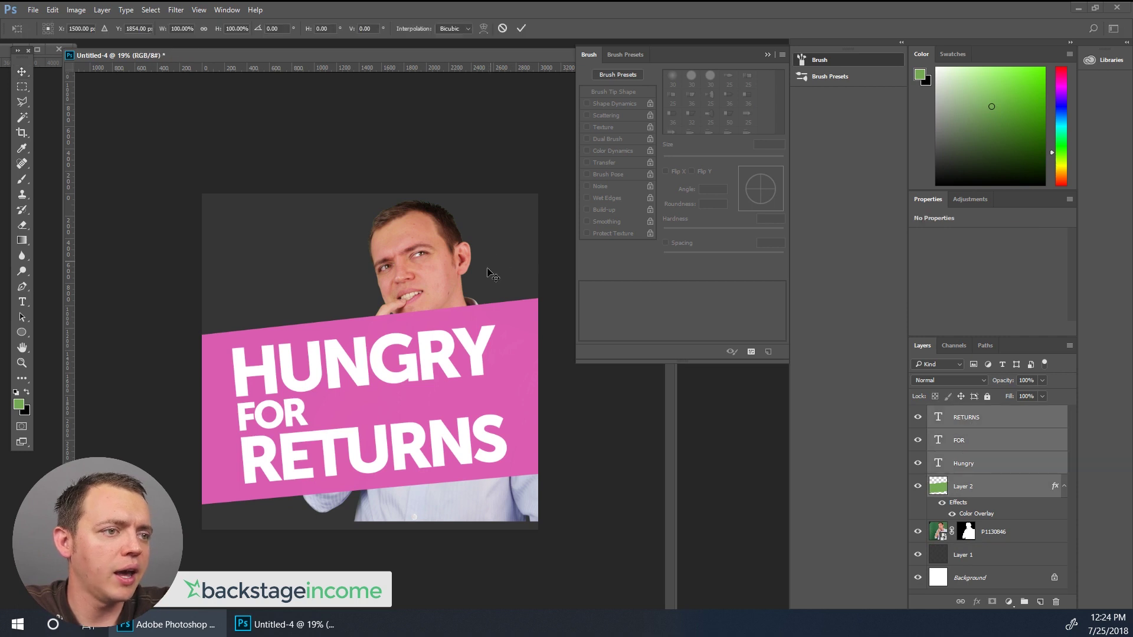
pyautogui.moveTo(456, 266)
pyautogui.mouseDown()
pyautogui.moveTo(500, 260)
pyautogui.moveTo(461, 269)
pyautogui.mouseUp()
pyautogui.press('Return')
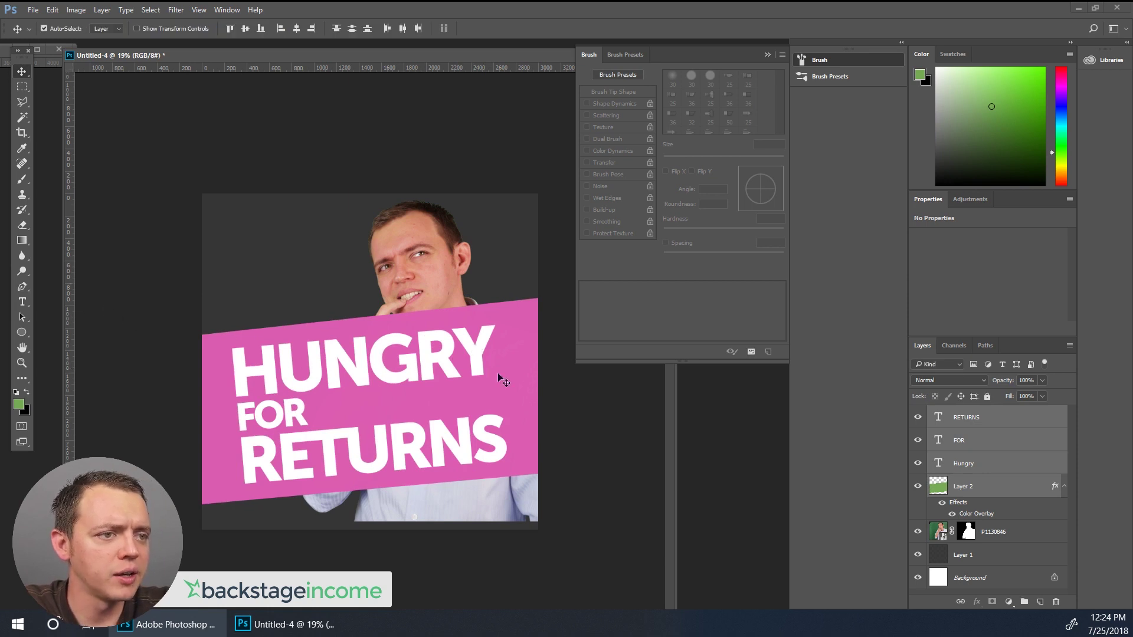
# Hide the pink banner and old text layers, and type a new HUNGRY line on the left.
pyautogui.moveTo(918, 480); pyautogui.dragTo(918, 417)
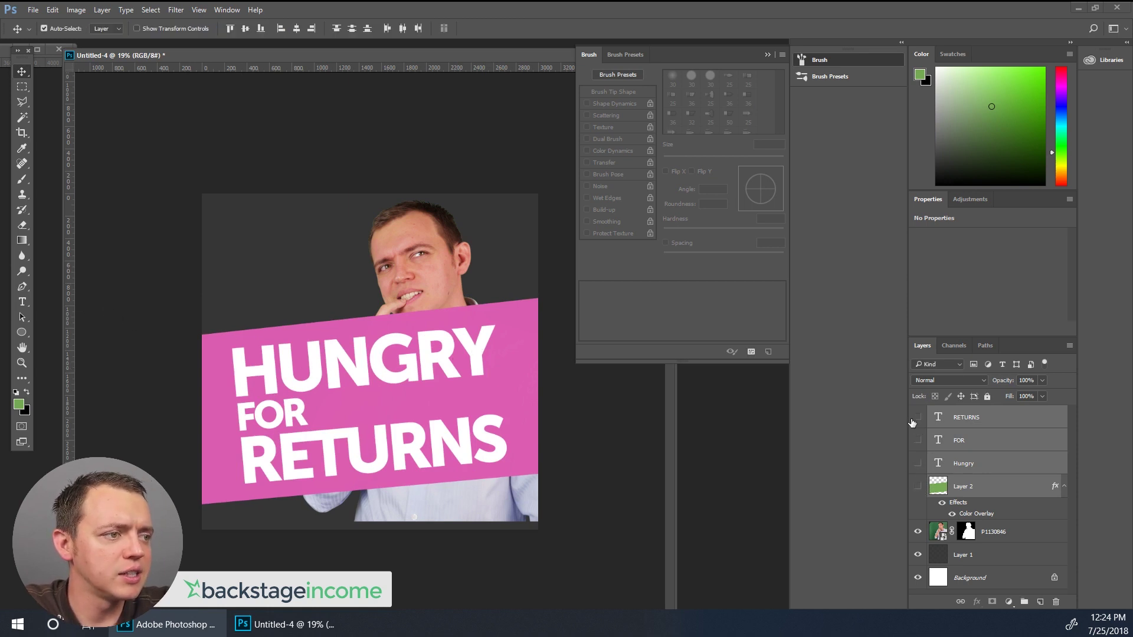
pyautogui.click(23, 303)
pyautogui.click(226, 324)
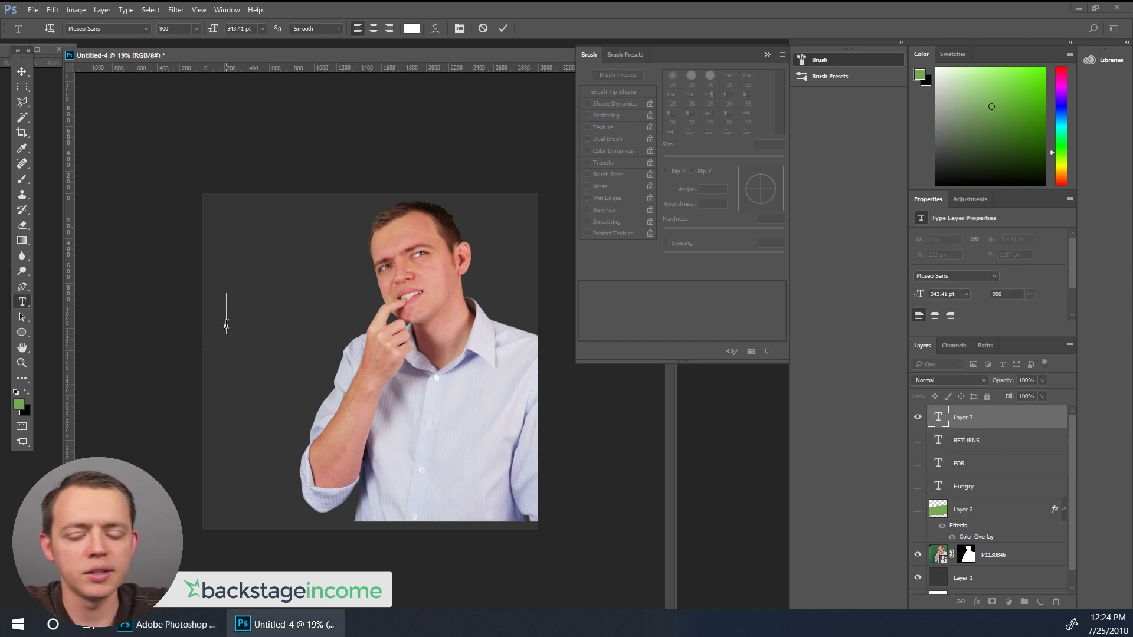
pyautogui.write('HUNGRY')
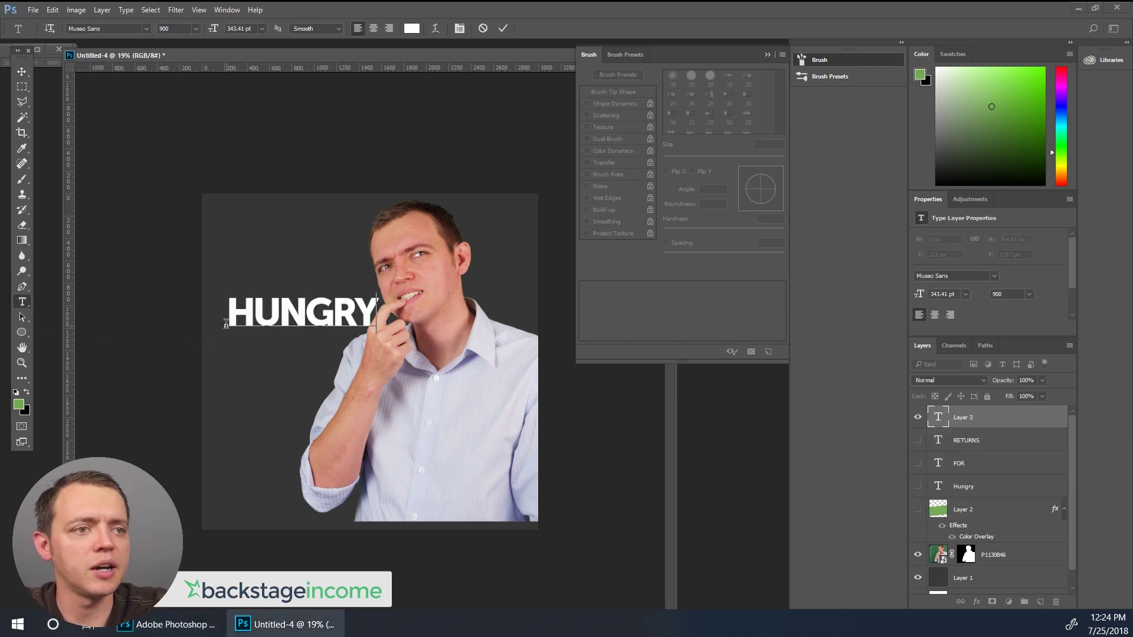
pyautogui.click(22, 71)
# Duplicate HUNGRY just below itself and change the copy to FOR.
pyautogui.moveTo(239, 304); pyautogui.dragTo(268, 361)
pyautogui.click(23, 302)
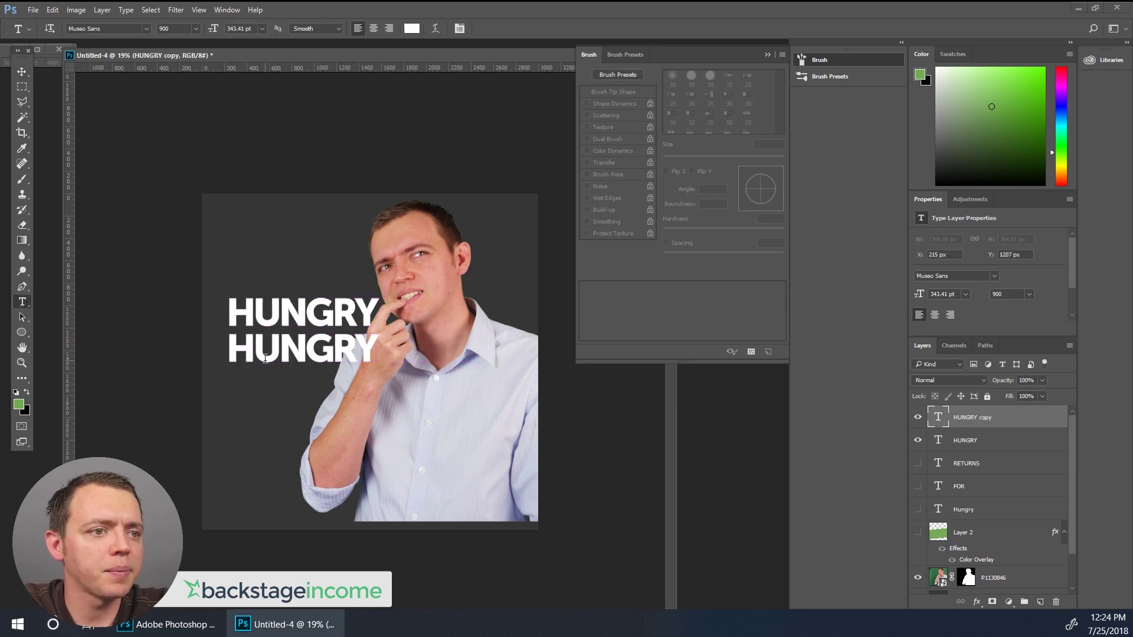
pyautogui.click(267, 357)
pyautogui.hotkey('ctrl', 'a')
pyautogui.write('FOR')
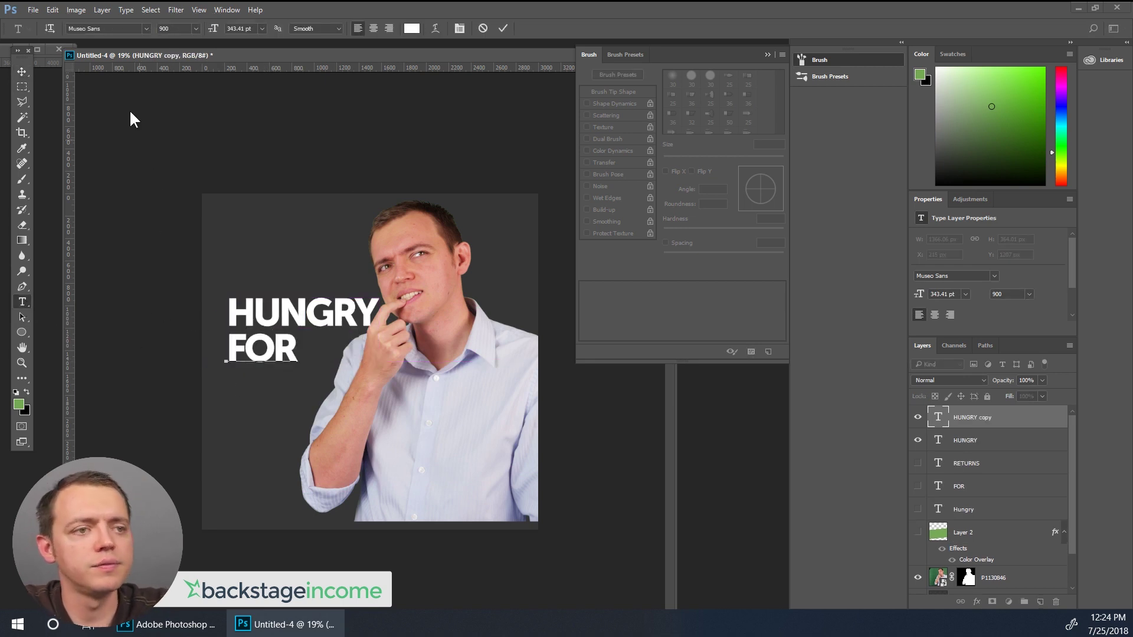
pyautogui.click(22, 71)
# Duplicate FOR below, retype it as RETURNS, fix the typo, and nudge it into place.
pyautogui.moveTo(255, 361); pyautogui.dragTo(257, 397)
pyautogui.click(23, 302)
pyautogui.click(267, 387)
pyautogui.hotkey('ctrl', 'a')
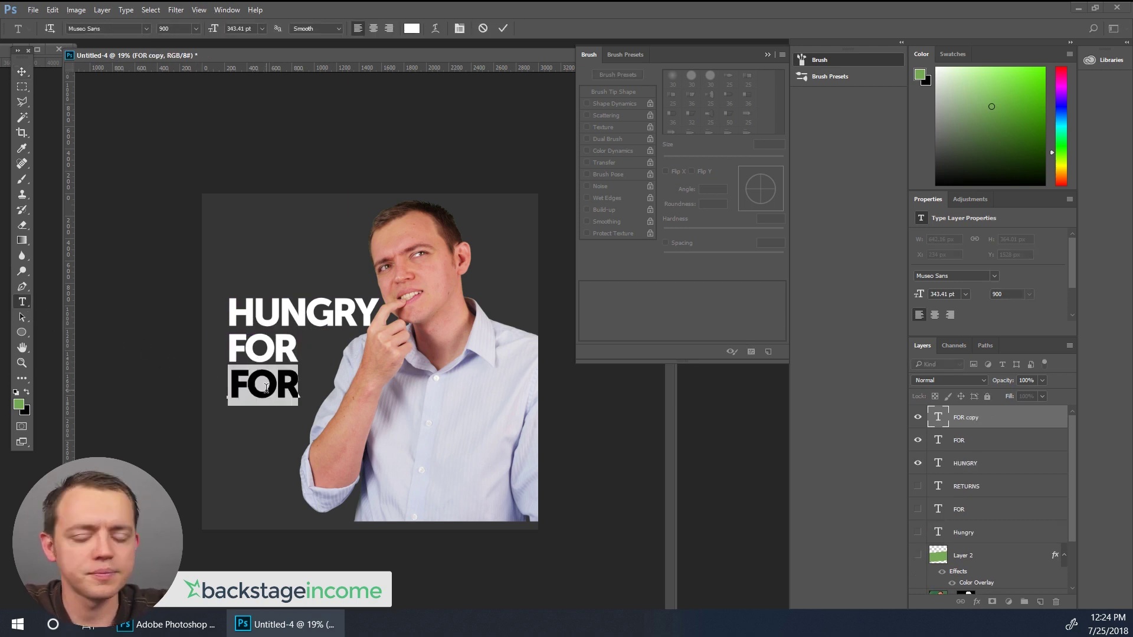
pyautogui.write('RETRUNS')
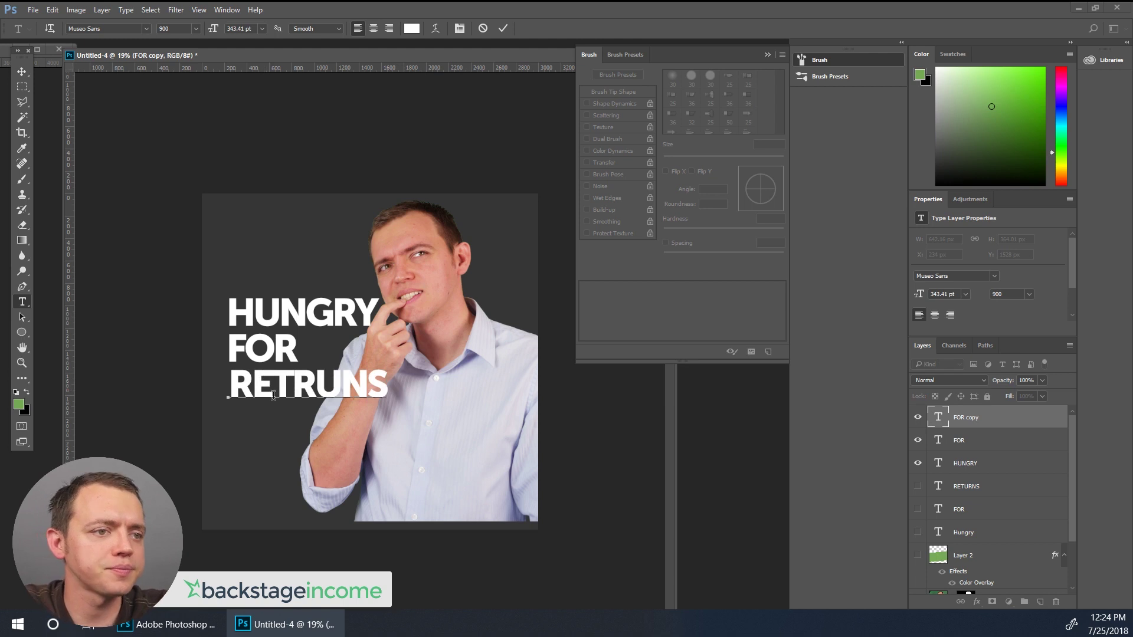
pyautogui.moveTo(301, 391); pyautogui.dragTo(486, 412)
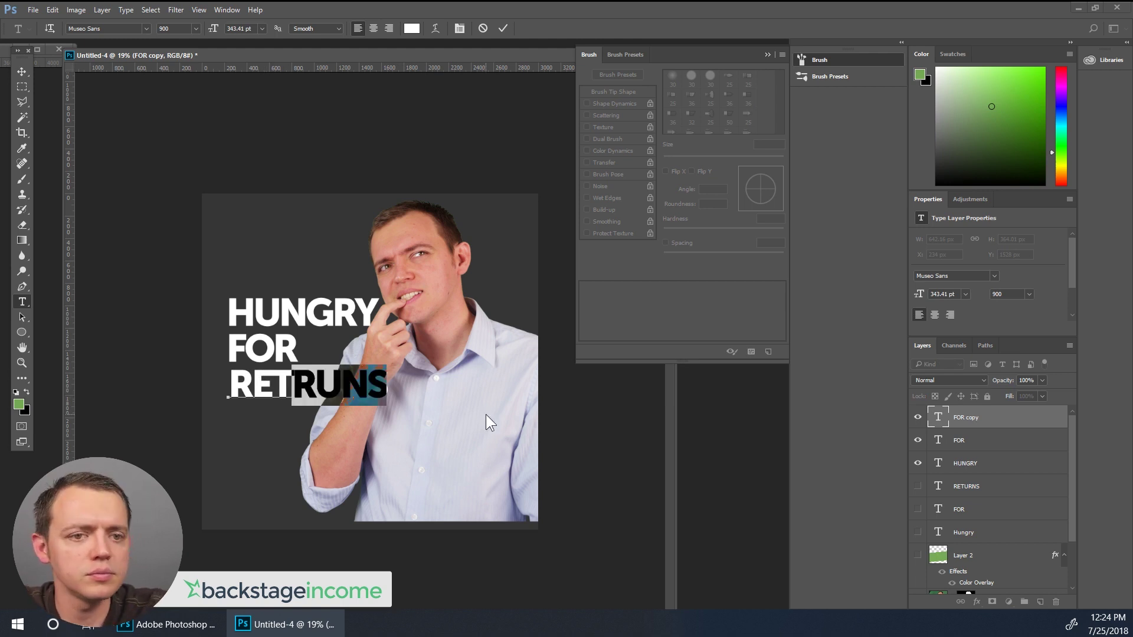
pyautogui.press('Right')
pyautogui.press('BackSpace')
pyautogui.press('BackSpace')
pyautogui.press('BackSpace')
pyautogui.press('BackSpace')
pyautogui.write('URNS')
pyautogui.click(22, 71)
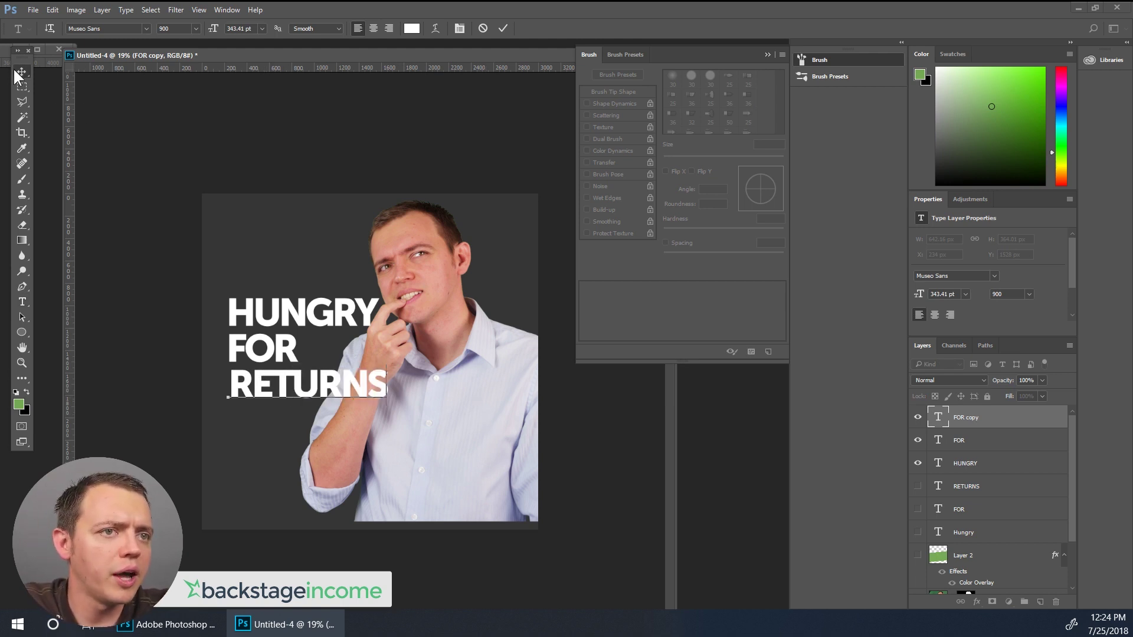
pyautogui.hotkey('shift', 'Left')
pyautogui.hotkey('shift', 'Up')
pyautogui.hotkey('shift', 'Up')
pyautogui.hotkey('shift', 'Up')
pyautogui.hotkey('shift', 'Up')
pyautogui.hotkey('shift', 'Up')
pyautogui.hotkey('shift', 'Up')
pyautogui.hotkey('shift', 'Up')
pyautogui.hotkey('shift', 'Up')
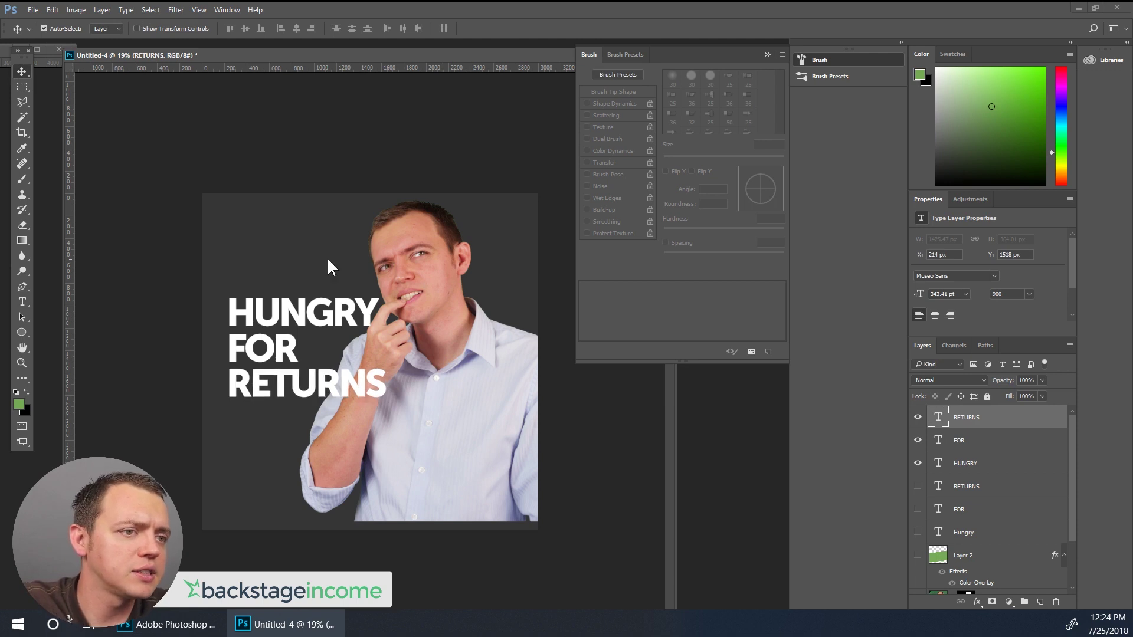
pyautogui.hotkey('shift', 'Down')
pyautogui.hotkey('shift', 'Down')
pyautogui.hotkey('shift', 'Down')
pyautogui.hotkey('shift', 'Down')
pyautogui.hotkey('shift', 'Down')
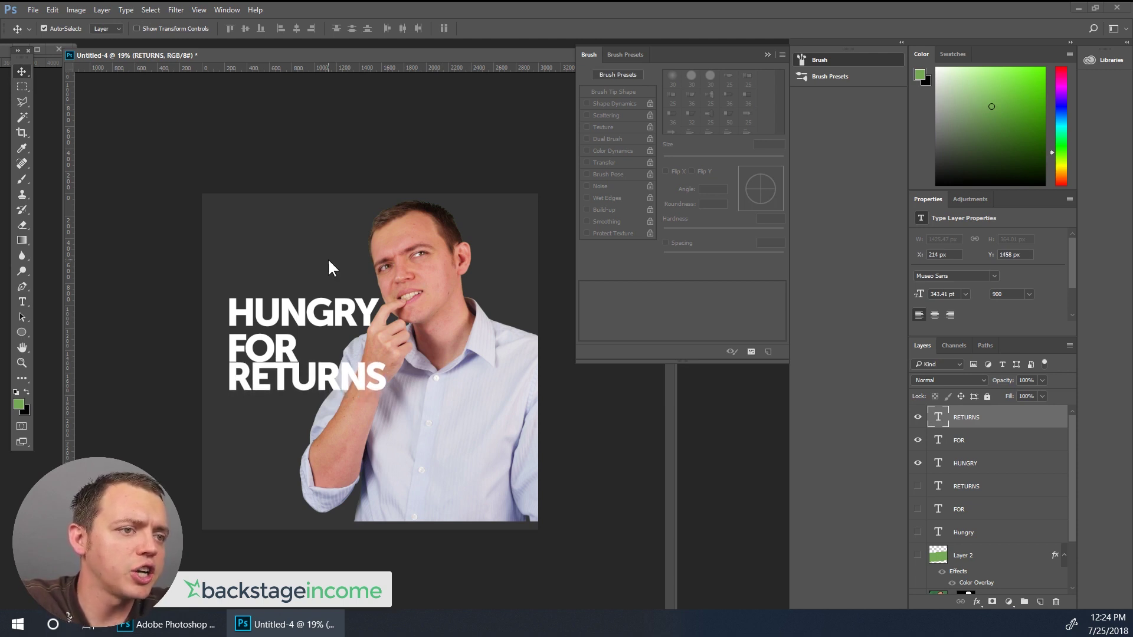
# Nudge RETURNS a little lower and delete the unused hidden old layers.
pyautogui.hotkey('shift', 'Down')
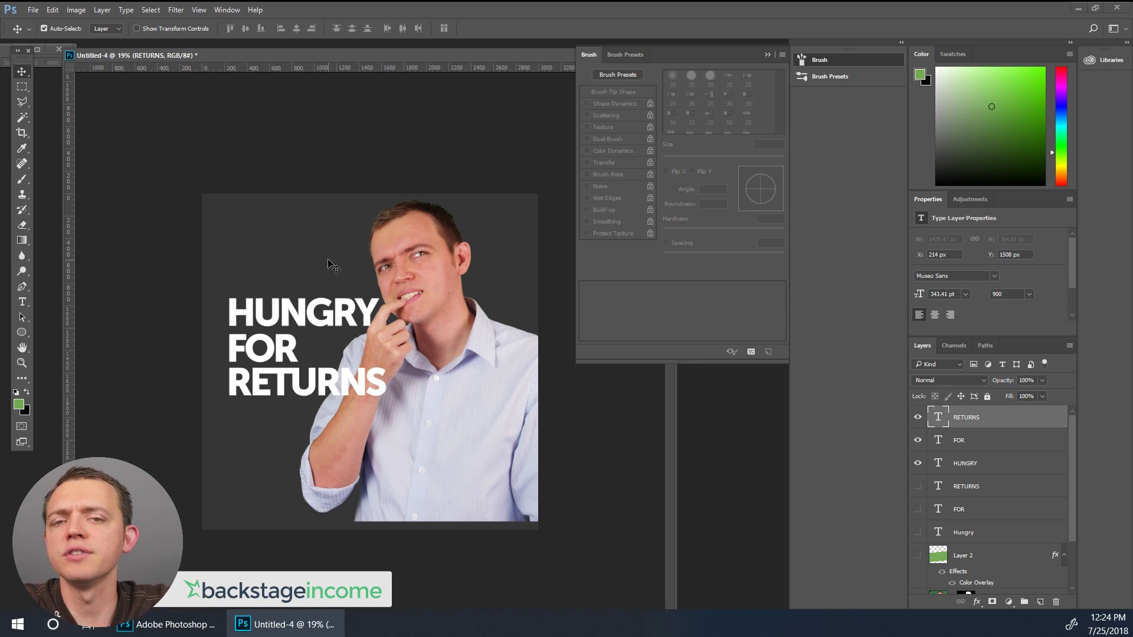
pyautogui.click(22, 302)
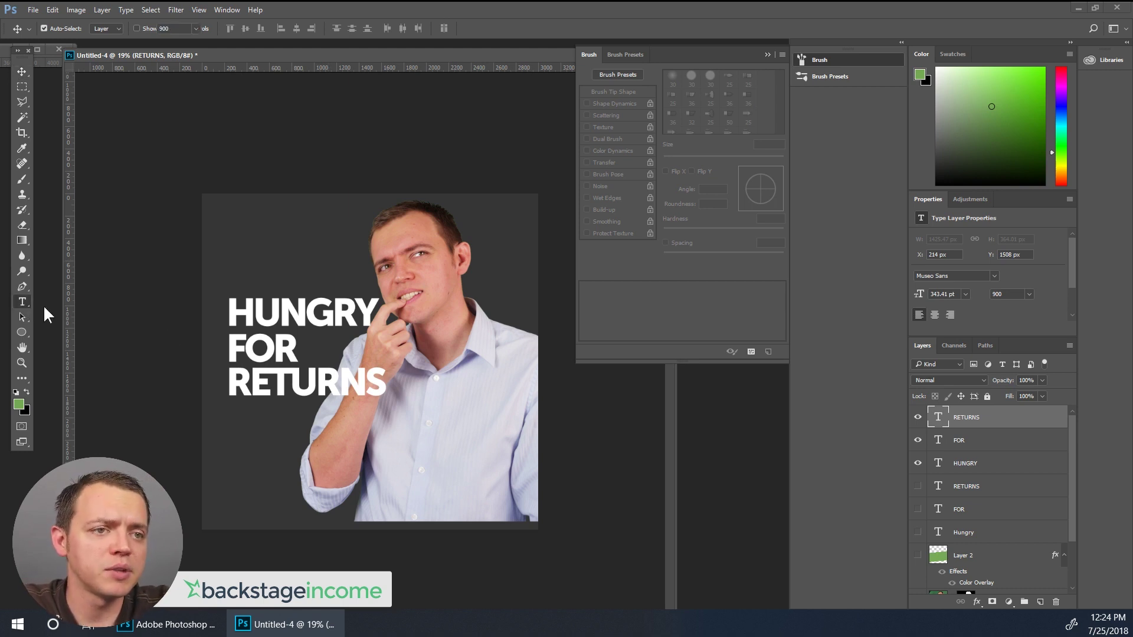
pyautogui.click(260, 354)
pyautogui.doubleClick(259, 354)
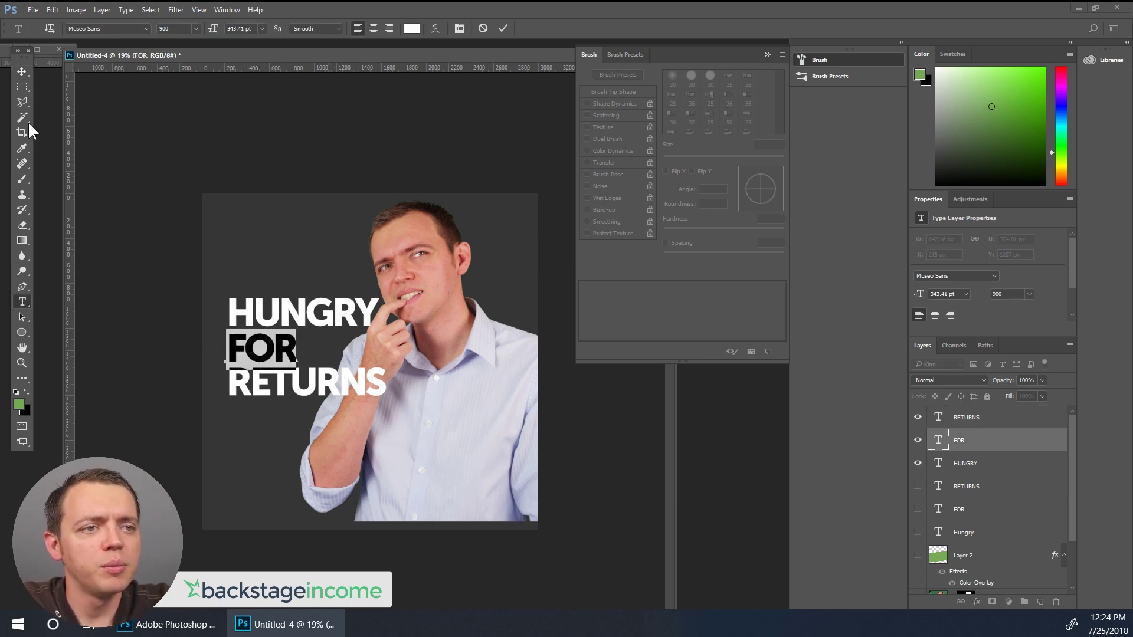
pyautogui.click(22, 72)
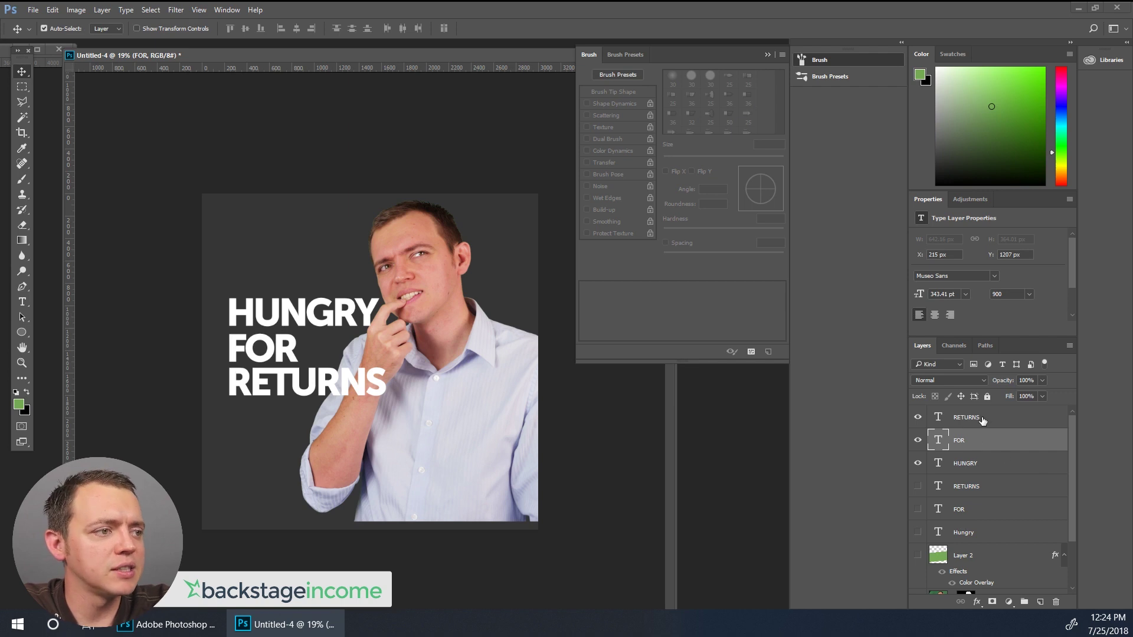
pyautogui.click(987, 490)
pyautogui.keyDown('shift'); pyautogui.click(966, 557); pyautogui.keyUp('shift')
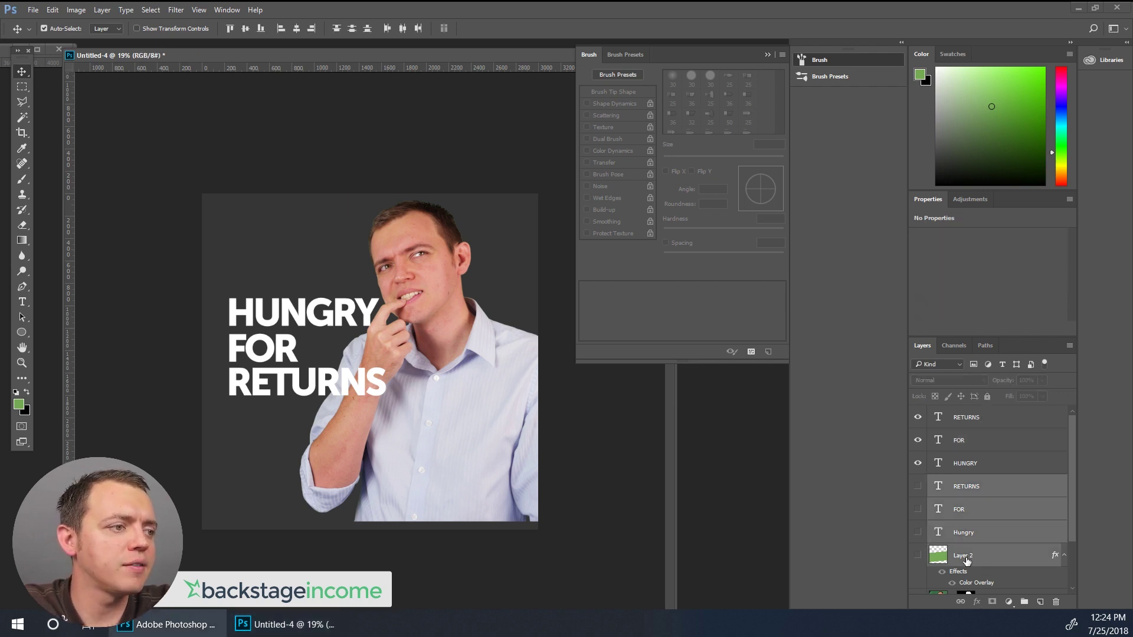
pyautogui.press('Delete')
# Enlarge the HUNGRY, FOR and RETURNS lines to about 193% and nudge them down and left.
pyautogui.click(966, 463)
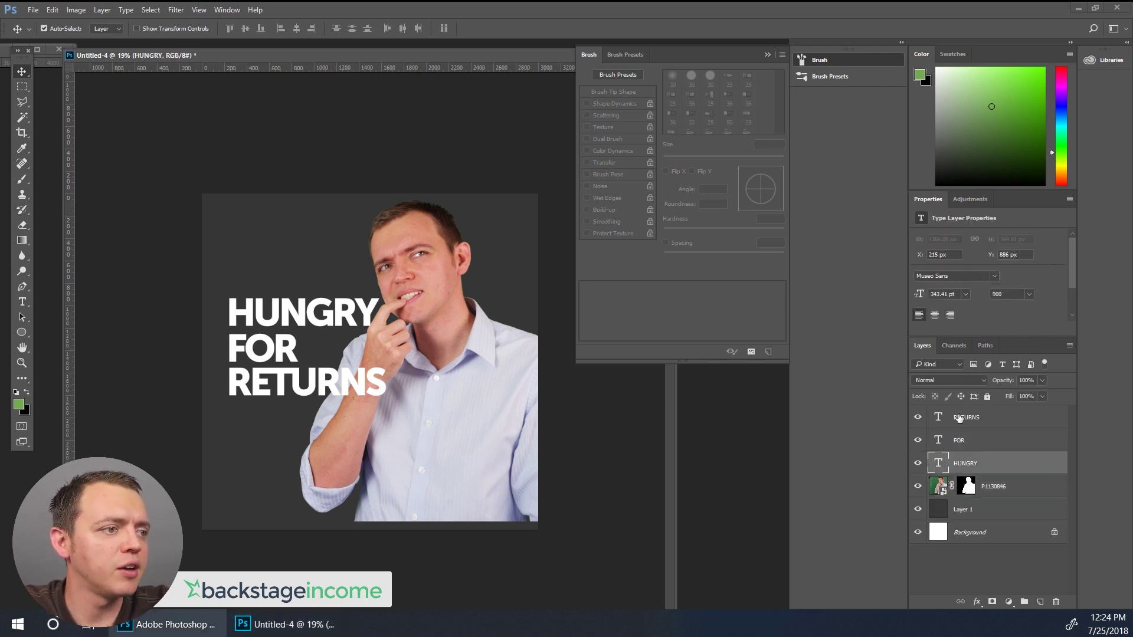
pyautogui.keyDown('shift'); pyautogui.click(966, 418); pyautogui.keyUp('shift')
pyautogui.hotkey('ctrl', 't')
pyautogui.moveTo(389, 396); pyautogui.dragTo(526, 484)
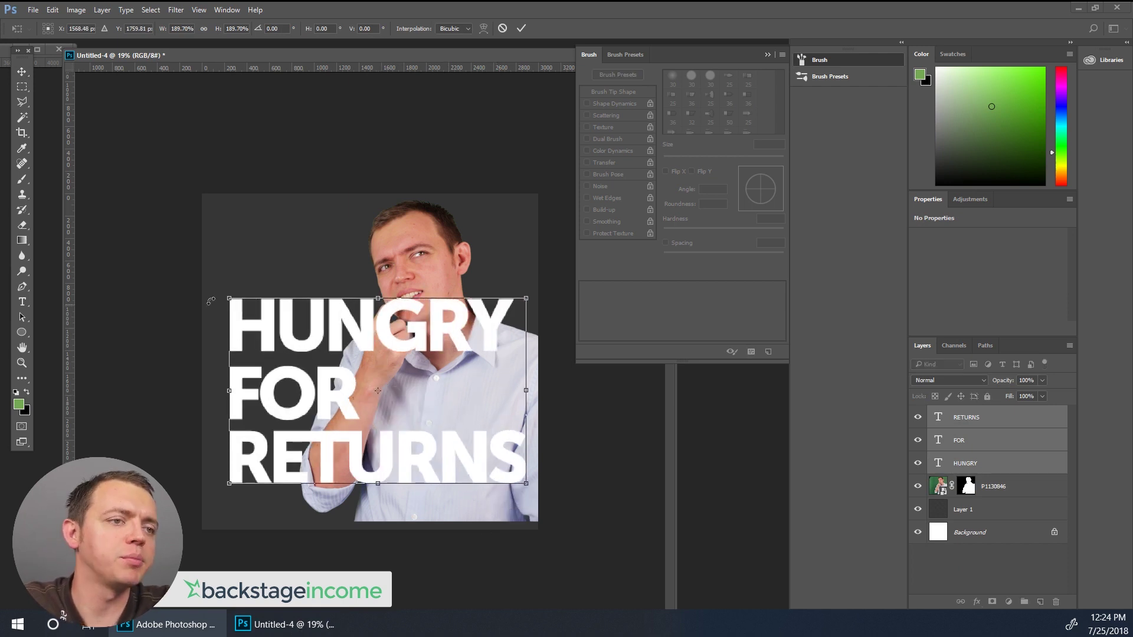
pyautogui.moveTo(228, 297); pyautogui.dragTo(220, 293)
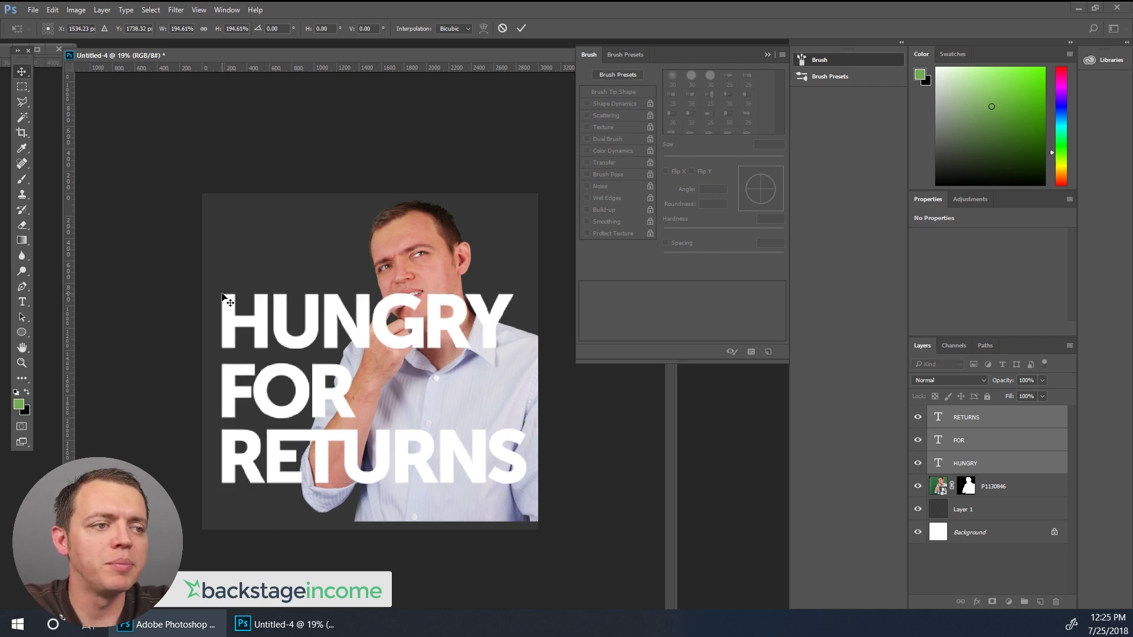
pyautogui.press('Return')
pyautogui.hotkey('shift', 'Down')
pyautogui.hotkey('shift', 'Down')
pyautogui.hotkey('shift', 'Down')
pyautogui.hotkey('shift', 'Down')
pyautogui.hotkey('shift', 'Down')
pyautogui.hotkey('shift', 'Down')
pyautogui.hotkey('shift', 'Down')
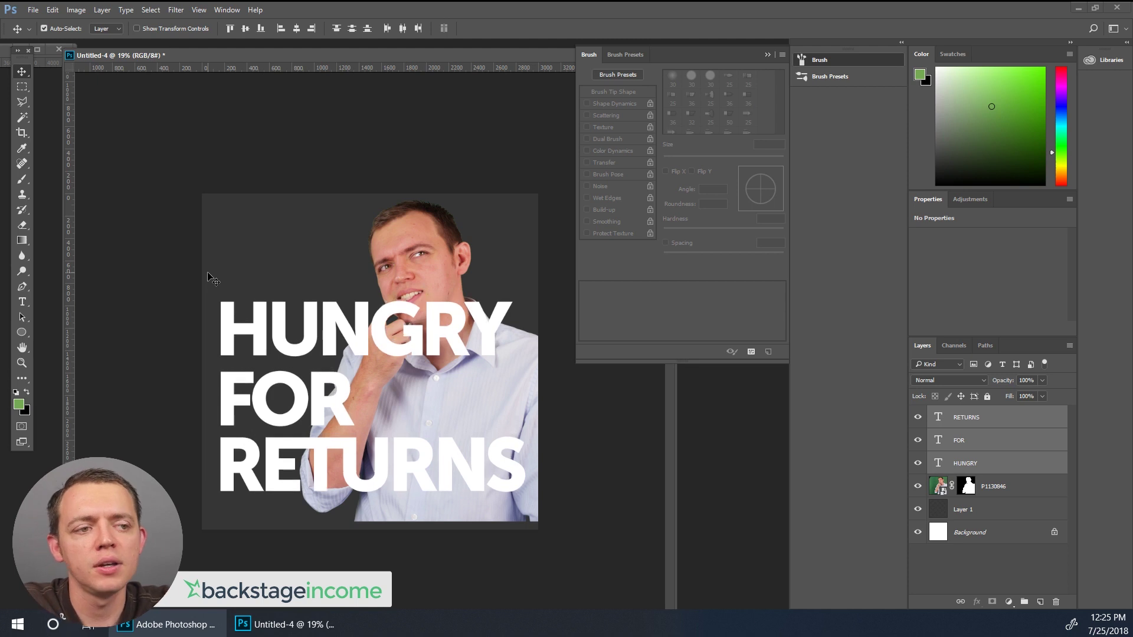
pyautogui.hotkey('shift', 'Down')
pyautogui.hotkey('shift', 'Down')
pyautogui.hotkey('shift', 'Down')
pyautogui.hotkey('shift', 'Down')
pyautogui.hotkey('shift', 'Down')
pyautogui.hotkey('shift', 'Down')
pyautogui.hotkey('shift', 'Down')
pyautogui.hotkey('shift', 'Down')
pyautogui.hotkey('shift', 'Down')
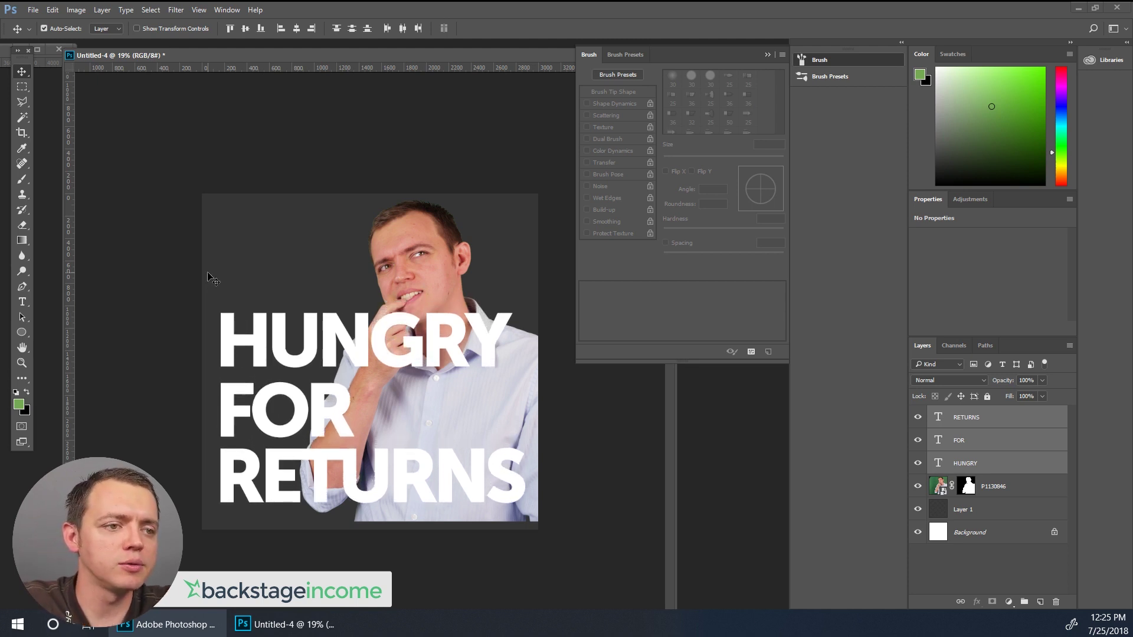
pyautogui.hotkey('shift', 'Down')
pyautogui.hotkey('shift', 'Down')
pyautogui.hotkey('shift', 'Down')
pyautogui.hotkey('shift', 'Down')
pyautogui.hotkey('shift', 'Down')
pyautogui.hotkey('shift', 'Down')
pyautogui.hotkey('shift', 'Down')
pyautogui.hotkey('shift', 'Down')
pyautogui.hotkey('shift', 'Down')
pyautogui.hotkey('shift', 'Down')
pyautogui.hotkey('shift', 'Down')
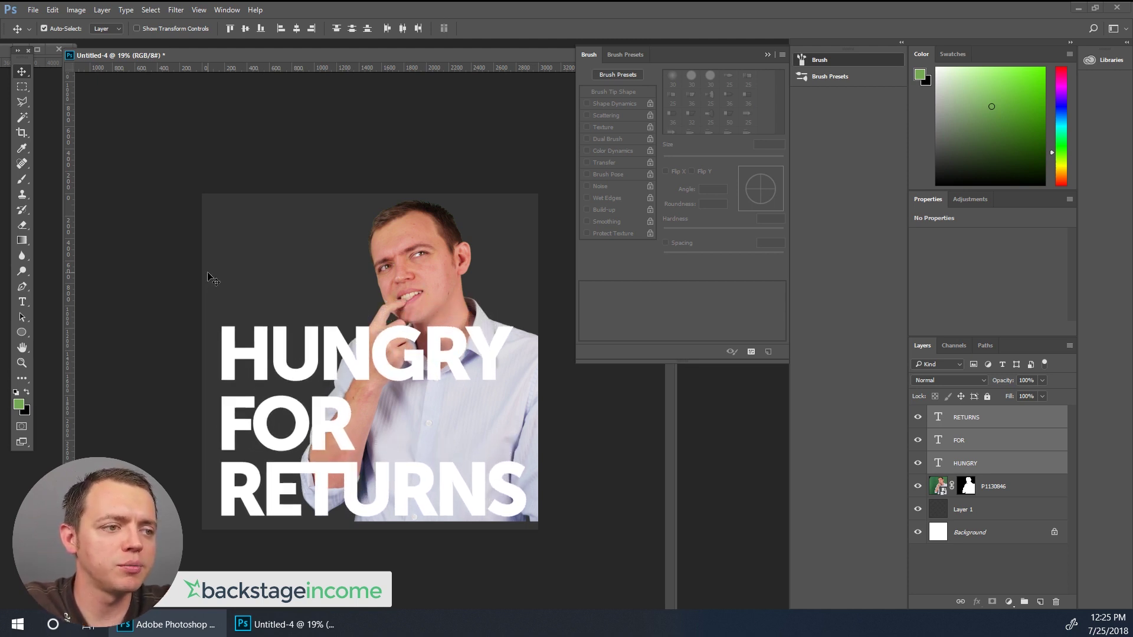
pyautogui.hotkey('shift', 'Left')
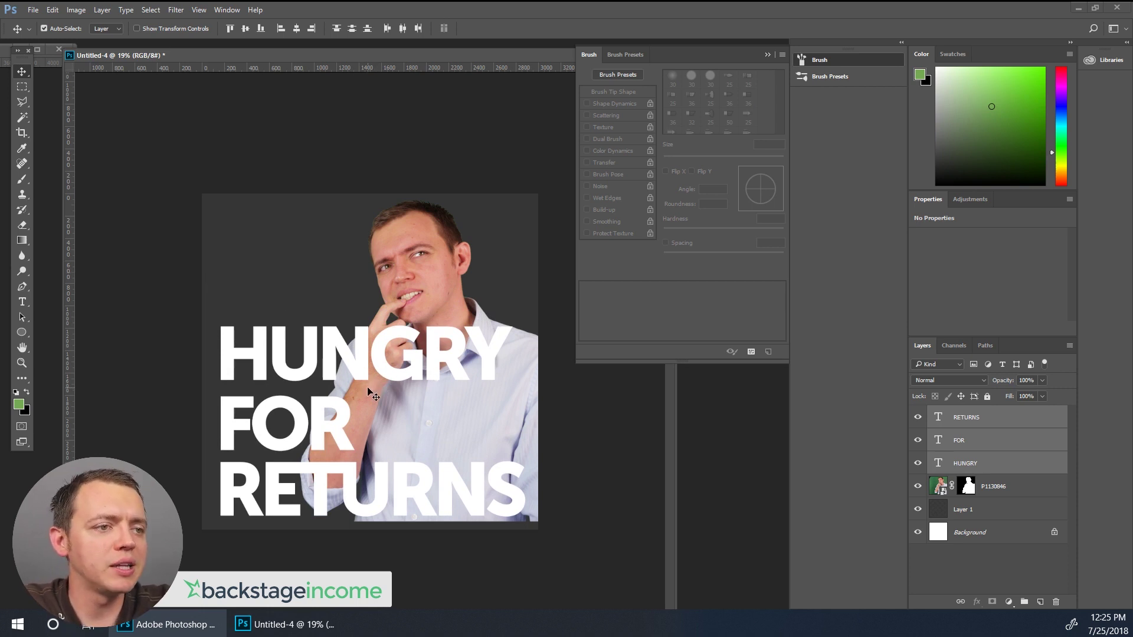
# Shrink the HUNGRY line to about 81% of its size.
pyautogui.click(985, 421)
pyautogui.click(965, 463)
pyautogui.hotkey('ctrl', 't')
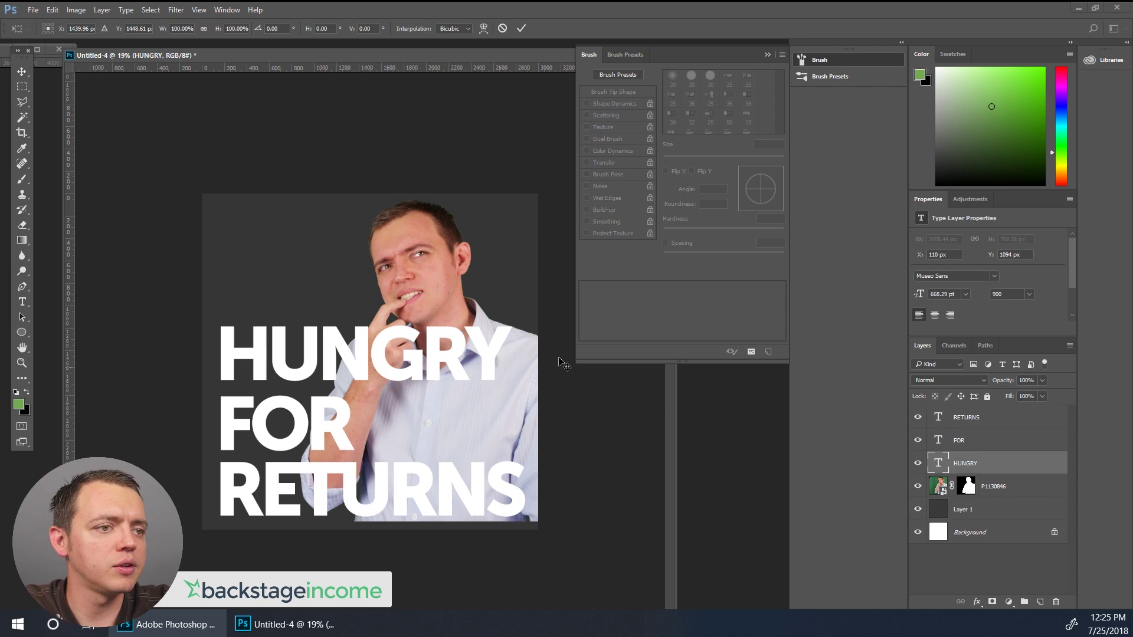
pyautogui.moveTo(511, 313); pyautogui.dragTo(457, 332)
pyautogui.press('Return')
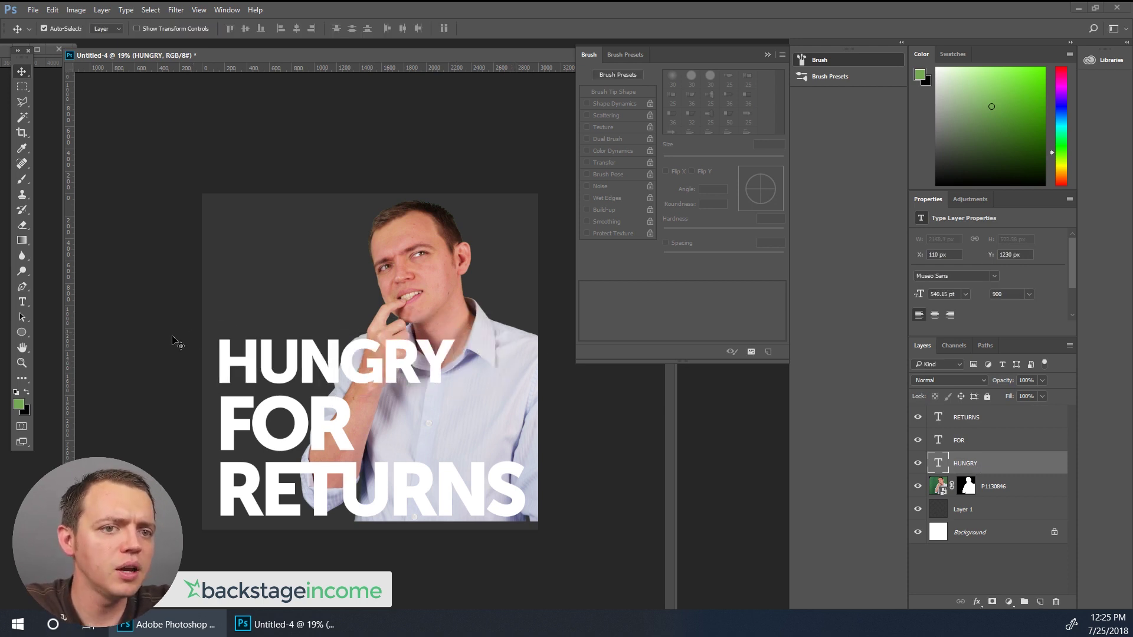
# Change HUNGRY to the lighter Museo Sans 500 weight and nudge it slightly.
pyautogui.click(22, 301)
pyautogui.click(313, 353)
pyautogui.hotkey('ctrl', 'a')
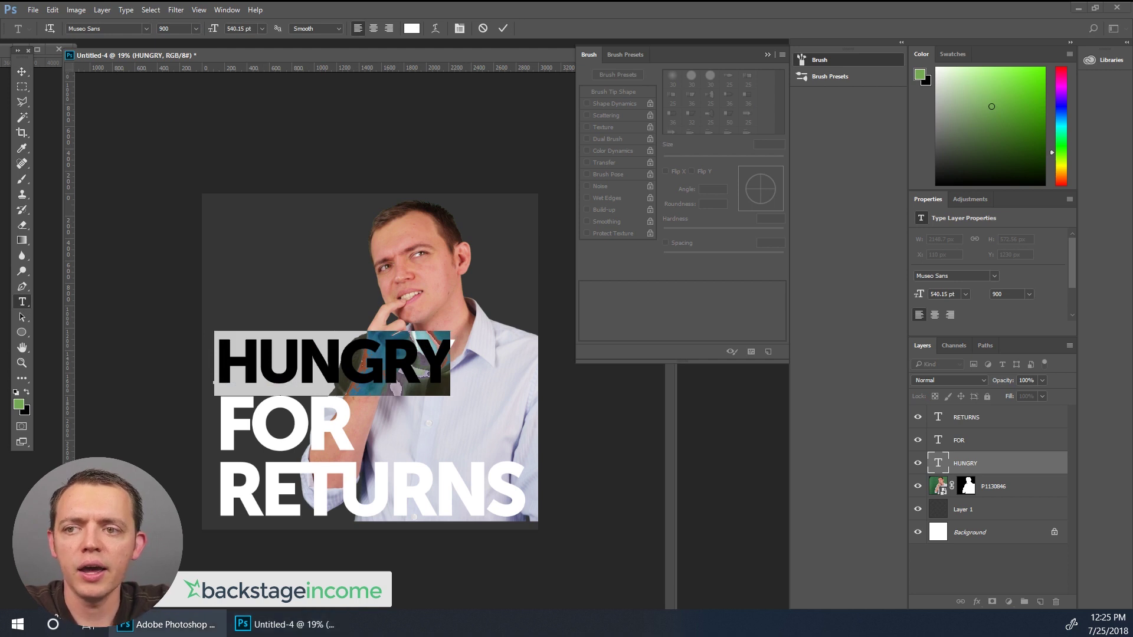
pyautogui.hotkey('ctrl', 't')
pyautogui.moveTo(536, 184); pyautogui.dragTo(179, 111)
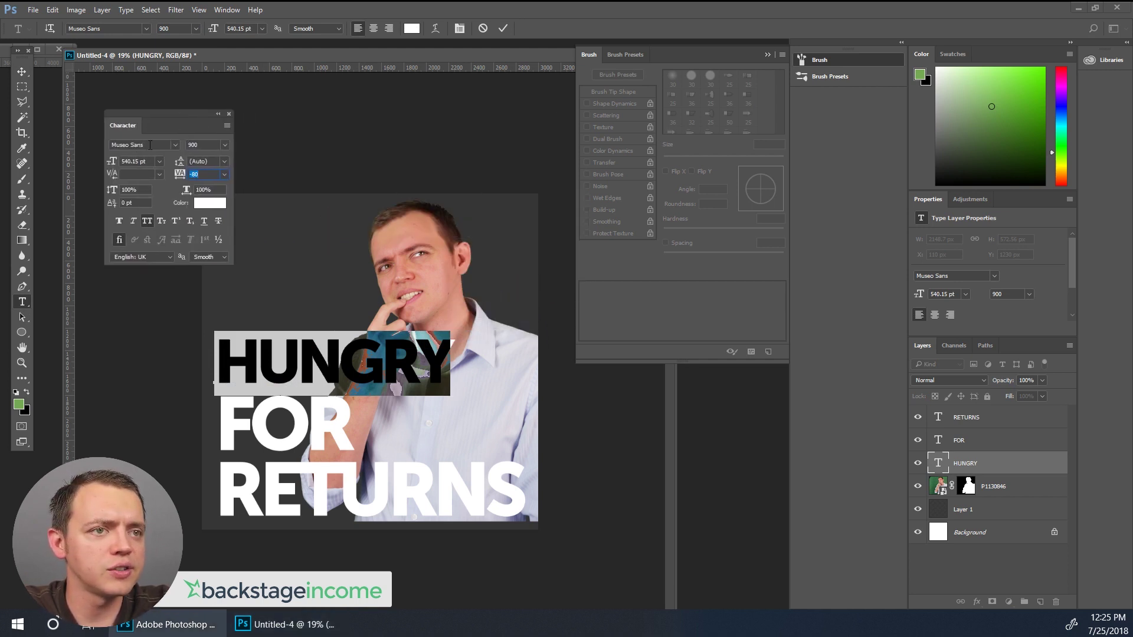
pyautogui.click(224, 145)
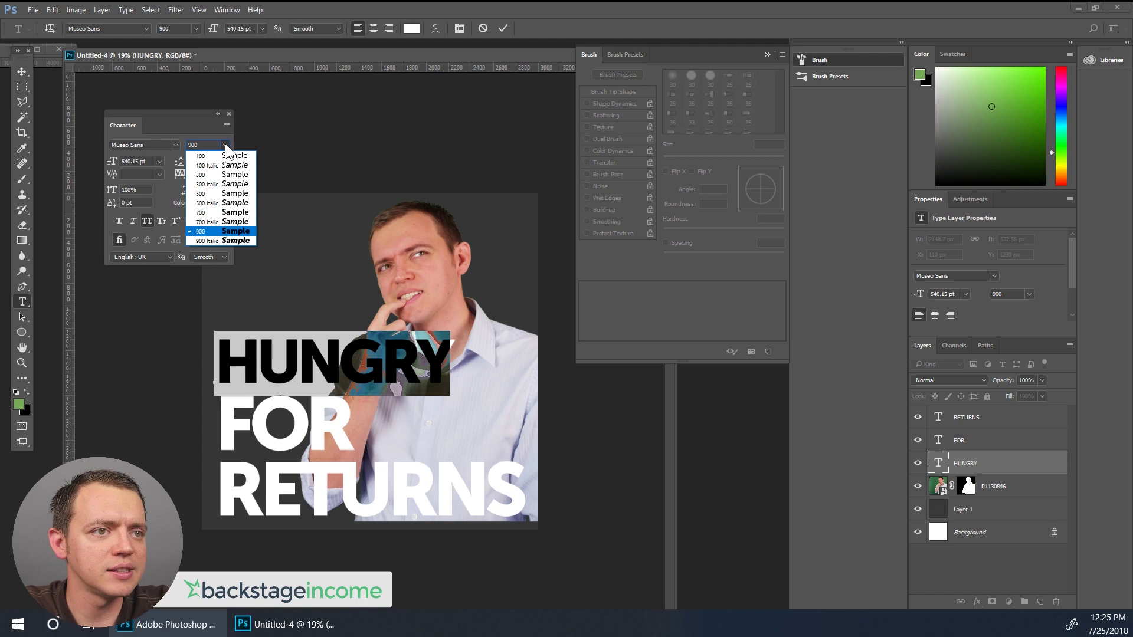
pyautogui.click(223, 204)
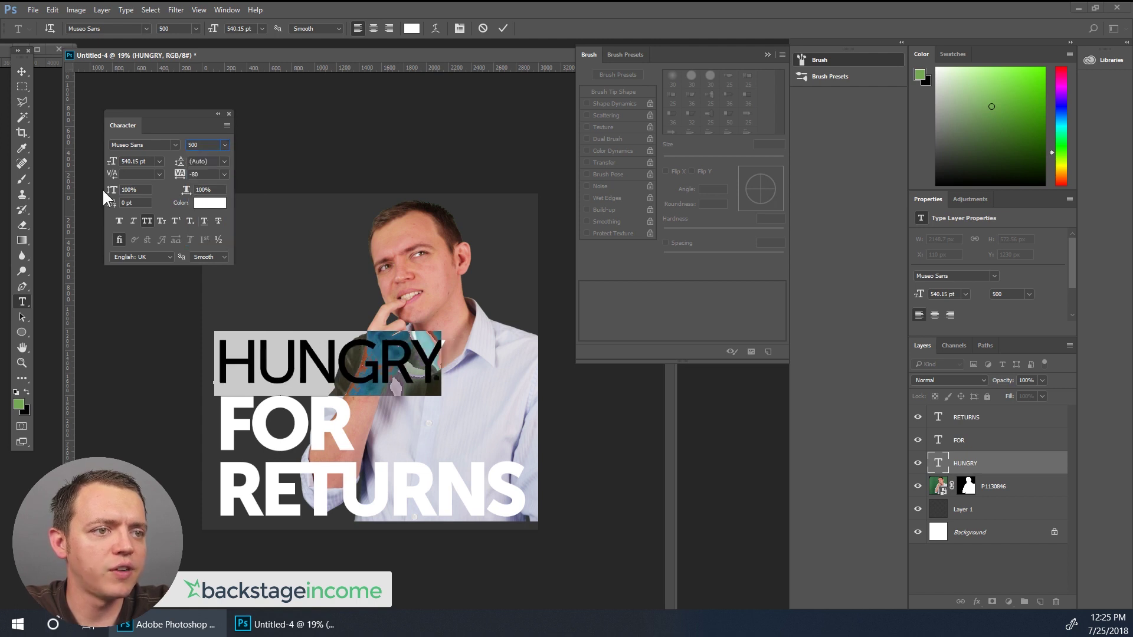
pyautogui.click(22, 72)
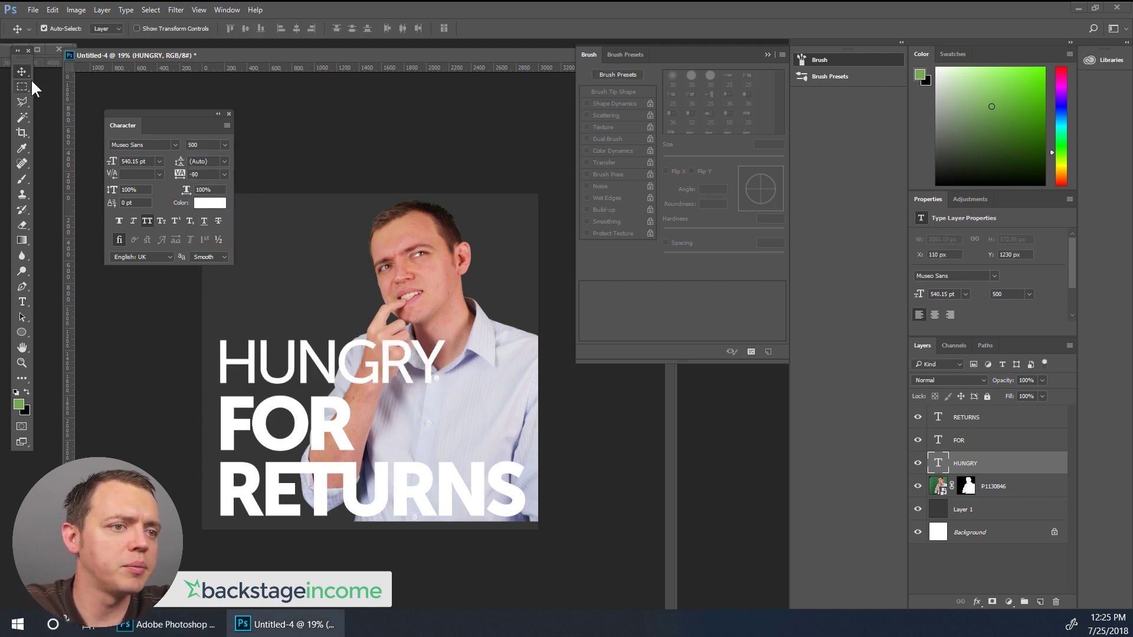
pyautogui.moveTo(428, 352); pyautogui.dragTo(428, 354)
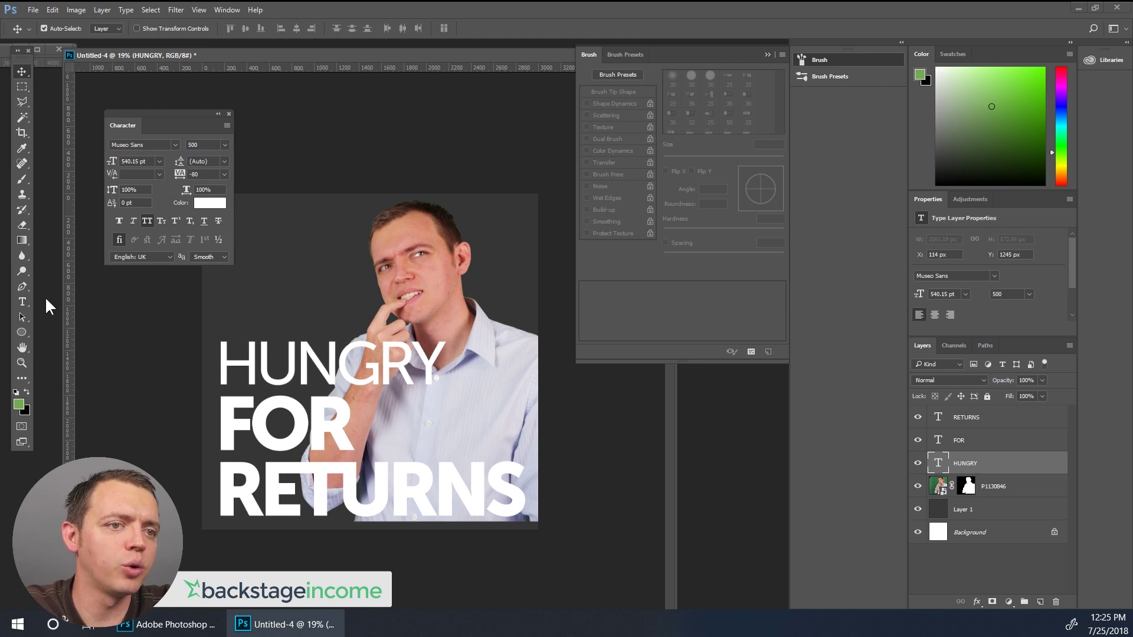
# Set FOR to Museo Sans 500 weight and shrink it to about 70%.
pyautogui.click(22, 301)
pyautogui.click(283, 439)
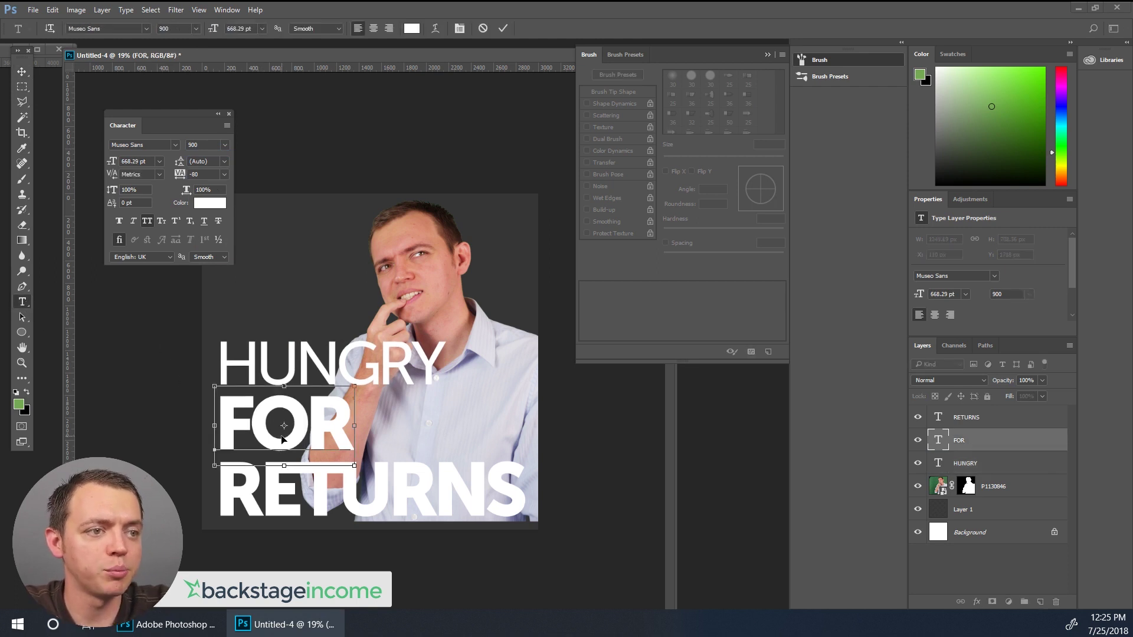
pyautogui.doubleClick(282, 436)
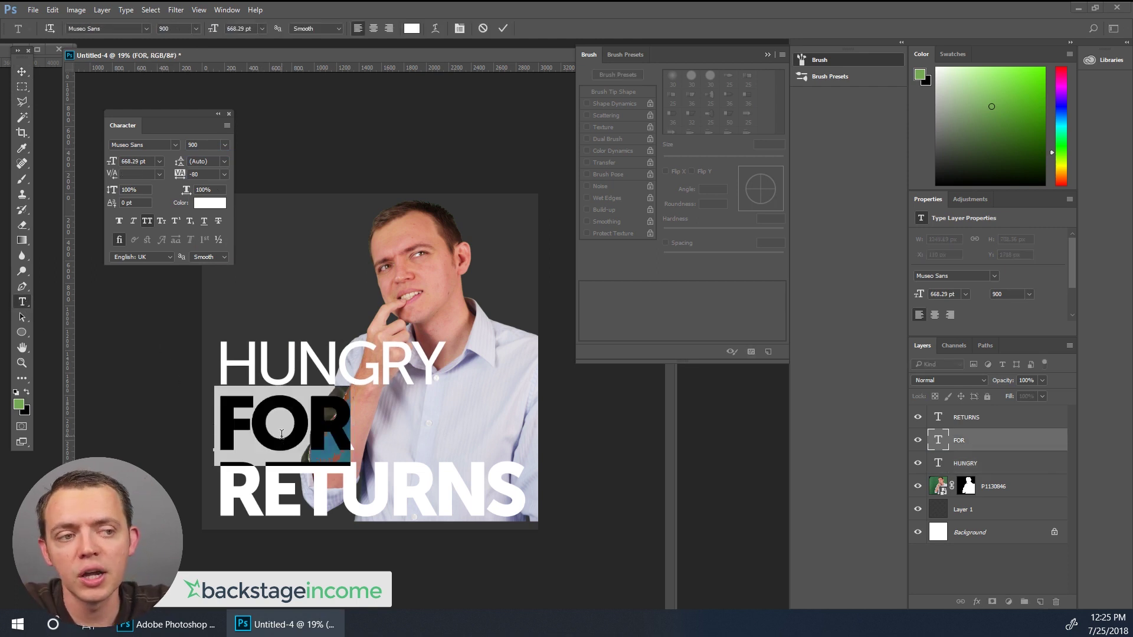
pyautogui.click(225, 144)
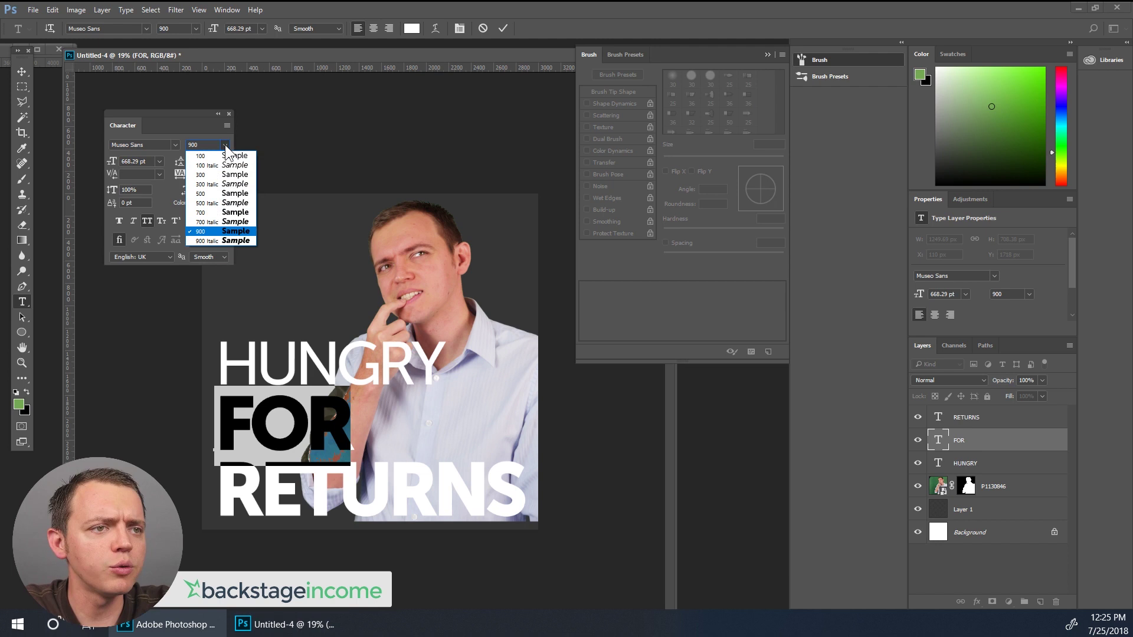
pyautogui.click(223, 195)
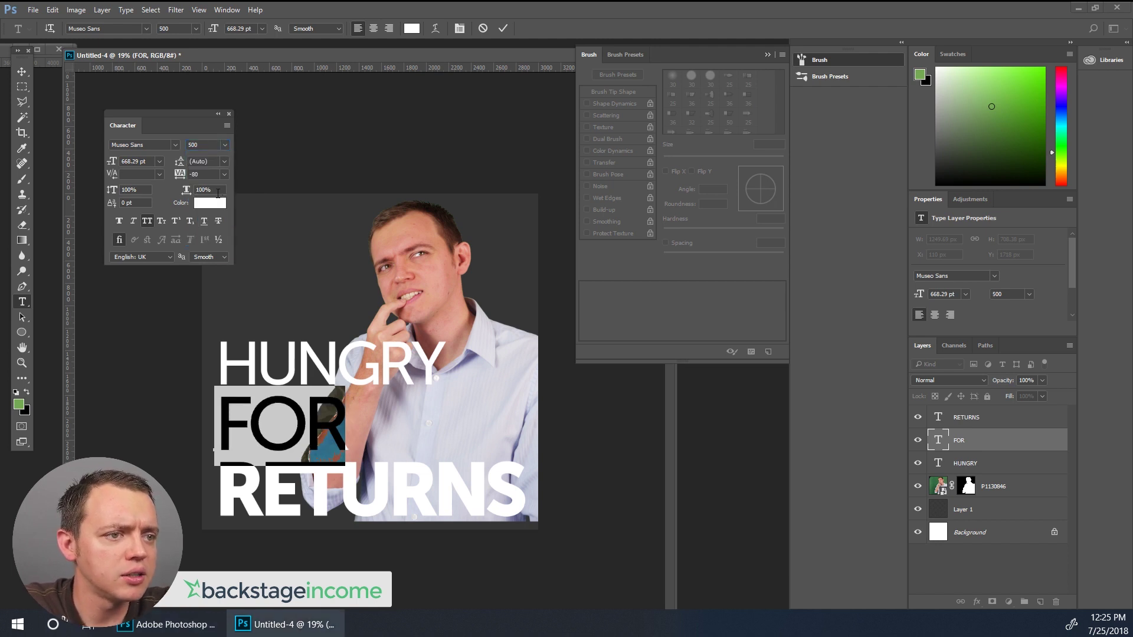
pyautogui.click(21, 72)
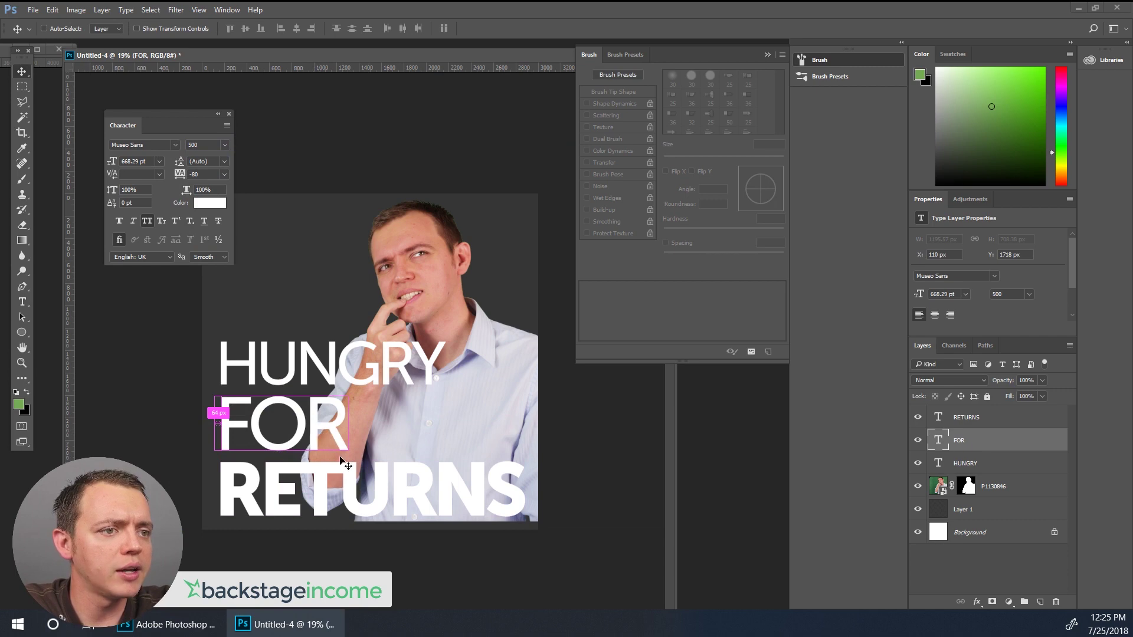
pyautogui.hotkey('ctrl', 't')
pyautogui.moveTo(341, 459); pyautogui.dragTo(307, 437)
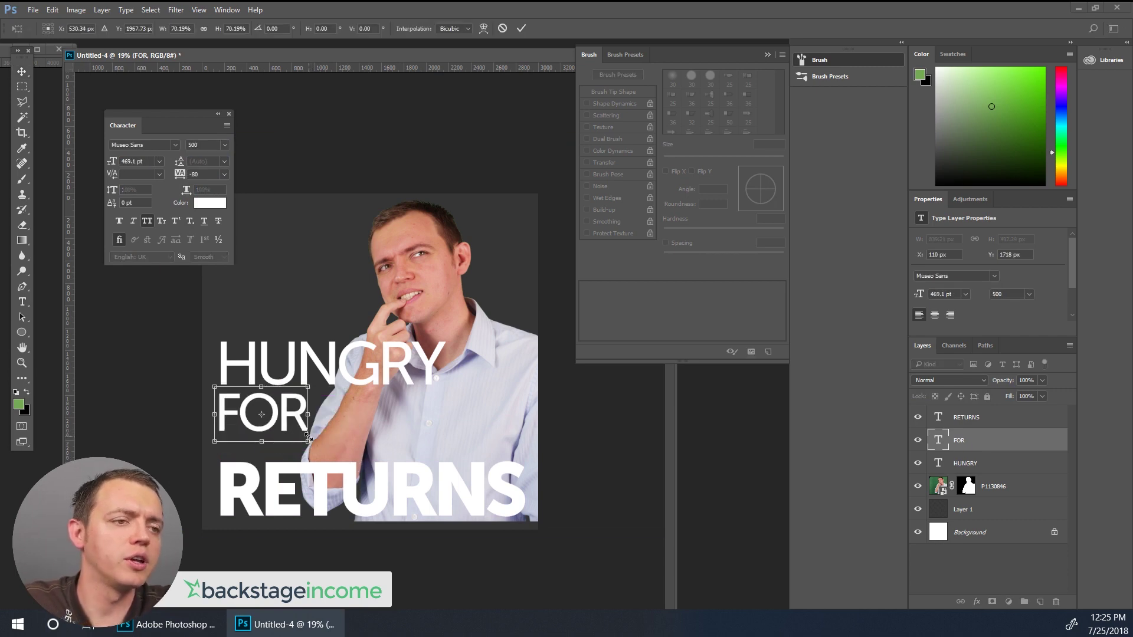
pyautogui.press('Return')
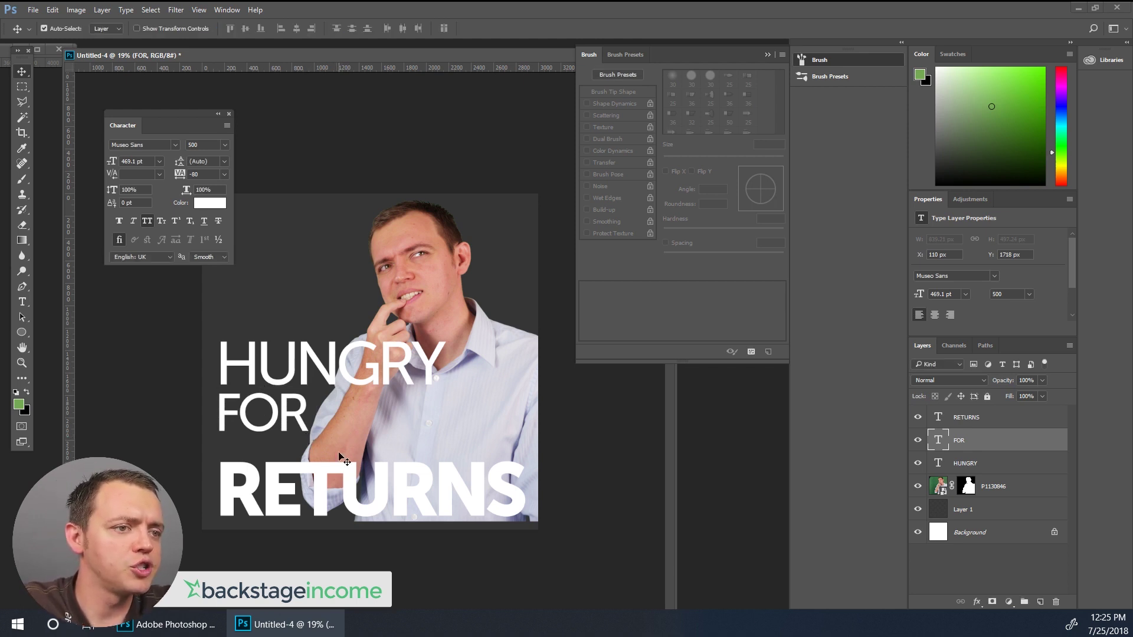
pyautogui.click(978, 422)
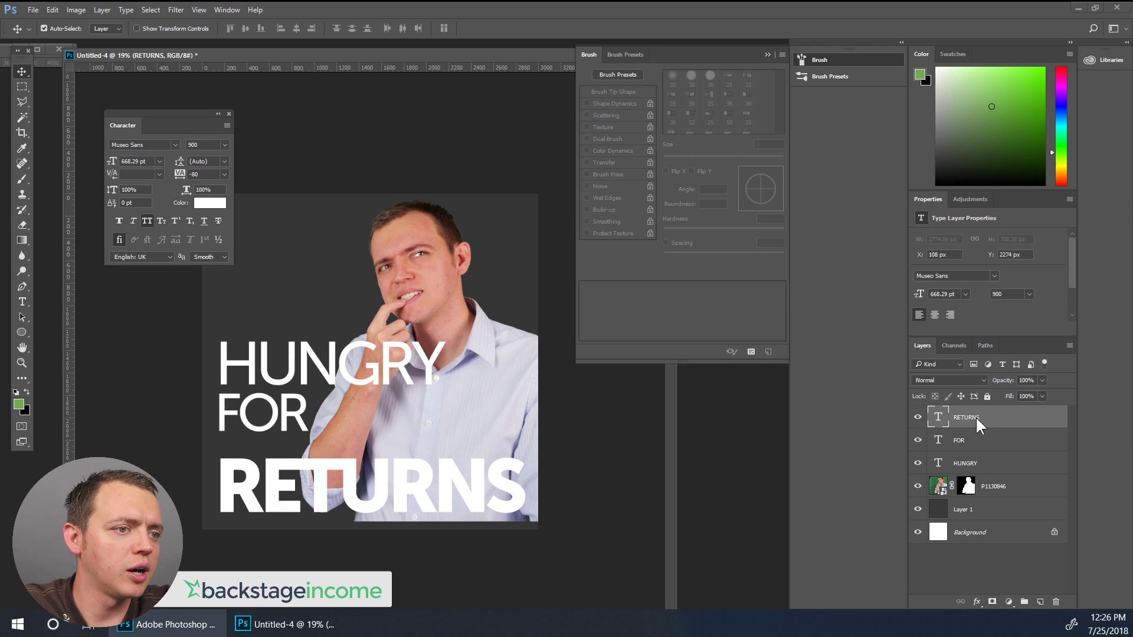
pyautogui.click(18, 303)
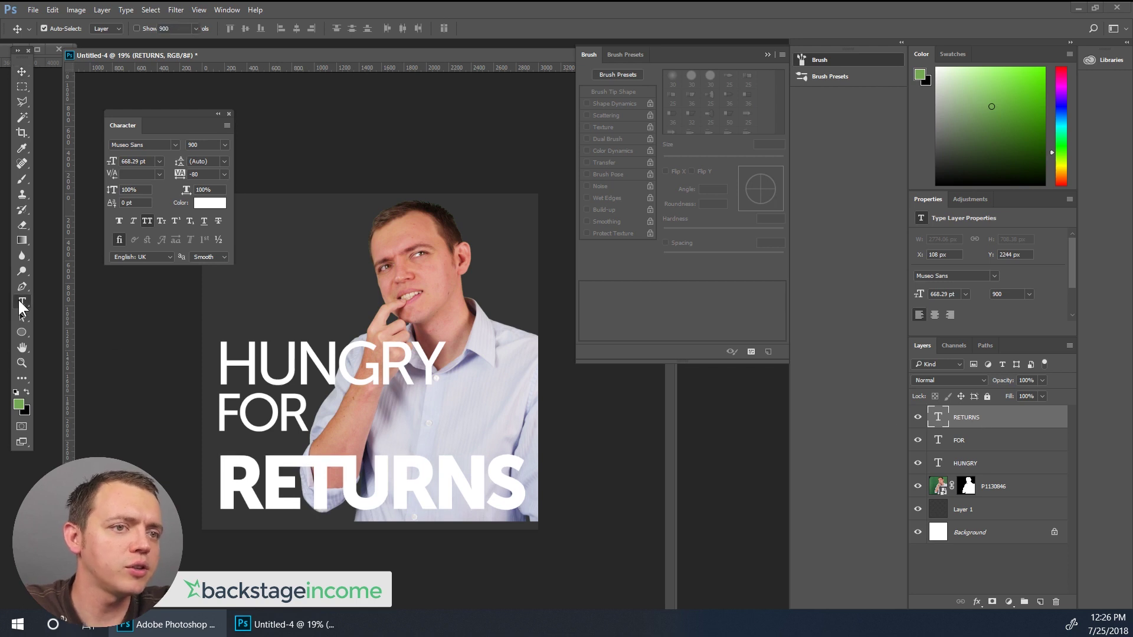
pyautogui.click(433, 491)
pyautogui.hotkey('ctrl', 'a')
pyautogui.write('PROFITS')
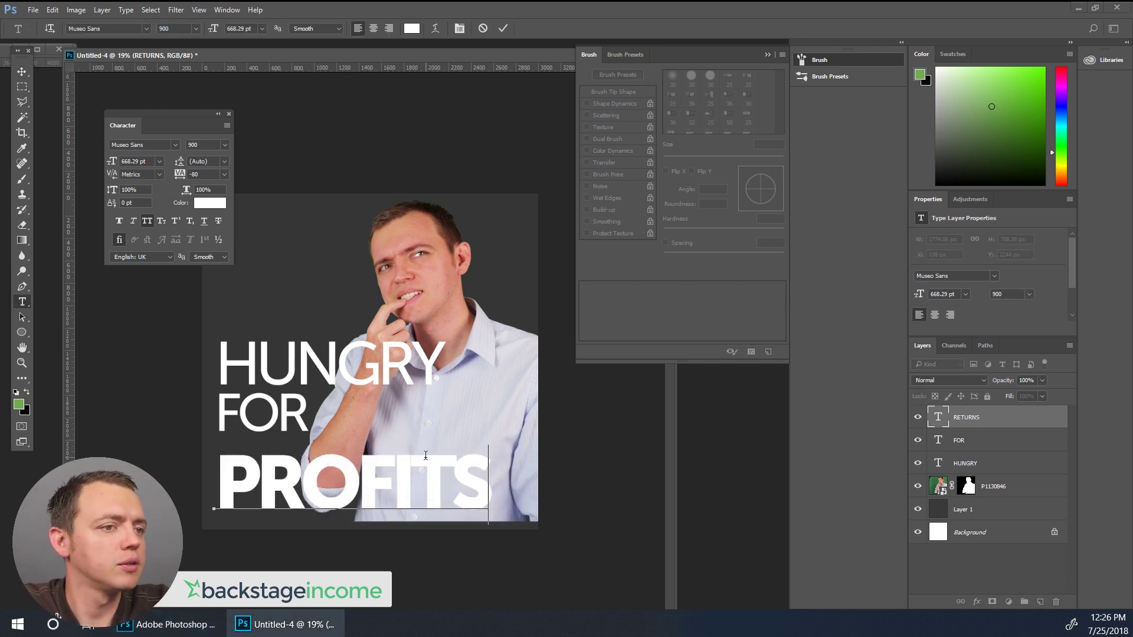
pyautogui.hotkey('ctrl', 'a')
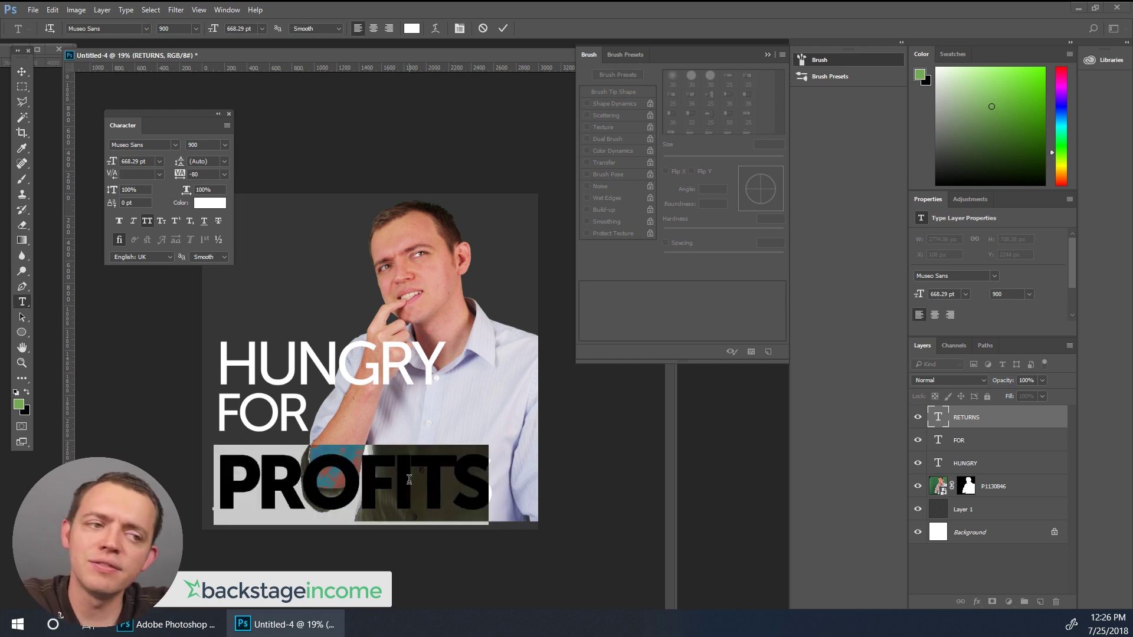
pyautogui.click(409, 479)
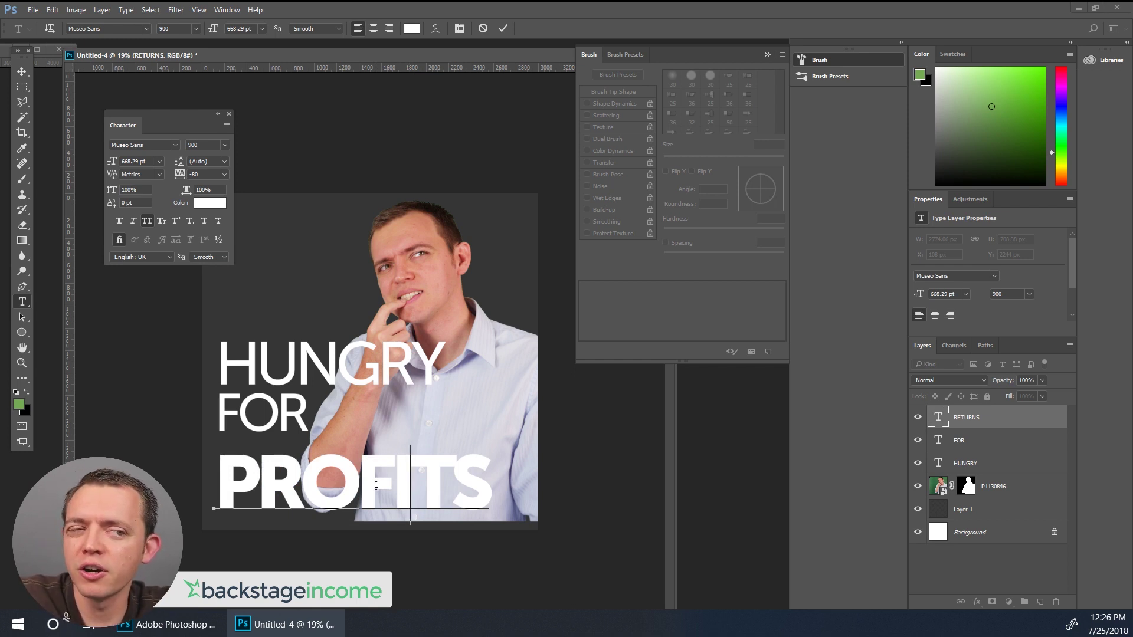
pyautogui.hotkey('ctrl', 'a')
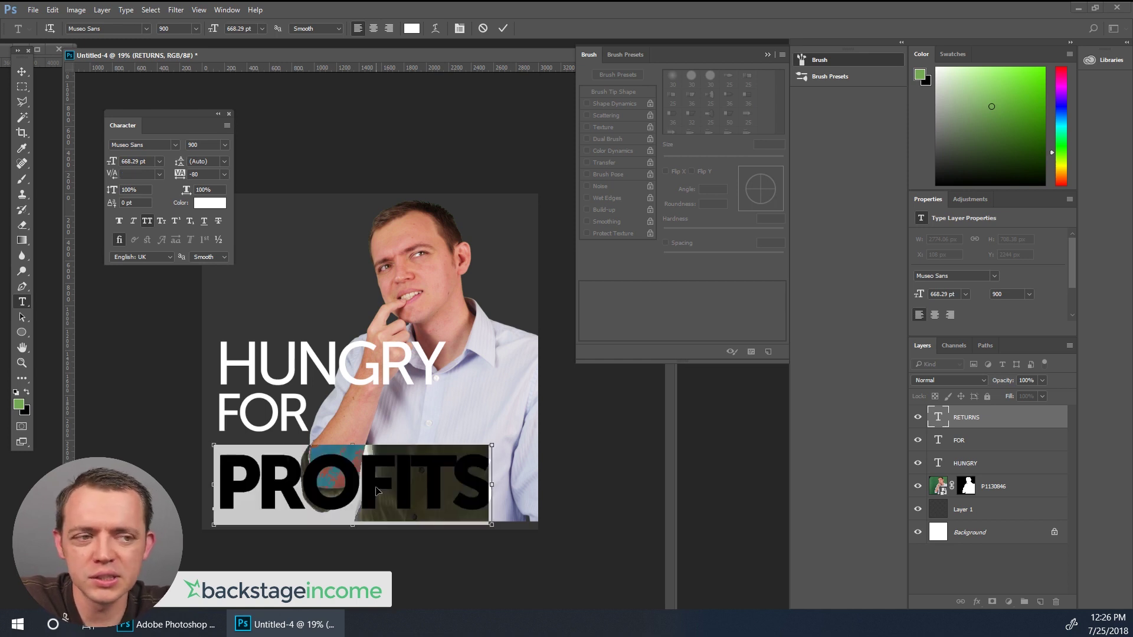
pyautogui.write('RETURNS')
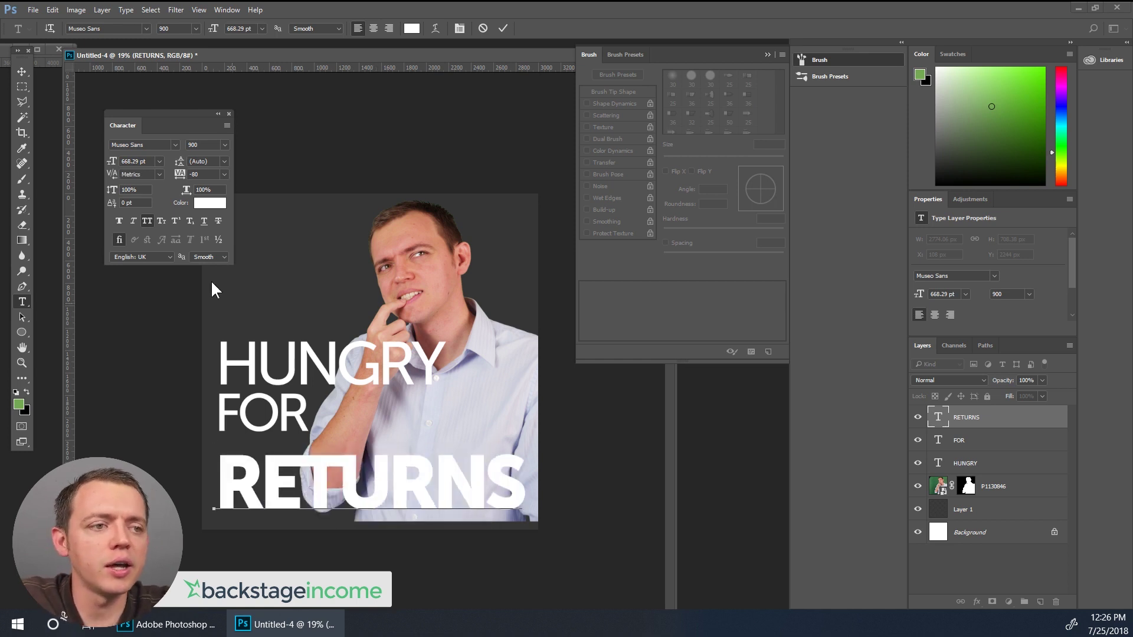
pyautogui.click(22, 72)
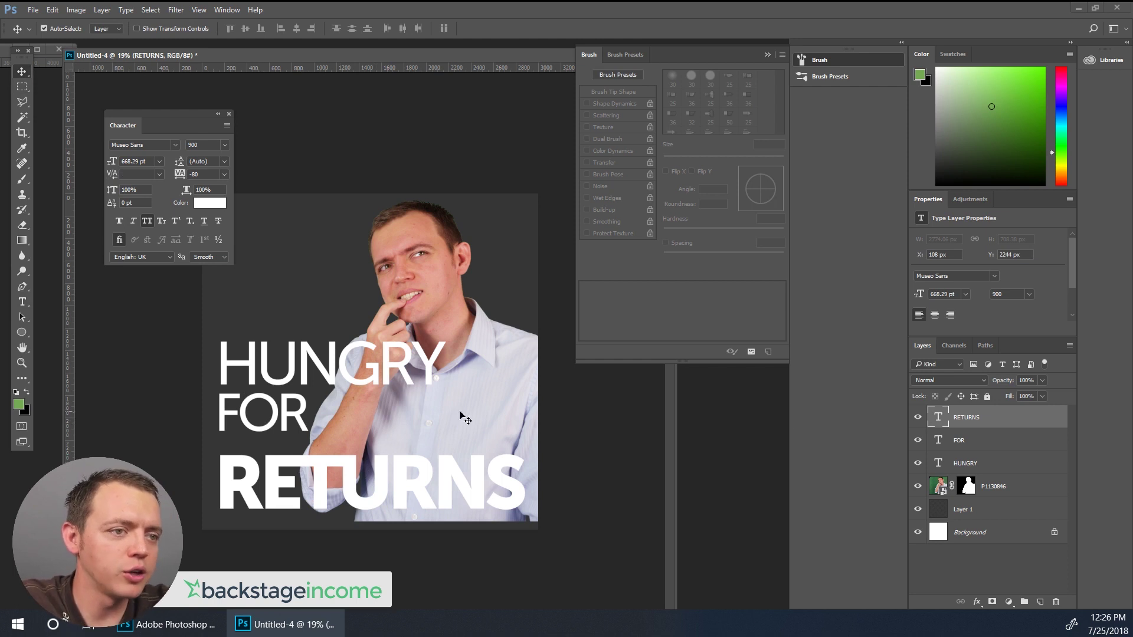
# Nudge the FOR text layer down to Y 1768 px, just above RETURNS.
pyautogui.click(961, 444)
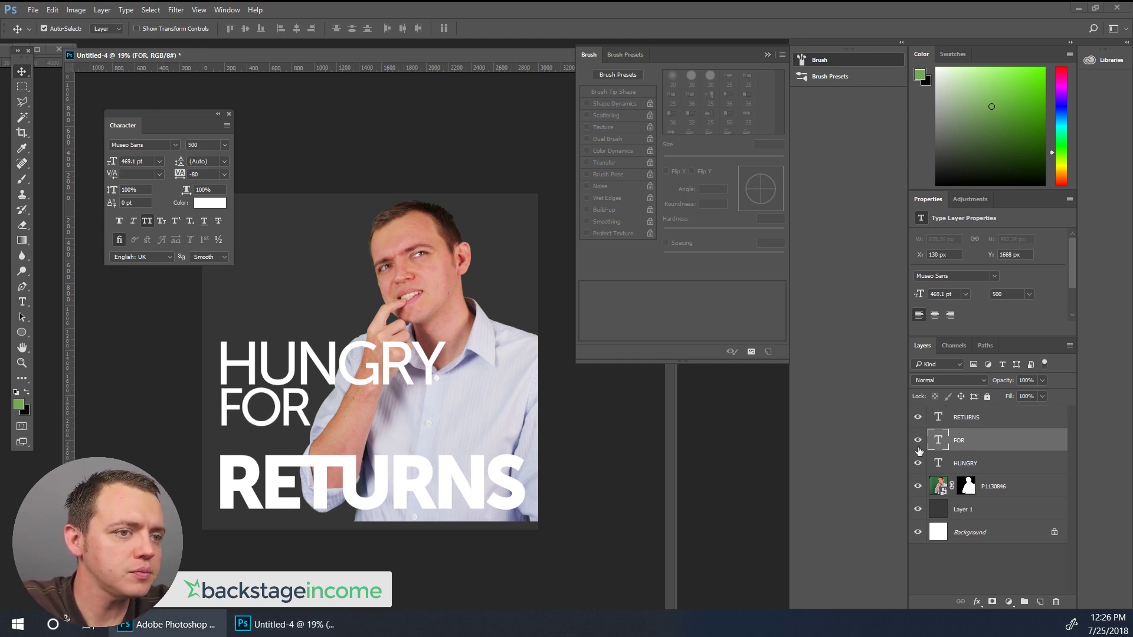
pyautogui.hotkey('shift', 'Up')
pyautogui.hotkey('shift', 'Up')
pyautogui.hotkey('shift', 'Up')
pyautogui.hotkey('shift', 'Left')
pyautogui.press('Left')
pyautogui.press('Left')
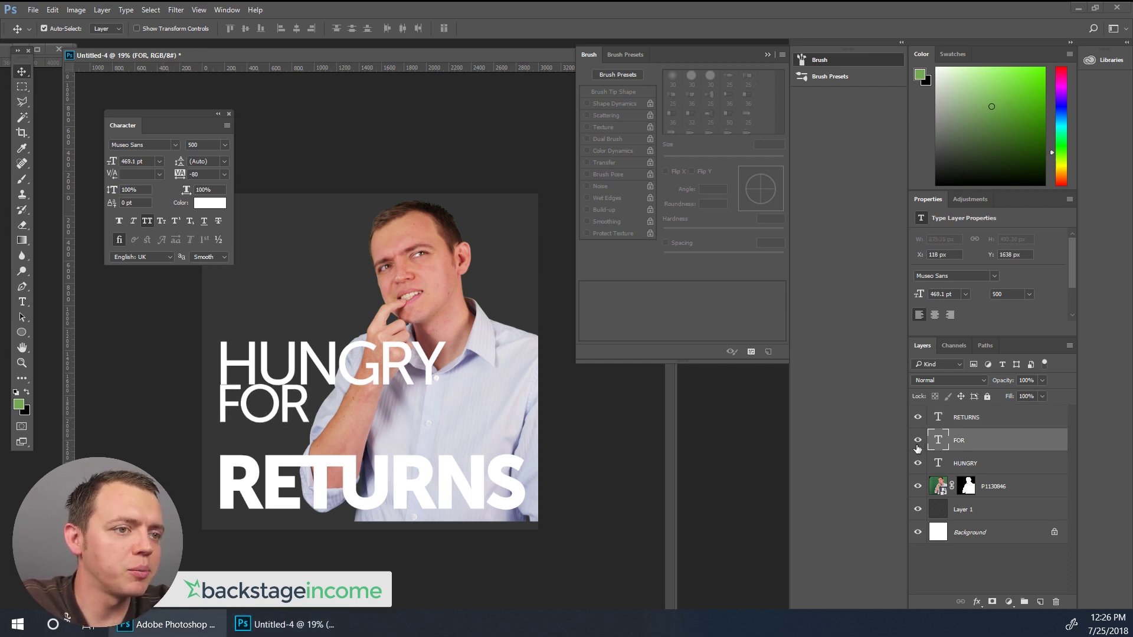
pyautogui.press('Right')
pyautogui.press('Right')
pyautogui.press('Right')
pyautogui.press('Right')
pyautogui.press('Right')
pyautogui.hotkey('shift', 'Down')
pyautogui.hotkey('shift', 'Down')
pyautogui.hotkey('shift', 'Down')
pyautogui.hotkey('shift', 'Down')
pyautogui.hotkey('shift', 'Down')
pyautogui.hotkey('shift', 'Down')
pyautogui.hotkey('shift', 'Down')
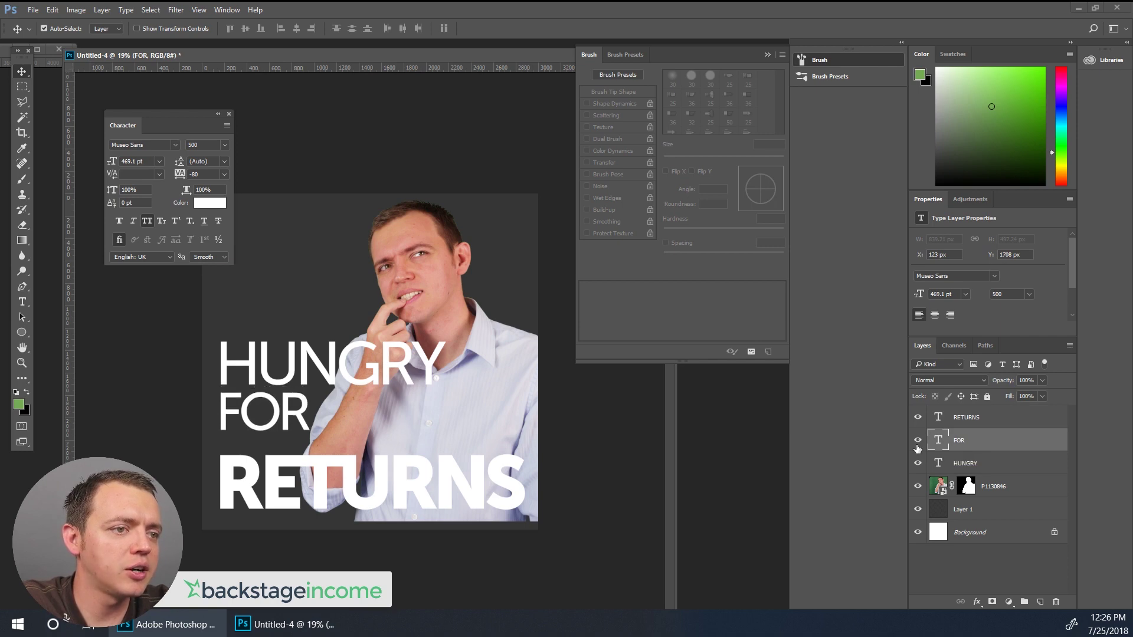
pyautogui.hotkey('shift', 'Down')
pyautogui.hotkey('shift', 'Down')
pyautogui.hotkey('shift', 'Down')
pyautogui.hotkey('shift', 'Down')
pyautogui.hotkey('shift', 'Down')
pyautogui.hotkey('shift', 'Down')
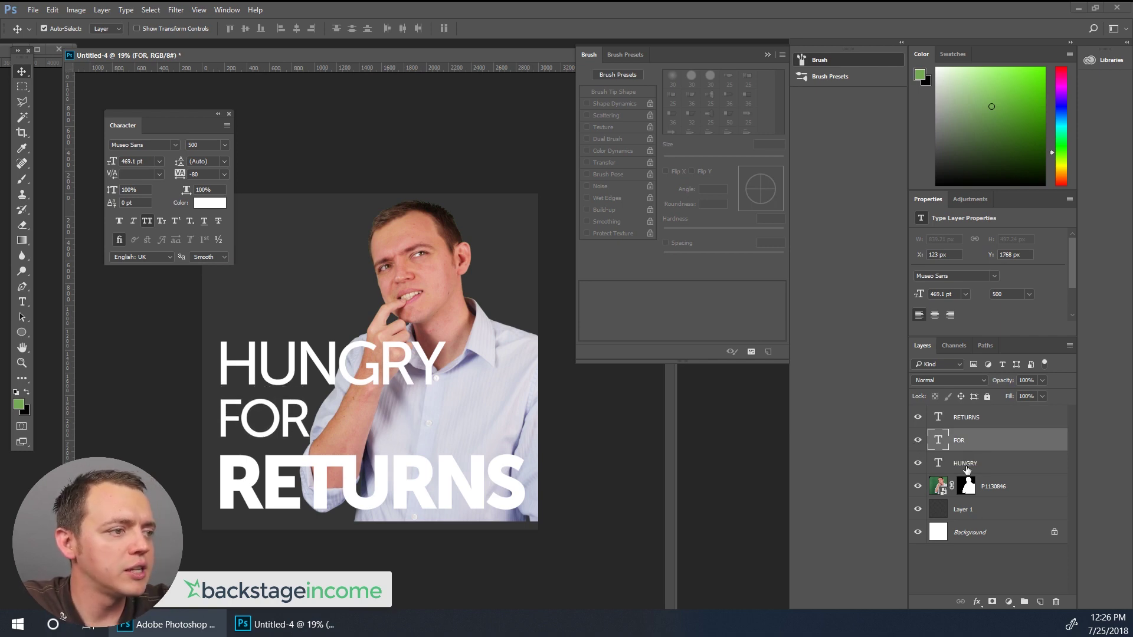
# Add a new layer below HUNGRY and paint a green band around the RETURNS line.
pyautogui.click(1040, 602)
pyautogui.moveTo(963, 441); pyautogui.dragTo(966, 492)
pyautogui.click(22, 87)
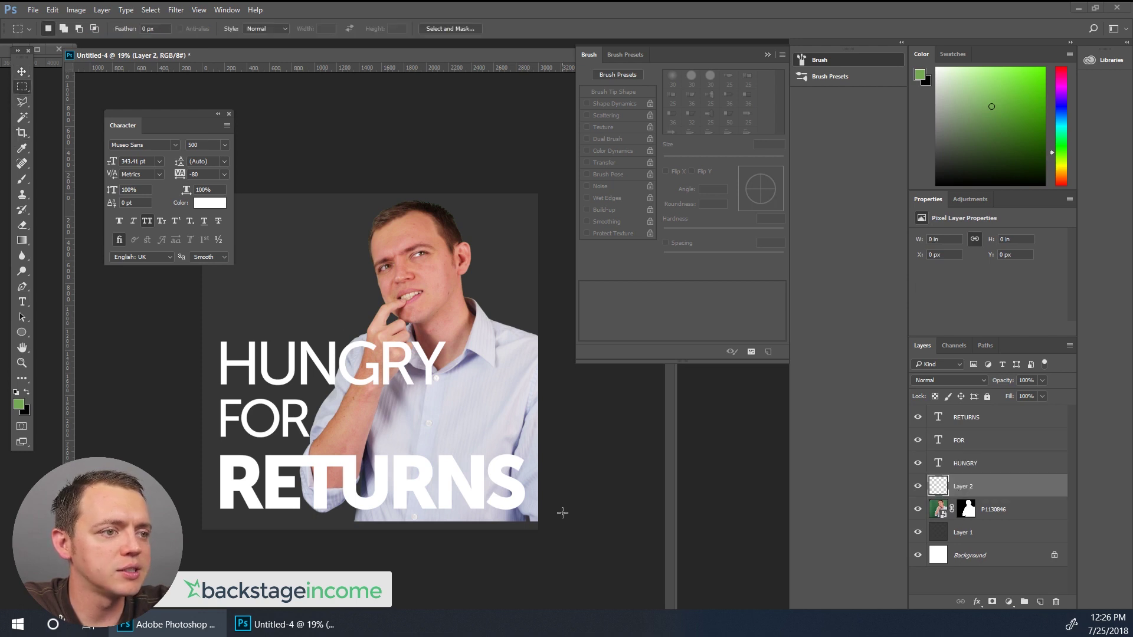
pyautogui.moveTo(560, 533); pyautogui.dragTo(171, 443)
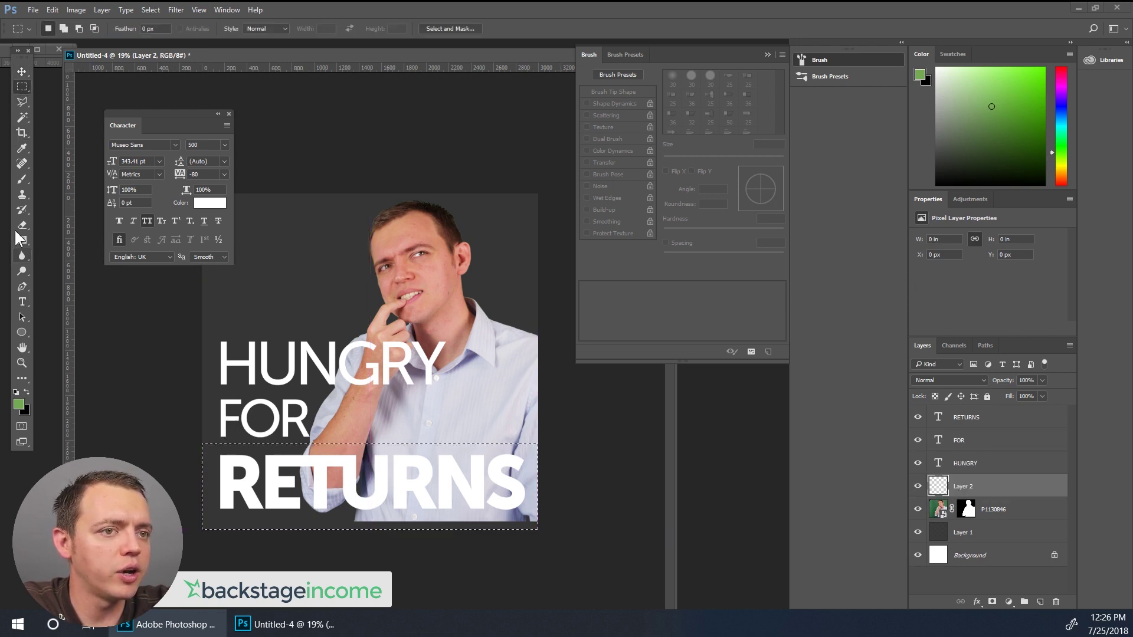
pyautogui.click(22, 179)
pyautogui.moveTo(152, 417); pyautogui.dragTo(789, 476)
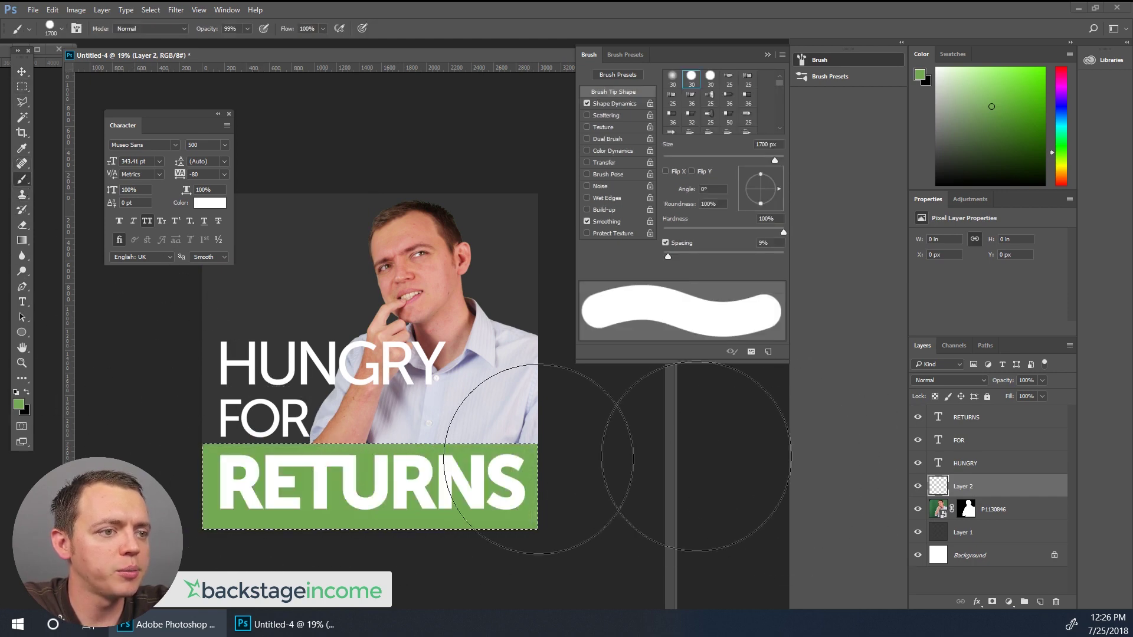
# Free Transform the green band's edges so it fits snugly around RETURNS.
pyautogui.hotkey('ctrl', 't')
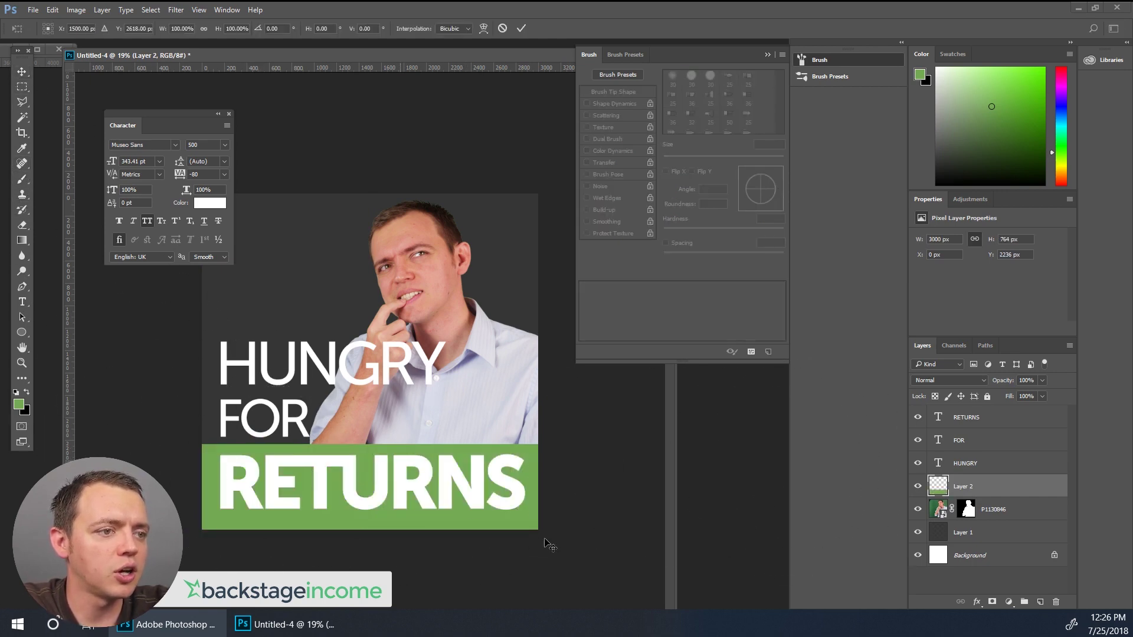
pyautogui.moveTo(538, 530); pyautogui.dragTo(524, 526)
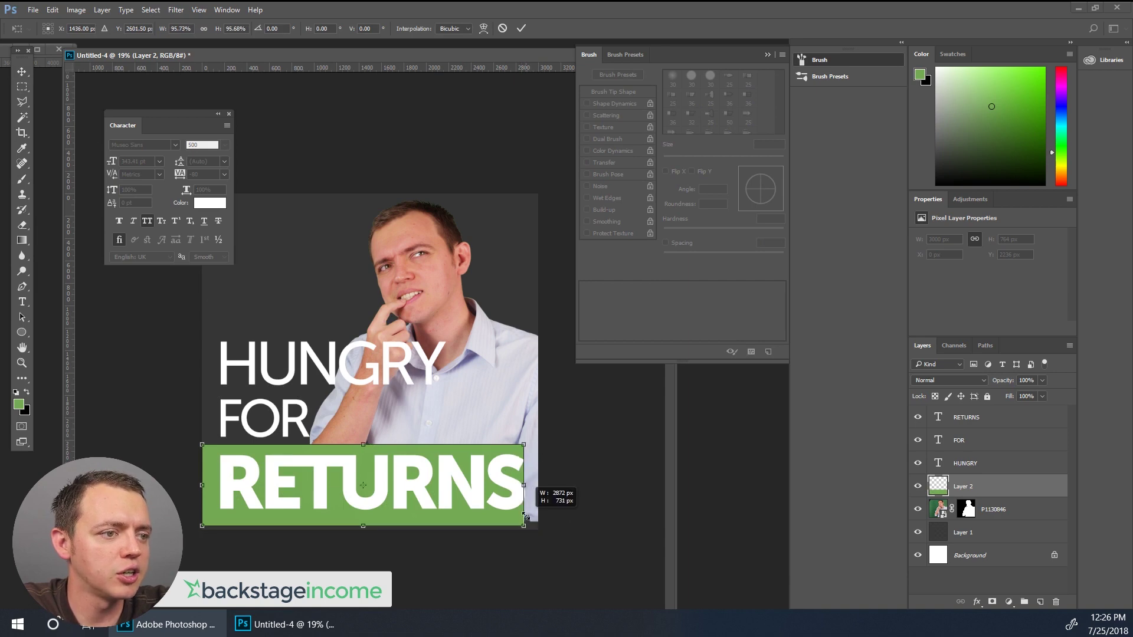
pyautogui.moveTo(206, 522); pyautogui.dragTo(220, 521)
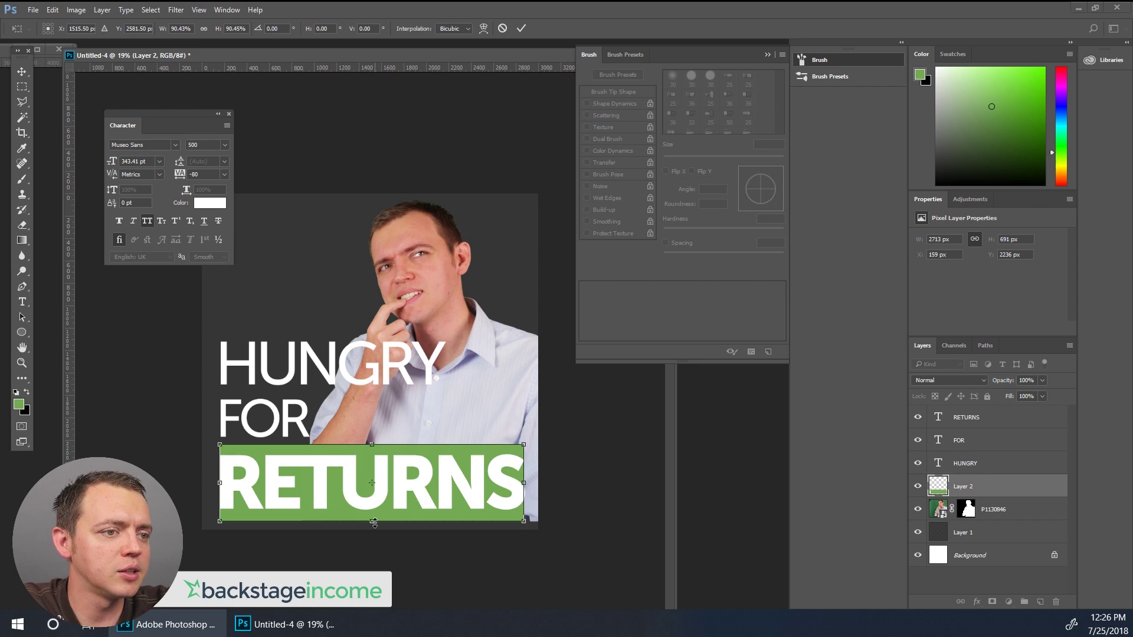
pyautogui.moveTo(374, 523); pyautogui.dragTo(372, 513)
pyautogui.moveTo(374, 447); pyautogui.dragTo(374, 455)
pyautogui.press('Return')
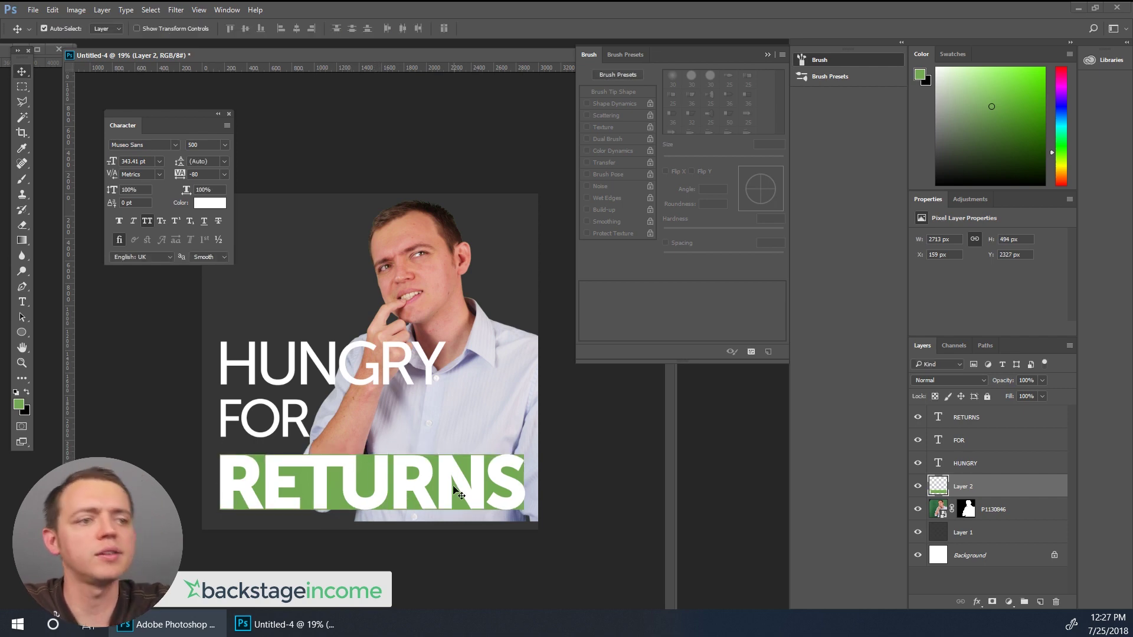
pyautogui.hotkey('ctrl', 't')
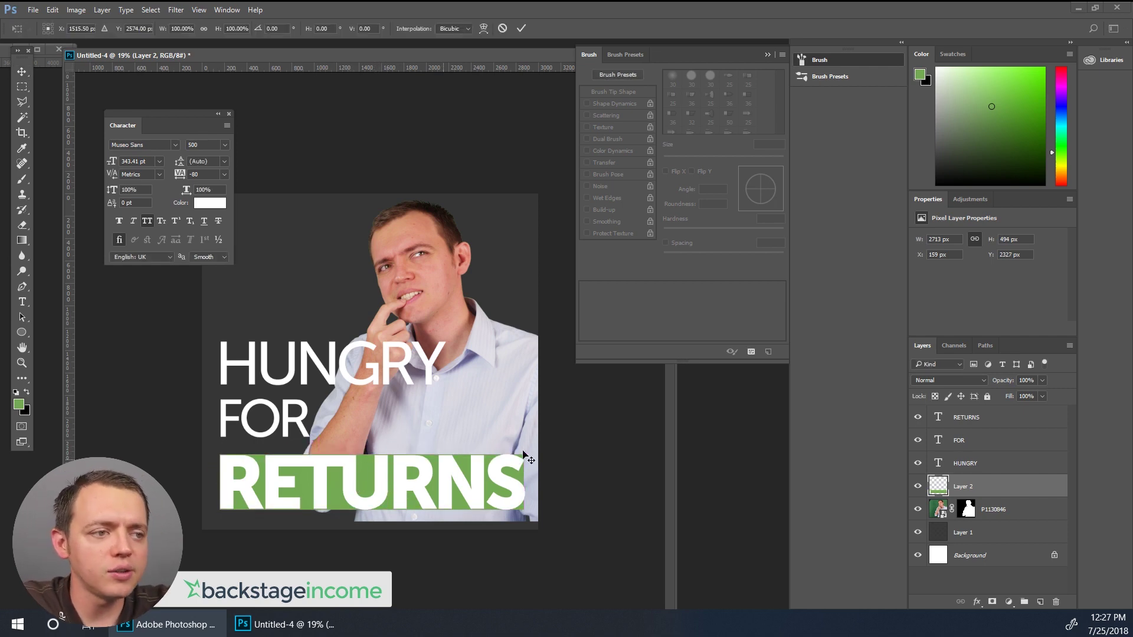
pyautogui.moveTo(521, 458); pyautogui.dragTo(533, 452)
pyautogui.moveTo(373, 454); pyautogui.dragTo(374, 451)
pyautogui.moveTo(371, 511); pyautogui.dragTo(378, 517)
pyautogui.press('Return')
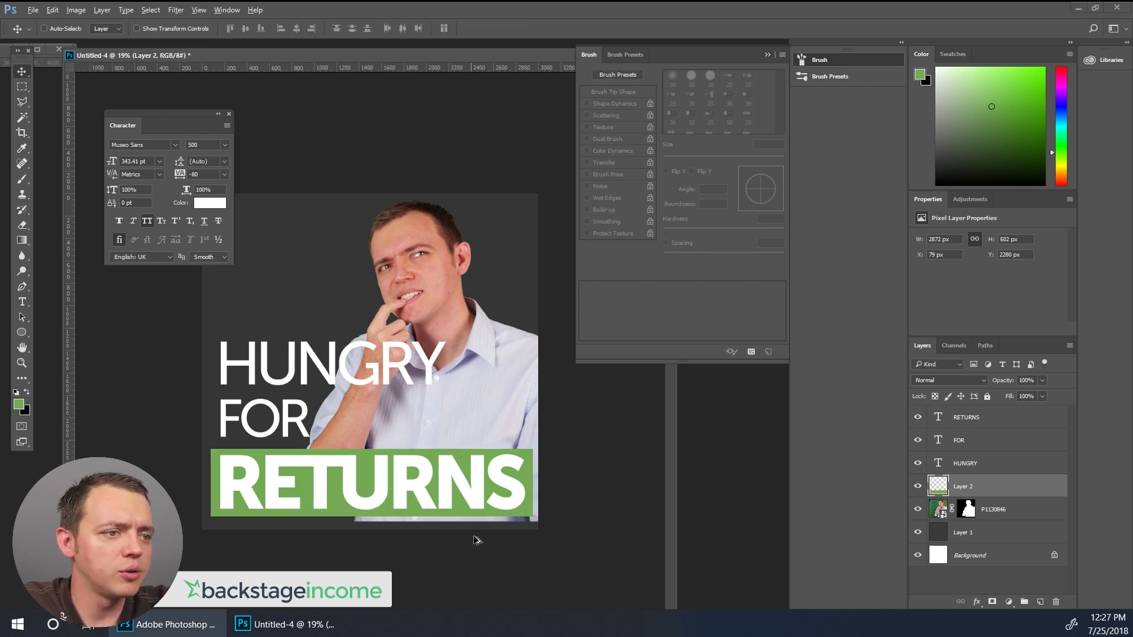
# Scale the whole title block, text and green band, down to about 97%.
pyautogui.keyDown('shift'); pyautogui.click(968, 418); pyautogui.keyUp('shift')
pyautogui.hotkey('ctrl', 't')
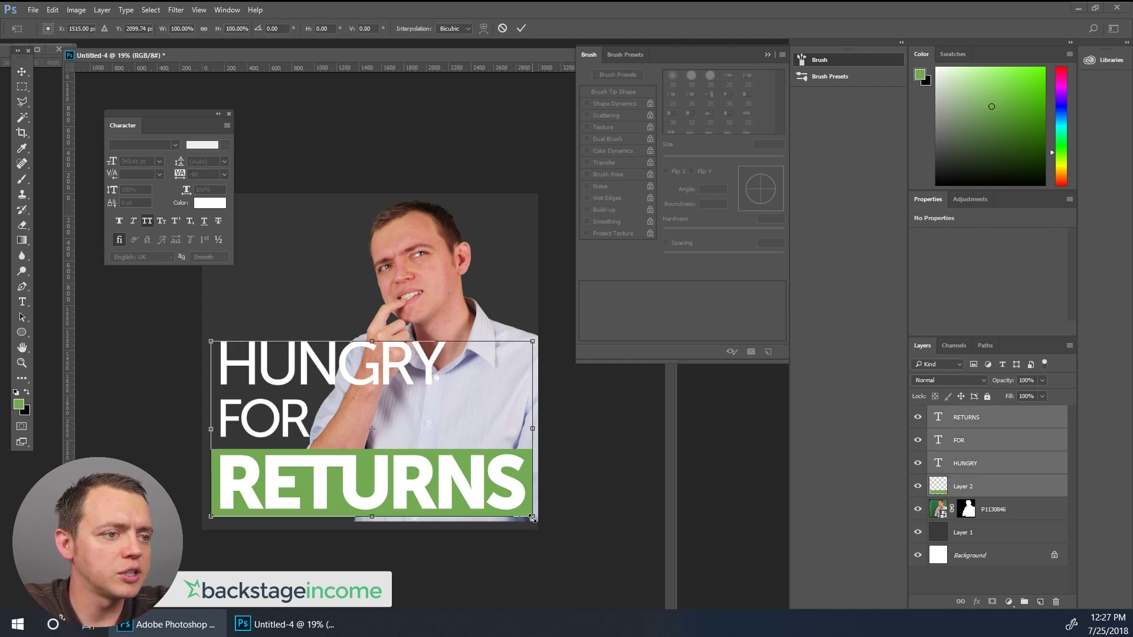
pyautogui.moveTo(532, 518); pyautogui.dragTo(522, 512)
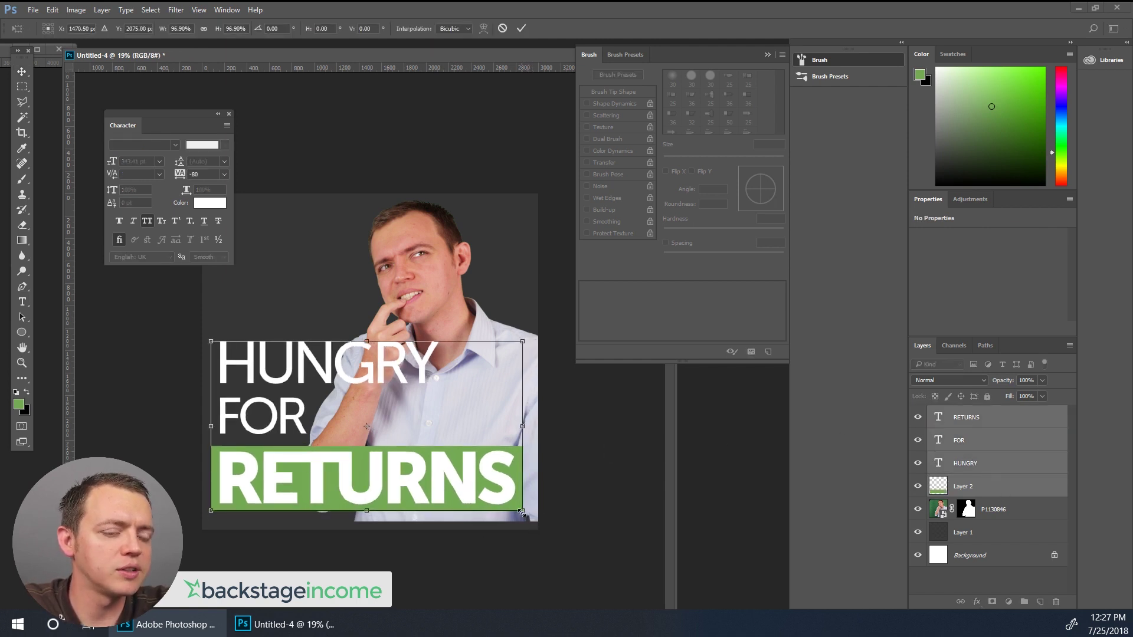
pyautogui.press('Return')
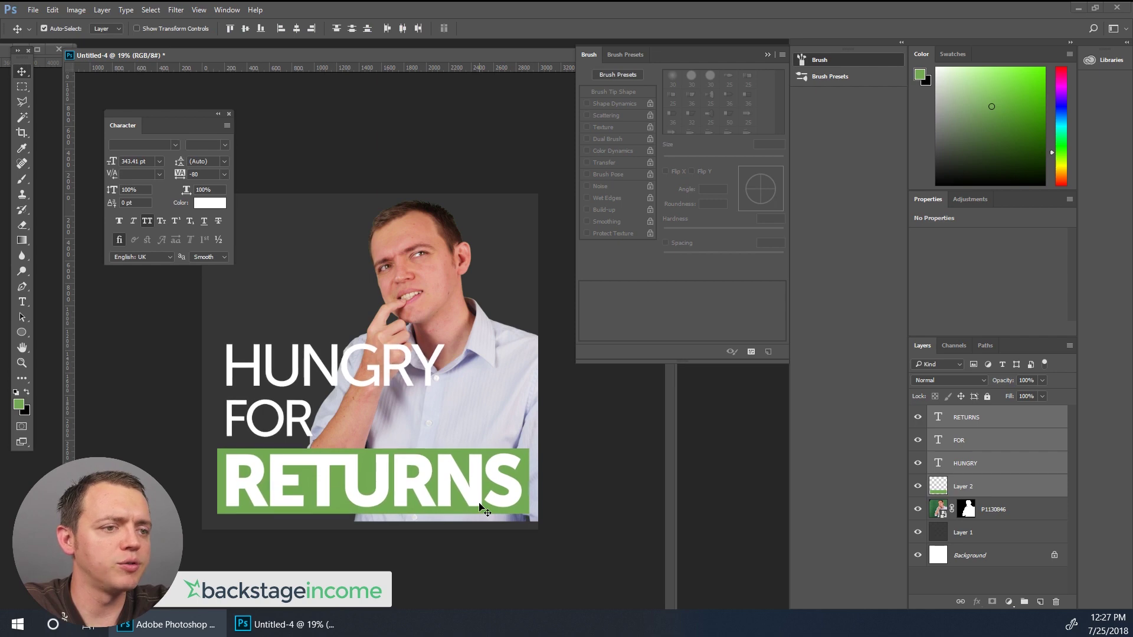
# Make the green Layer 2 band taller at the top and shift it down slightly.
pyautogui.click(959, 492)
pyautogui.hotkey('ctrl', 't')
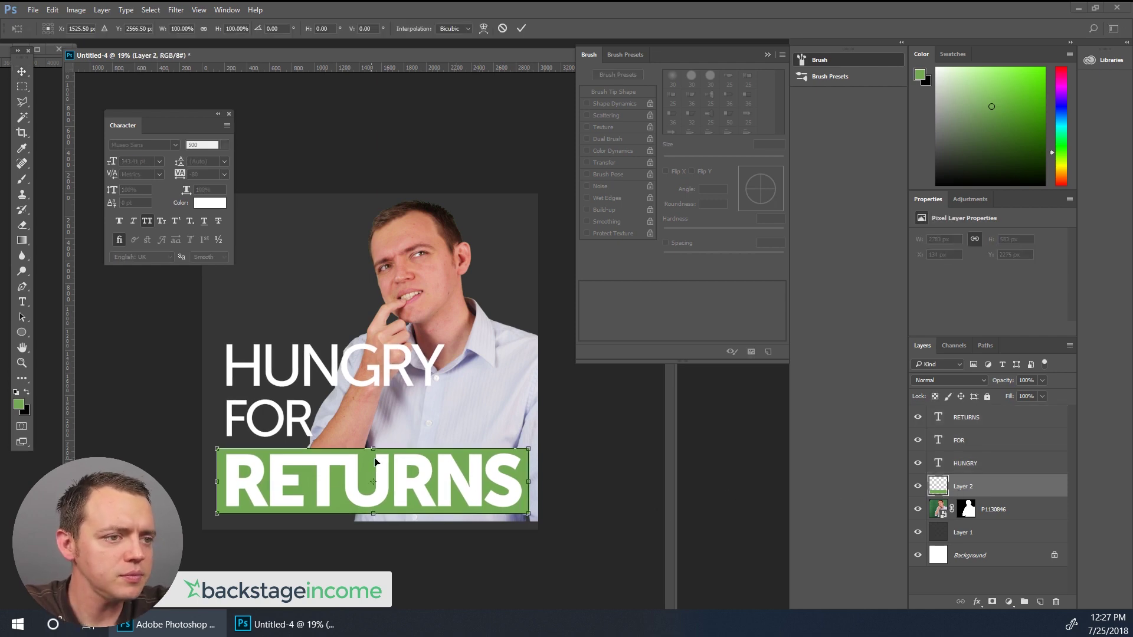
pyautogui.scroll(2, 384, 501)
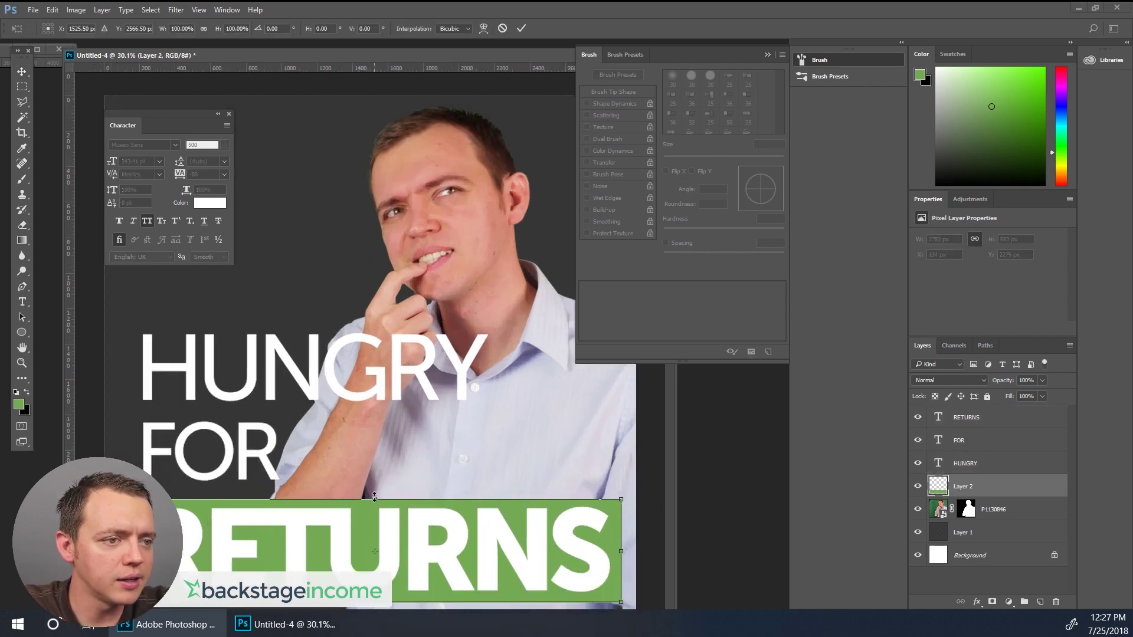
pyautogui.moveTo(375, 495); pyautogui.dragTo(374, 491)
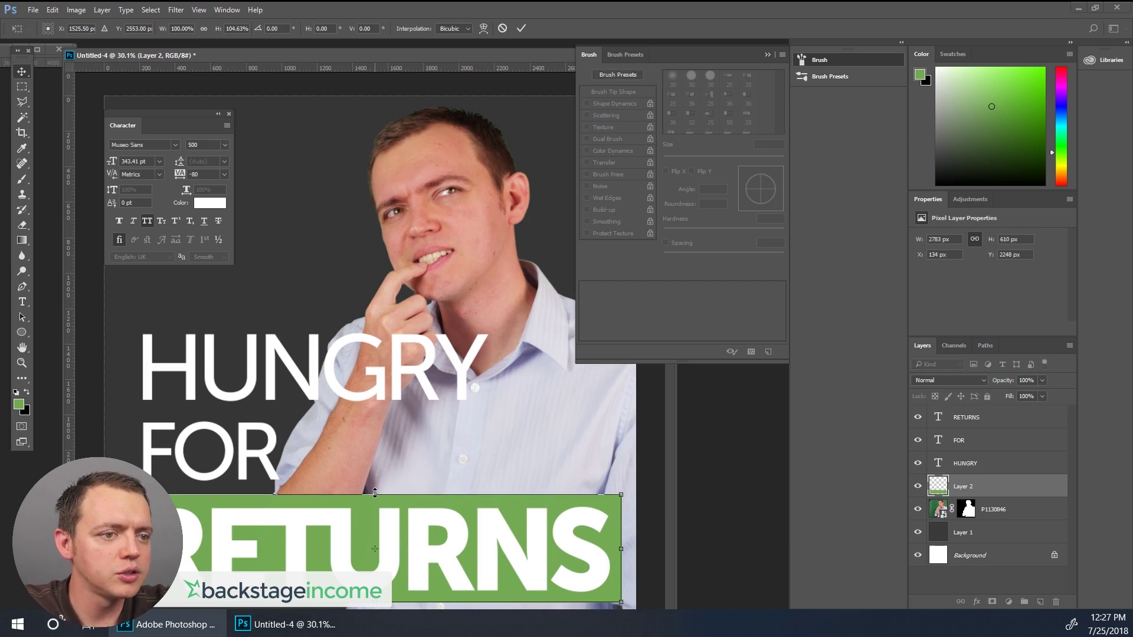
pyautogui.press('Return')
pyautogui.scroll(-2, 374, 490)
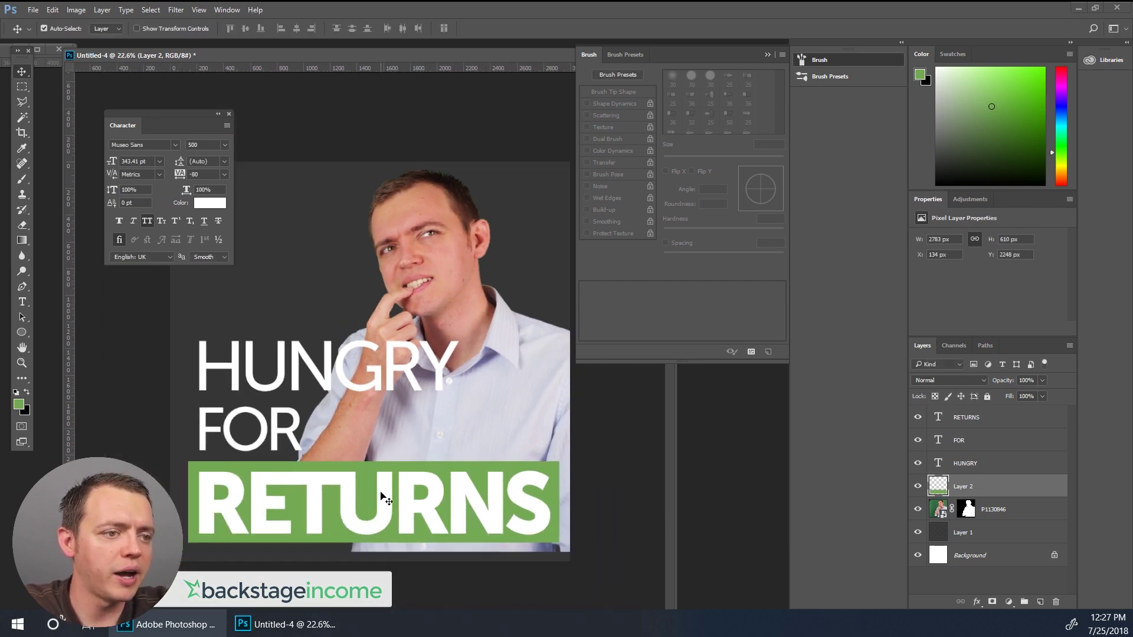
pyautogui.moveTo(380, 490); pyautogui.dragTo(381, 492)
# Duplicate the green box, move the copy up behind FOR and shrink it to fit that word.
pyautogui.press('Up')
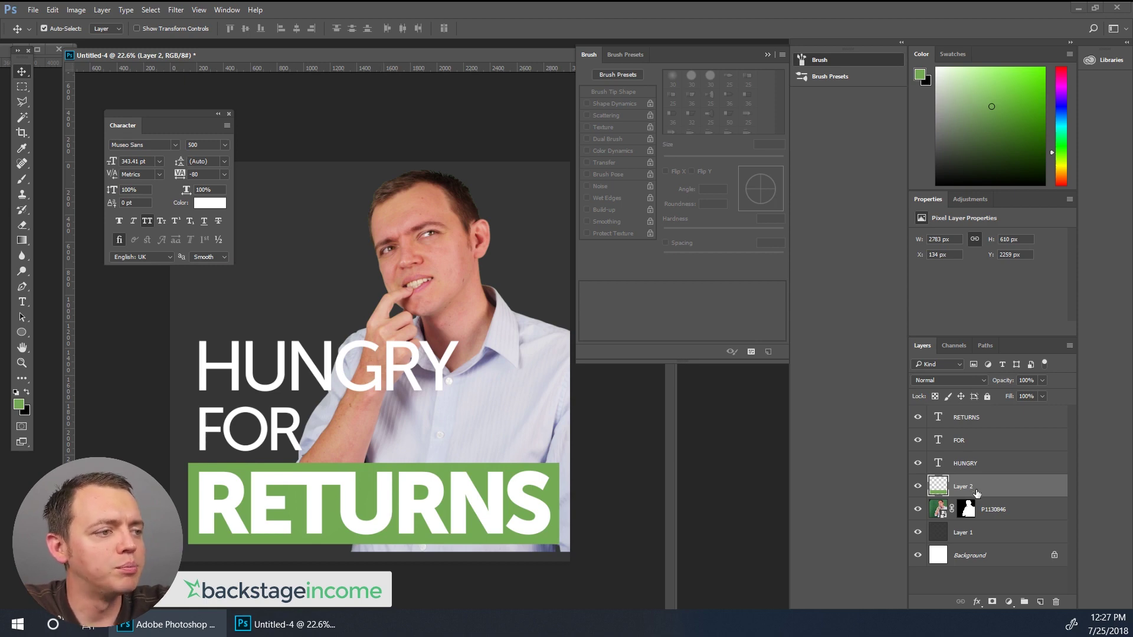
pyautogui.moveTo(976, 494); pyautogui.dragTo(1040, 600)
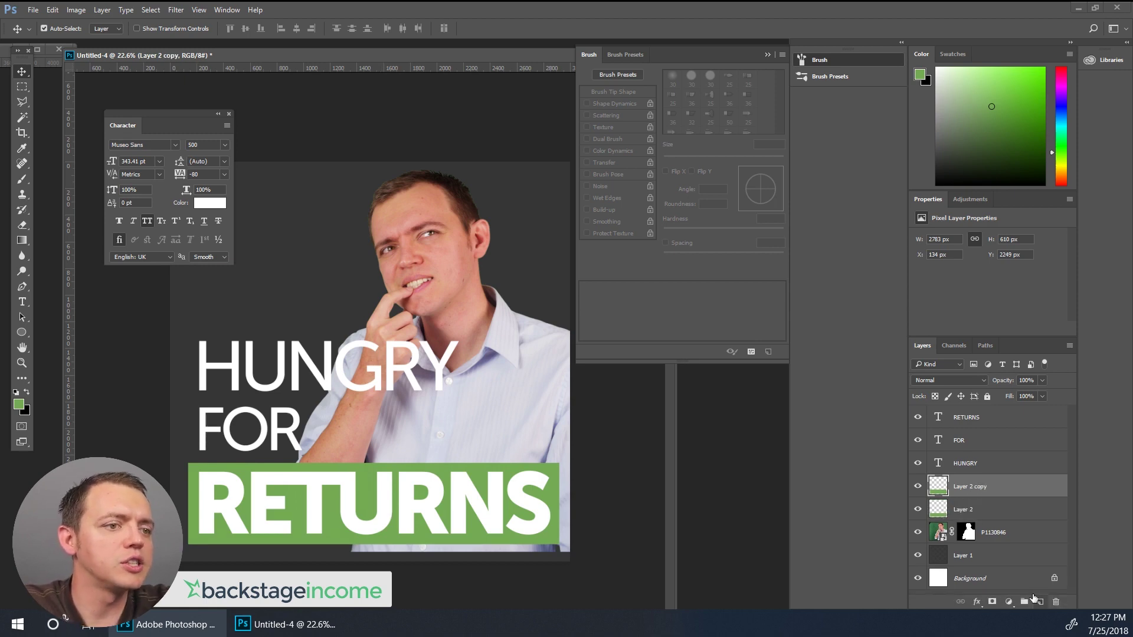
pyautogui.hotkey('shift', 'Up')
pyautogui.hotkey('shift', 'Up')
pyautogui.hotkey('shift', 'Up')
pyautogui.hotkey('shift', 'Up')
pyautogui.hotkey('shift', 'Up')
pyautogui.hotkey('shift', 'Up')
pyautogui.hotkey('shift', 'Up')
pyautogui.hotkey('shift', 'Up')
pyautogui.hotkey('shift', 'Up')
pyautogui.hotkey('shift', 'Up')
pyautogui.hotkey('shift', 'Up')
pyautogui.hotkey('shift', 'Up')
pyautogui.hotkey('shift', 'Up')
pyautogui.hotkey('shift', 'Up')
pyautogui.hotkey('shift', 'Up')
pyautogui.hotkey('shift', 'Up')
pyautogui.hotkey('shift', 'Up')
pyautogui.hotkey('shift', 'Up')
pyautogui.hotkey('shift', 'Up')
pyautogui.hotkey('shift', 'Up')
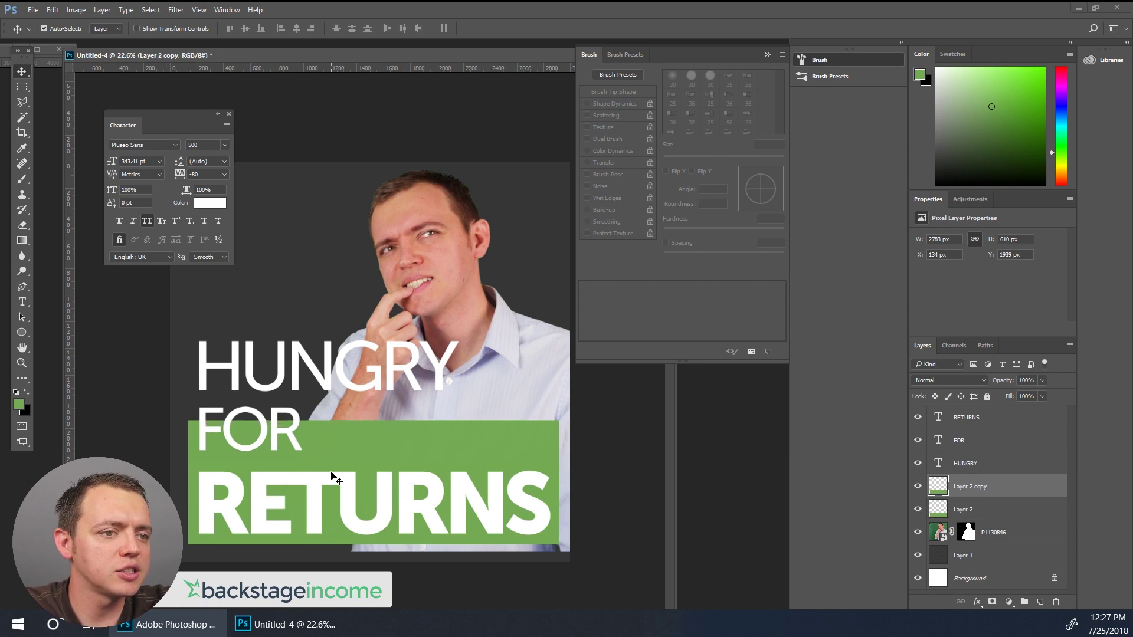
pyautogui.hotkey('shift', 'Up')
pyautogui.hotkey('shift', 'Up')
pyautogui.hotkey('shift', 'Up')
pyautogui.hotkey('shift', 'Up')
pyautogui.hotkey('shift', 'Up')
pyautogui.hotkey('shift', 'Up')
pyautogui.hotkey('shift', 'Up')
pyautogui.hotkey('shift', 'Up')
pyautogui.hotkey('shift', 'Up')
pyautogui.hotkey('shift', 'Up')
pyautogui.hotkey('shift', 'Up')
pyautogui.hotkey('shift', 'Up')
pyautogui.hotkey('shift', 'Up')
pyautogui.hotkey('shift', 'Up')
pyautogui.hotkey('shift', 'Up')
pyautogui.hotkey('shift', 'Up')
pyautogui.hotkey('shift', 'Up')
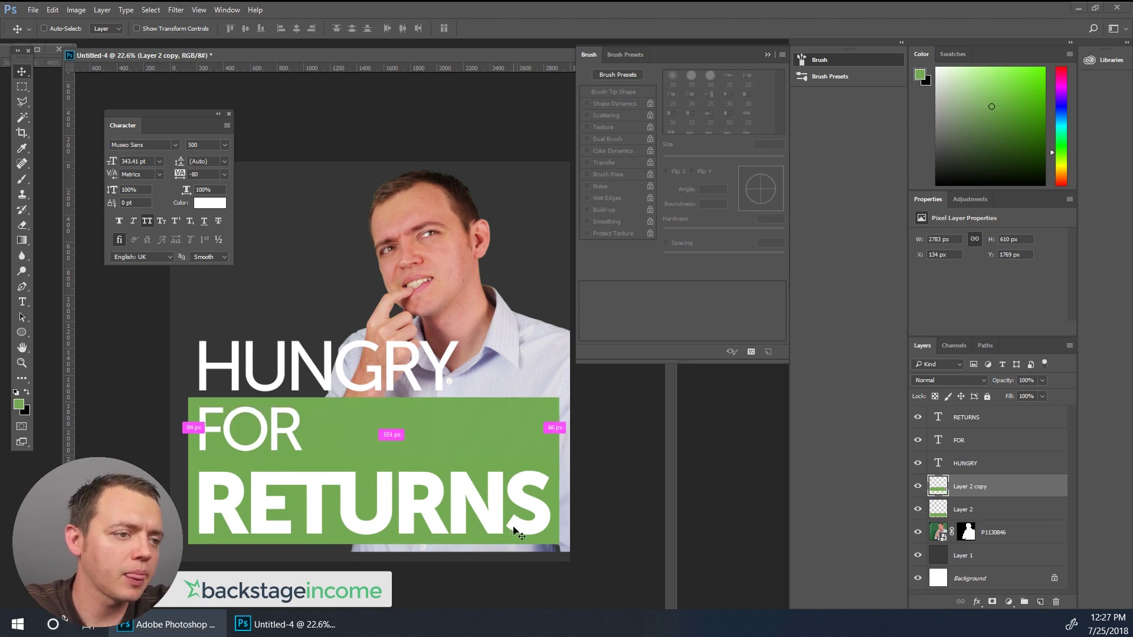
pyautogui.hotkey('ctrl', 't')
pyautogui.moveTo(553, 481); pyautogui.dragTo(313, 463)
pyautogui.press('Return')
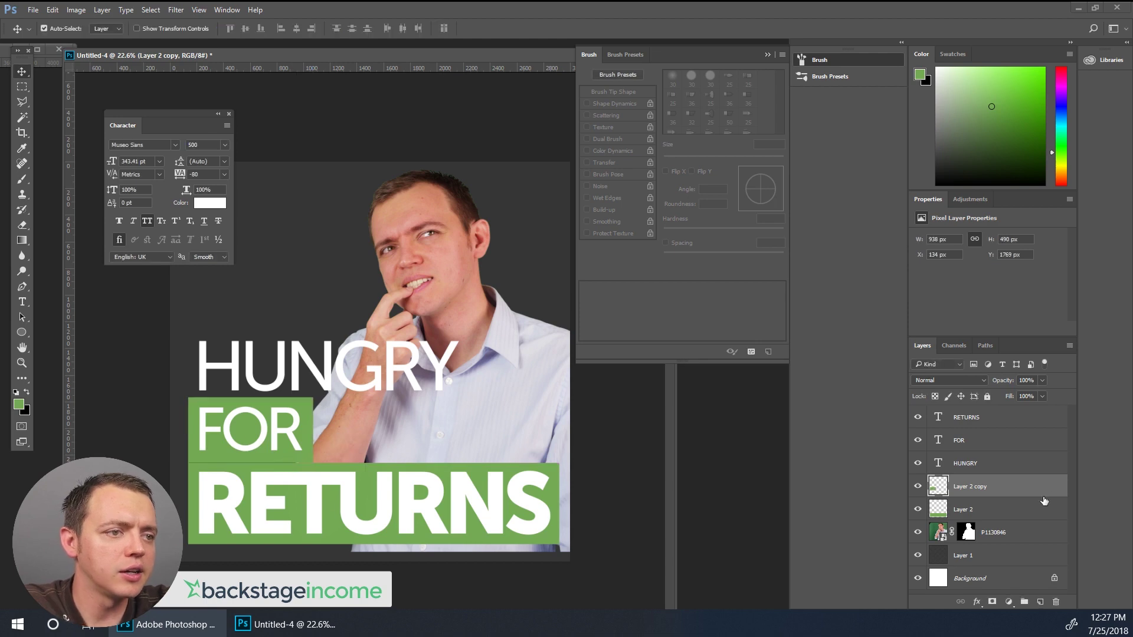
# Place the FOR text layer beneath HUNGRY and lower FOR with its box together.
pyautogui.moveTo(972, 444); pyautogui.dragTo(974, 475)
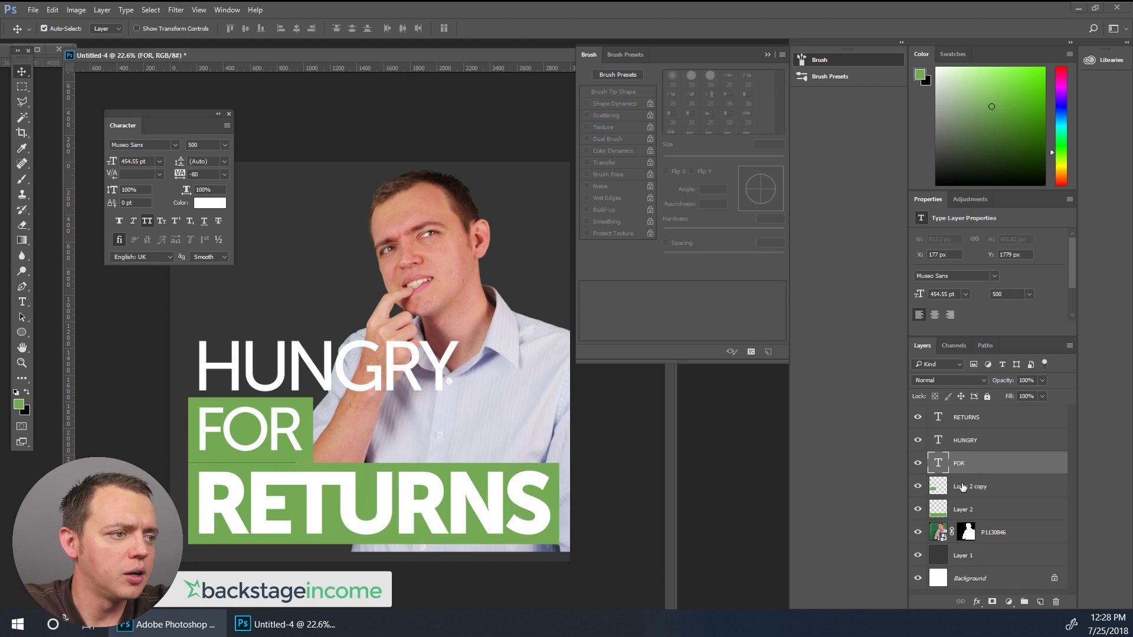
pyautogui.keyDown('shift'); pyautogui.click(961, 488); pyautogui.keyUp('shift')
pyautogui.hotkey('shift', 'Down')
pyautogui.hotkey('shift', 'Down')
pyautogui.hotkey('shift', 'Down')
pyautogui.hotkey('shift', 'Down')
pyautogui.hotkey('shift', 'Down')
pyautogui.hotkey('shift', 'Down')
pyautogui.hotkey('shift', 'Down')
pyautogui.hotkey('shift', 'Down')
pyautogui.hotkey('shift', 'Down')
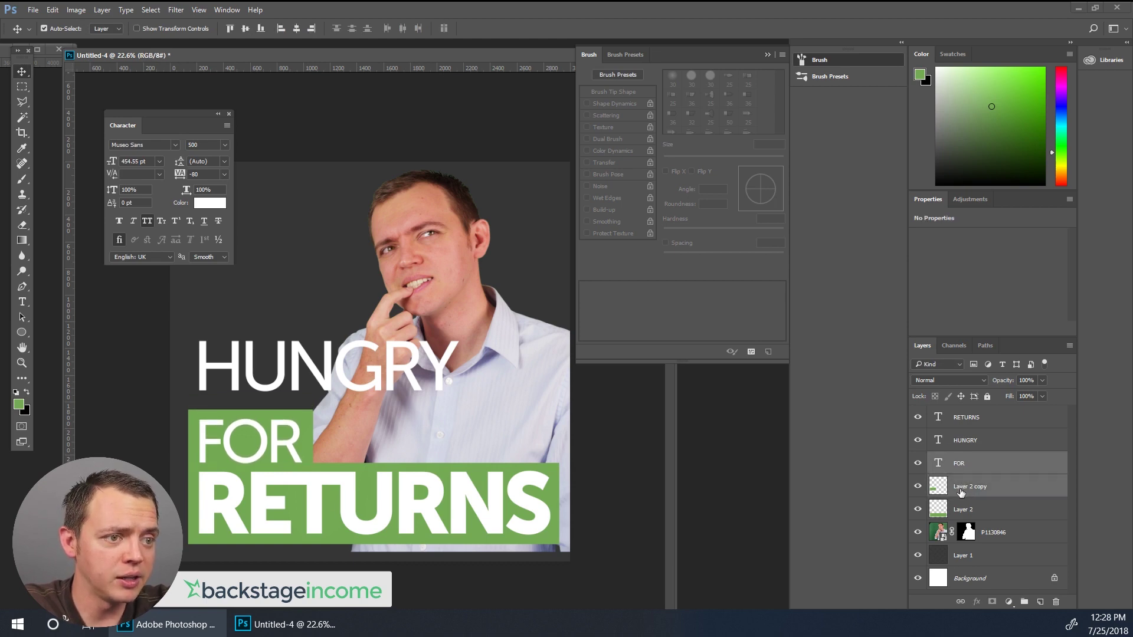
pyautogui.hotkey('shift', 'Down')
pyautogui.hotkey('shift', 'Down')
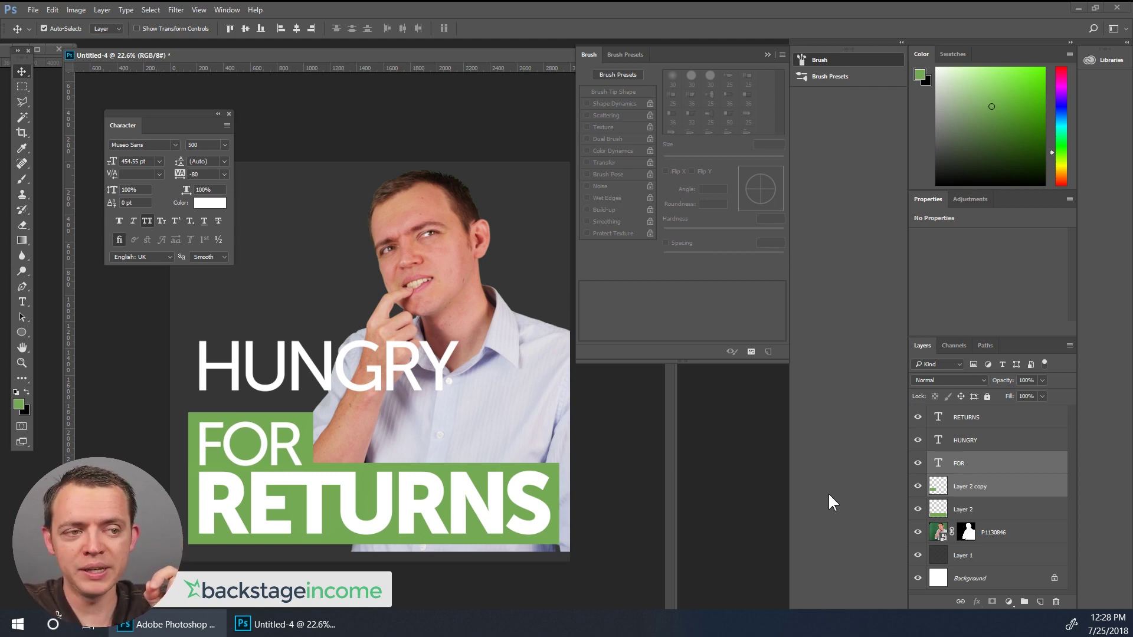
pyautogui.hotkey('shift', 'Up')
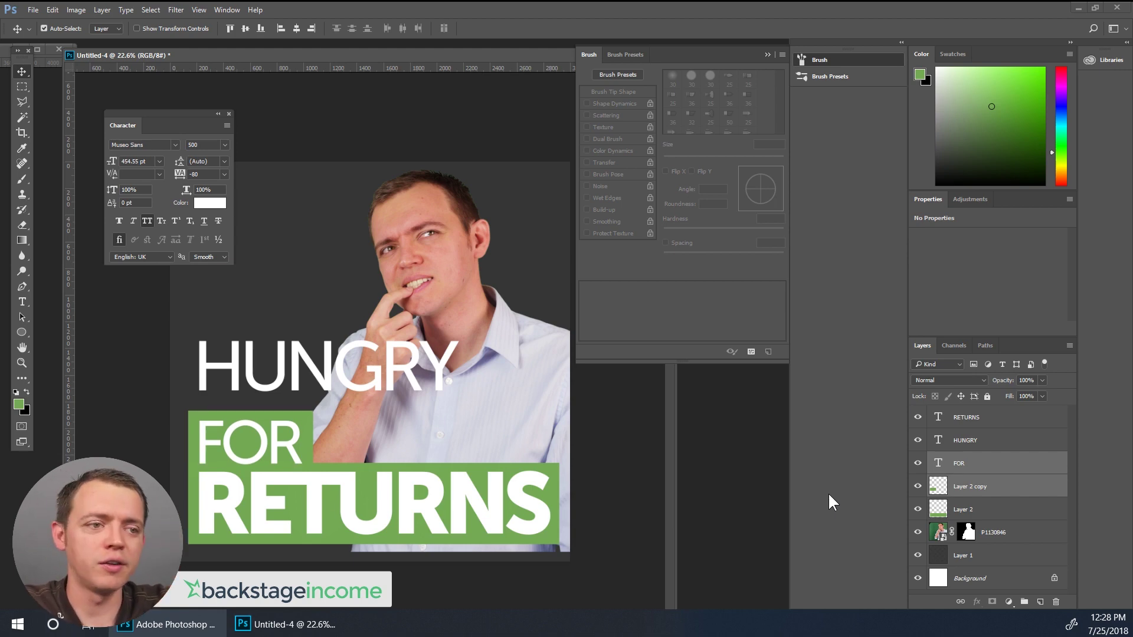
pyautogui.hotkey('ctrl', 'z')
pyautogui.hotkey('ctrl', 'z')
pyautogui.hotkey('ctrl', 'z')
pyautogui.hotkey('ctrl', 'z')
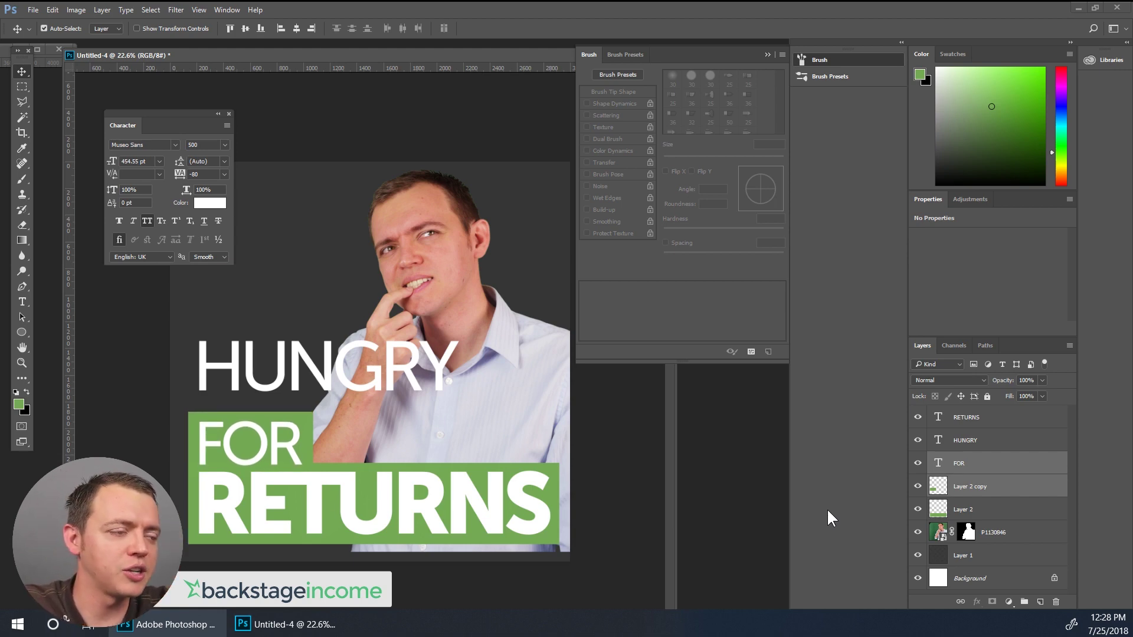
# Lower HUNGRY slightly and move a duplicate of the green FOR box up behind it.
pyautogui.click(967, 445)
pyautogui.hotkey('shift', 'Down')
pyautogui.hotkey('shift', 'Down')
pyautogui.hotkey('shift', 'Down')
pyautogui.hotkey('shift', 'Down')
pyautogui.hotkey('shift', 'Down')
pyautogui.hotkey('shift', 'Down')
pyautogui.hotkey('shift', 'Down')
pyautogui.hotkey('shift', 'Down')
pyautogui.hotkey('shift', 'Down')
pyautogui.hotkey('shift', 'Down')
pyautogui.hotkey('shift', 'Down')
pyautogui.hotkey('shift', 'Down')
pyautogui.hotkey('shift', 'Down')
pyautogui.hotkey('shift', 'Down')
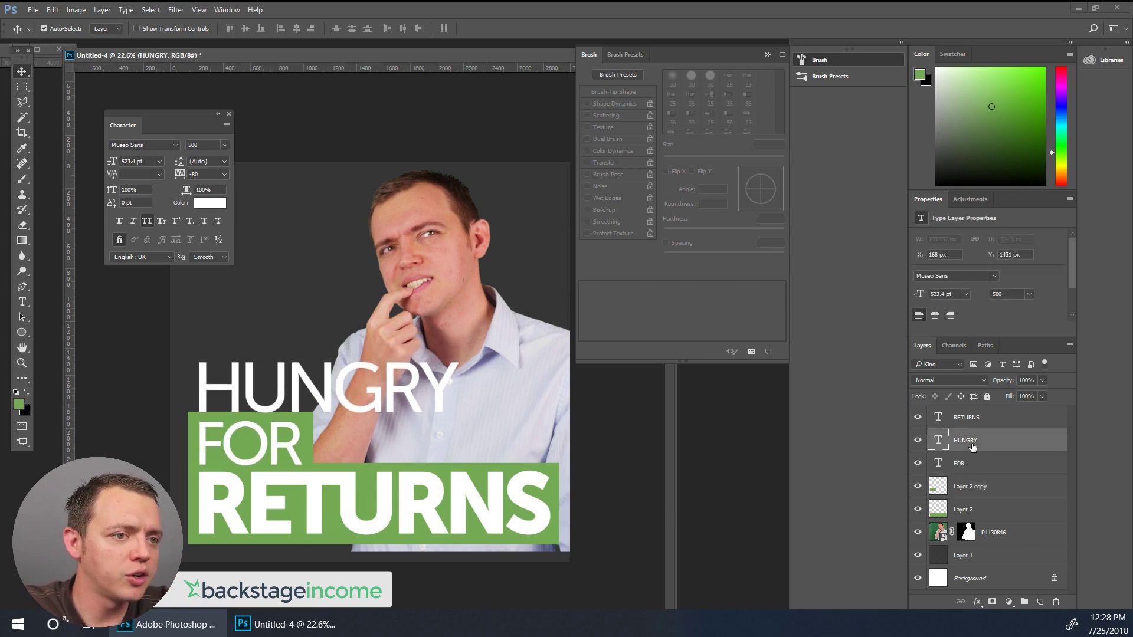
pyautogui.hotkey('shift', 'Down')
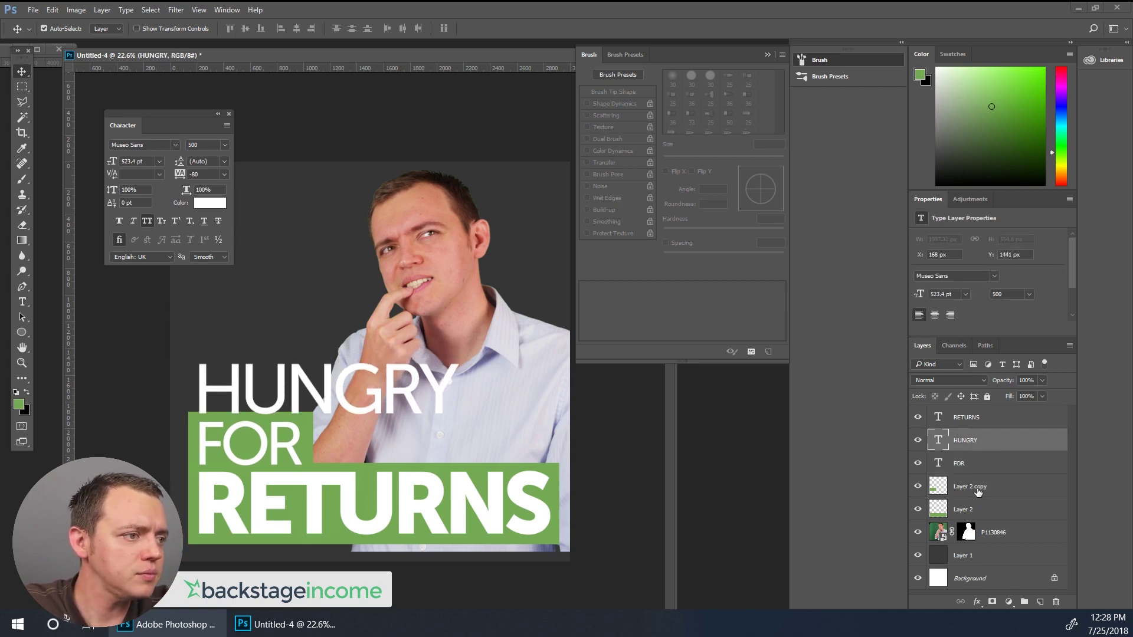
pyautogui.moveTo(978, 491); pyautogui.dragTo(1039, 600)
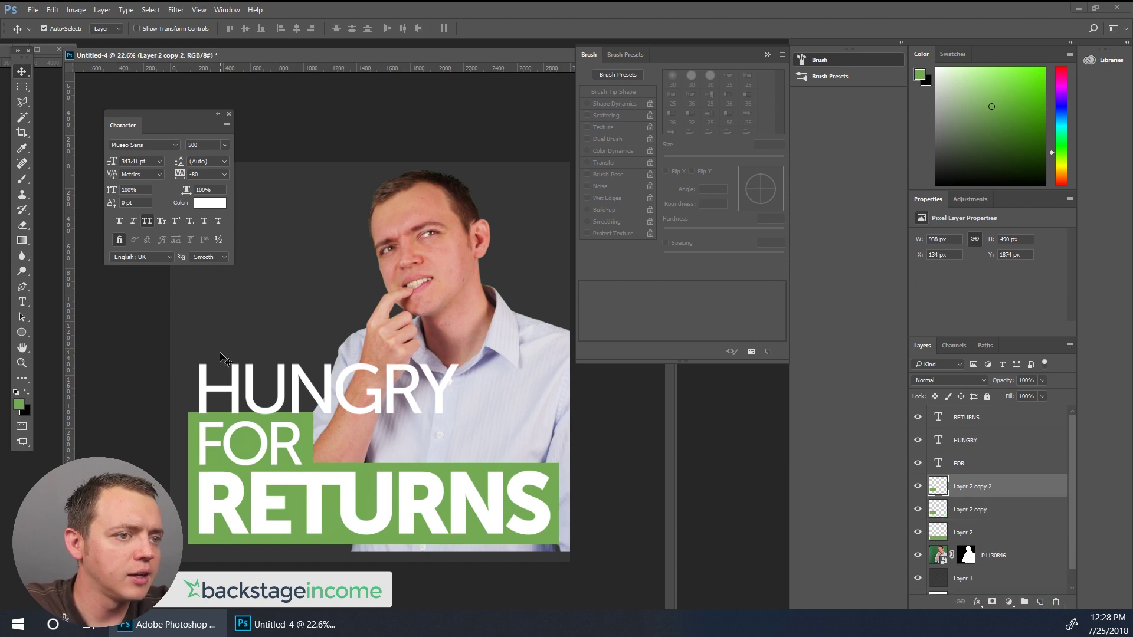
pyautogui.hotkey('shift', 'Up')
pyautogui.hotkey('shift', 'Up')
pyautogui.hotkey('shift', 'Up')
pyautogui.hotkey('shift', 'Up')
pyautogui.hotkey('shift', 'Up')
pyautogui.hotkey('shift', 'Up')
pyautogui.hotkey('shift', 'Up')
pyautogui.hotkey('shift', 'Up')
pyautogui.hotkey('shift', 'Up')
pyautogui.hotkey('shift', 'Up')
pyautogui.hotkey('shift', 'Up')
pyautogui.hotkey('shift', 'Up')
pyautogui.hotkey('shift', 'Up')
pyautogui.hotkey('shift', 'Up')
pyautogui.hotkey('shift', 'Up')
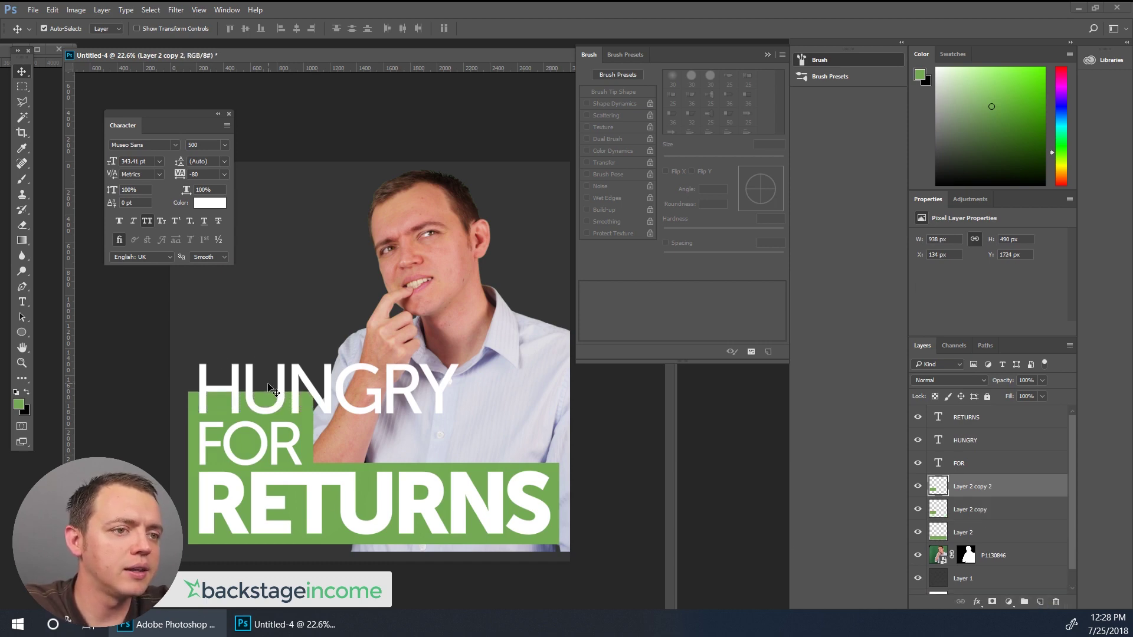
pyautogui.hotkey('shift', 'Up')
pyautogui.hotkey('shift', 'Up')
pyautogui.hotkey('shift', 'Up')
pyautogui.hotkey('shift', 'Up')
pyautogui.hotkey('shift', 'Up')
pyautogui.hotkey('shift', 'Up')
pyautogui.hotkey('shift', 'Up')
pyautogui.hotkey('shift', 'Up')
pyautogui.hotkey('shift', 'Up')
pyautogui.hotkey('shift', 'Up')
pyautogui.hotkey('shift', 'Up')
pyautogui.hotkey('shift', 'Up')
pyautogui.hotkey('shift', 'Up')
pyautogui.hotkey('shift', 'Up')
pyautogui.hotkey('shift', 'Up')
pyautogui.hotkey('shift', 'Up')
pyautogui.hotkey('shift', 'Up')
pyautogui.hotkey('shift', 'Up')
pyautogui.hotkey('shift', 'Up')
pyautogui.hotkey('shift', 'Up')
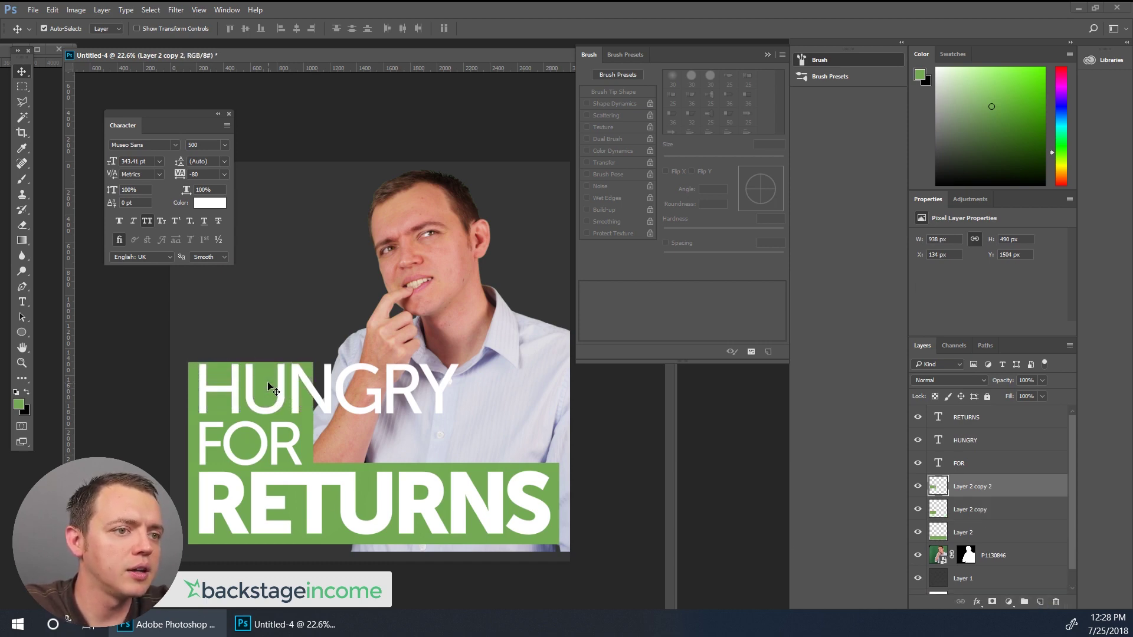
pyautogui.hotkey('shift', 'Up')
pyautogui.hotkey('shift', 'Up')
pyautogui.hotkey('shift', 'Up')
pyautogui.hotkey('shift', 'Up')
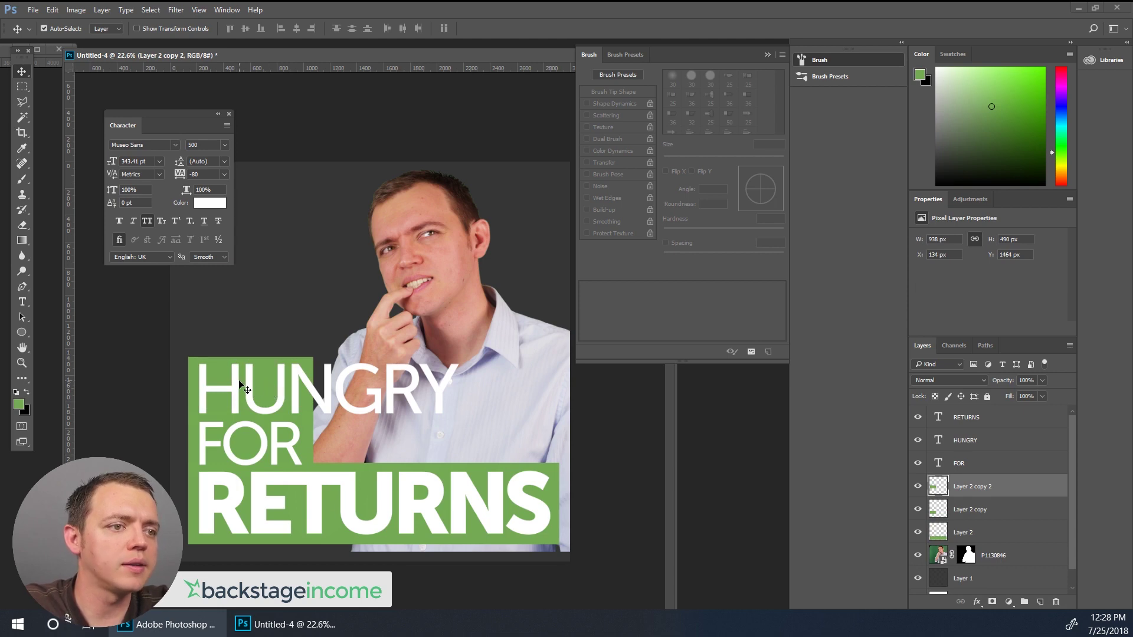
# Widen the new green bar to fit HUNGRY, nudge it up, and turn on Auto-Select.
pyautogui.hotkey('ctrl', 't')
pyautogui.moveTo(317, 389); pyautogui.dragTo(470, 390)
pyautogui.press('Return')
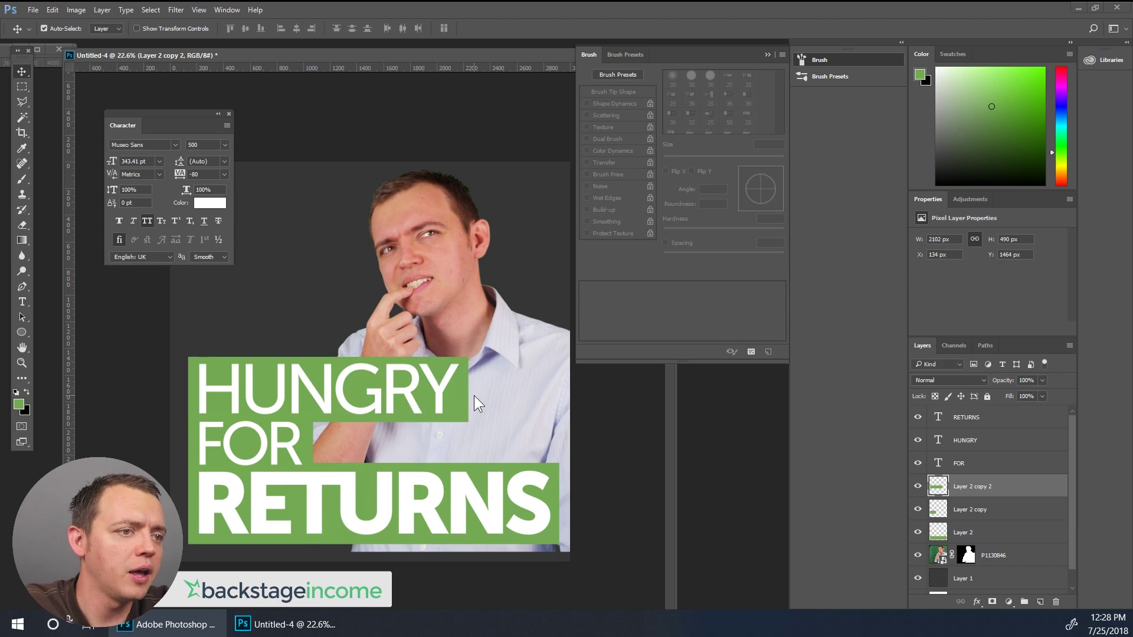
pyautogui.hotkey('shift', 'Up')
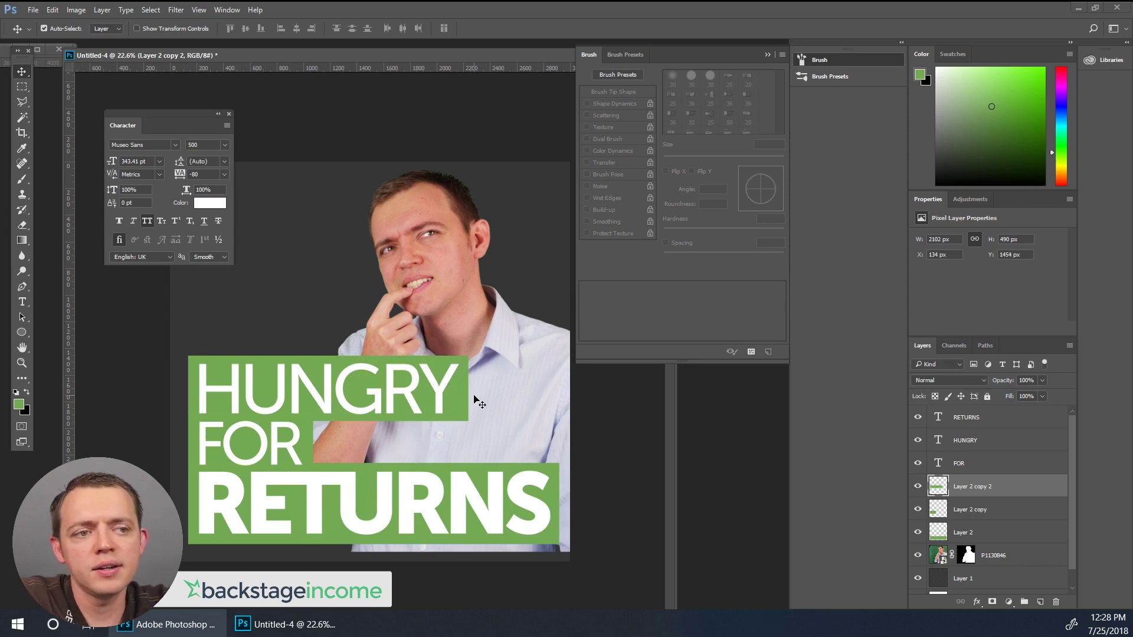
pyautogui.scroll(-3, 437, 428)
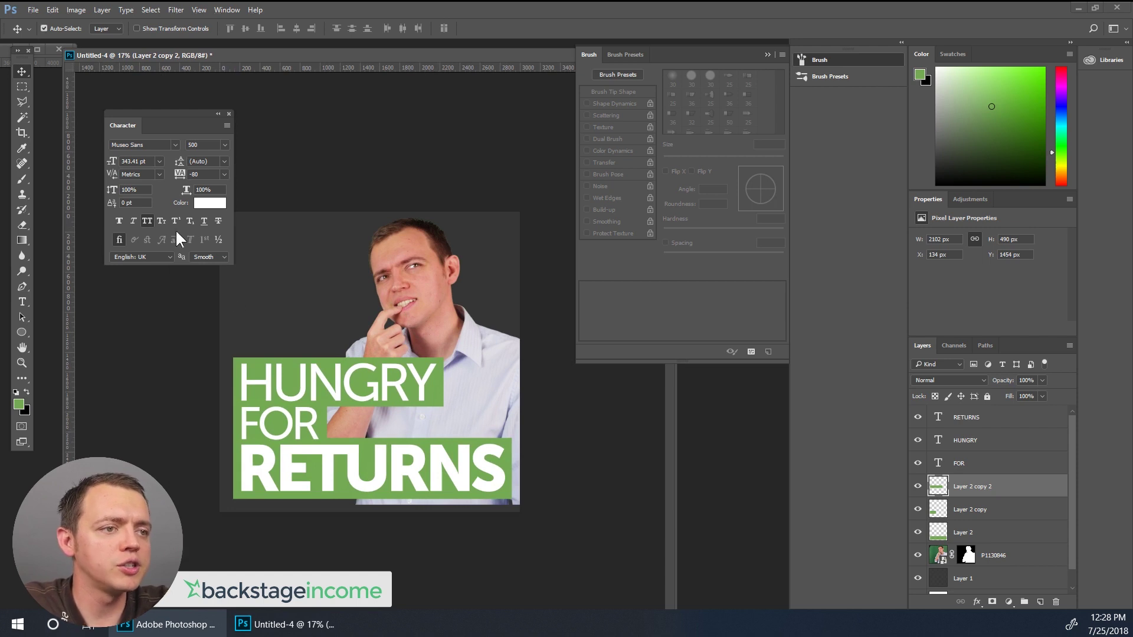
pyautogui.press('ctrl')
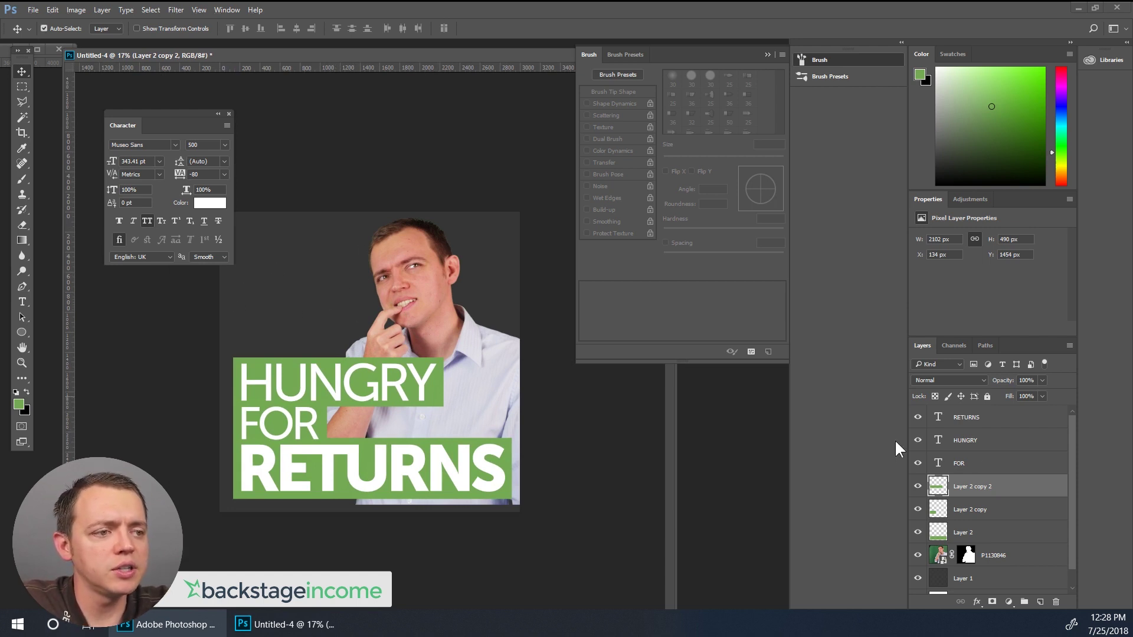
# Scale the P1130846 host photo up to 4727 × 3748 px and shift it right to X −282 px.
pyautogui.click(943, 553)
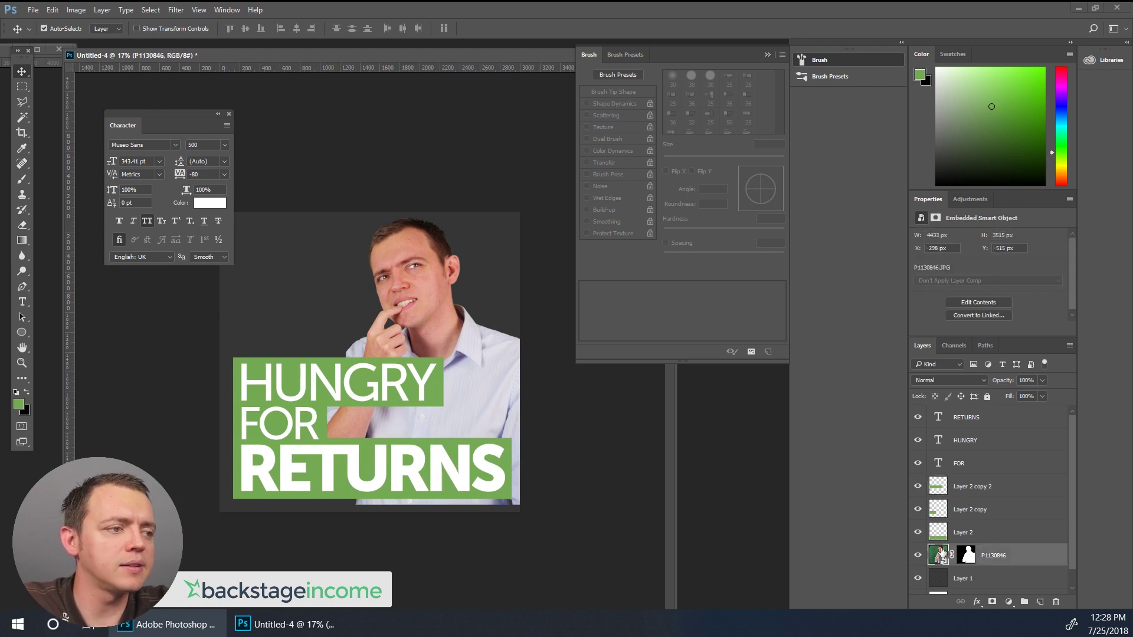
pyautogui.hotkey('shift', 'Down')
pyautogui.hotkey('shift', 'Down')
pyautogui.hotkey('shift', 'Down')
pyautogui.hotkey('shift', 'Down')
pyautogui.hotkey('shift', 'Down')
pyautogui.hotkey('shift', 'Down')
pyautogui.hotkey('shift', 'Down')
pyautogui.hotkey('shift', 'Down')
pyautogui.hotkey('shift', 'Down')
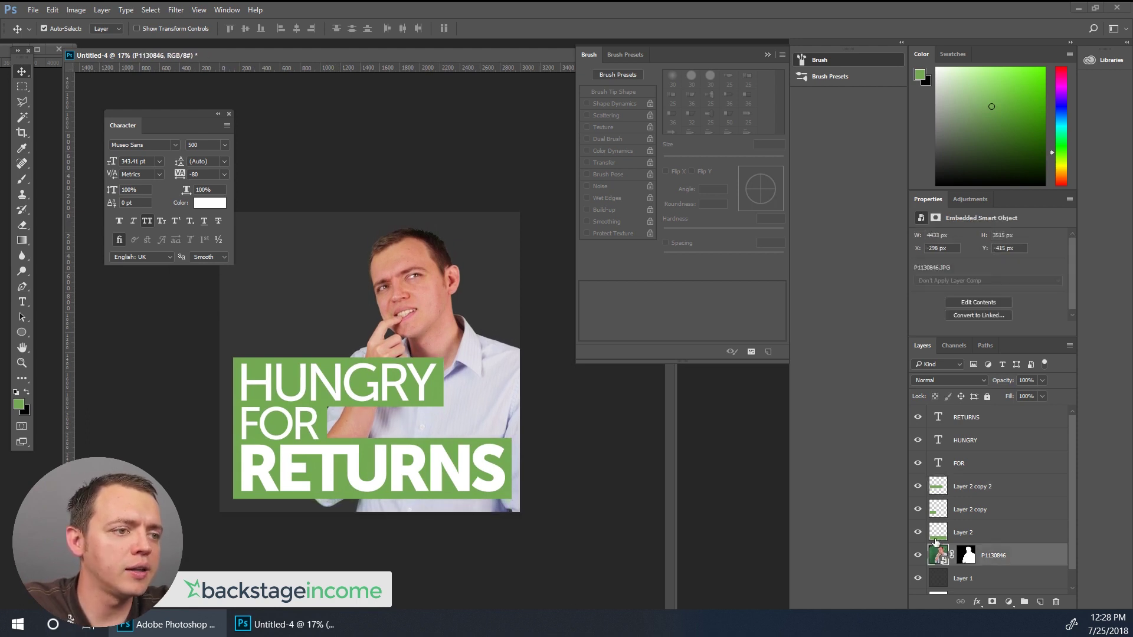
pyautogui.hotkey('ctrl', 't')
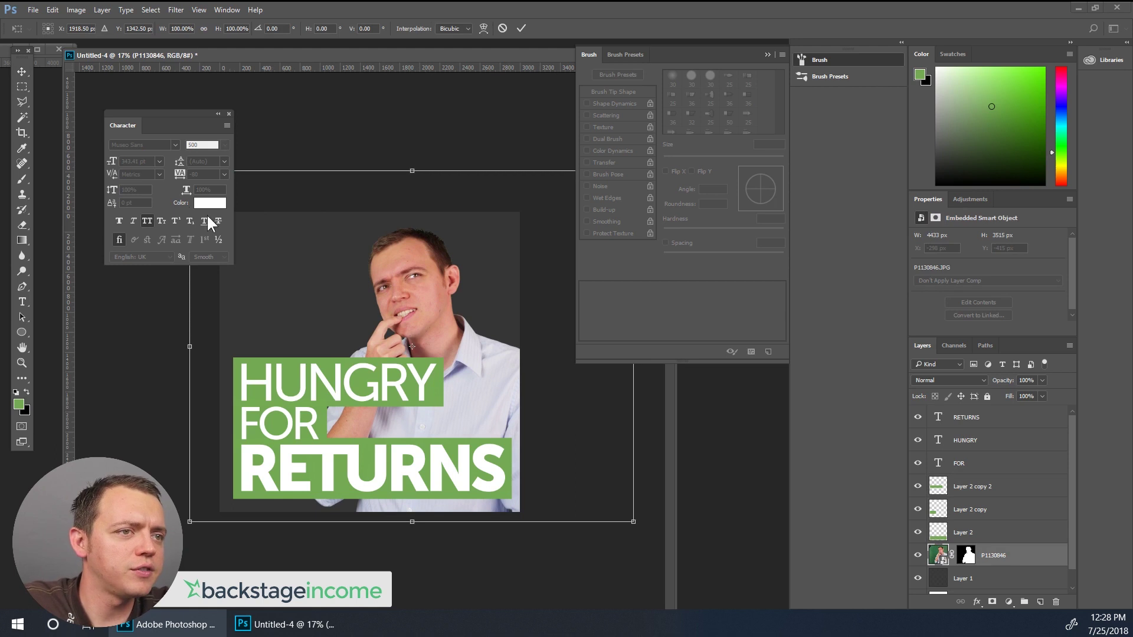
pyautogui.scroll(-2, 236, 230)
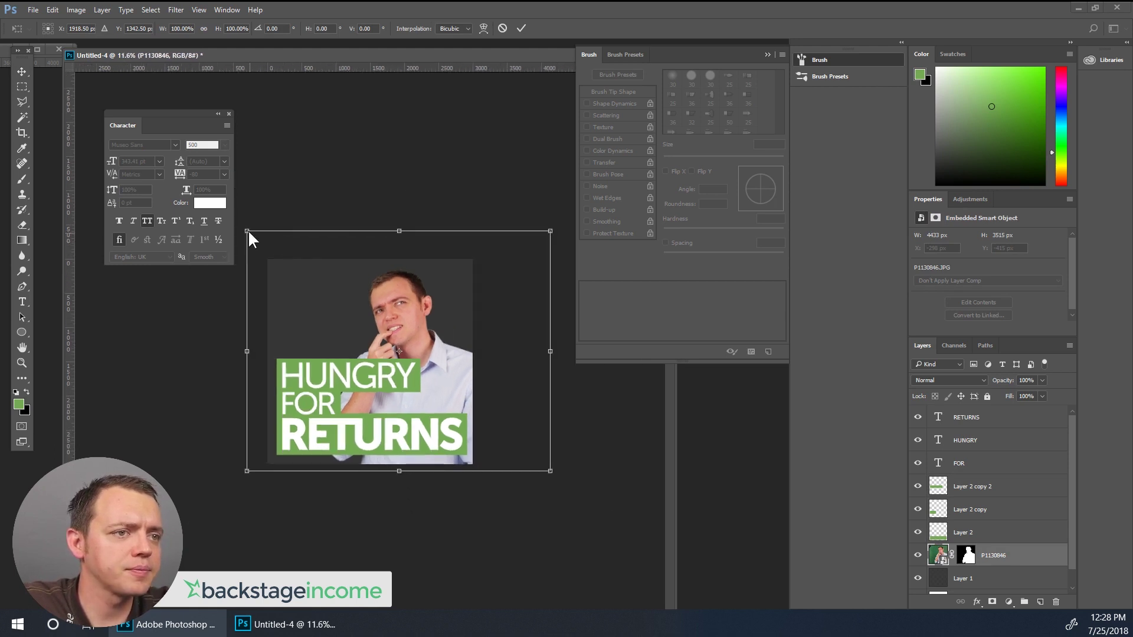
pyautogui.moveTo(246, 231); pyautogui.dragTo(219, 219)
pyautogui.press('Return')
pyautogui.hotkey('shift', 'Right')
pyautogui.hotkey('shift', 'Right')
pyautogui.hotkey('shift', 'Right')
pyautogui.hotkey('shift', 'Right')
pyautogui.hotkey('shift', 'Right')
pyautogui.hotkey('shift', 'Right')
pyautogui.hotkey('shift', 'Right')
pyautogui.hotkey('shift', 'Right')
pyautogui.hotkey('shift', 'Right')
pyautogui.hotkey('shift', 'Right')
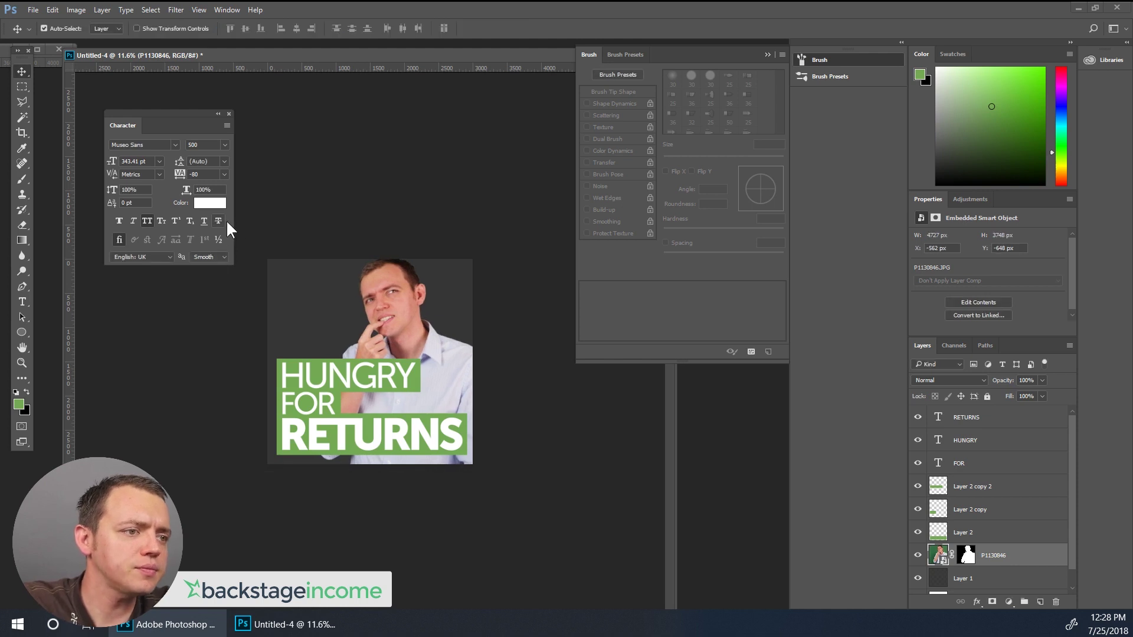
pyautogui.hotkey('shift', 'Right')
pyautogui.hotkey('shift', 'Right')
pyautogui.hotkey('shift', 'Right')
pyautogui.hotkey('shift', 'Right')
pyautogui.hotkey('shift', 'Right')
pyautogui.hotkey('shift', 'Right')
pyautogui.hotkey('shift', 'Right')
pyautogui.hotkey('shift', 'Right')
pyautogui.hotkey('shift', 'Right')
pyautogui.hotkey('shift', 'Right')
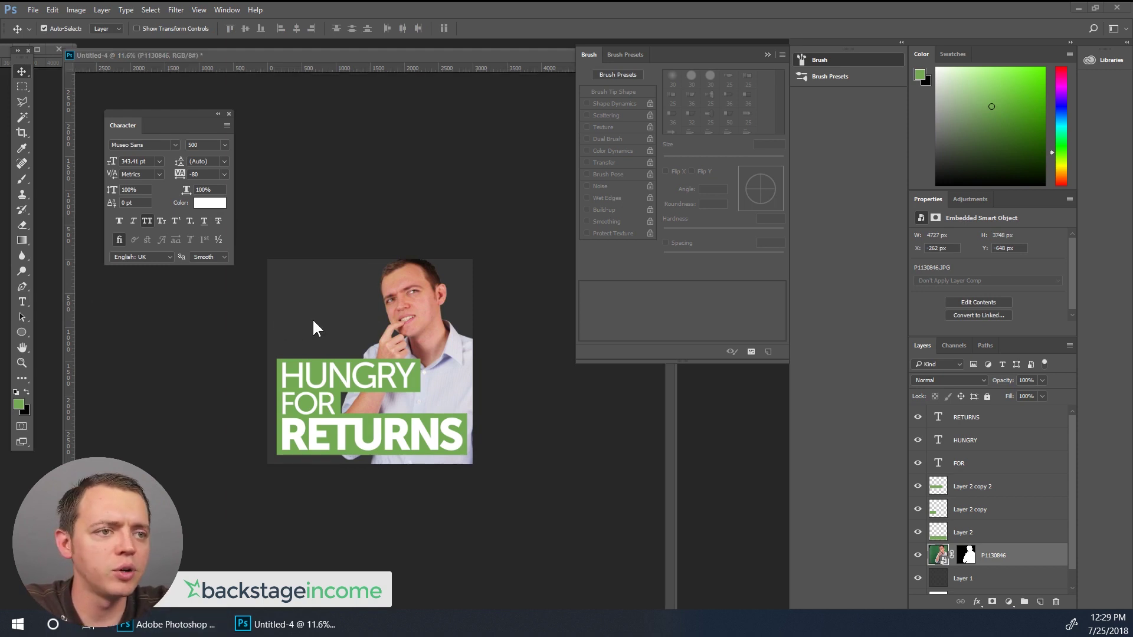
# Paste the grey rising arrow as a 4210 × 2208 px Smart Object at the cover's top left.
pyautogui.hotkey('ctrl', 'v')
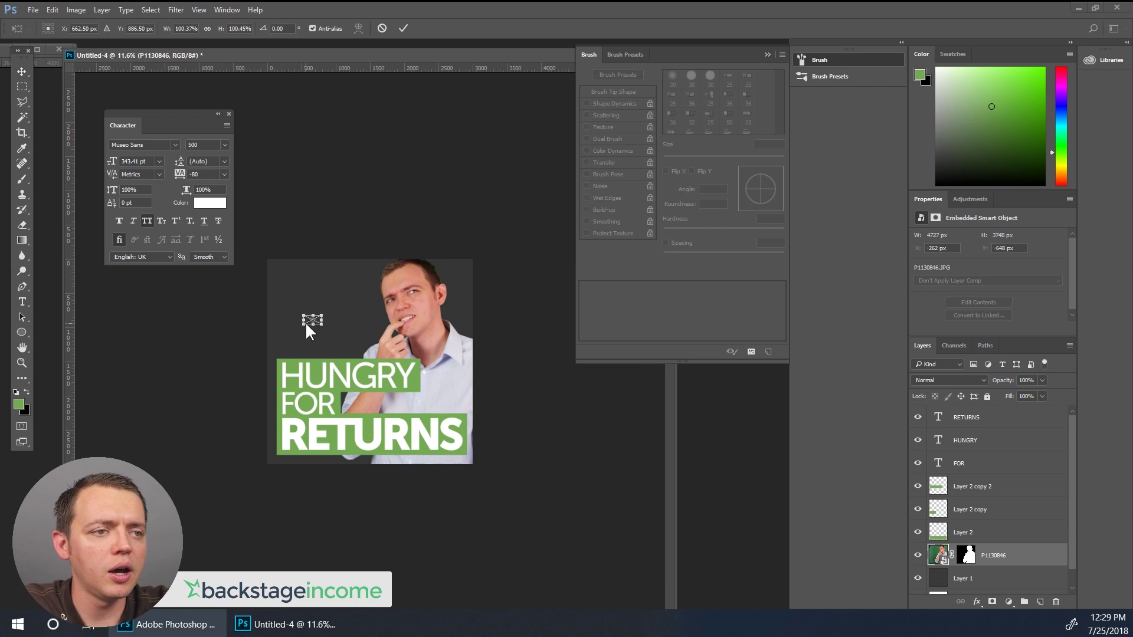
pyautogui.moveTo(325, 314); pyautogui.dragTo(584, 174)
pyautogui.moveTo(477, 255); pyautogui.dragTo(312, 329)
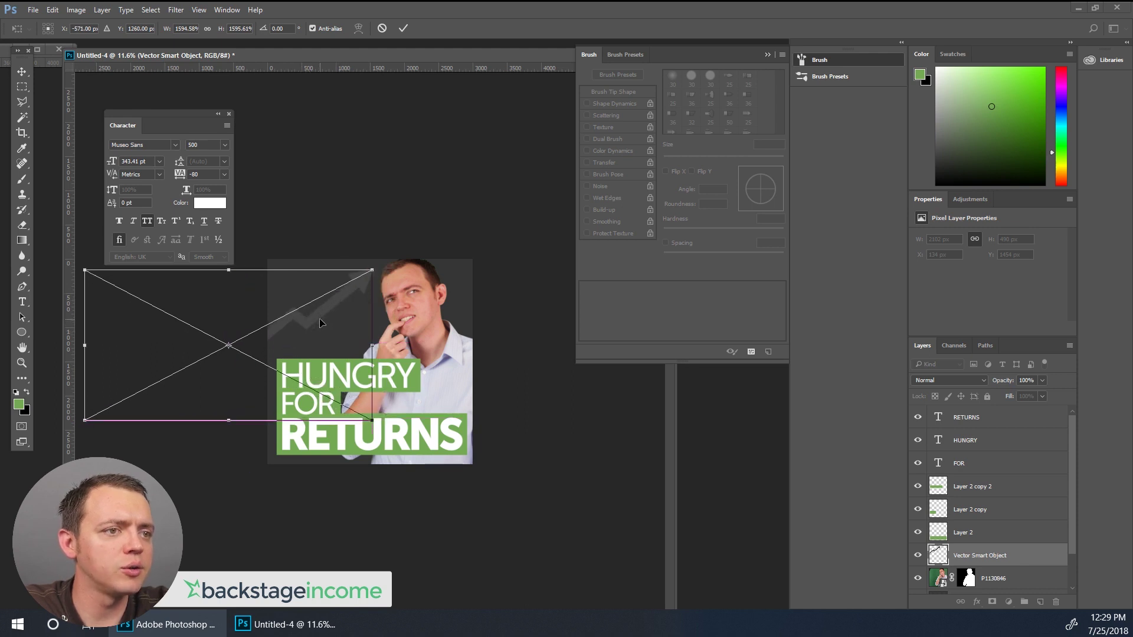
pyautogui.press('Return')
pyautogui.rightClick(989, 555)
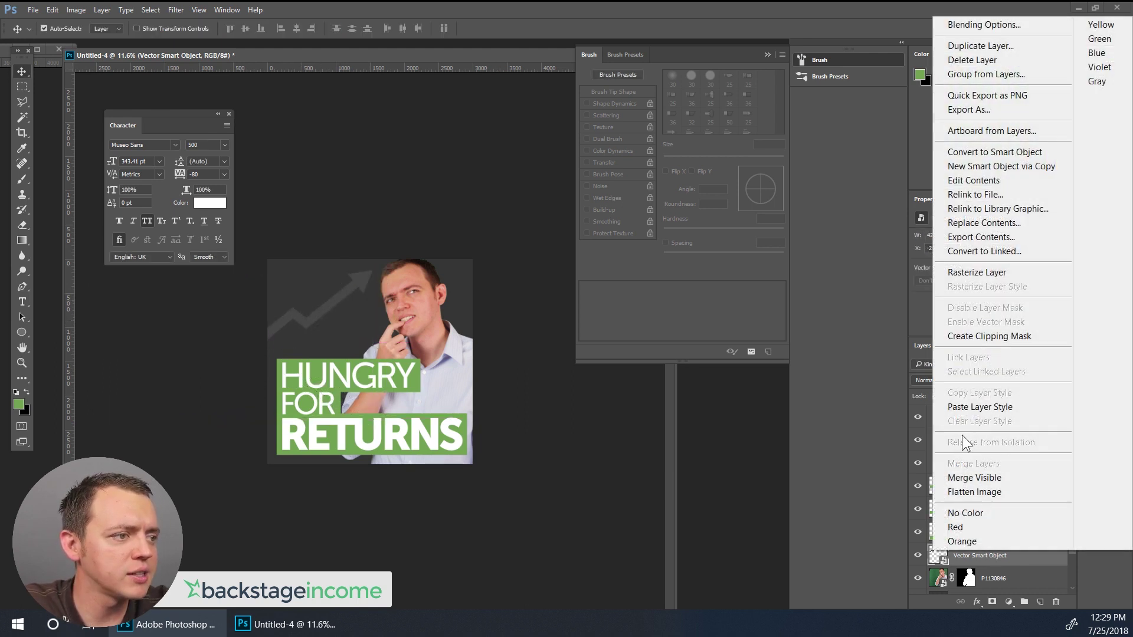
# Give the arrow a Color Overlay in the title boxes' green, 75ab55.
pyautogui.click(1018, 29)
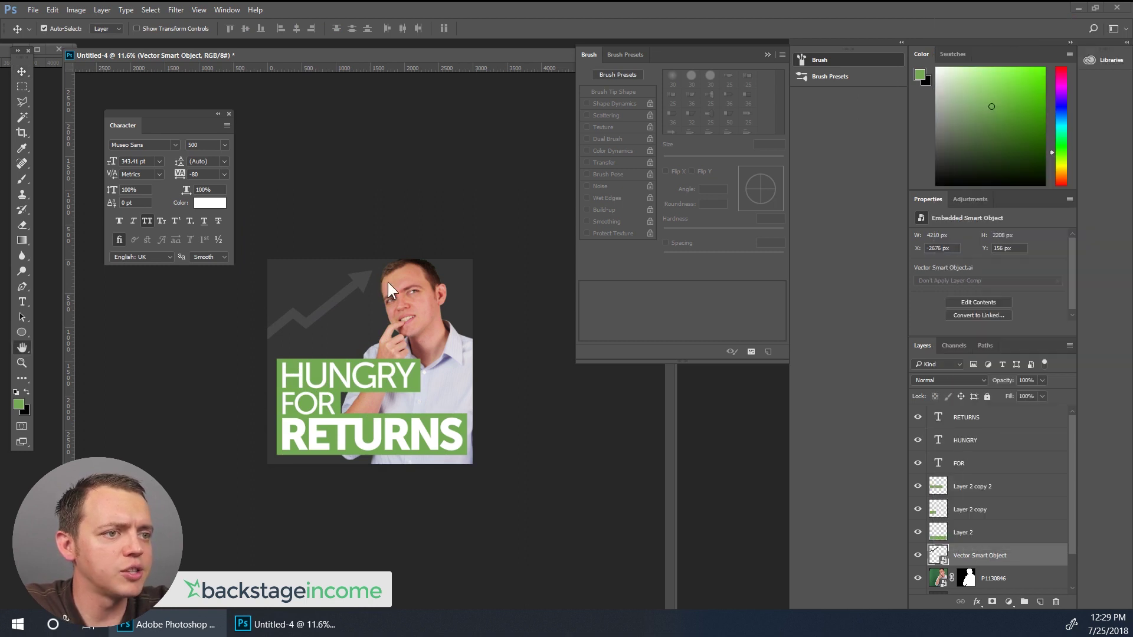
pyautogui.click(596, 403)
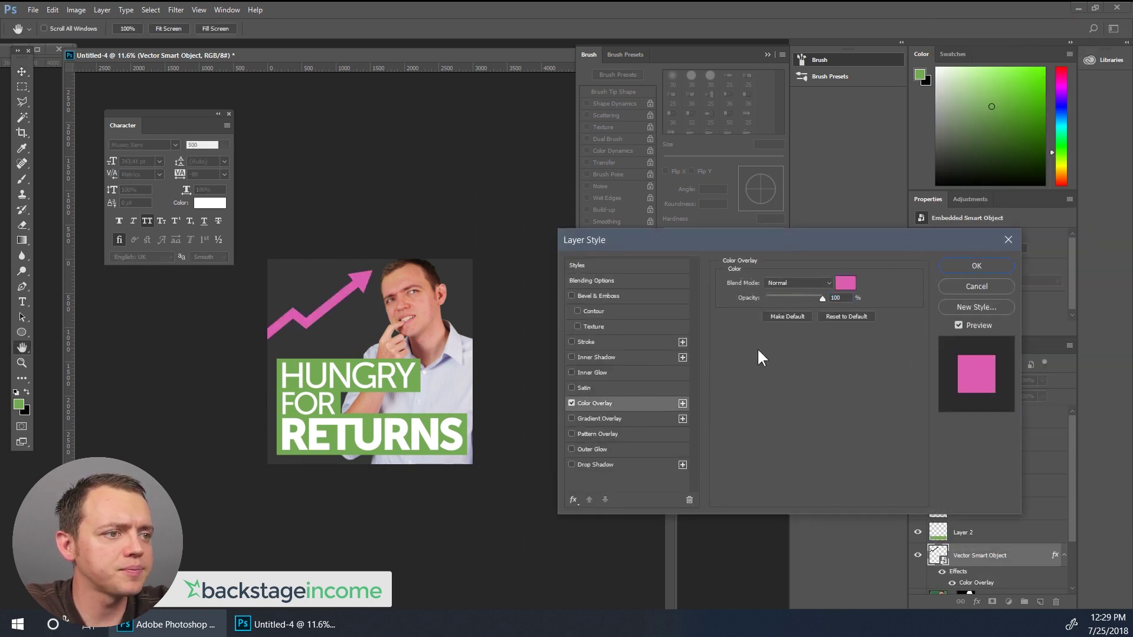
pyautogui.click(848, 283)
pyautogui.click(419, 383)
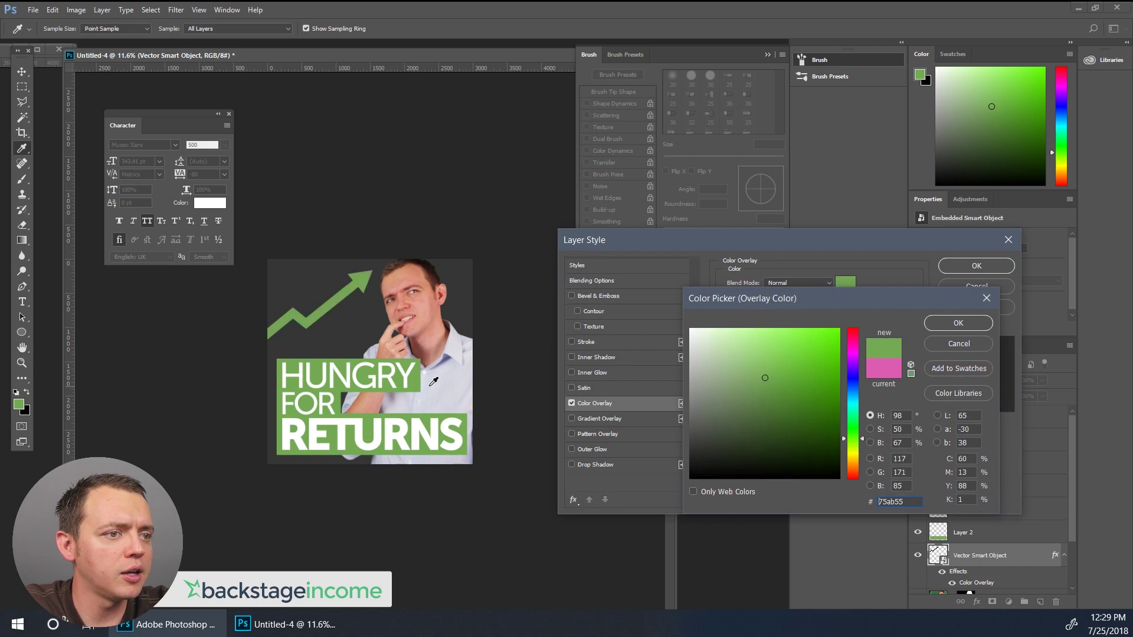
pyautogui.click(952, 319)
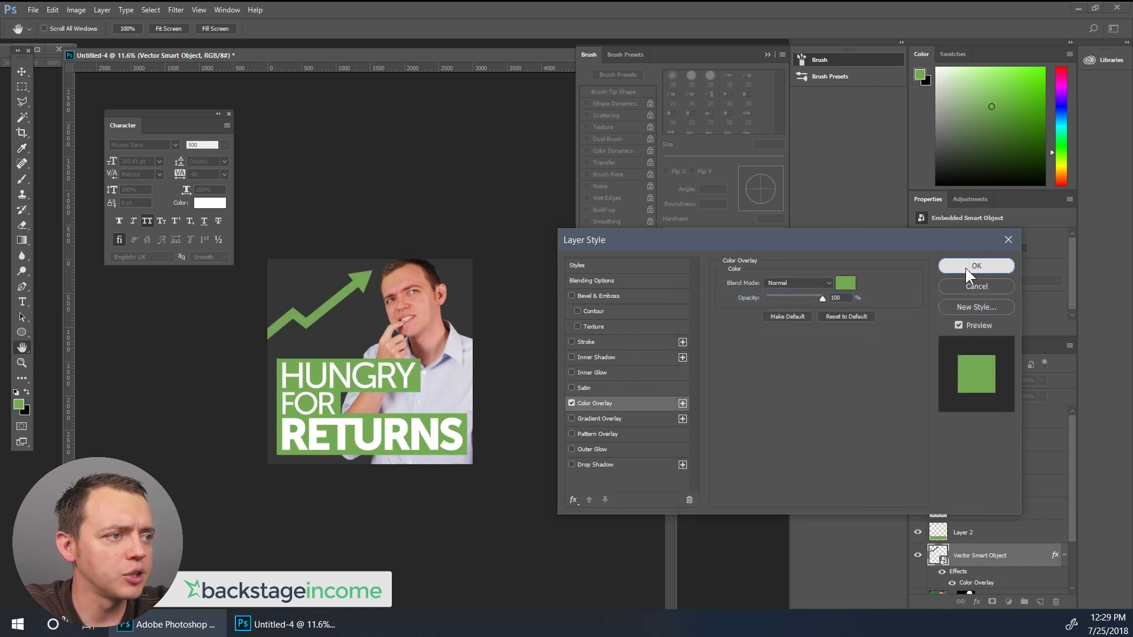
pyautogui.click(966, 268)
pyautogui.press('v')
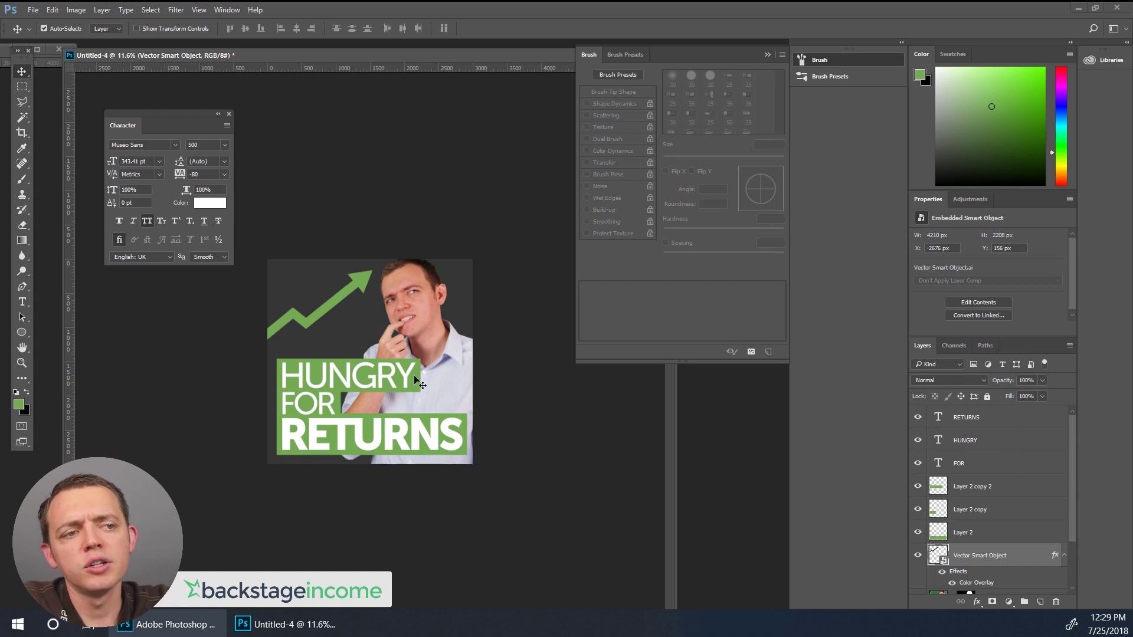
pyautogui.hotkey('ctrl', '+')
pyautogui.press('ctrl')
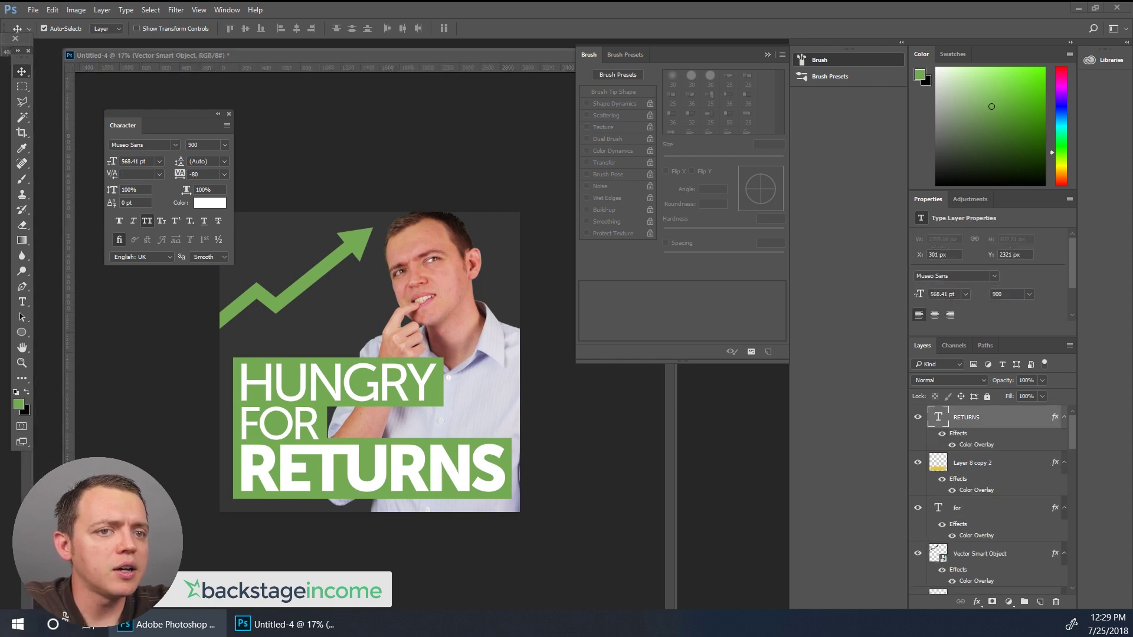
pyautogui.scroll(-5, 996, 561)
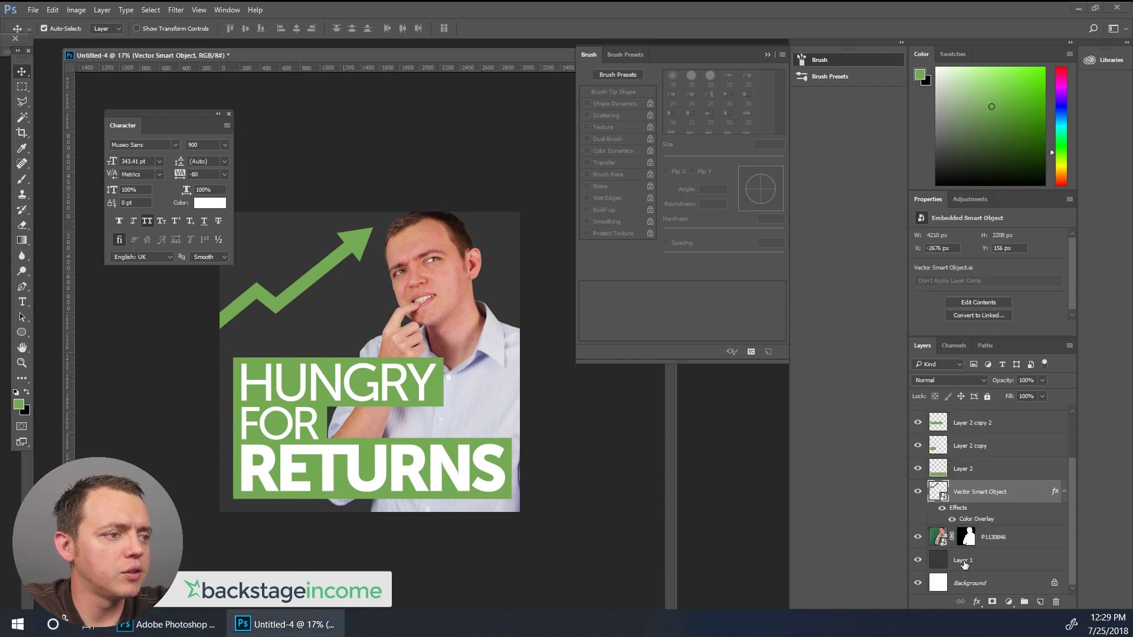
# With Layer 1 selected, set foreground to dark grey 353535 and background to light grey 9d9ea1.
pyautogui.click(935, 565)
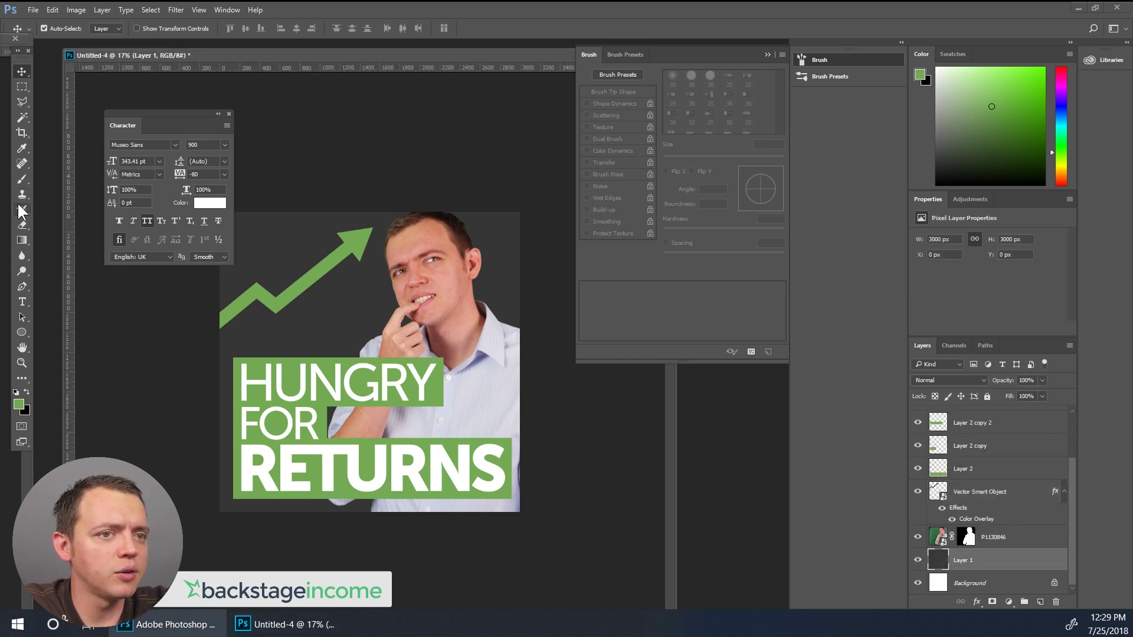
pyautogui.click(21, 178)
pyautogui.press('i')
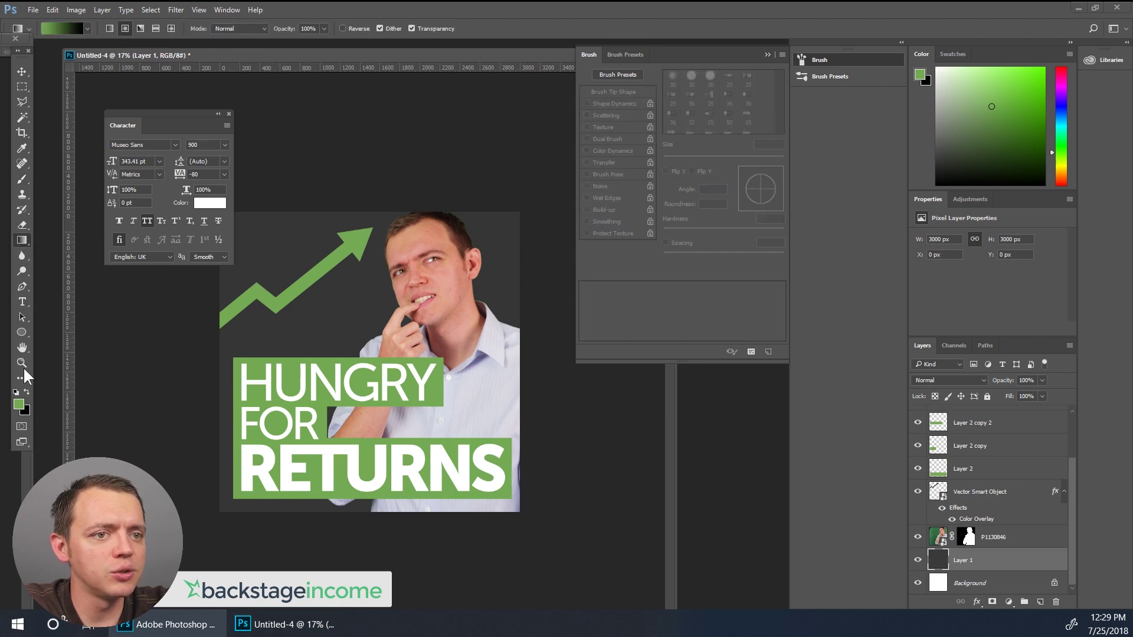
pyautogui.click(19, 404)
pyautogui.click(386, 286)
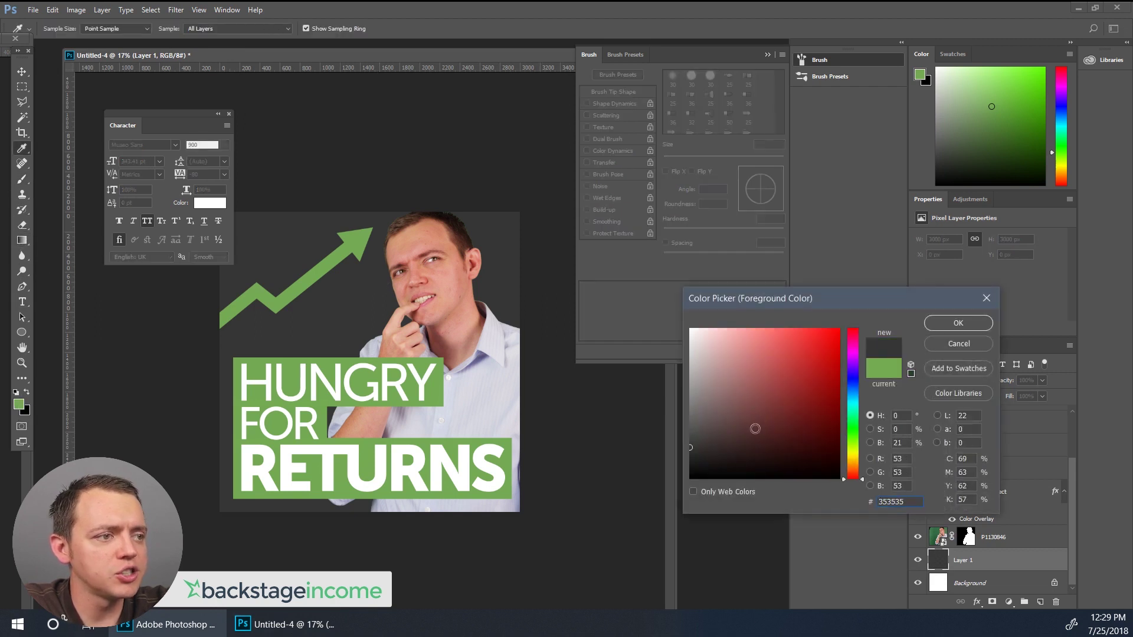
pyautogui.click(957, 323)
pyautogui.press('g')
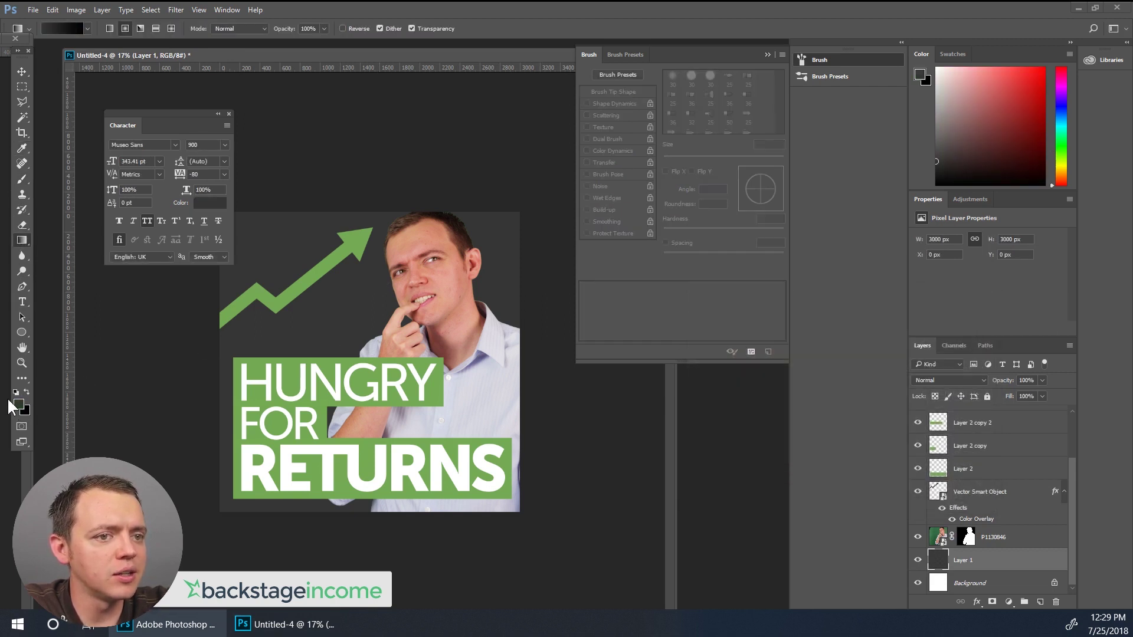
pyautogui.click(26, 412)
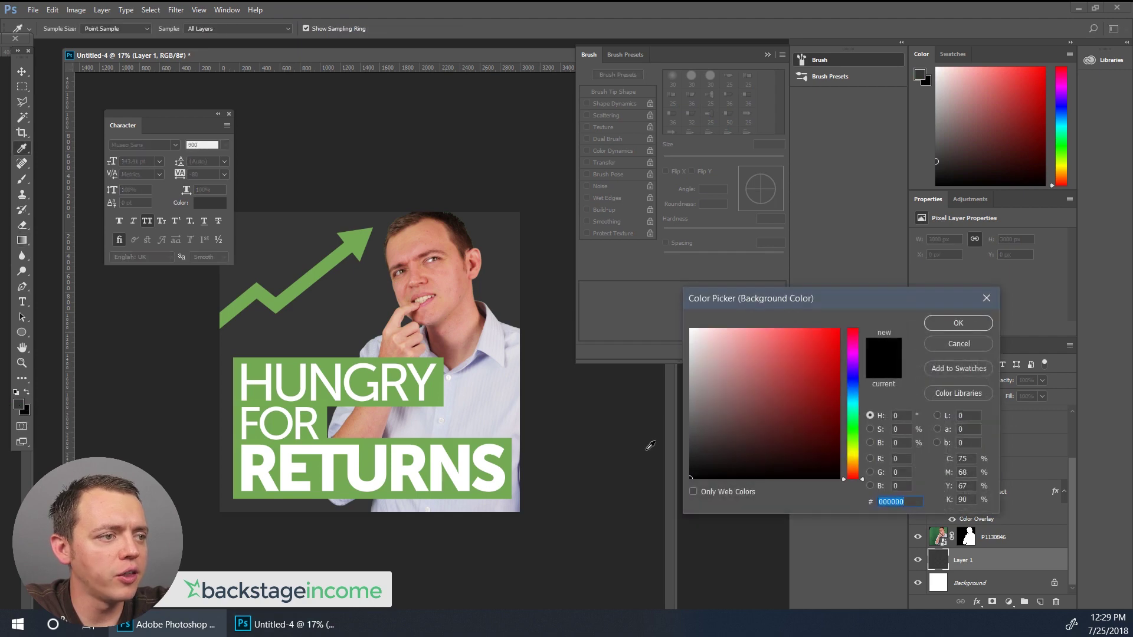
pyautogui.click(366, 321)
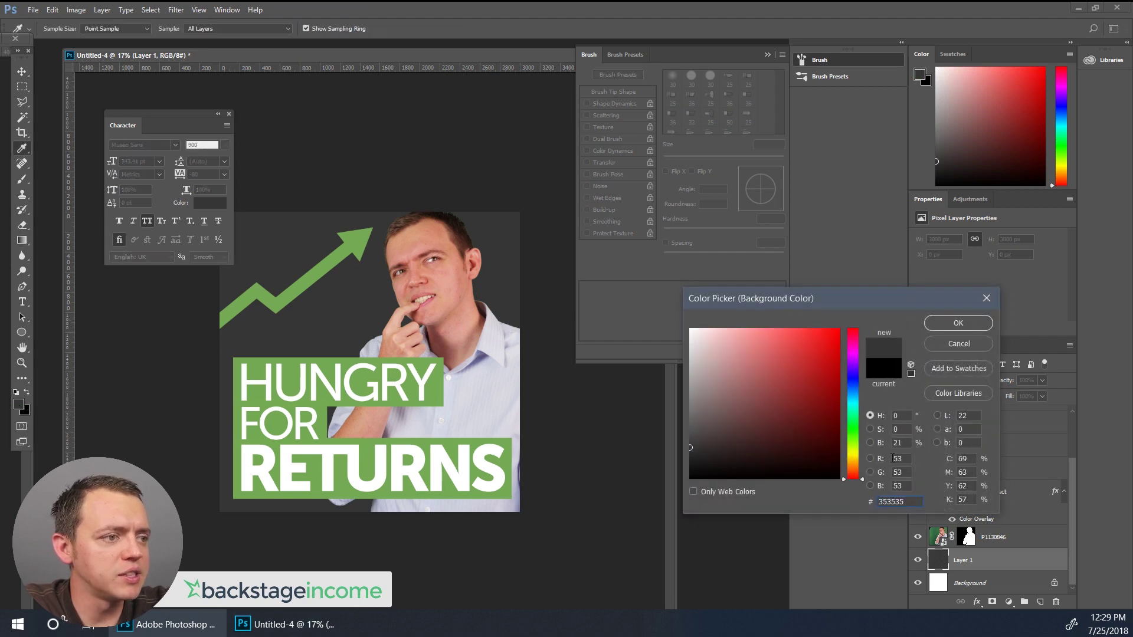
pyautogui.moveTo(854, 399); pyautogui.dragTo(854, 386)
pyautogui.moveTo(763, 399); pyautogui.dragTo(694, 385)
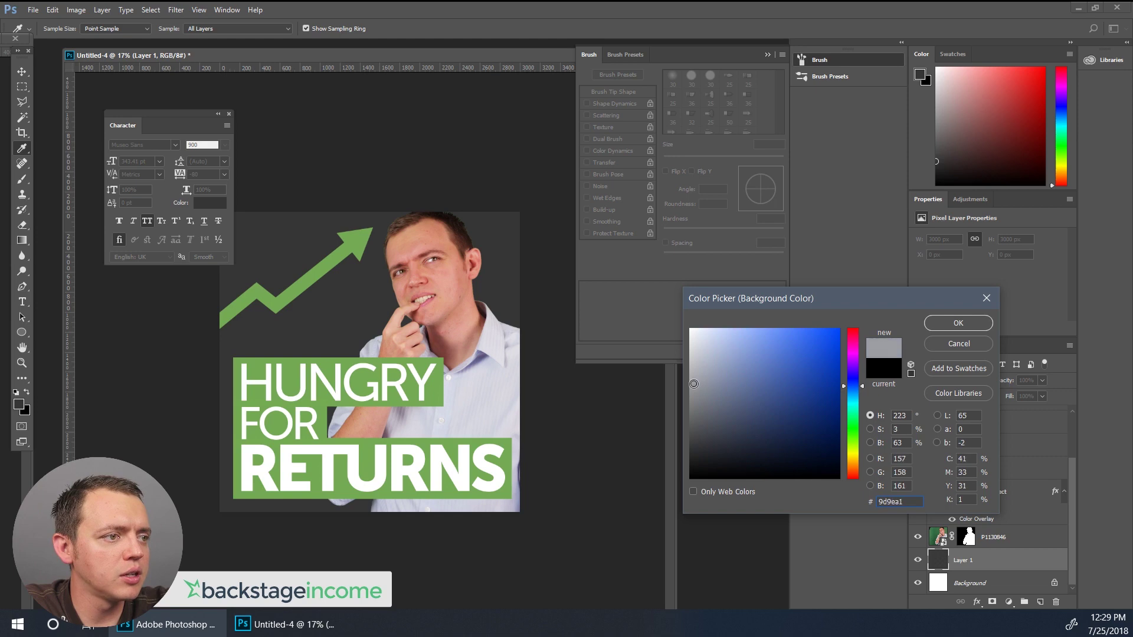
pyautogui.click(958, 323)
# Try several grey gradients across the backdrop, ending with a lighter one.
pyautogui.click(26, 242)
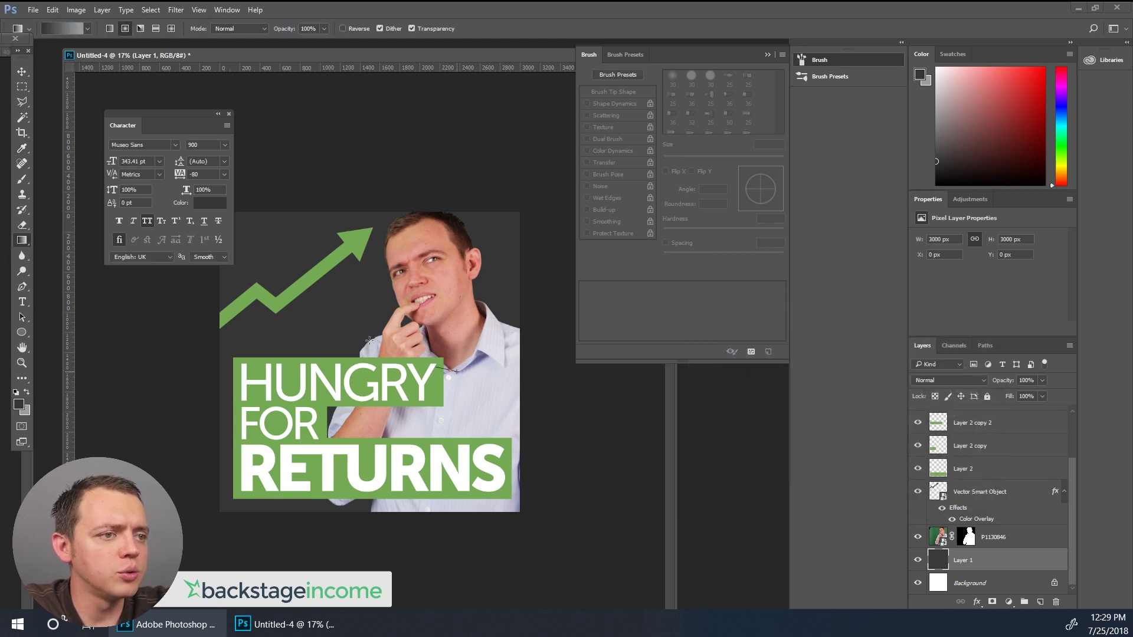
pyautogui.moveTo(370, 341); pyautogui.dragTo(206, 239)
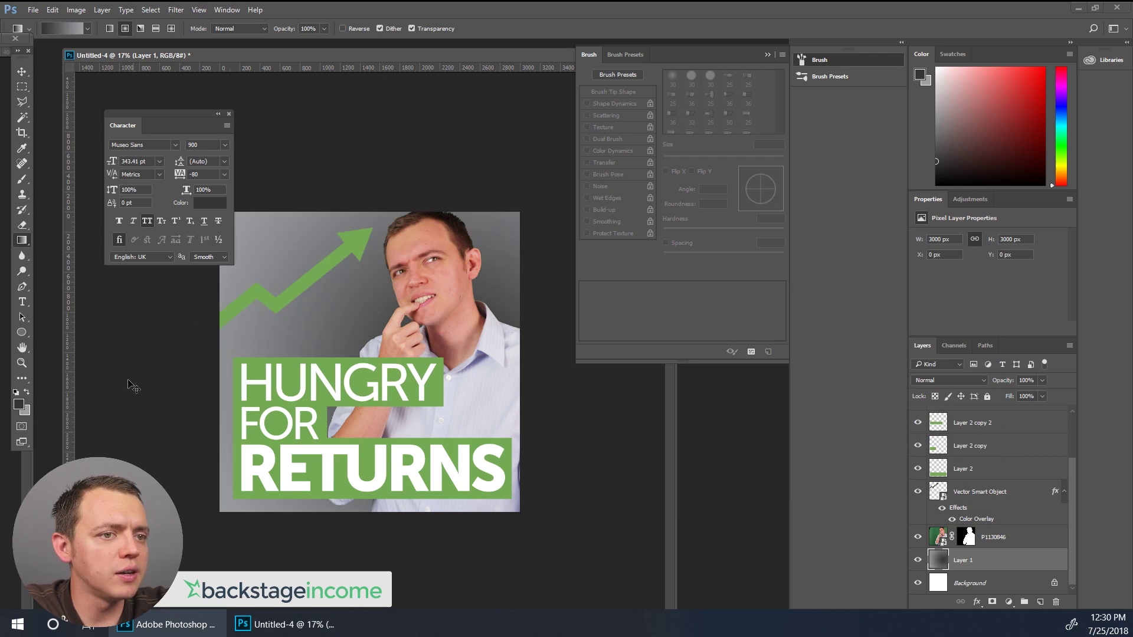
pyautogui.hotkey('alt', 'BackSpace')
pyautogui.click(26, 392)
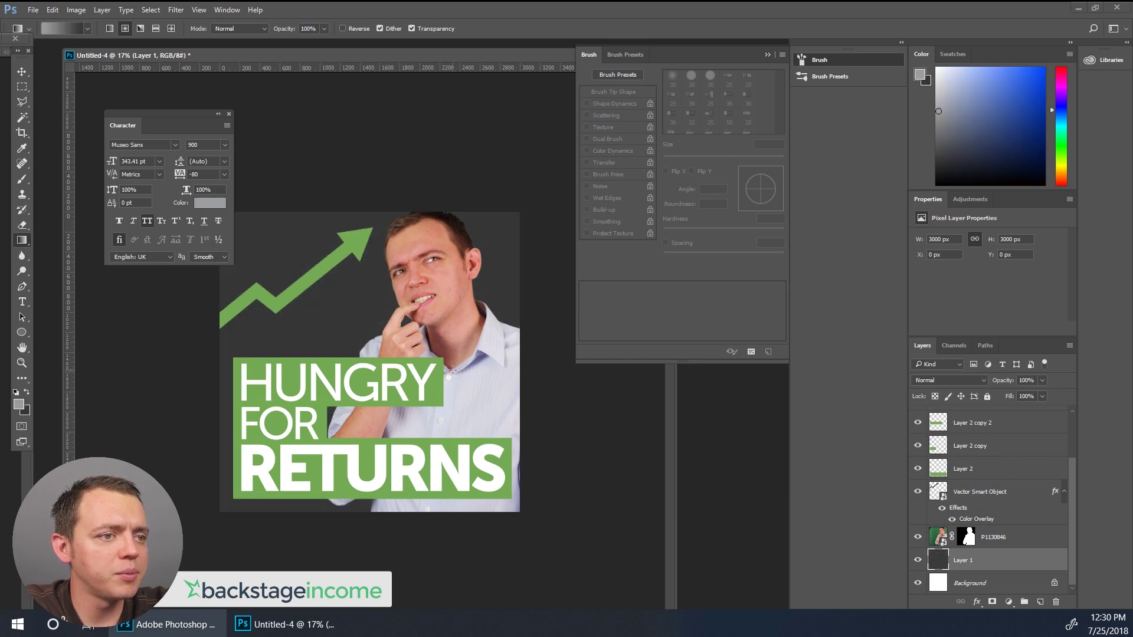
pyautogui.moveTo(452, 370); pyautogui.dragTo(190, 218)
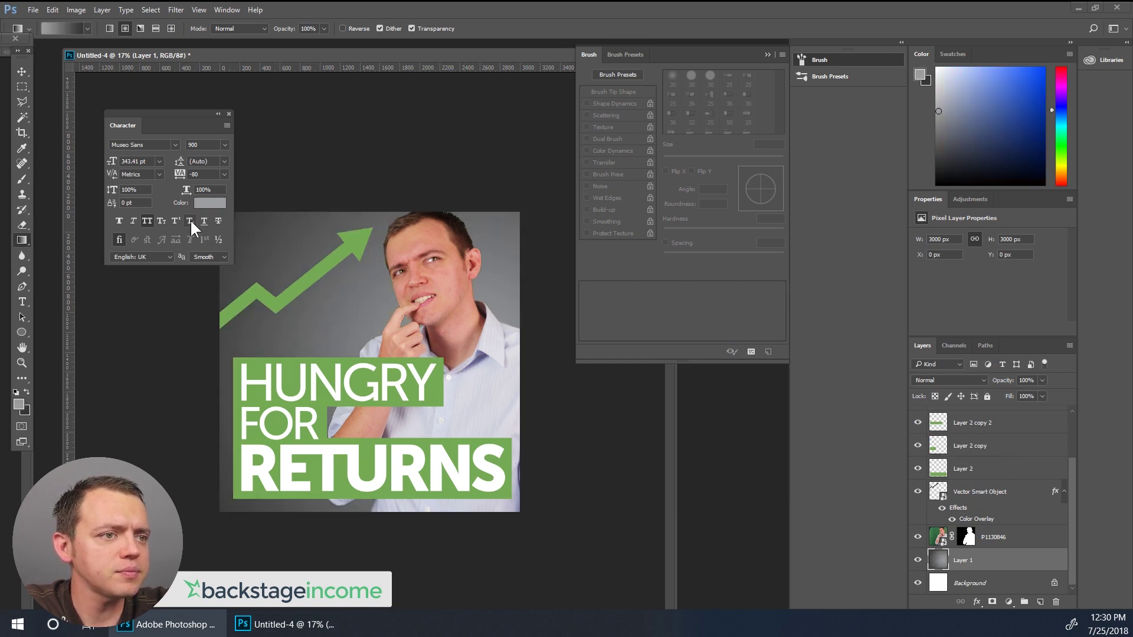
pyautogui.hotkey('ctrl', 'z')
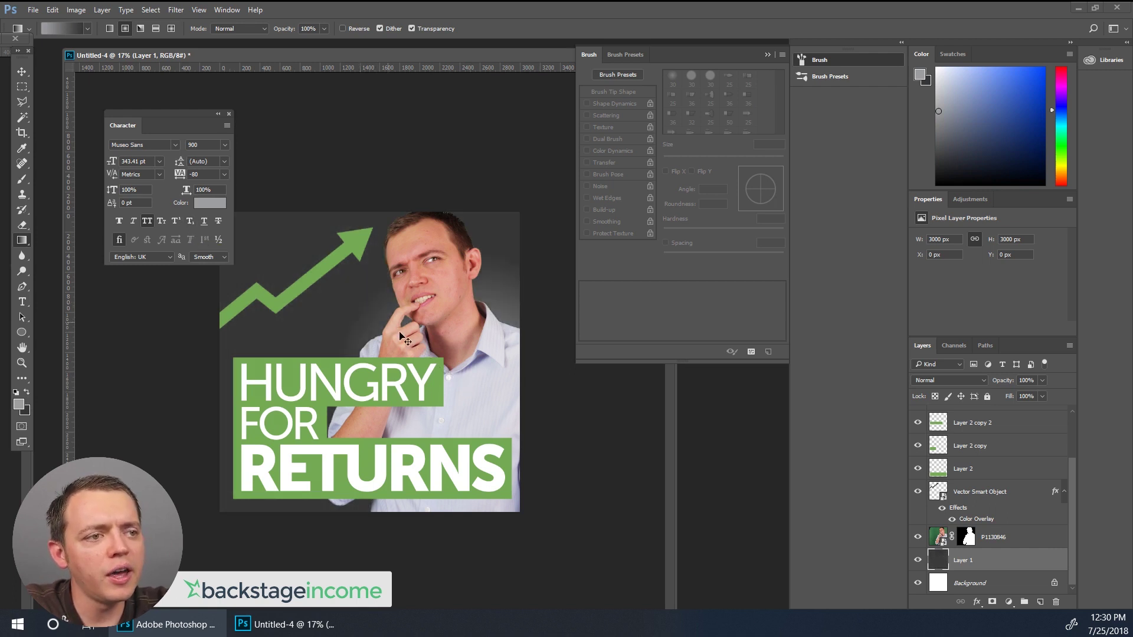
pyautogui.moveTo(437, 375); pyautogui.dragTo(172, 209)
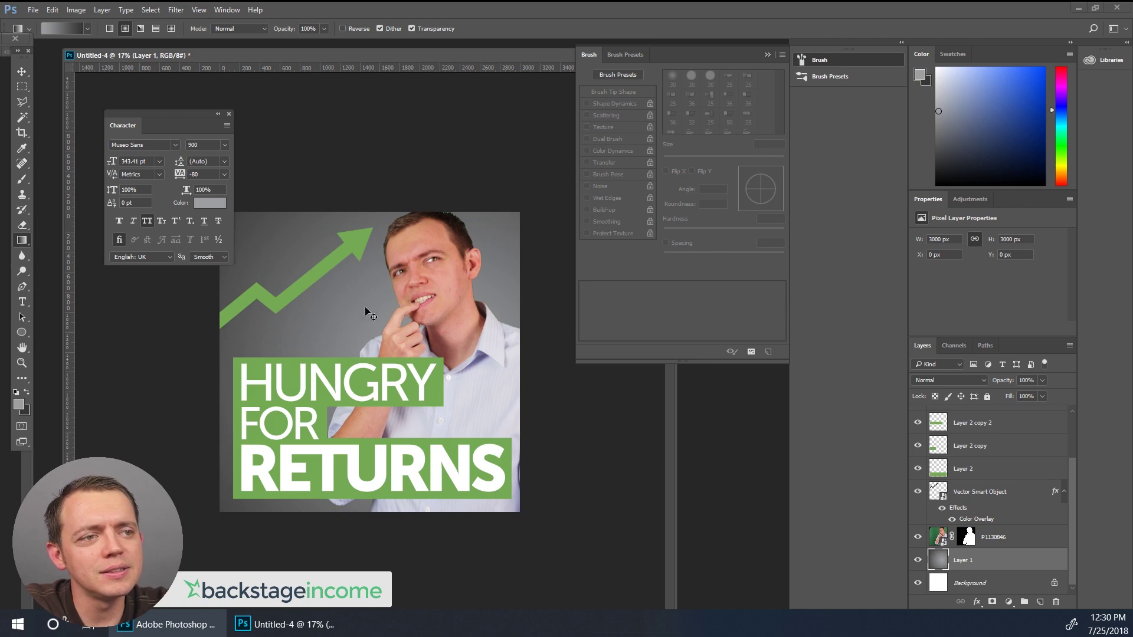
pyautogui.hotkey('ctrl', 'z')
pyautogui.moveTo(459, 375); pyautogui.dragTo(277, 220)
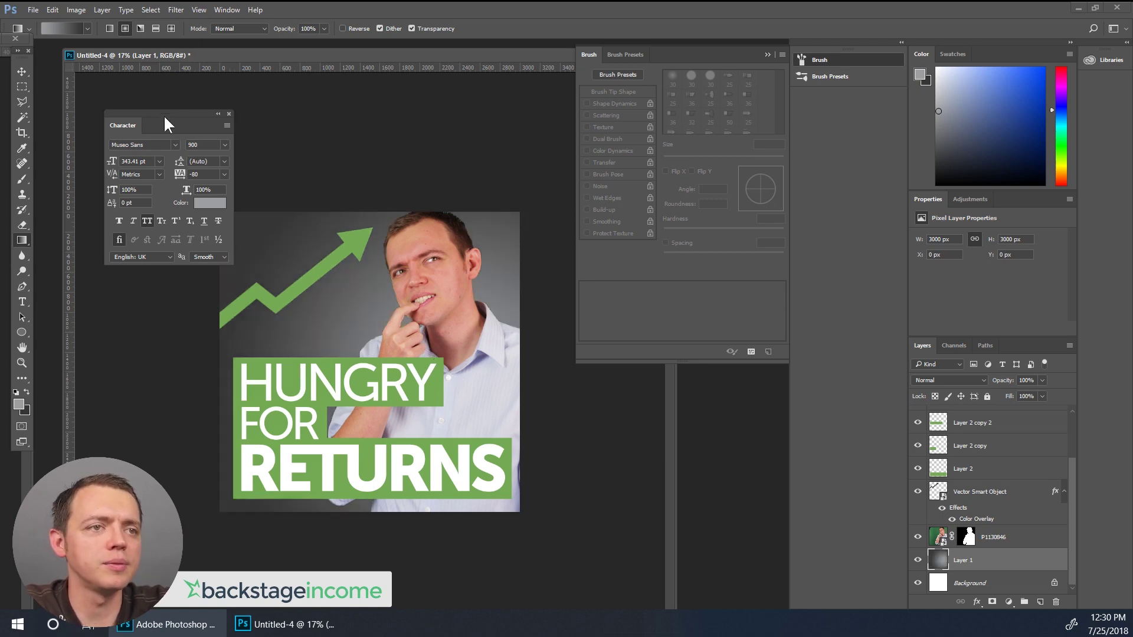
pyautogui.moveTo(157, 111); pyautogui.dragTo(131, 77)
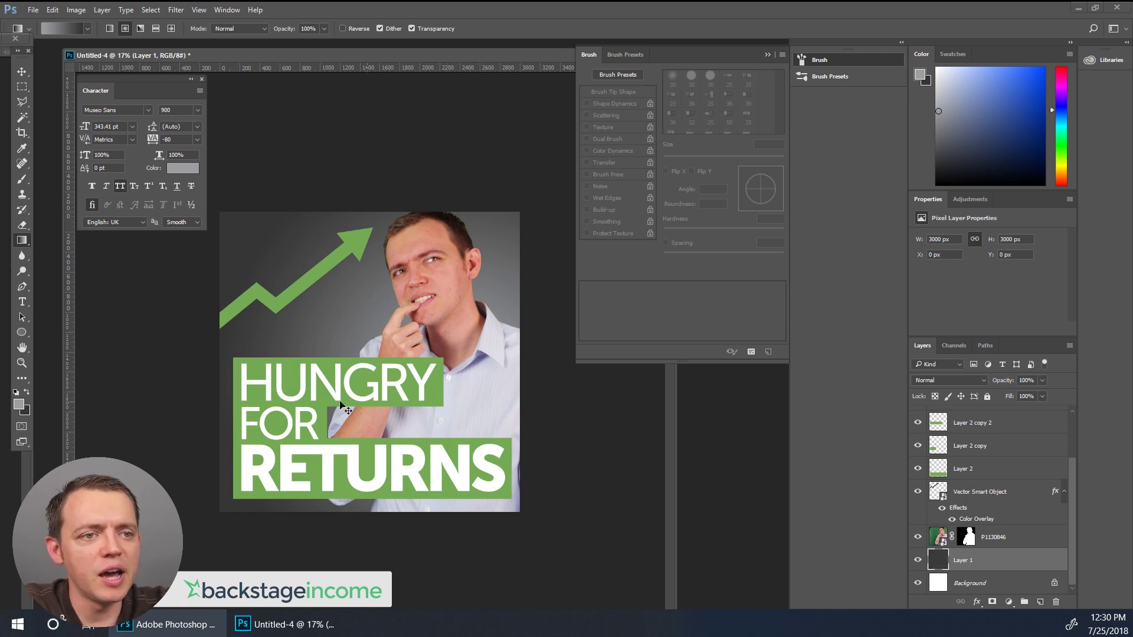
# Undo the backdrop gradient, enlarge the brush to 2800 px, and add a new layer above the backdrop.
pyautogui.hotkey('ctrl', 'z')
pyautogui.click(23, 176)
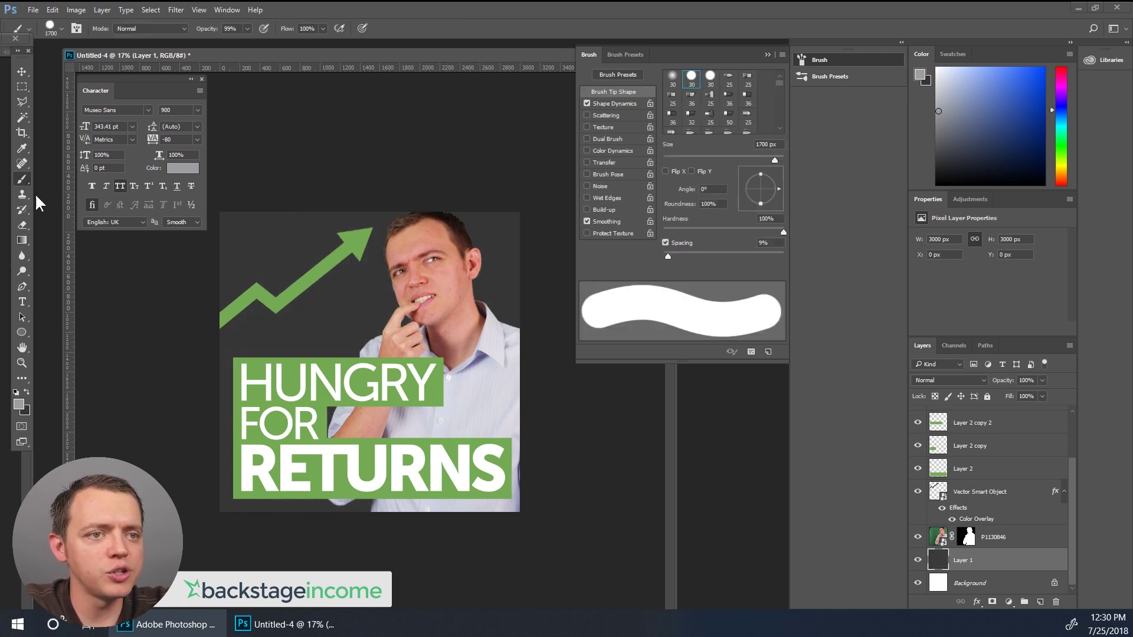
pyautogui.press(']')
pyautogui.press(']')
pyautogui.press(']')
pyautogui.press(']')
pyautogui.press(']')
pyautogui.press(']')
pyautogui.press(']')
pyautogui.press(']')
pyautogui.press(']')
pyautogui.press(']')
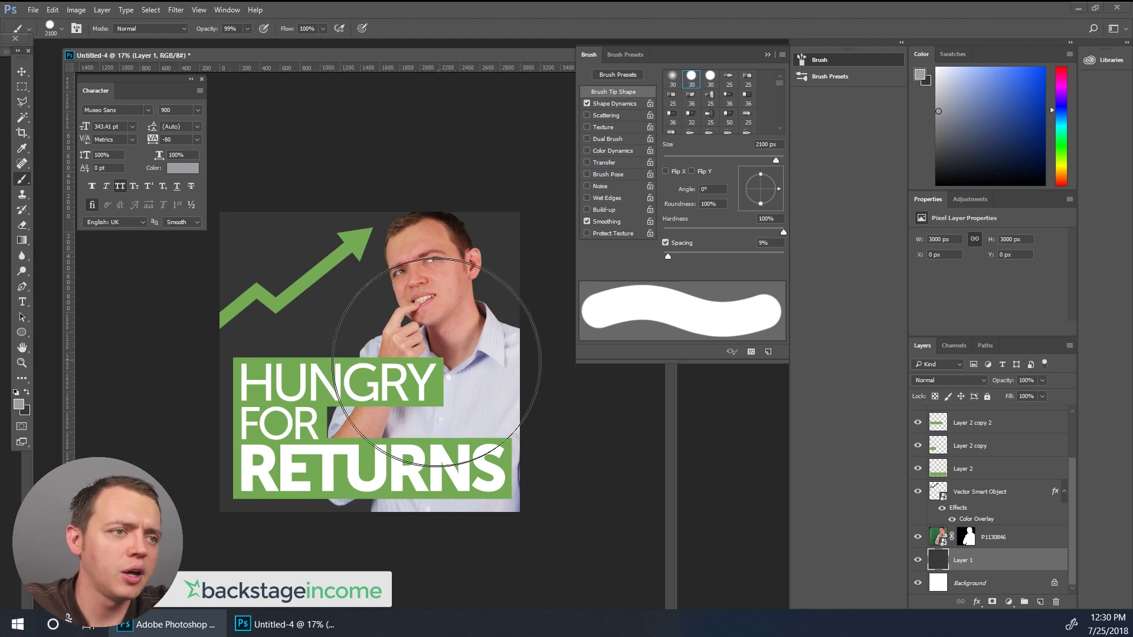
pyautogui.press(']')
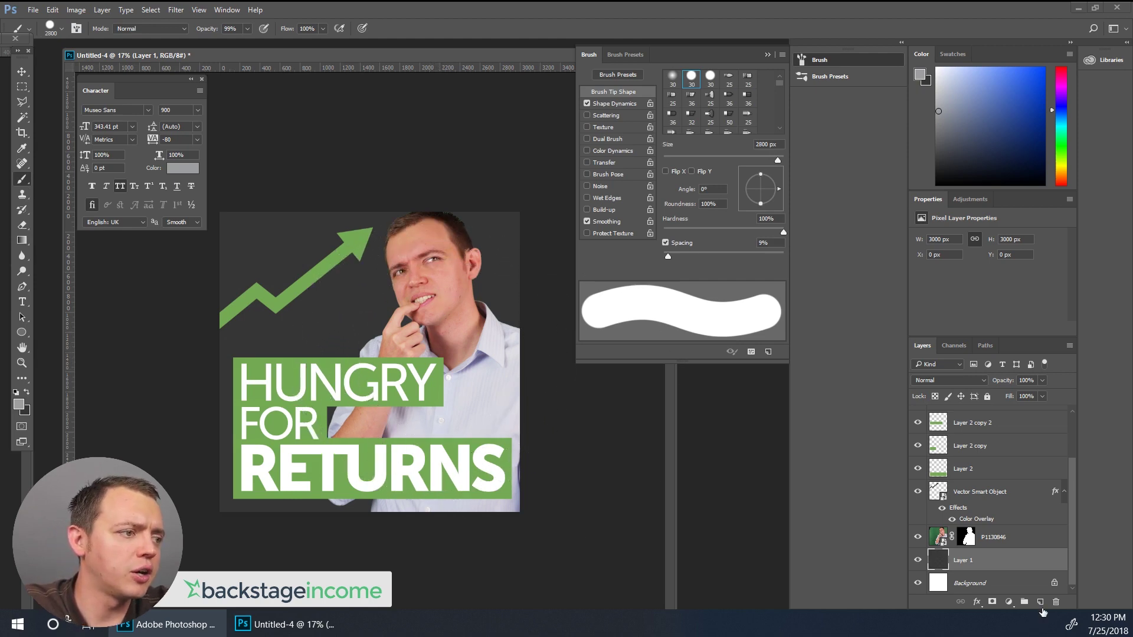
pyautogui.click(1042, 601)
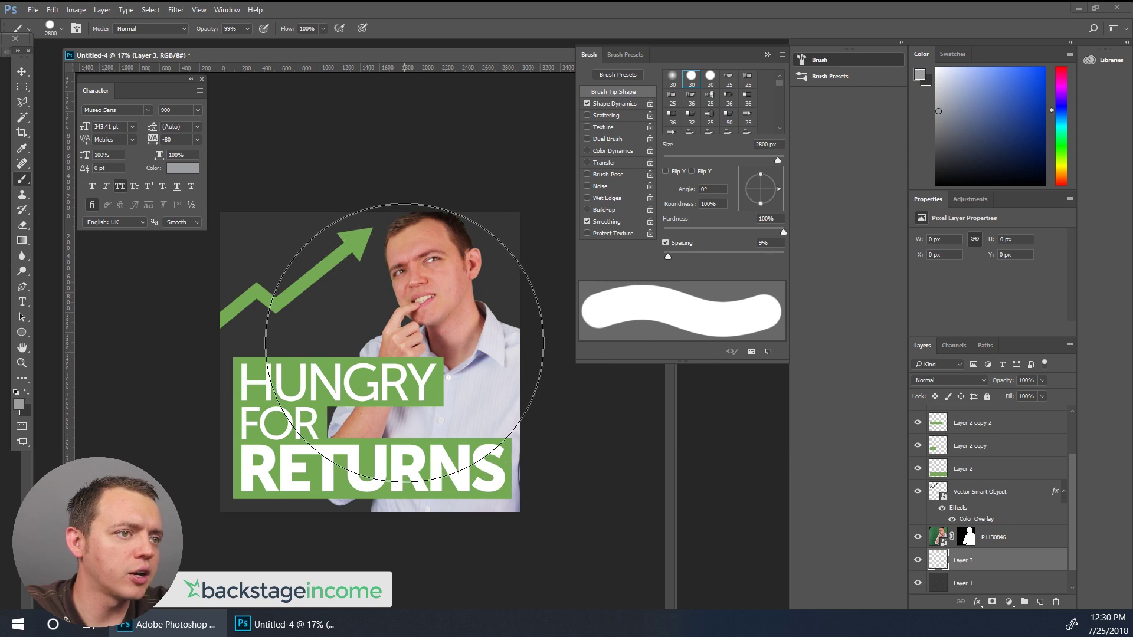
pyautogui.click(405, 344)
pyautogui.hotkey('ctrl', 'z')
# Paint a soft 0%-hardness, 2900 px grey glow behind the host at 93% opacity.
pyautogui.click(62, 26)
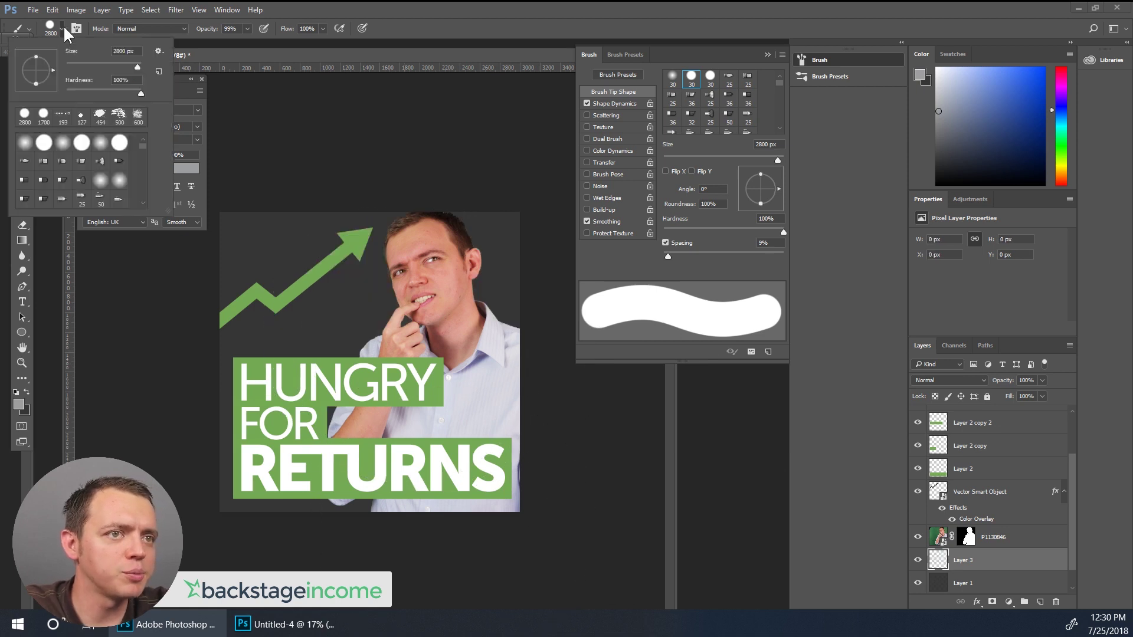
pyautogui.moveTo(140, 93); pyautogui.dragTo(59, 94)
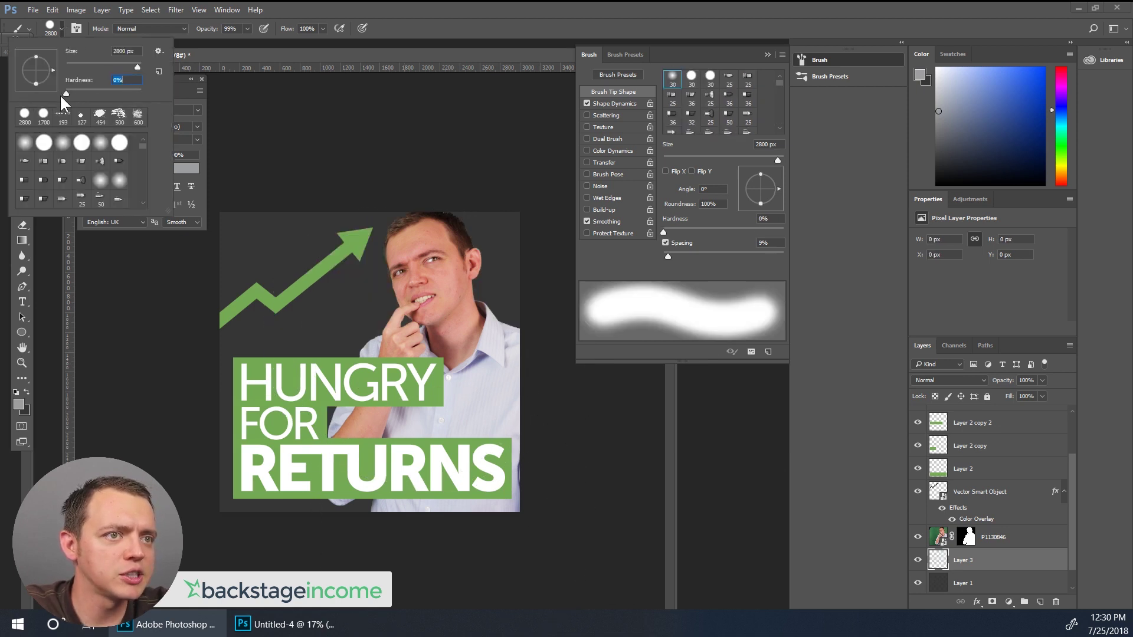
pyautogui.click(413, 342)
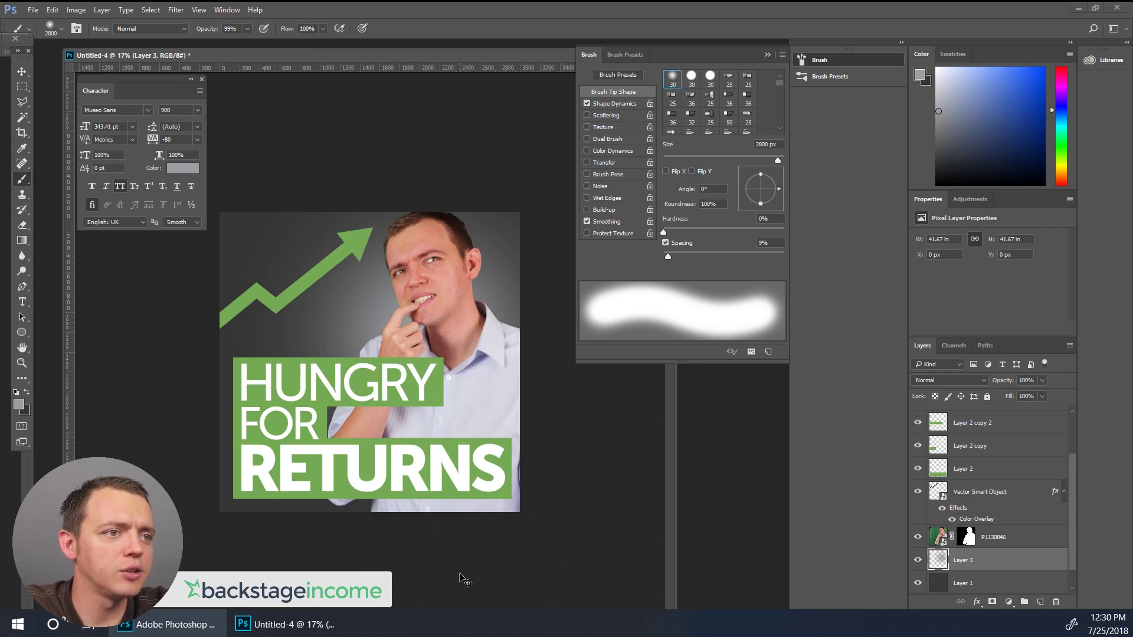
pyautogui.hotkey('ctrl', 'z')
pyautogui.press(']')
pyautogui.press(']')
pyautogui.press(']')
pyautogui.press(']')
pyautogui.press(']')
pyautogui.press(']')
pyautogui.press(']')
pyautogui.press(']')
pyautogui.press(']')
pyautogui.press(']')
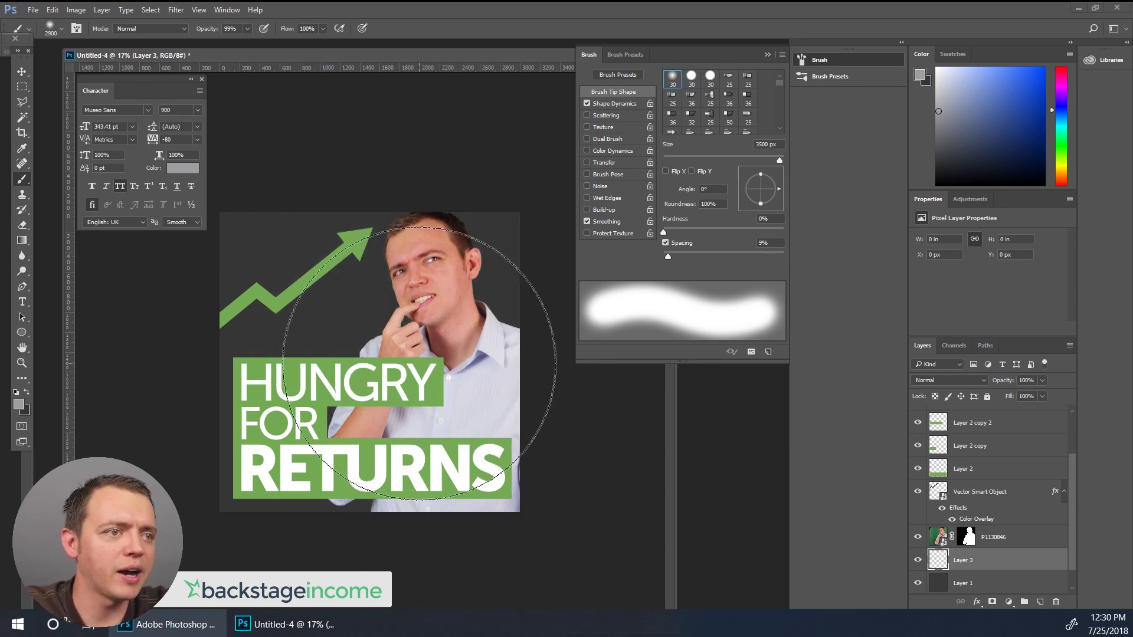
pyautogui.click(407, 372)
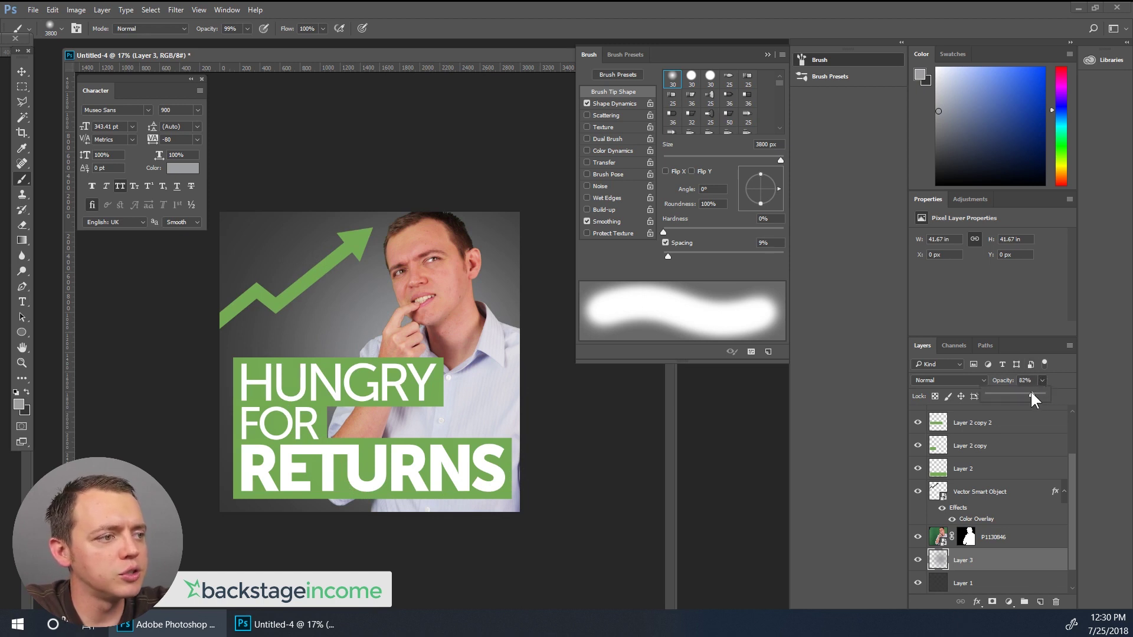
pyautogui.moveTo(1020, 391); pyautogui.dragTo(1043, 388)
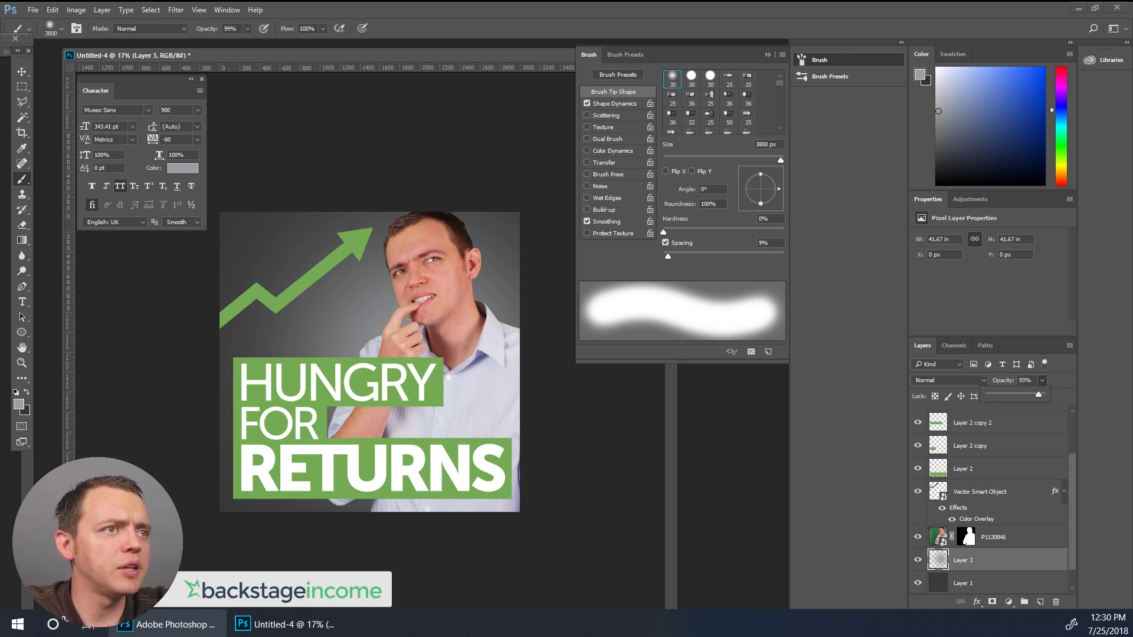
pyautogui.press('Return')
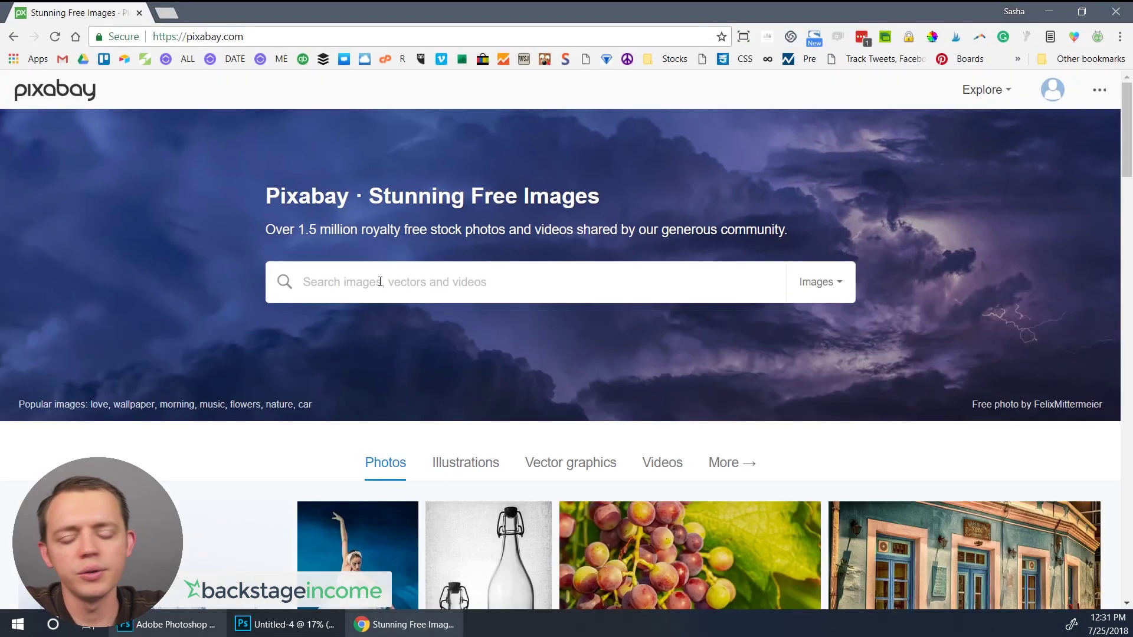
# Search Pixabay for 'wooden table' and browse the results.
pyautogui.write('wooden ')
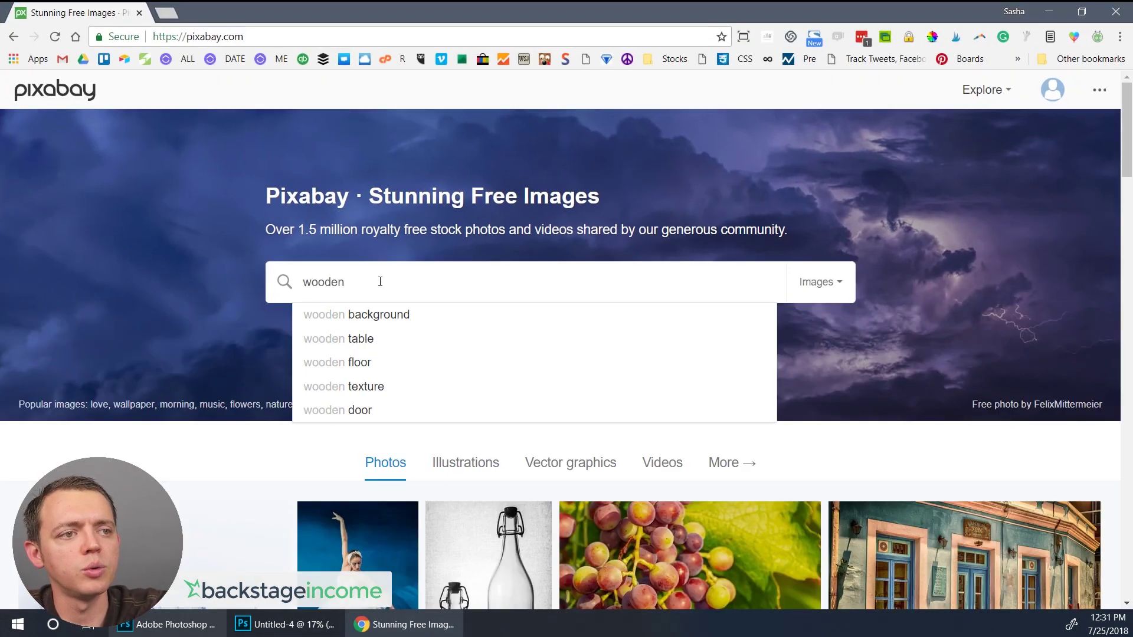
pyautogui.write('table')
pyautogui.press('Return')
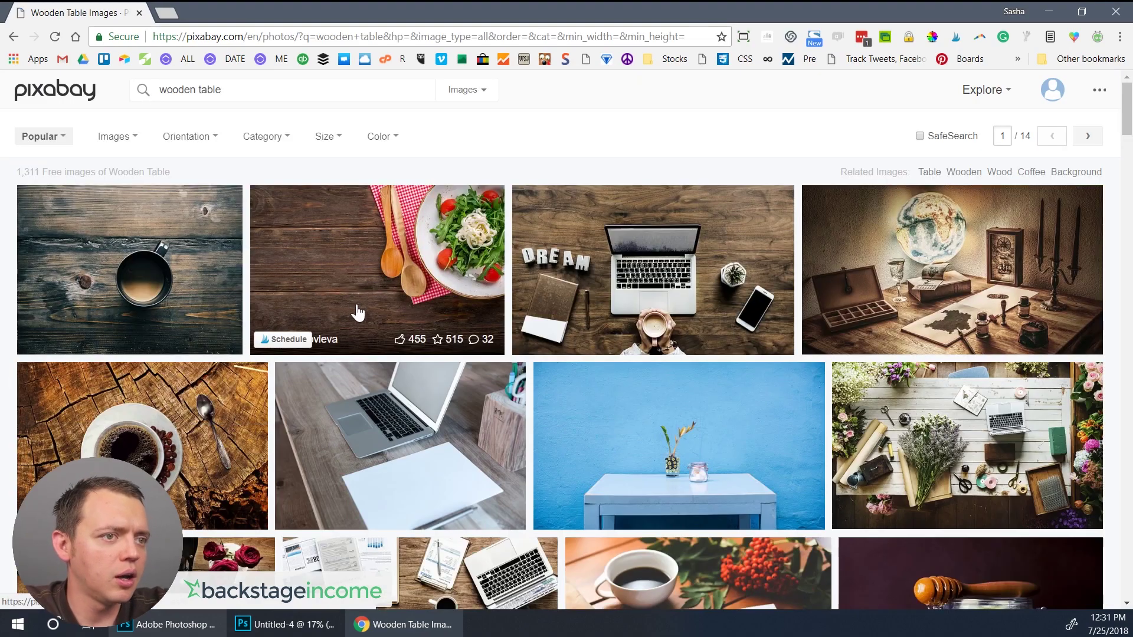
pyautogui.scroll(-3, 354, 307)
pyautogui.scroll(-3, 327, 353)
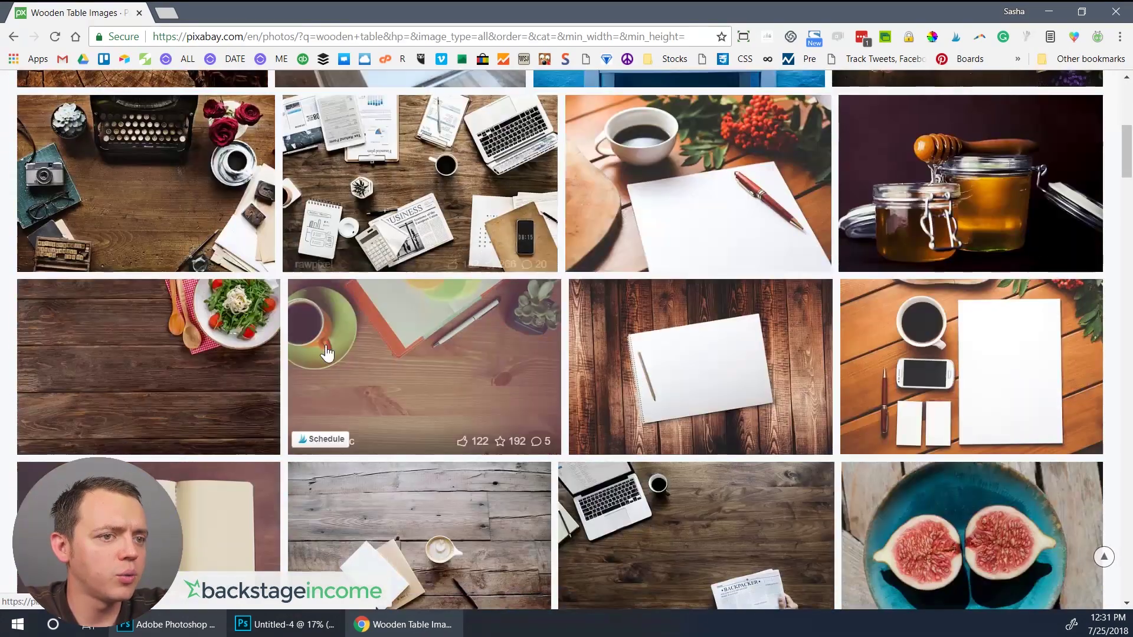
pyautogui.scroll(-5, 162, 365)
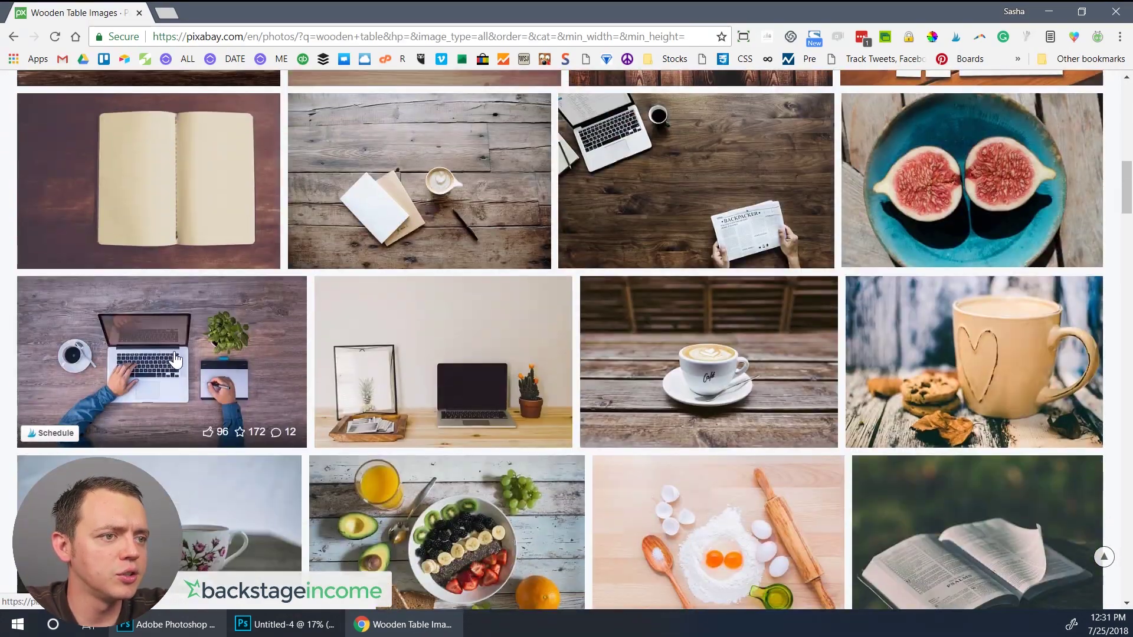
pyautogui.scroll(5, 175, 358)
pyautogui.scroll(6, 171, 360)
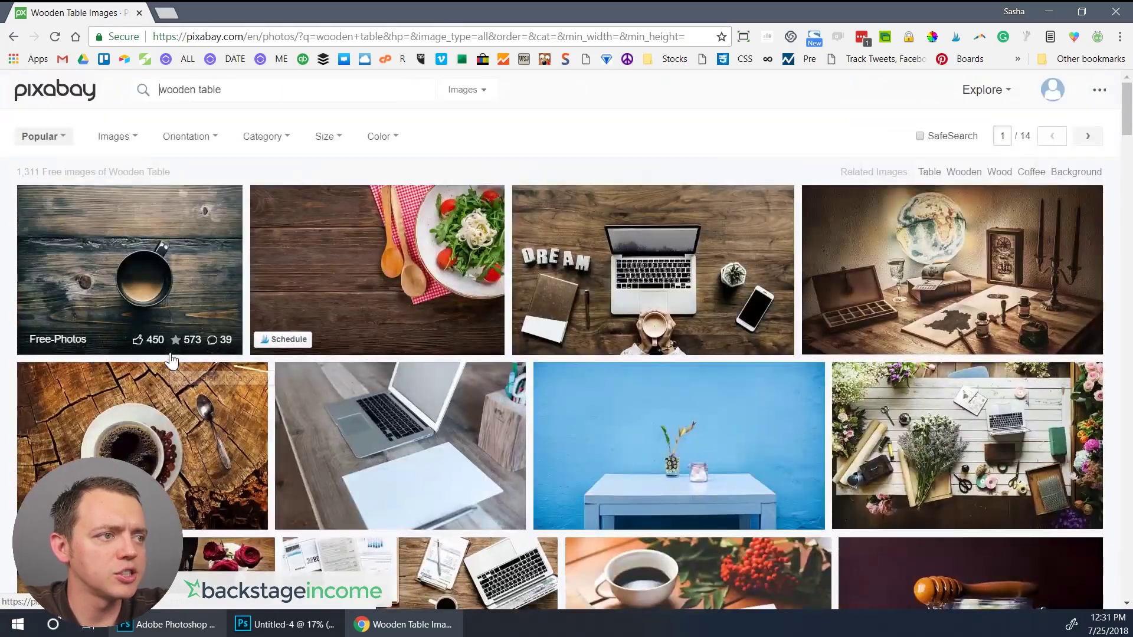
pyautogui.scroll(-6, 301, 304)
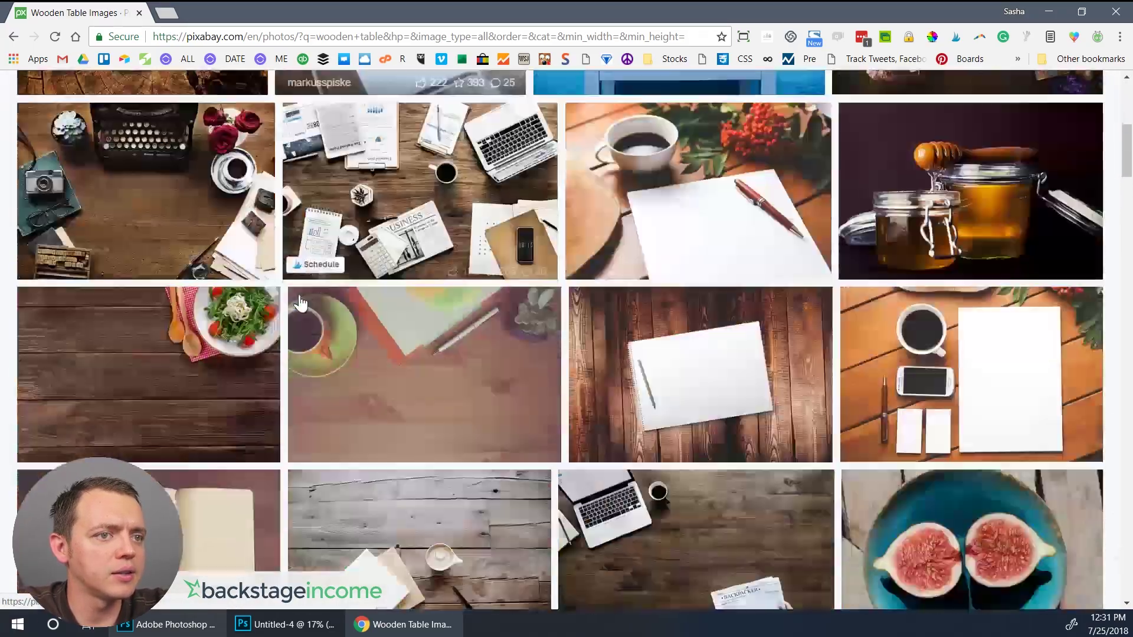
pyautogui.scroll(-12, 285, 324)
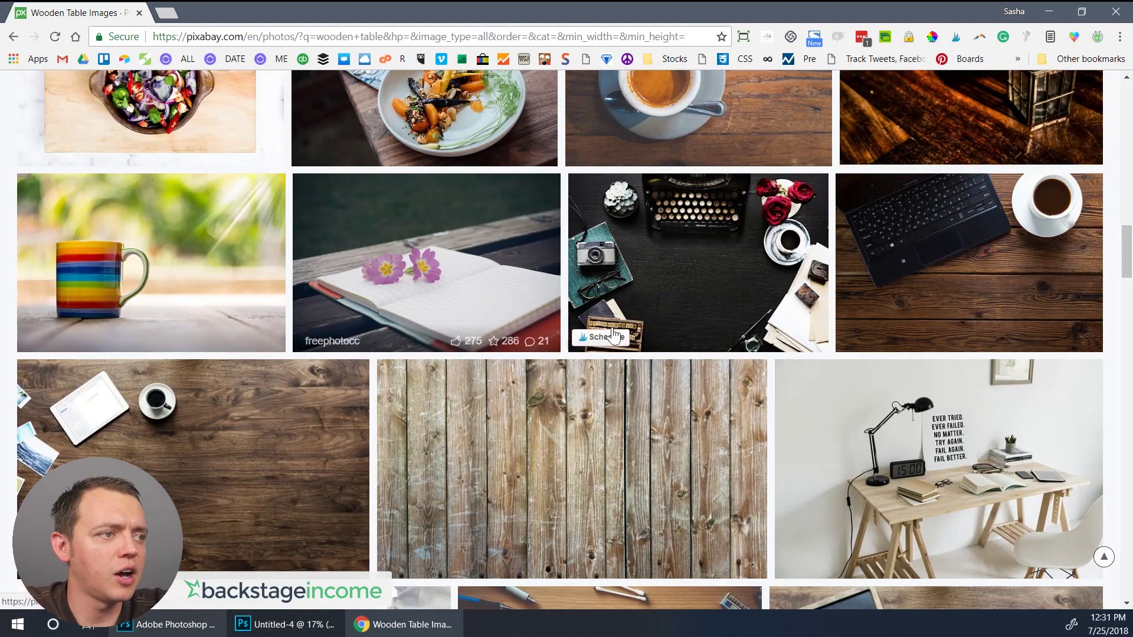
pyautogui.scroll(-5, 614, 334)
pyautogui.scroll(1, 362, 272)
# Download the wooden desk photo at 2500×1561 and return to Photoshop.
pyautogui.click(271, 223)
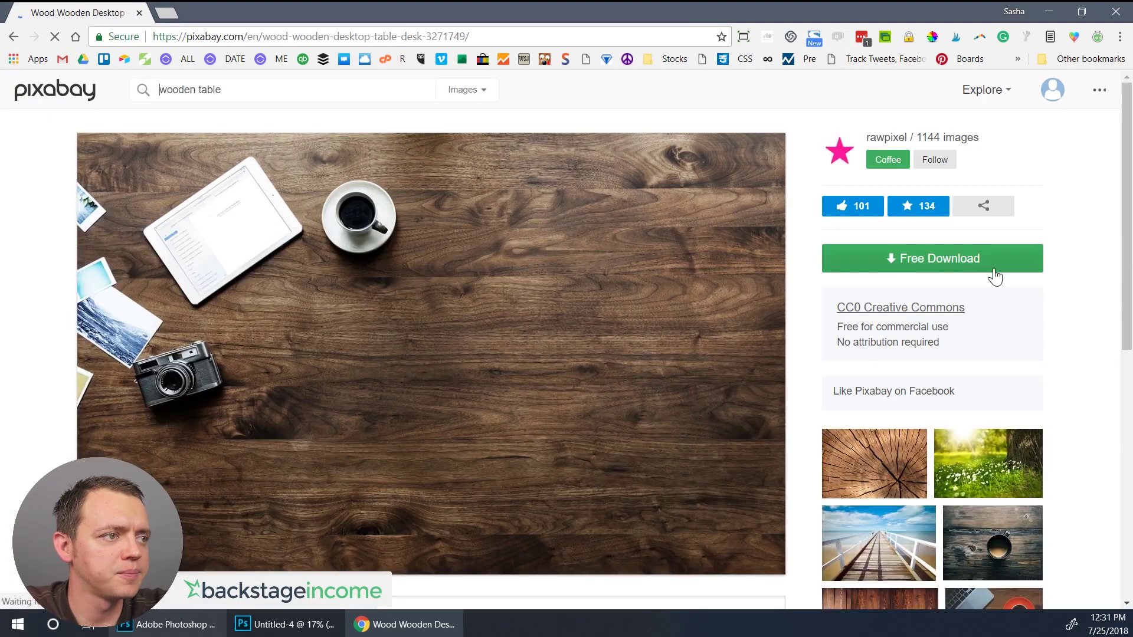
pyautogui.click(982, 265)
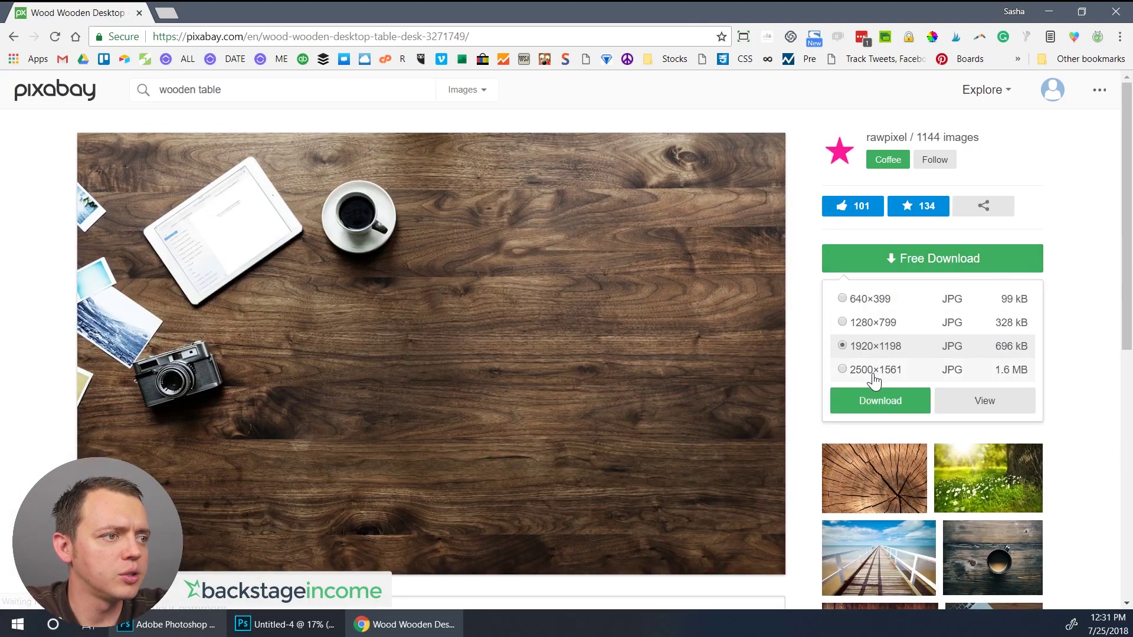
pyautogui.click(874, 377)
pyautogui.click(873, 401)
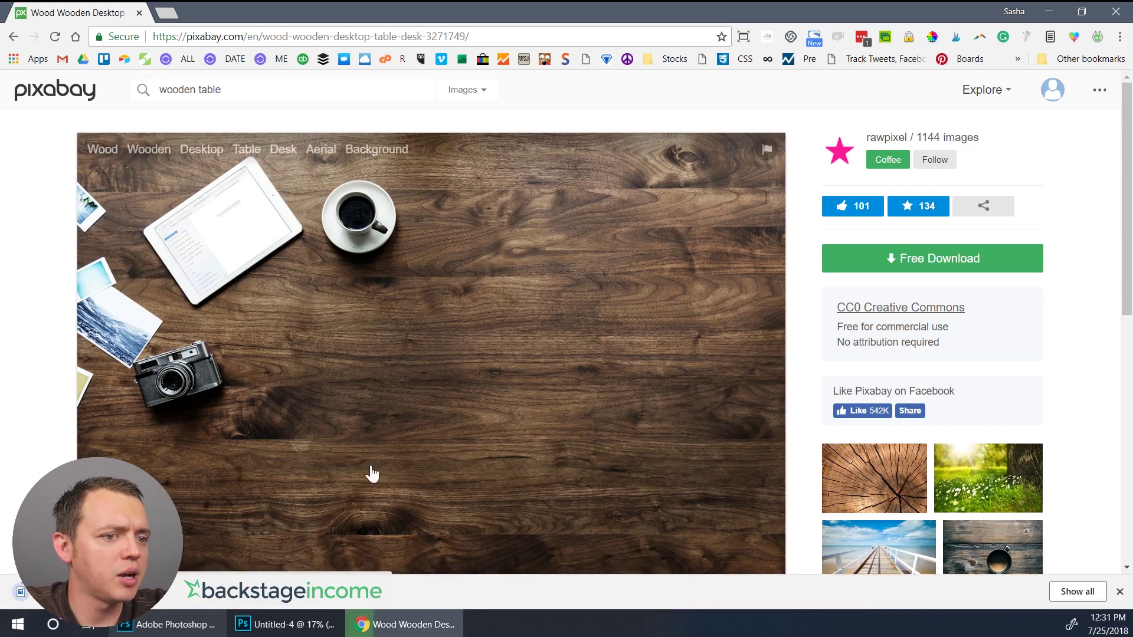
pyautogui.hotkey('alt', 'Tab')
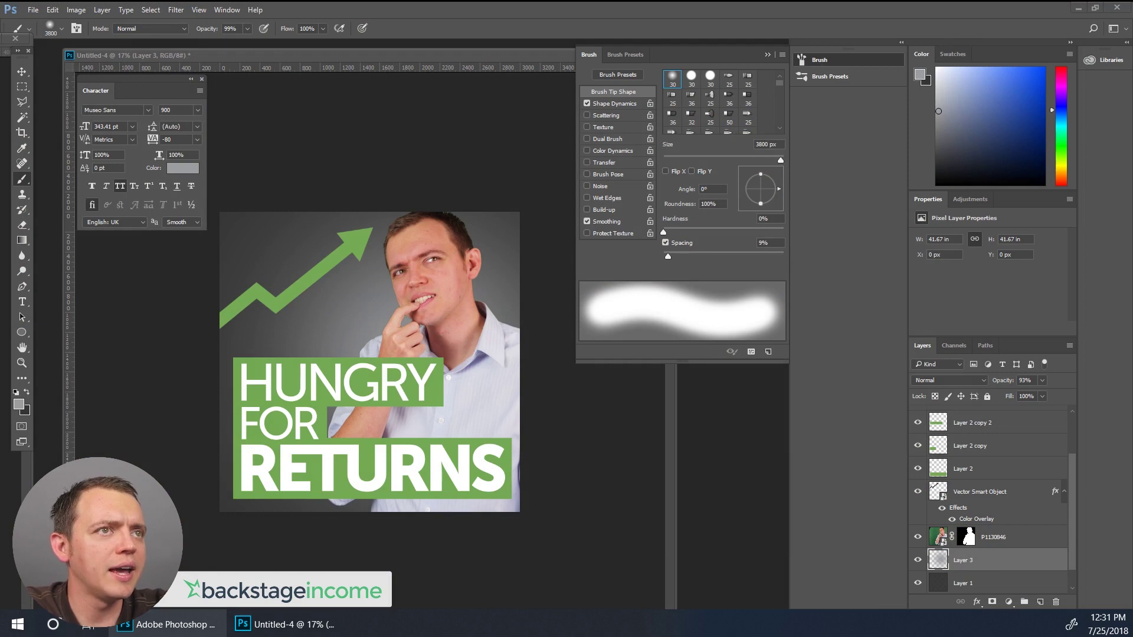
# Place the wood desk photo on the canvas, enlarge it to cover the square, and shift it left.
pyautogui.moveTo(172, 624); pyautogui.dragTo(536, 242)
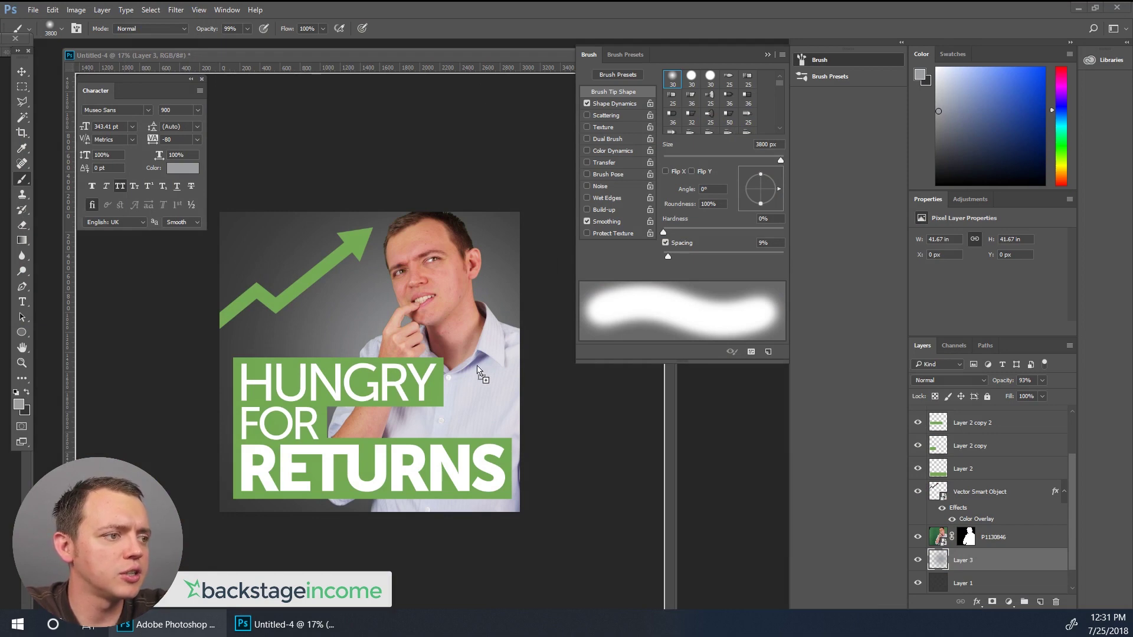
pyautogui.moveTo(477, 367); pyautogui.dragTo(455, 339)
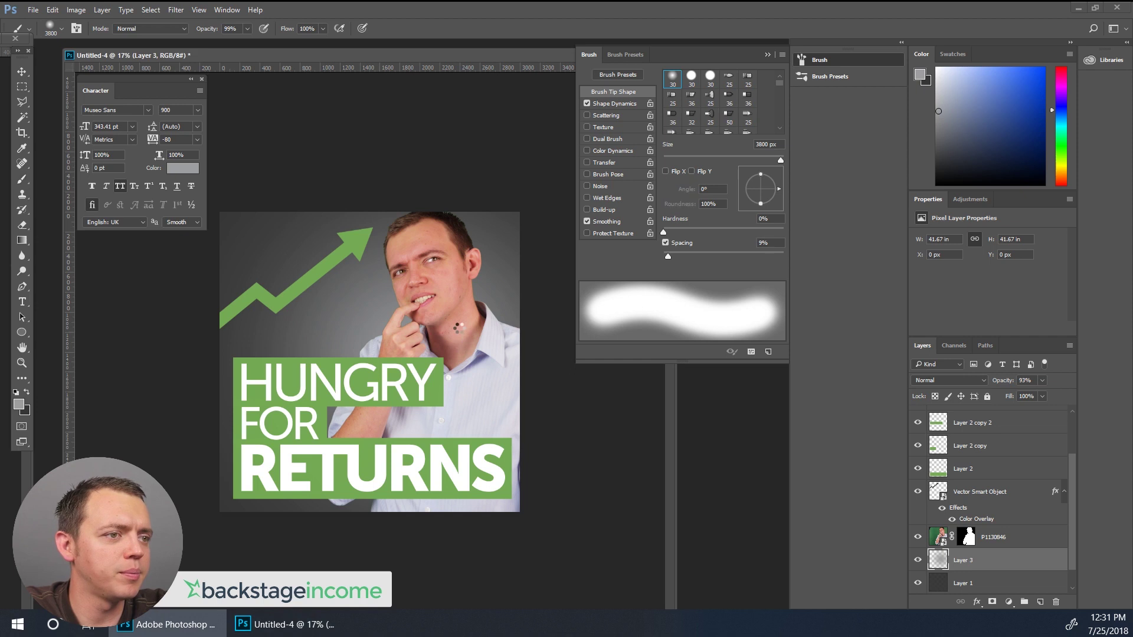
pyautogui.moveTo(400, 344); pyautogui.dragTo(647, 158)
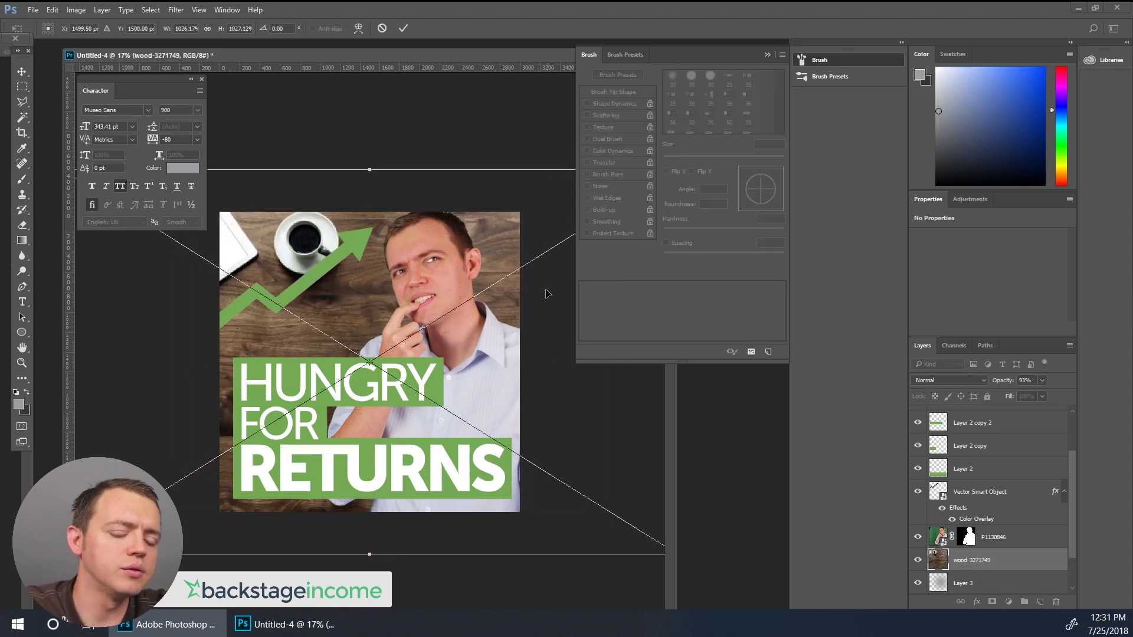
pyautogui.press('Return')
pyautogui.click(24, 72)
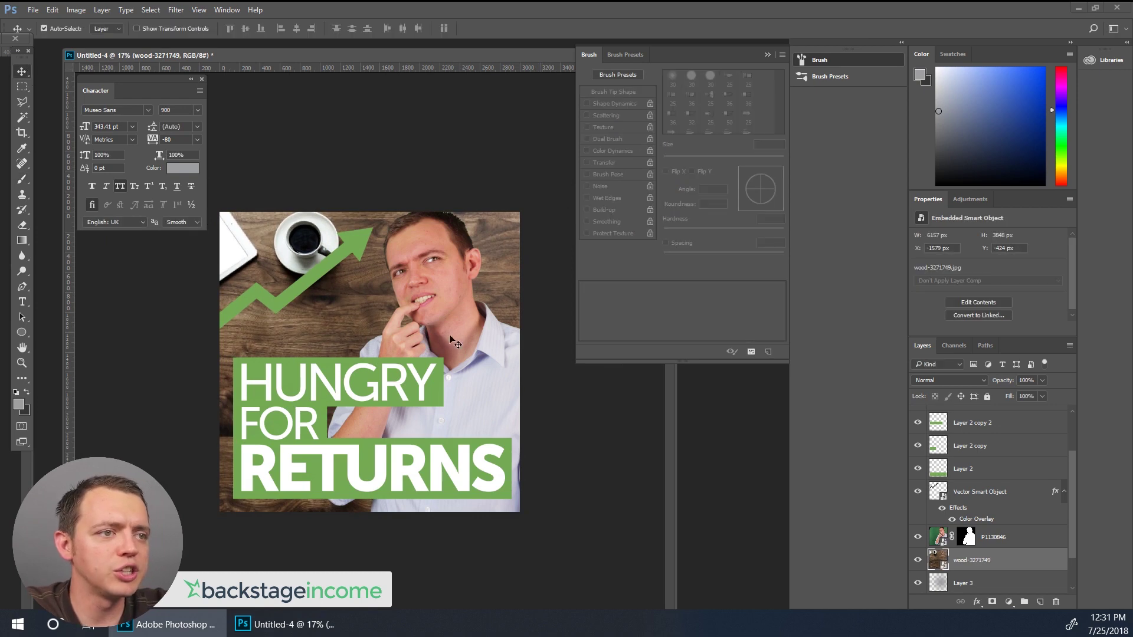
pyautogui.moveTo(506, 270); pyautogui.dragTo(371, 269)
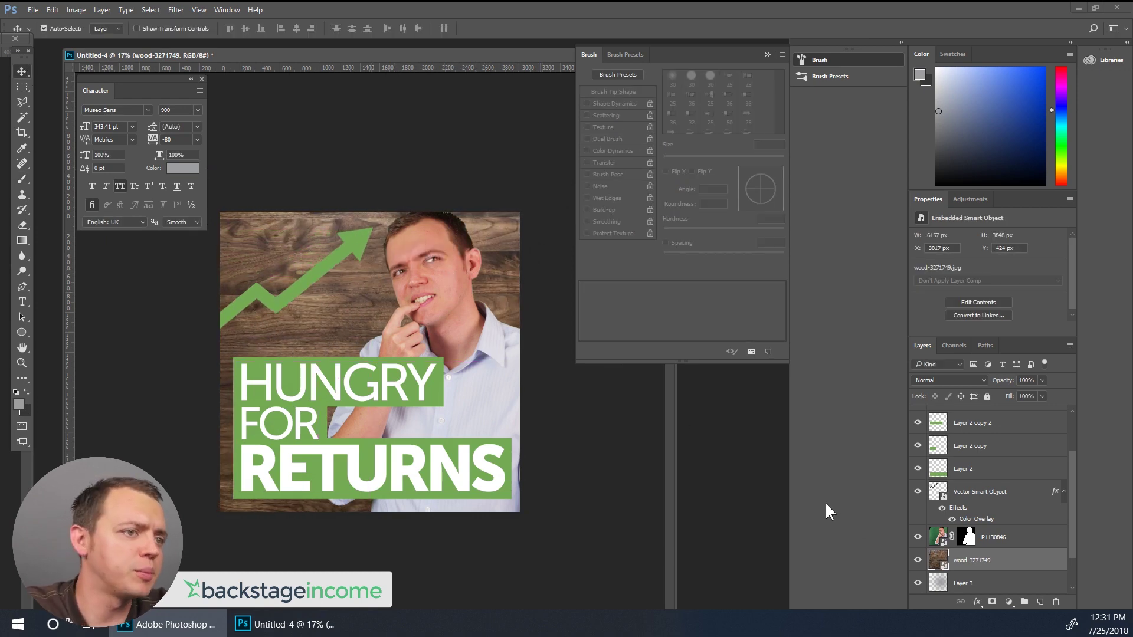
# Move the wood layer behind the host and lower its opacity to 15%.
pyautogui.scroll(-2, 983, 569)
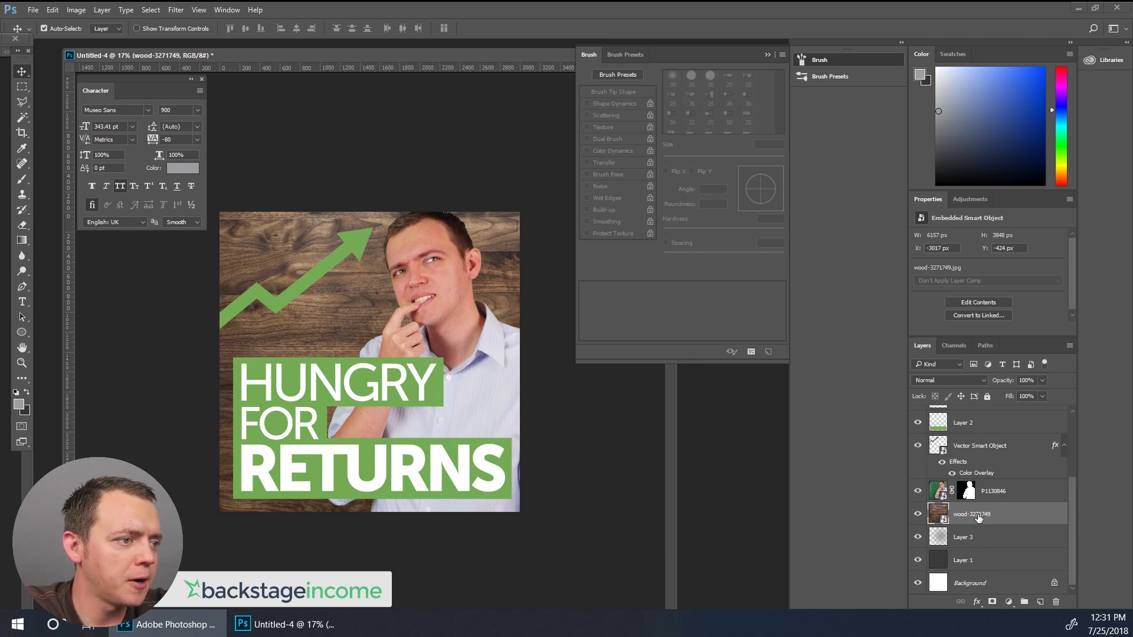
pyautogui.moveTo(978, 517)
pyautogui.mouseDown()
pyautogui.moveTo(974, 562)
pyautogui.moveTo(975, 519)
pyautogui.mouseUp()
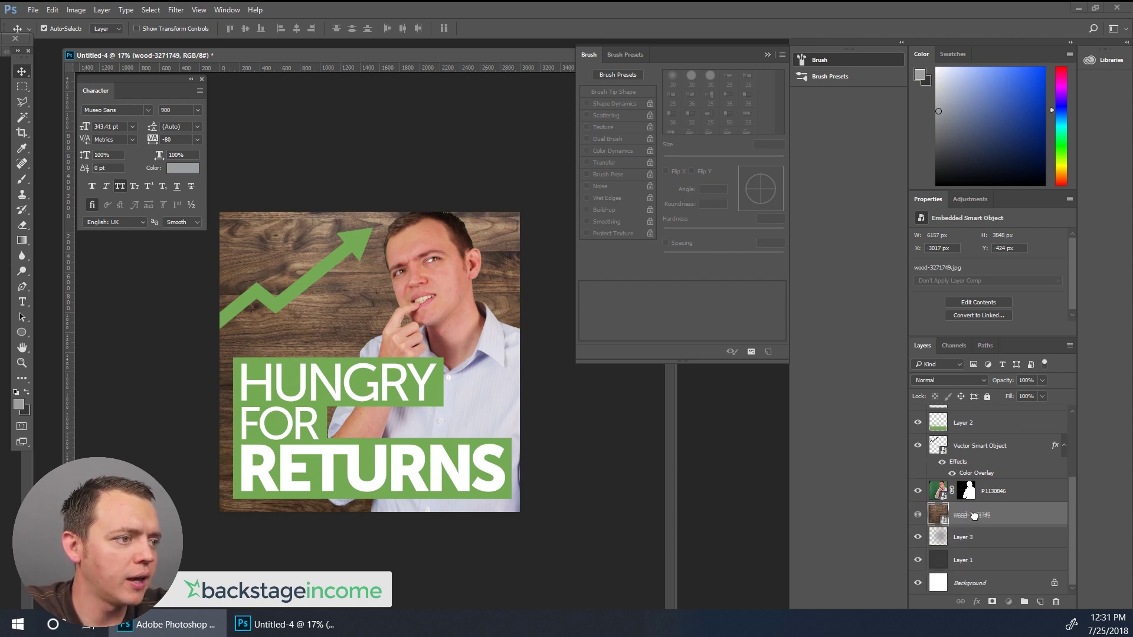
pyautogui.click(1042, 380)
pyautogui.moveTo(1013, 395); pyautogui.dragTo(1001, 396)
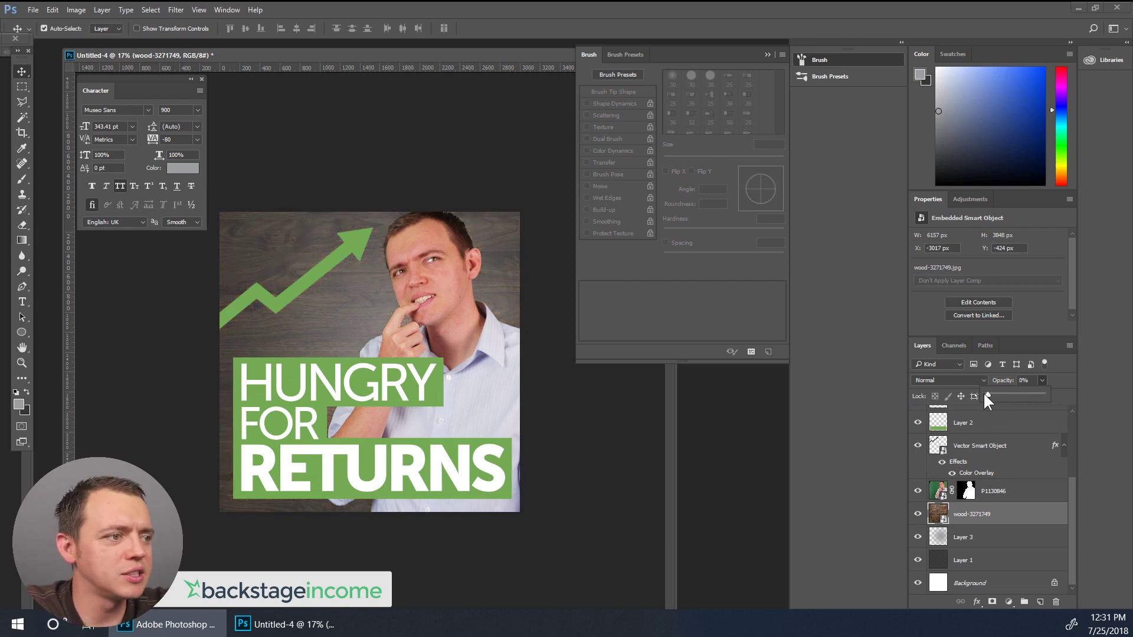
pyautogui.moveTo(1031, 392); pyautogui.dragTo(1120, 387)
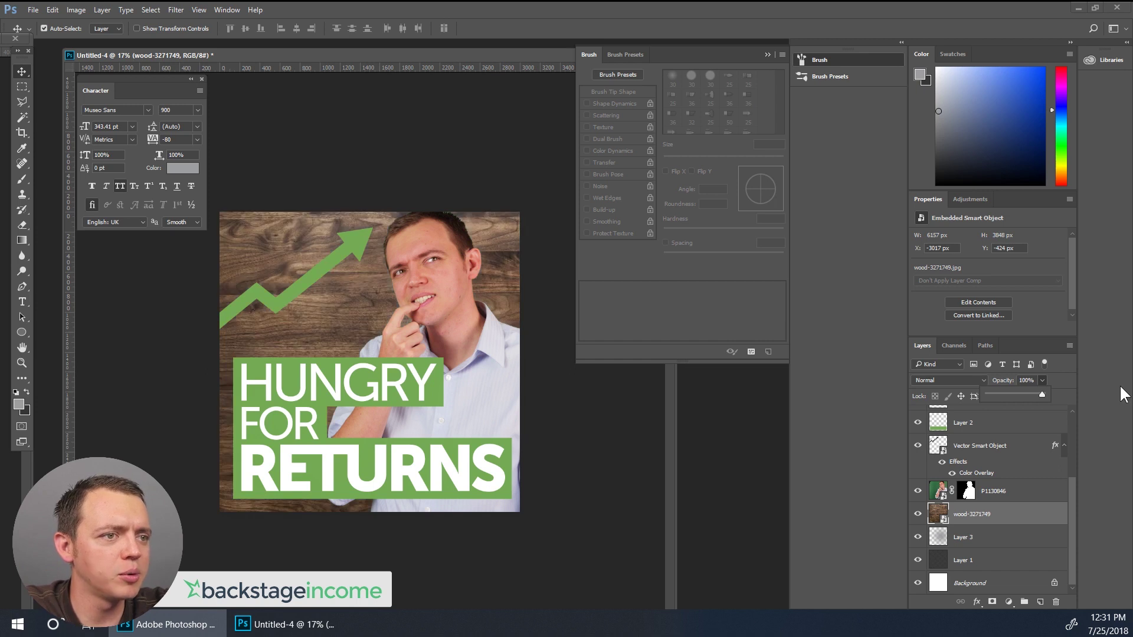
pyautogui.moveTo(1024, 395); pyautogui.dragTo(984, 390)
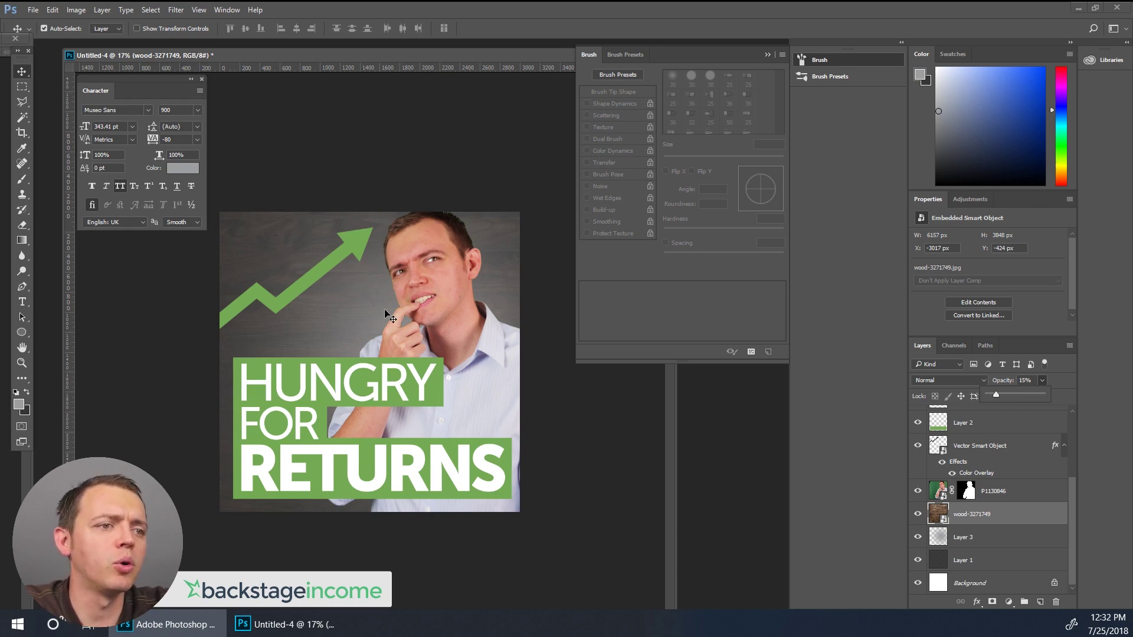
# Group the arrow Vector Smart Object and the text box layers into Group 1.
pyautogui.scroll(3, 1046, 491)
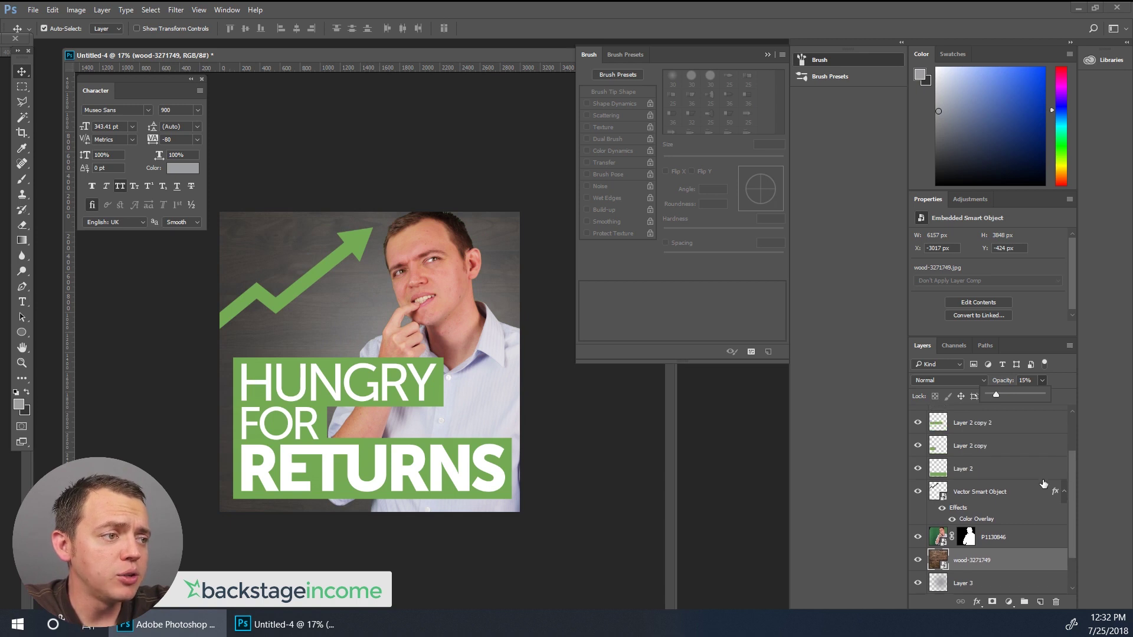
pyautogui.click(976, 501)
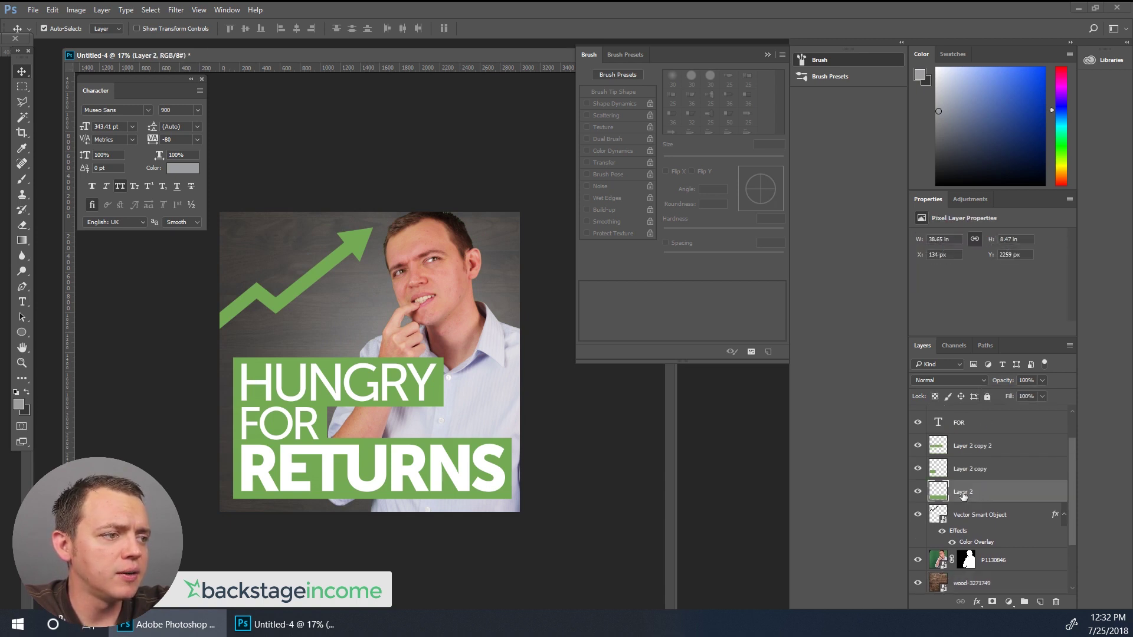
pyautogui.scroll(2, 963, 496)
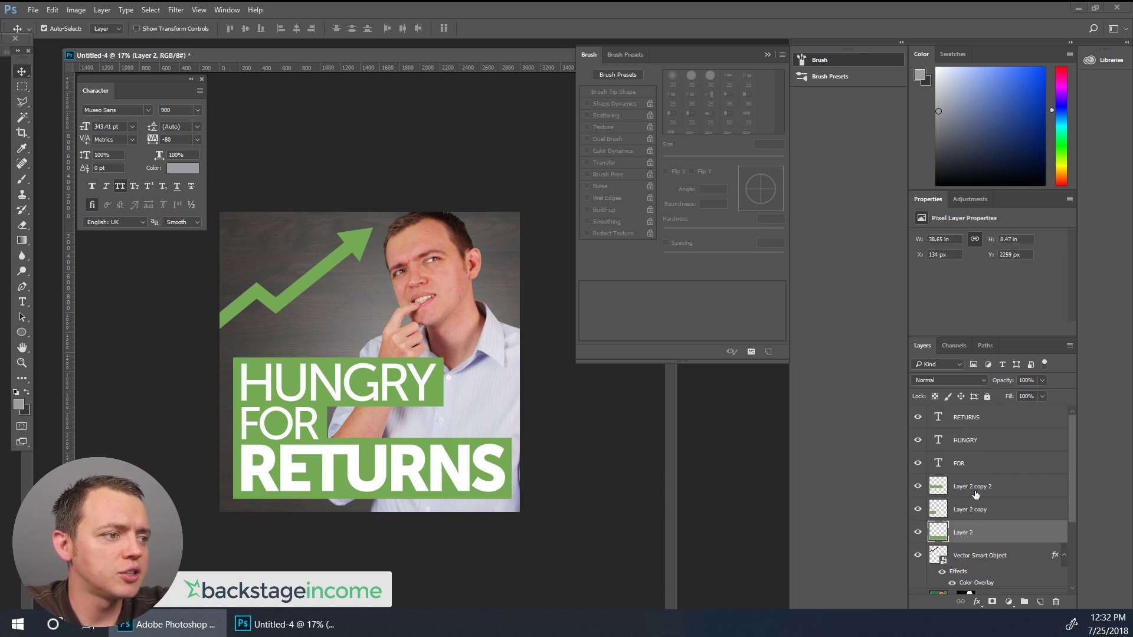
pyautogui.click(982, 558)
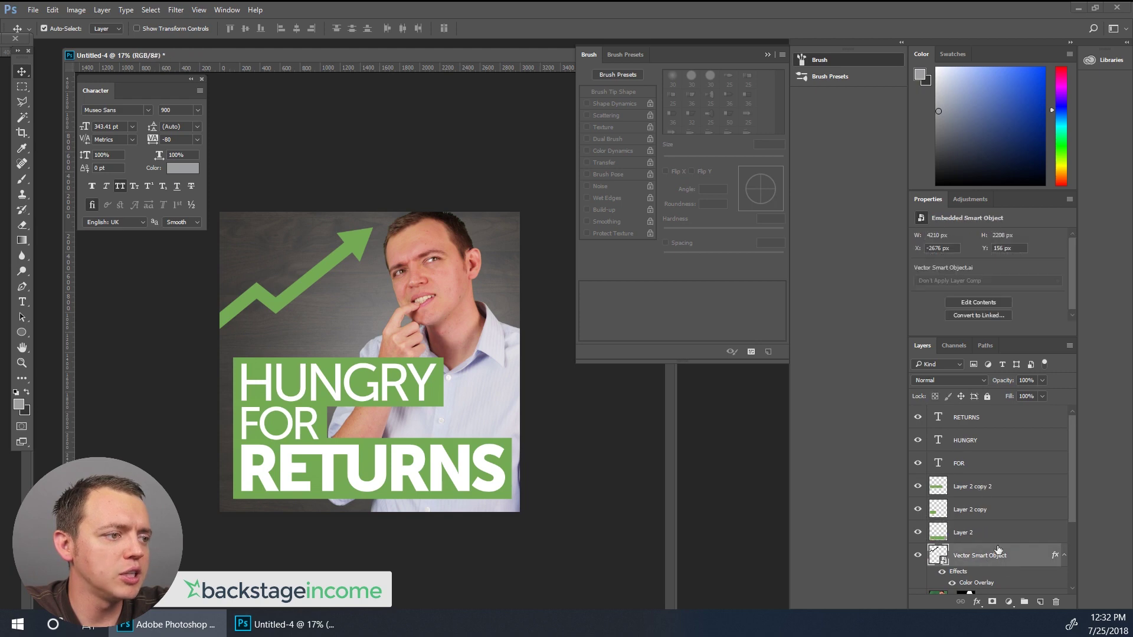
pyautogui.keyDown('shift'); pyautogui.click(972, 487); pyautogui.keyUp('shift')
pyautogui.click(1024, 601)
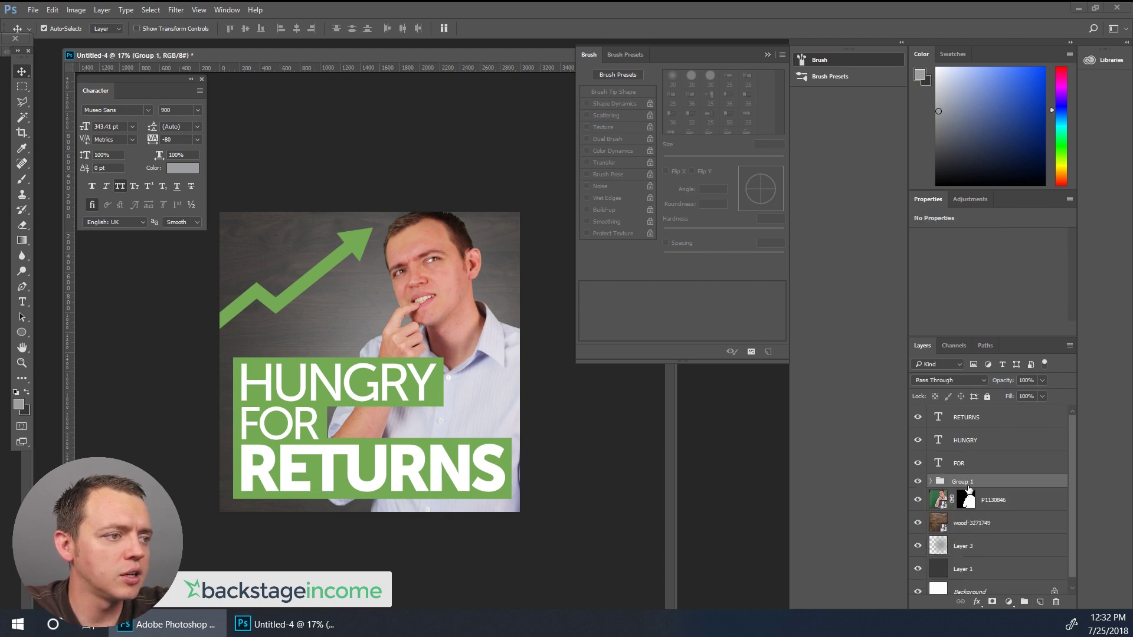
# Add a Color Overlay to Group 1 and try teal and blue overlay colours.
pyautogui.rightClick(967, 487)
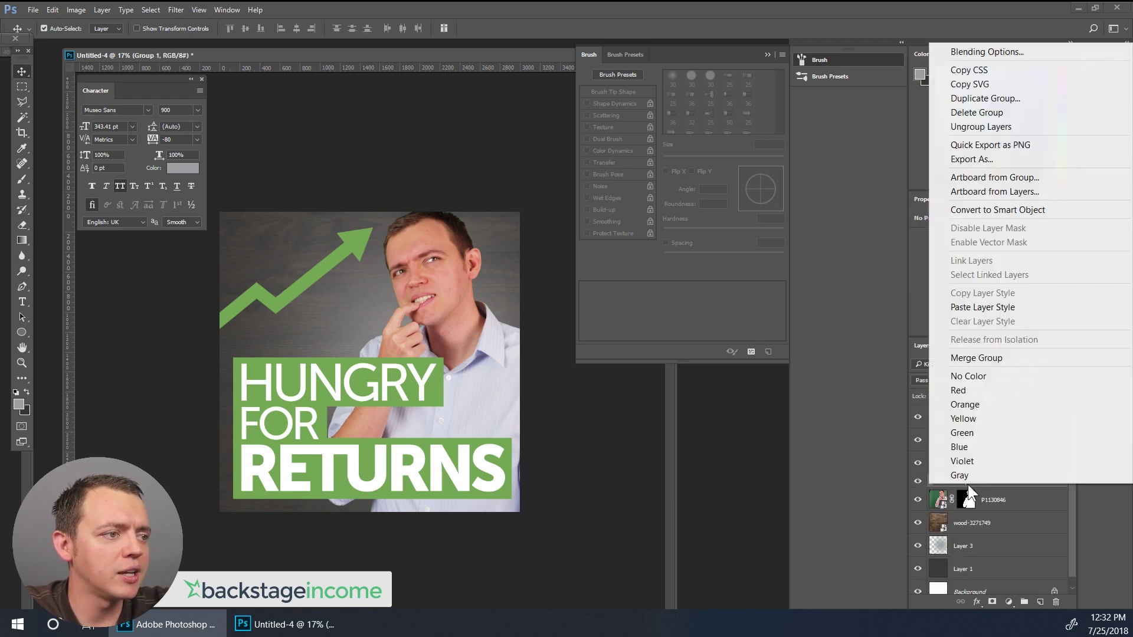
pyautogui.click(977, 54)
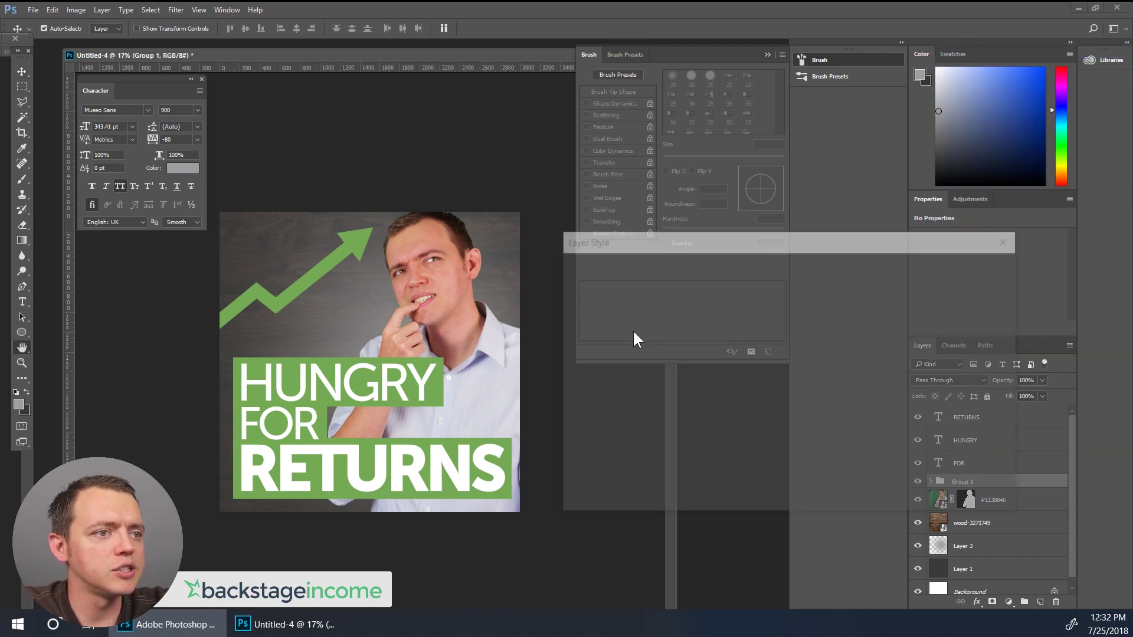
pyautogui.click(598, 403)
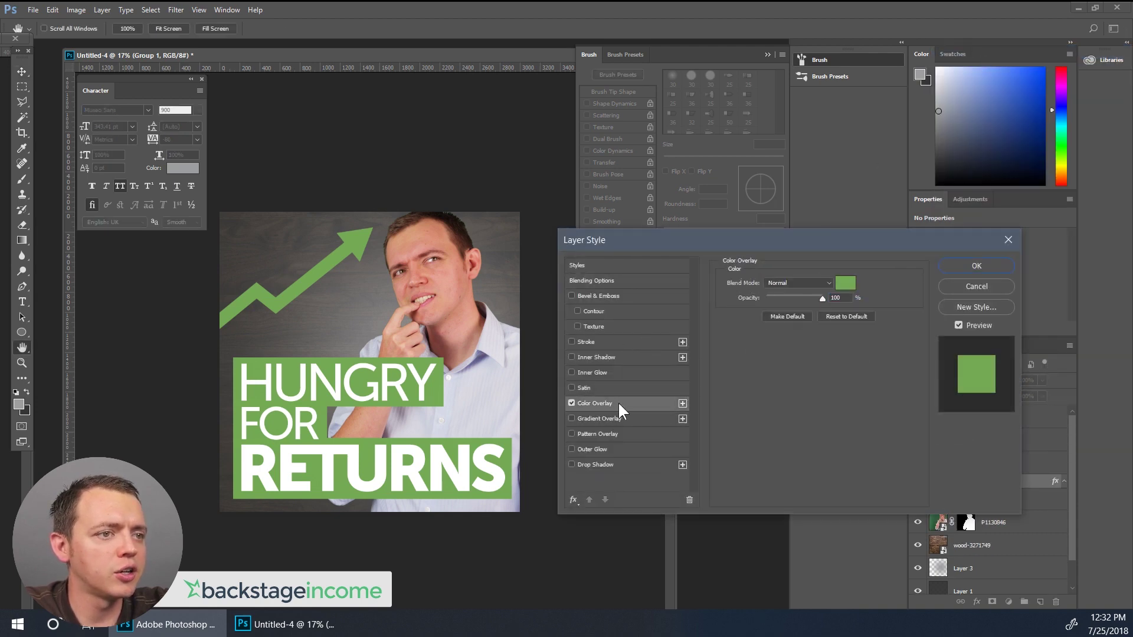
pyautogui.click(846, 285)
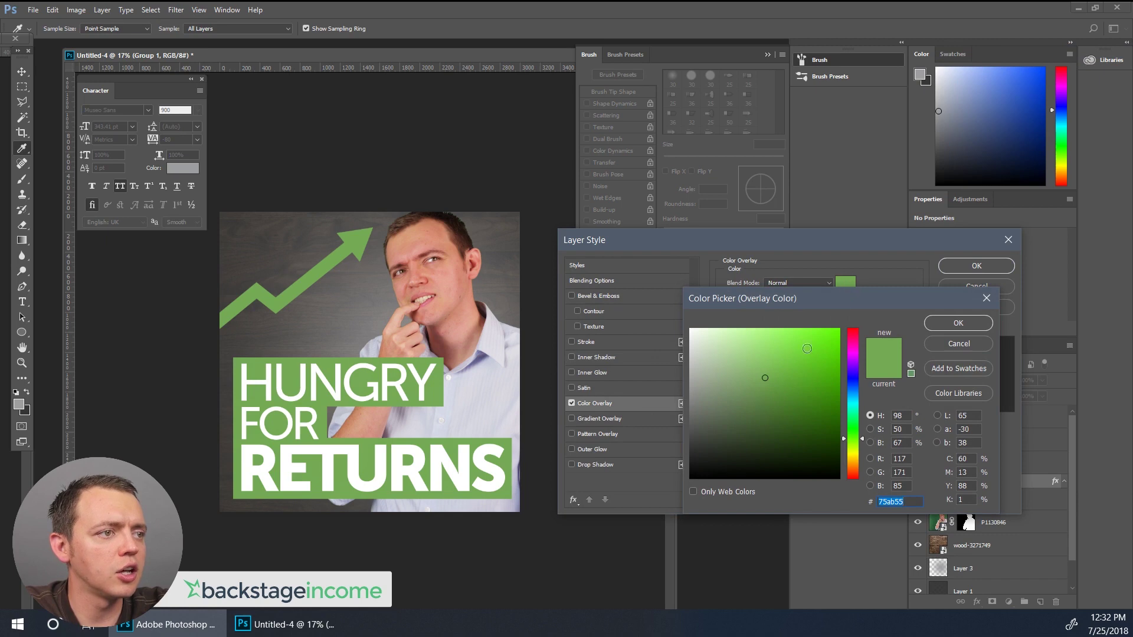
pyautogui.moveTo(858, 426); pyautogui.dragTo(855, 406)
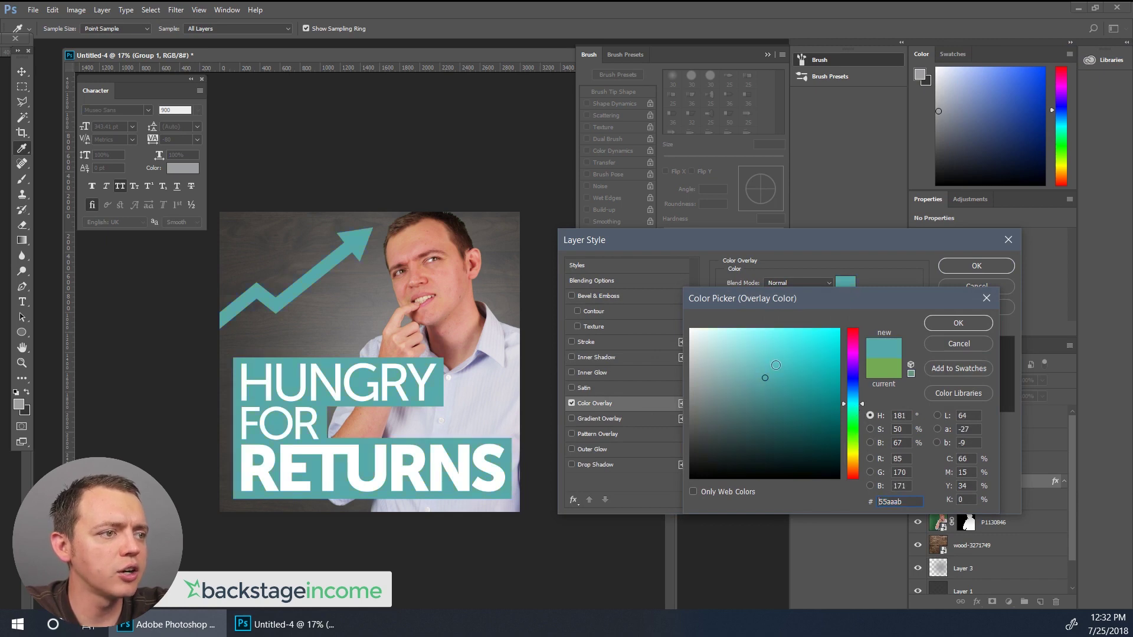
pyautogui.click(776, 366)
pyautogui.moveTo(775, 365)
pyautogui.mouseDown()
pyautogui.moveTo(757, 352)
pyautogui.moveTo(754, 371)
pyautogui.moveTo(803, 378)
pyautogui.moveTo(821, 352)
pyautogui.moveTo(828, 370)
pyautogui.moveTo(787, 381)
pyautogui.moveTo(820, 379)
pyautogui.moveTo(807, 362)
pyautogui.moveTo(752, 344)
pyautogui.moveTo(750, 328)
pyautogui.moveTo(763, 332)
pyautogui.mouseUp()
pyautogui.click(855, 387)
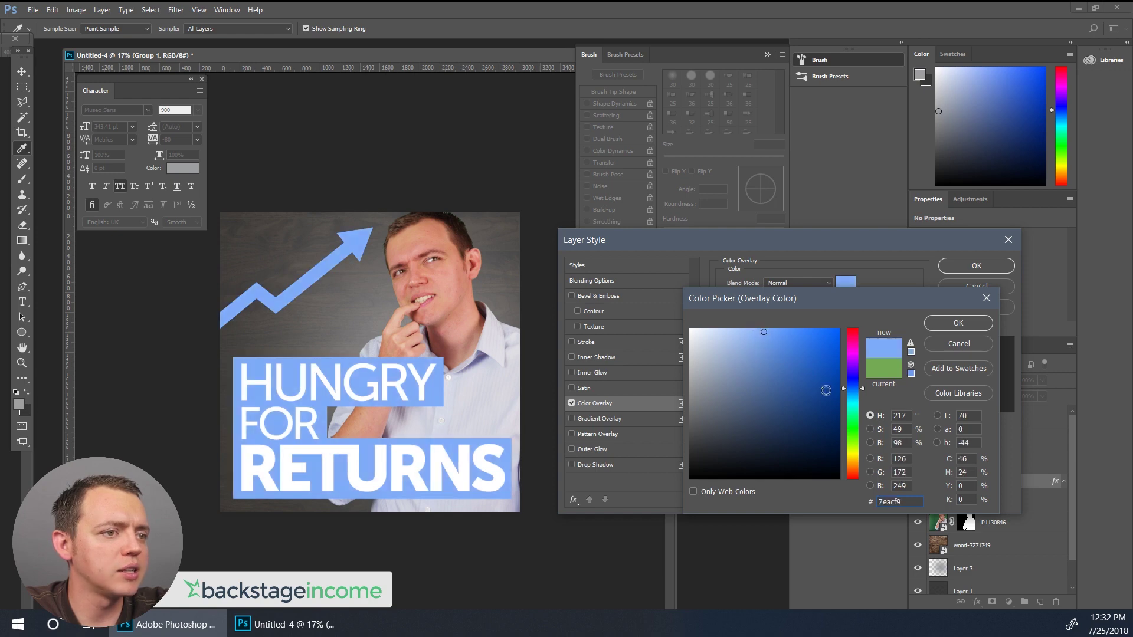
# Settle the overlay colour on orange #fc7438 and apply the style.
pyautogui.click(850, 449)
pyautogui.click(784, 359)
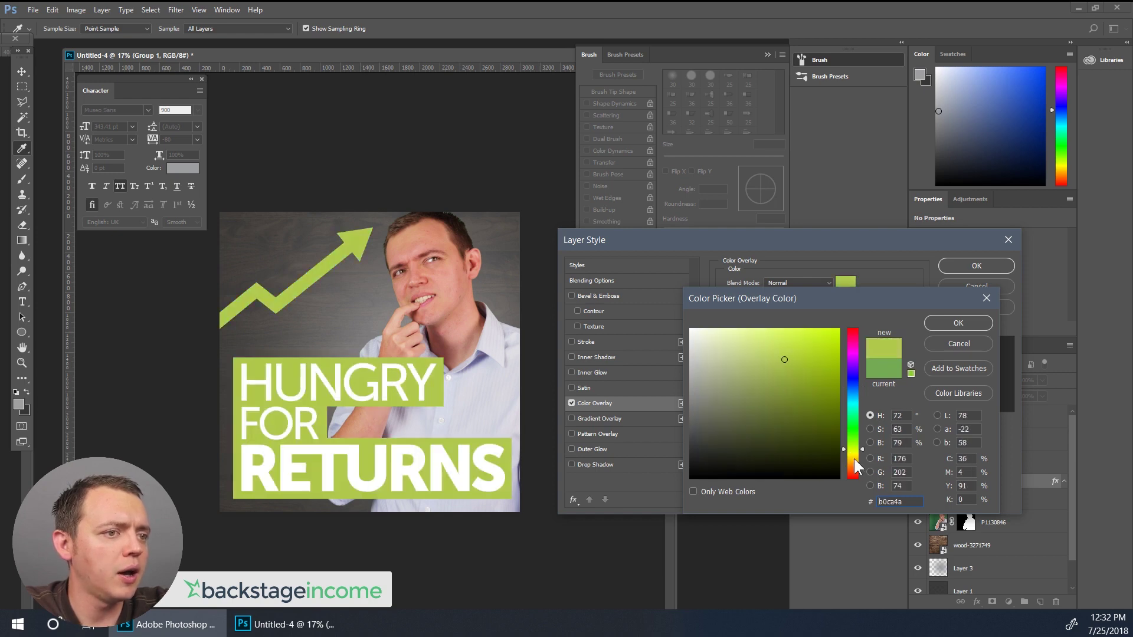
pyautogui.click(854, 463)
pyautogui.moveTo(820, 392); pyautogui.dragTo(806, 335)
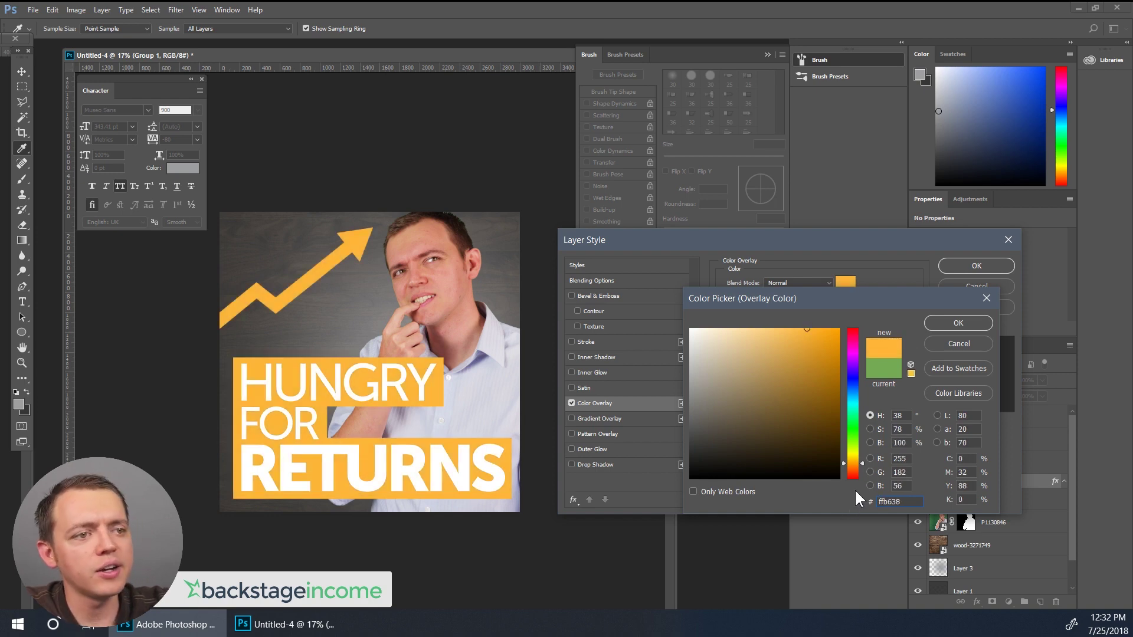
pyautogui.click(855, 472)
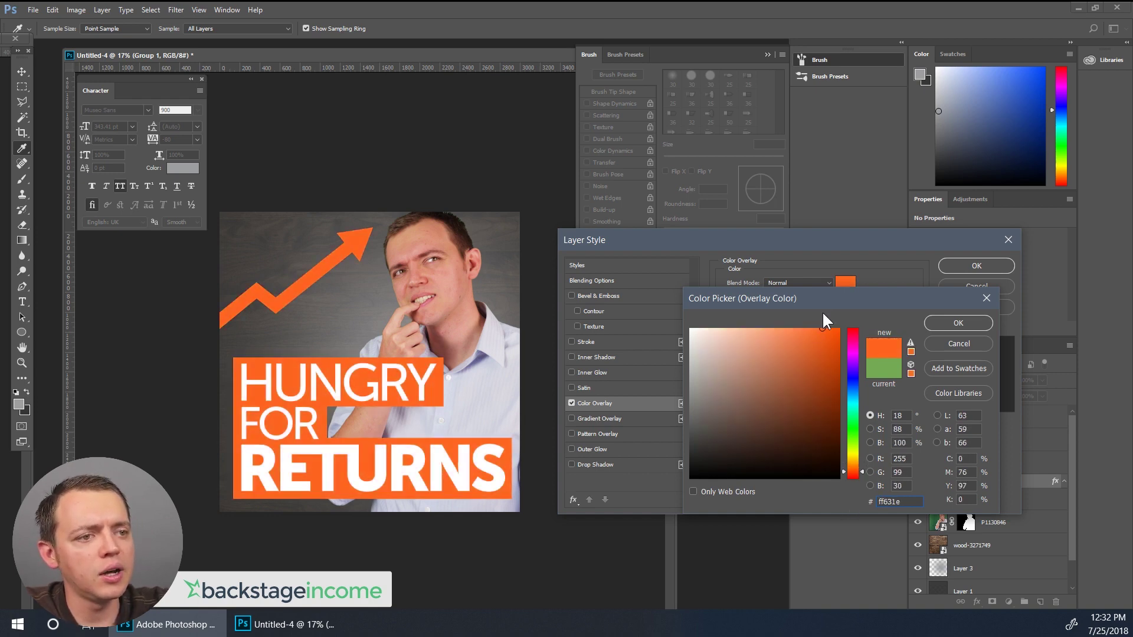
pyautogui.click(806, 330)
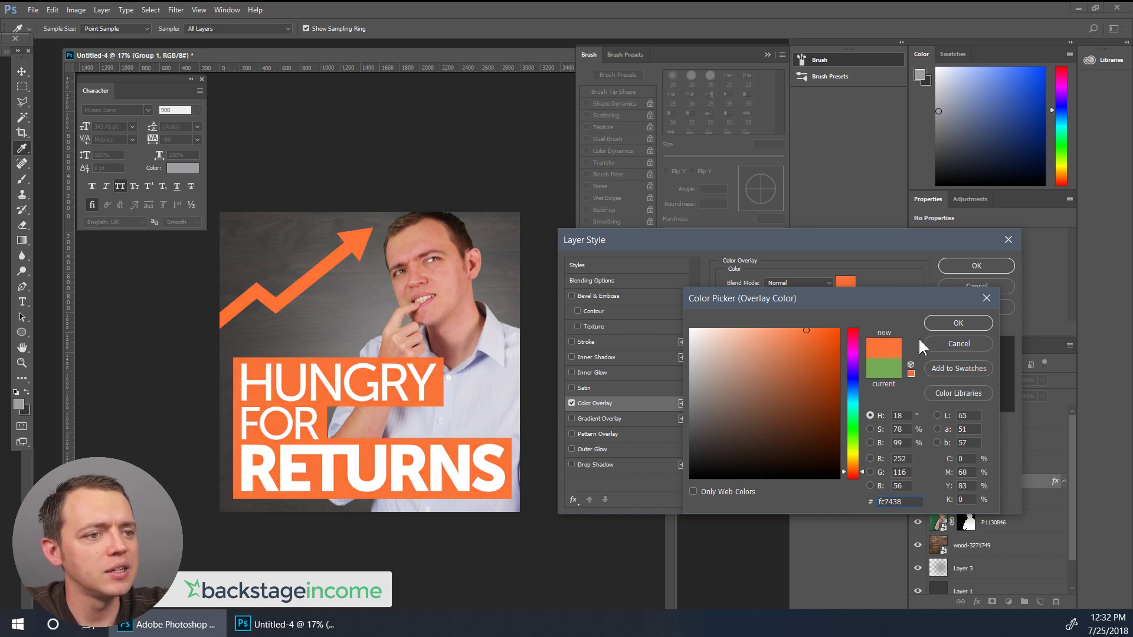
pyautogui.click(957, 325)
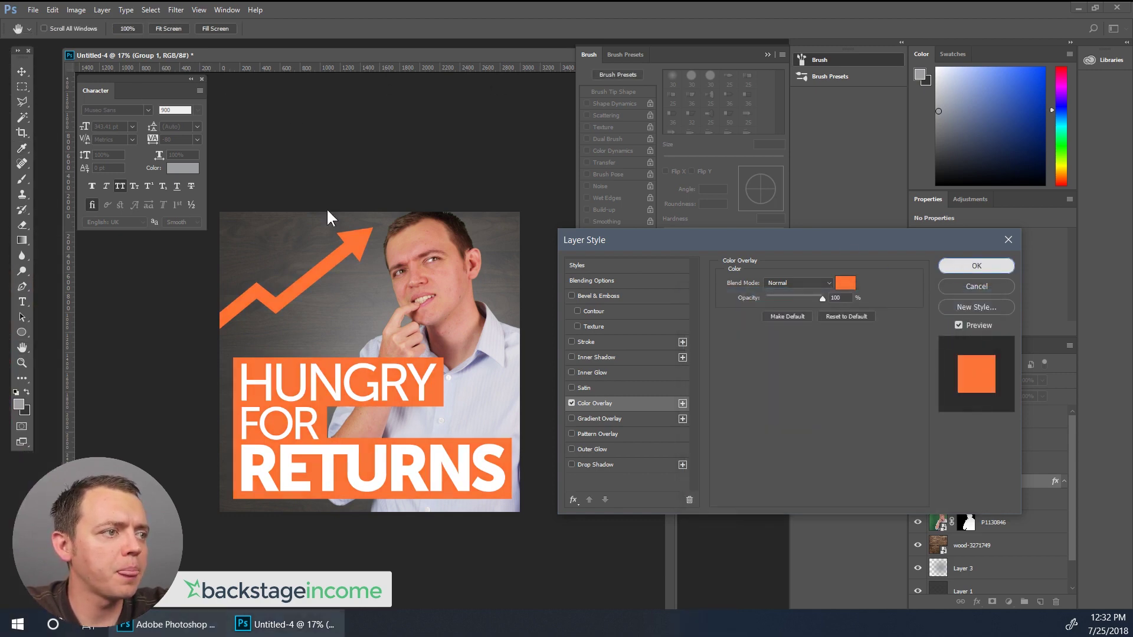
pyautogui.click(956, 267)
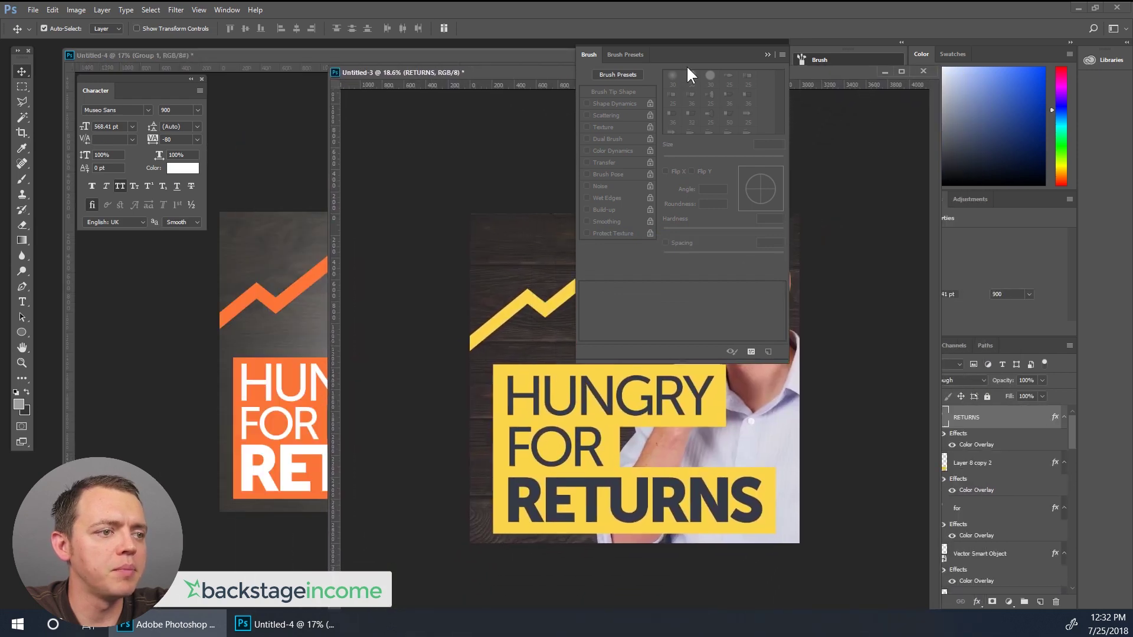
# Float the yellow Untitled-3 window beside the orange Untitled-4 cover and collapse the Brush panel.
pyautogui.moveTo(568, 66); pyautogui.dragTo(558, 123)
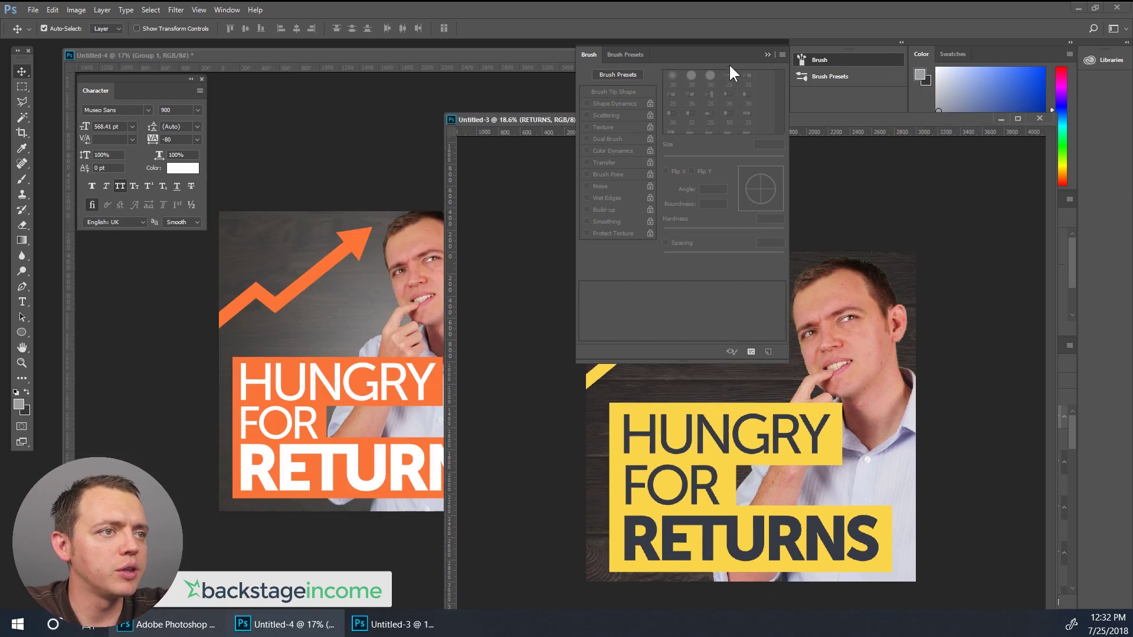
pyautogui.click(766, 55)
pyautogui.moveTo(627, 124); pyautogui.dragTo(702, 51)
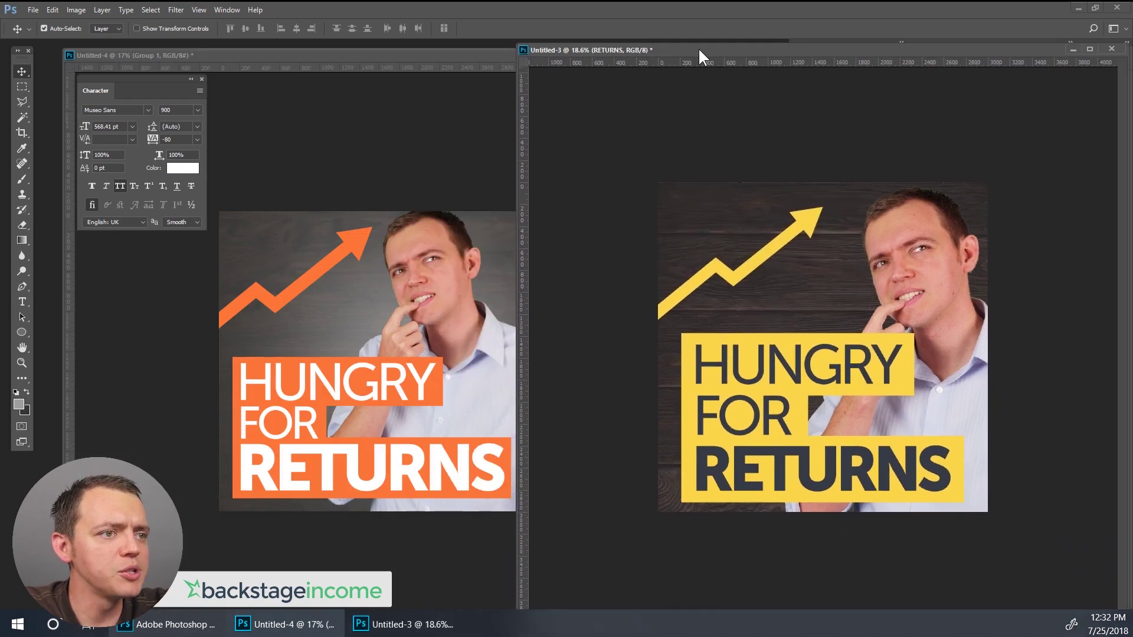
pyautogui.moveTo(590, 45)
pyautogui.mouseDown()
pyautogui.moveTo(726, 132)
pyautogui.moveTo(745, 156)
pyautogui.moveTo(632, 108)
pyautogui.mouseUp()
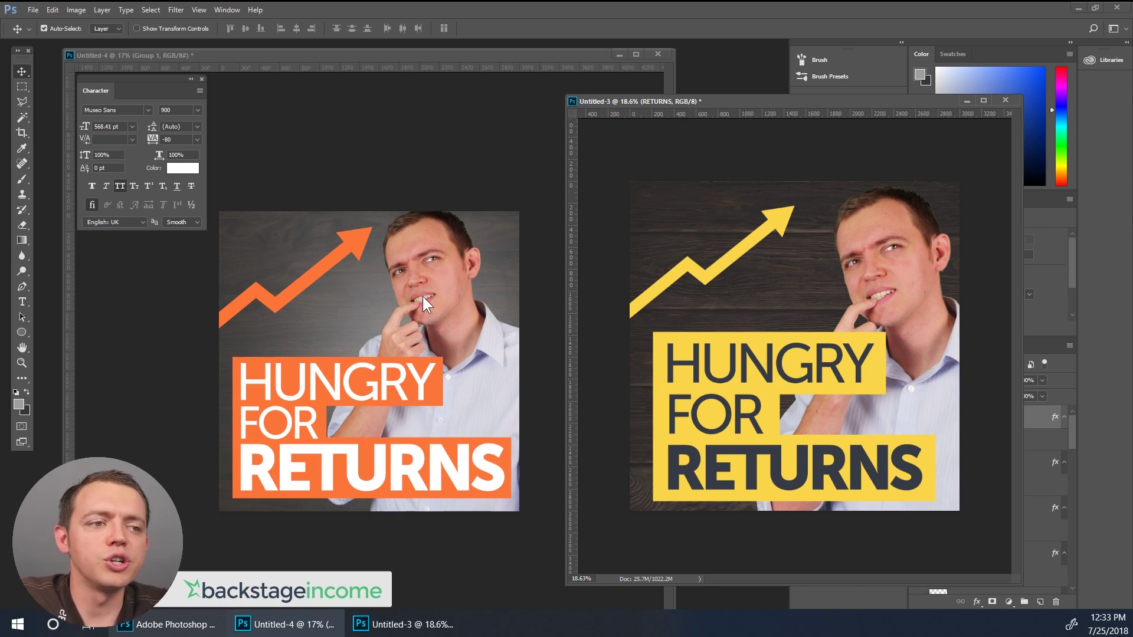
pyautogui.click(22, 301)
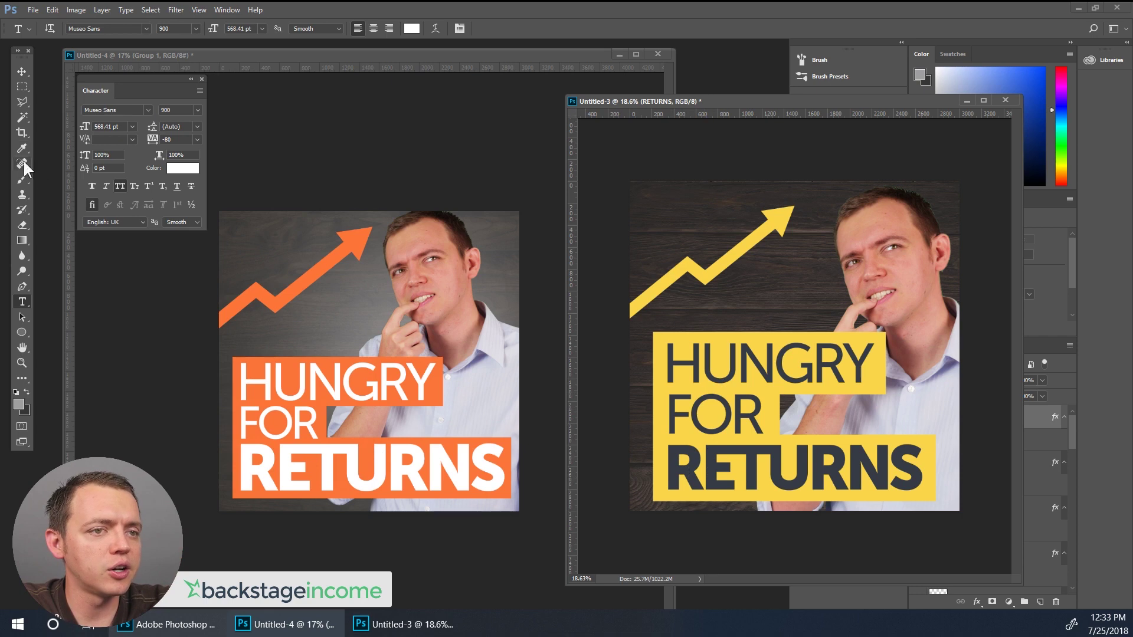
# Replace the bottom word RETURNS with PROFITS.
pyautogui.click(22, 71)
pyautogui.click(22, 302)
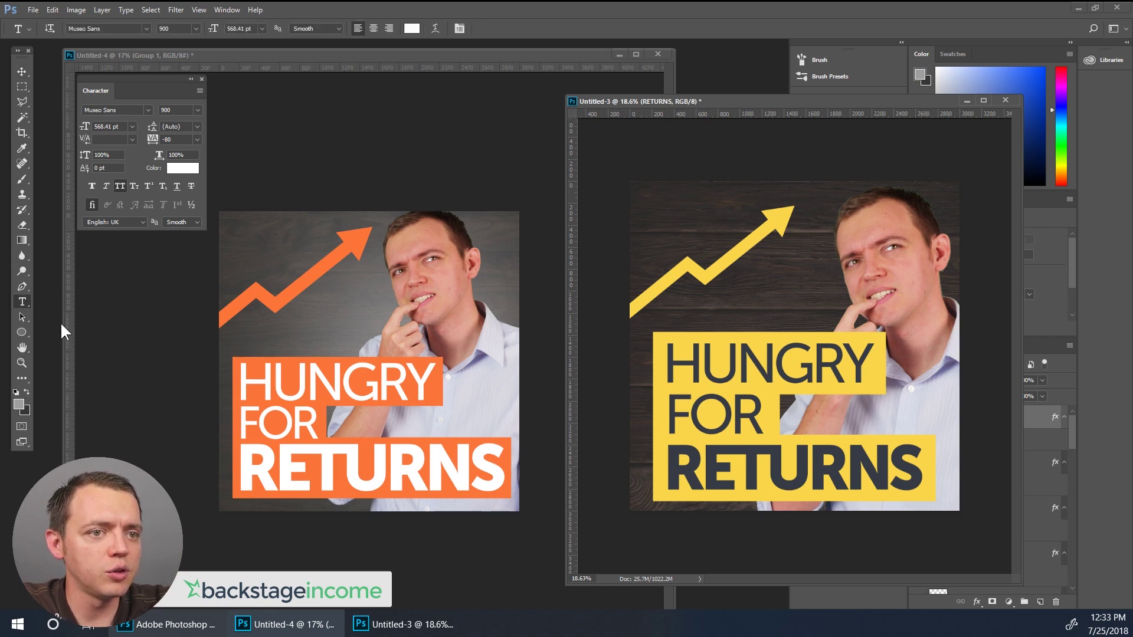
pyautogui.click(305, 455)
pyautogui.click(309, 468)
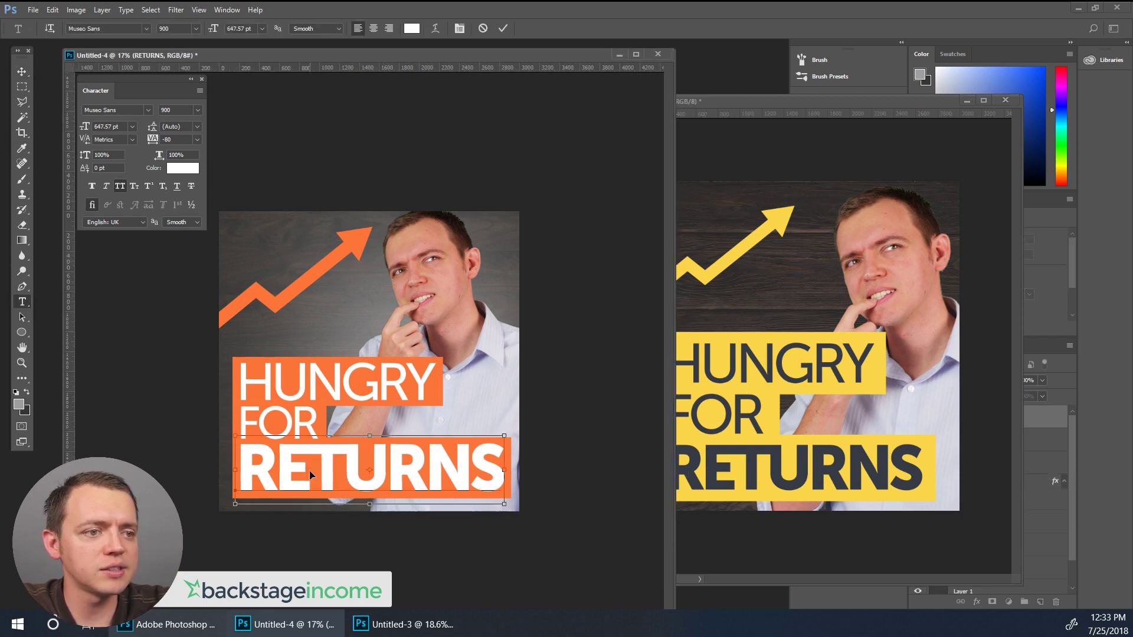
pyautogui.hotkey('ctrl', 'a')
pyautogui.write('PROFITS')
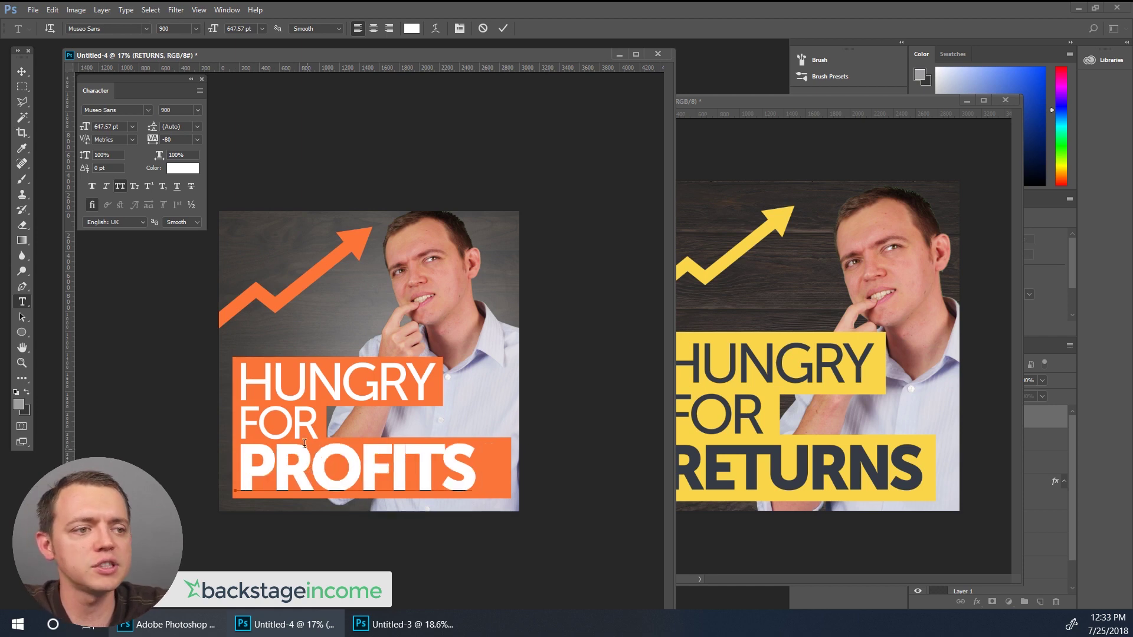
# Set the PROFITS tracking to -40, commit the text, and shrink the Untitled-4 window.
pyautogui.hotkey('ctrl', 'a')
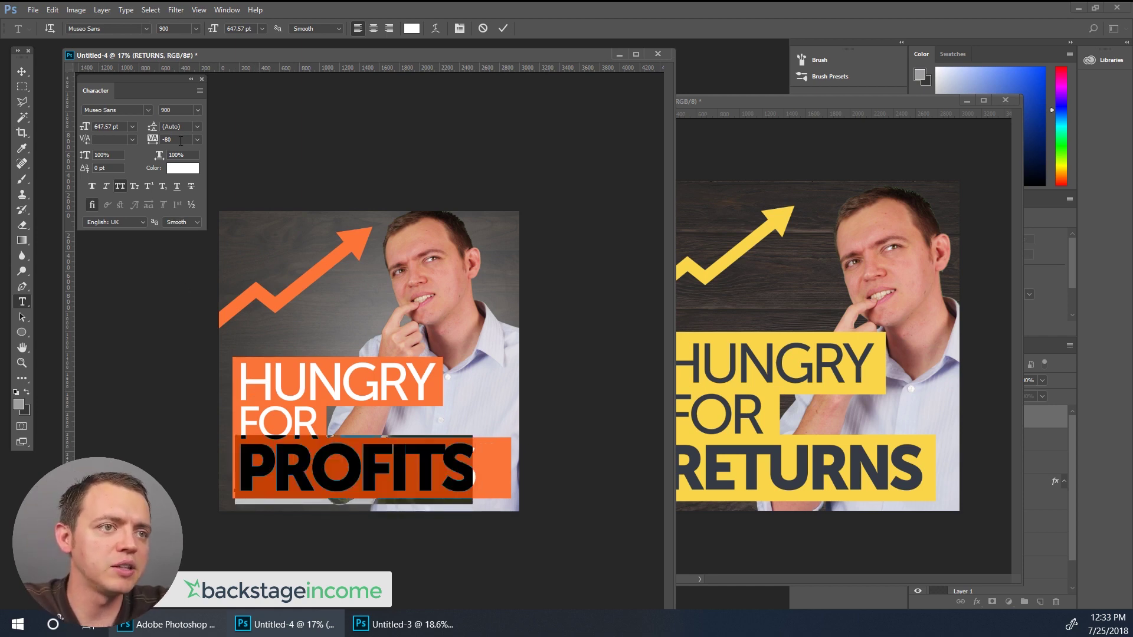
pyautogui.doubleClick(180, 140)
pyautogui.write('-60')
pyautogui.press('Return')
pyautogui.write('-40')
pyautogui.press('Return')
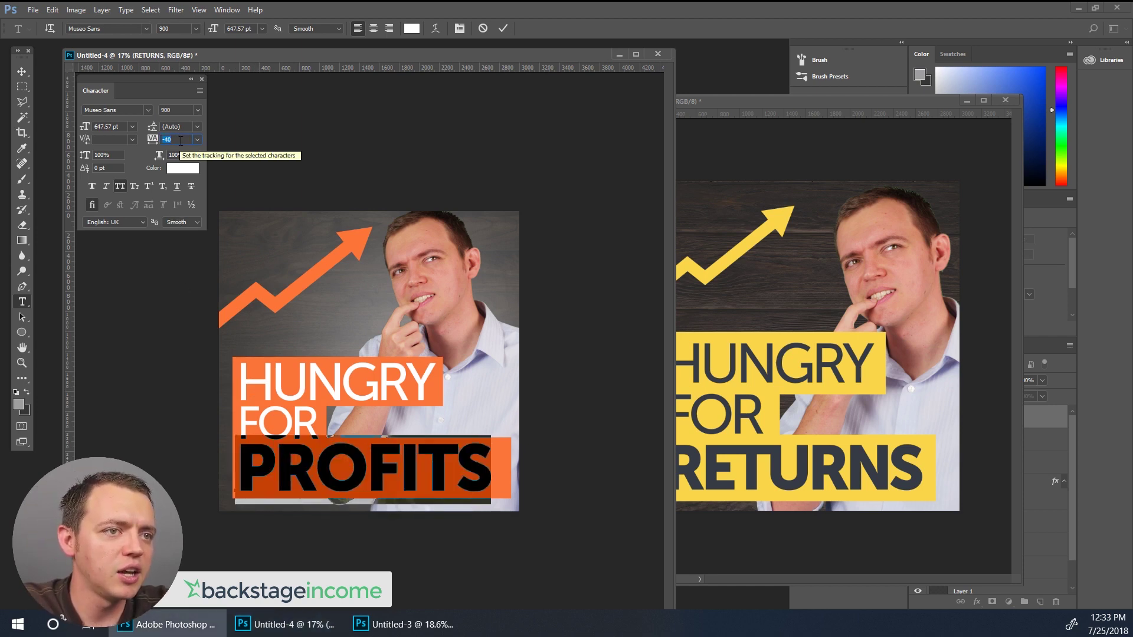
pyautogui.write('-20')
pyautogui.press('Return')
pyautogui.write('-40')
pyautogui.press('Return')
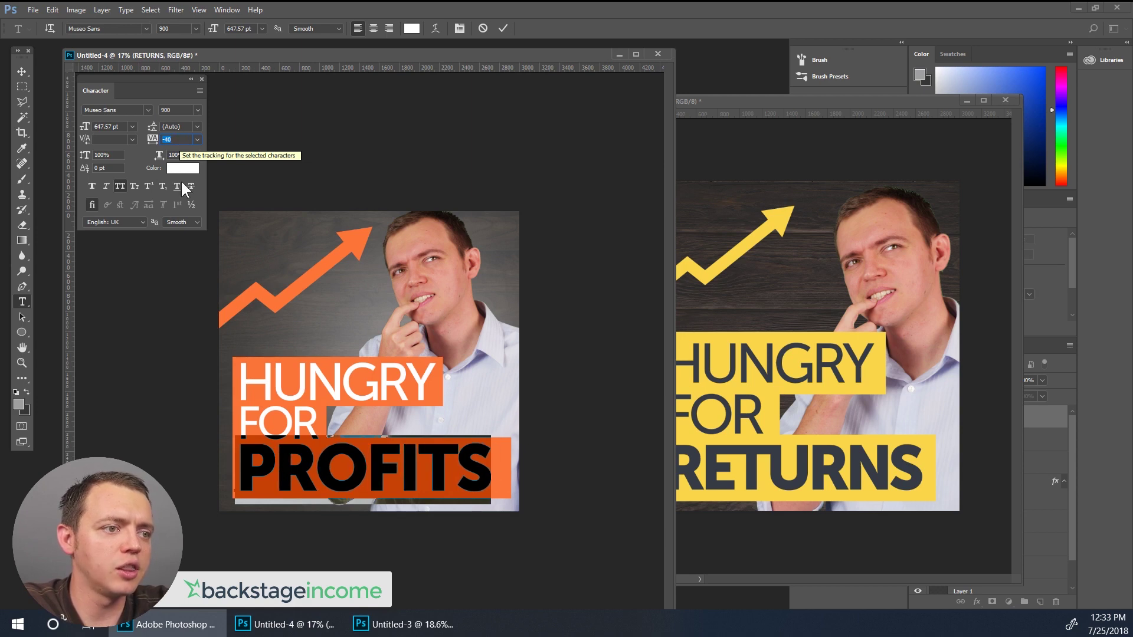
pyautogui.click(22, 71)
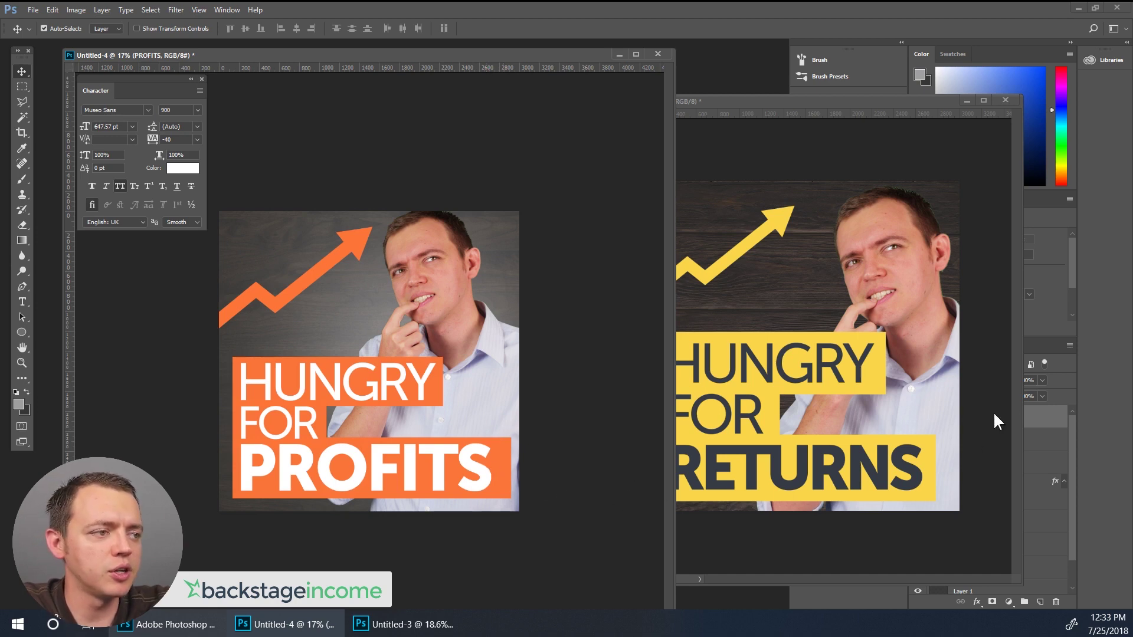
pyautogui.moveTo(676, 50); pyautogui.dragTo(448, 100)
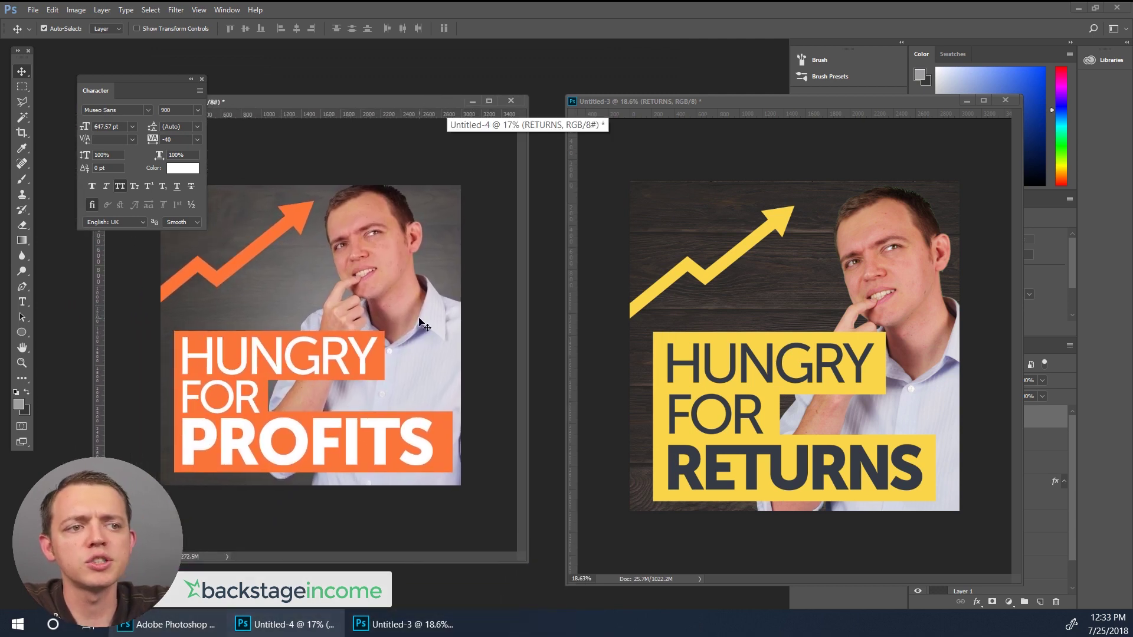